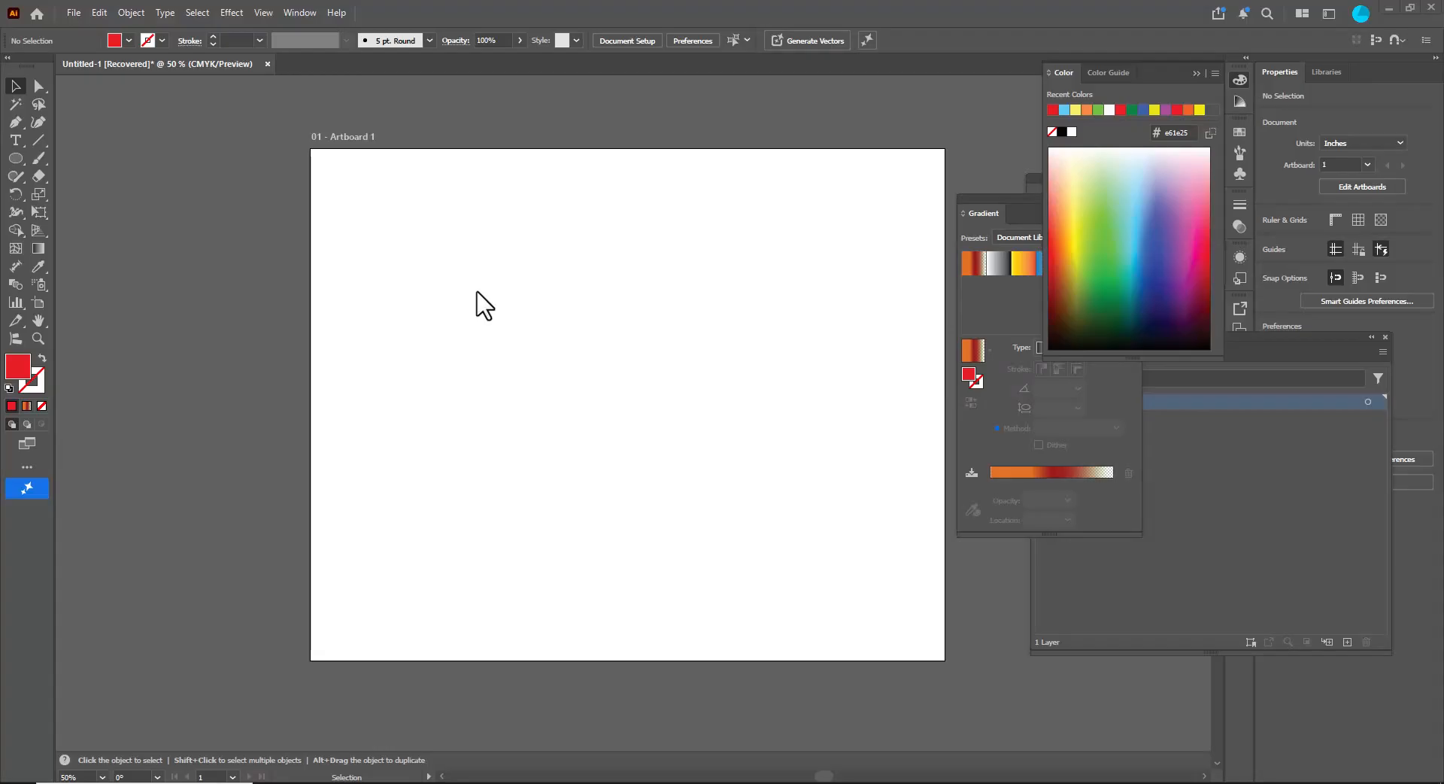
Draw a tall red ellipse about 2.18 in wide and 5.89 in high near the artboard's upper centre.
left_click(15, 193)
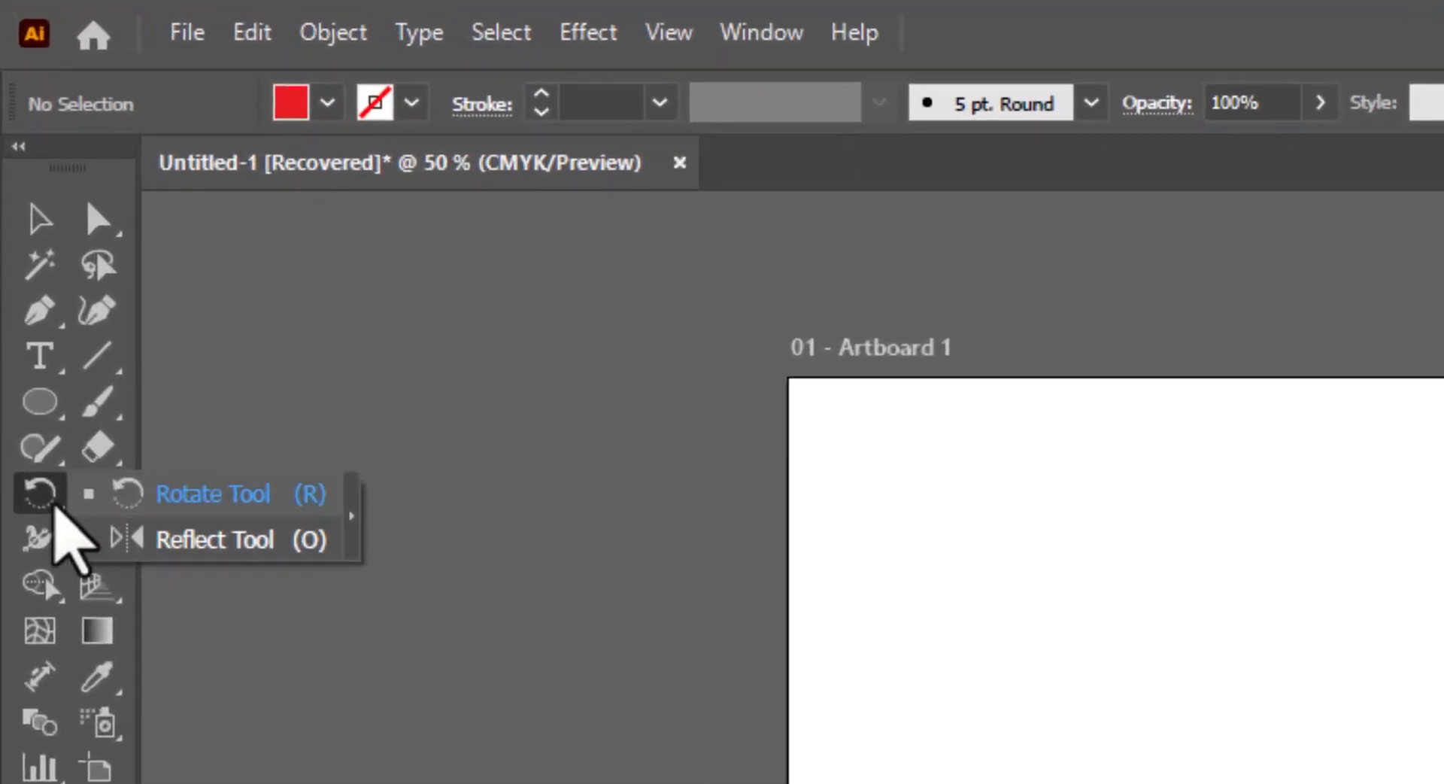
left_click(16, 197)
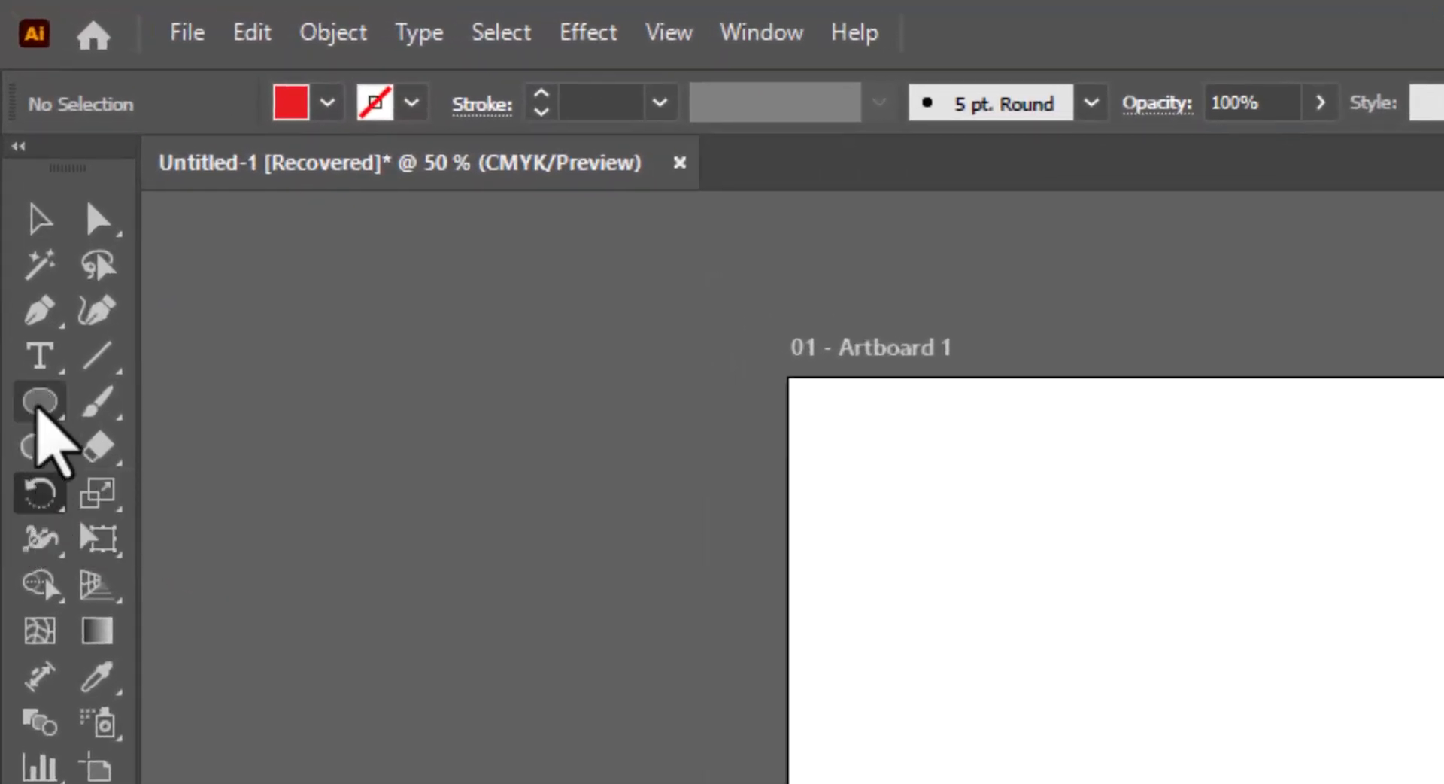
left_click(38, 410)
left_click_drag(604, 178, 686, 404)
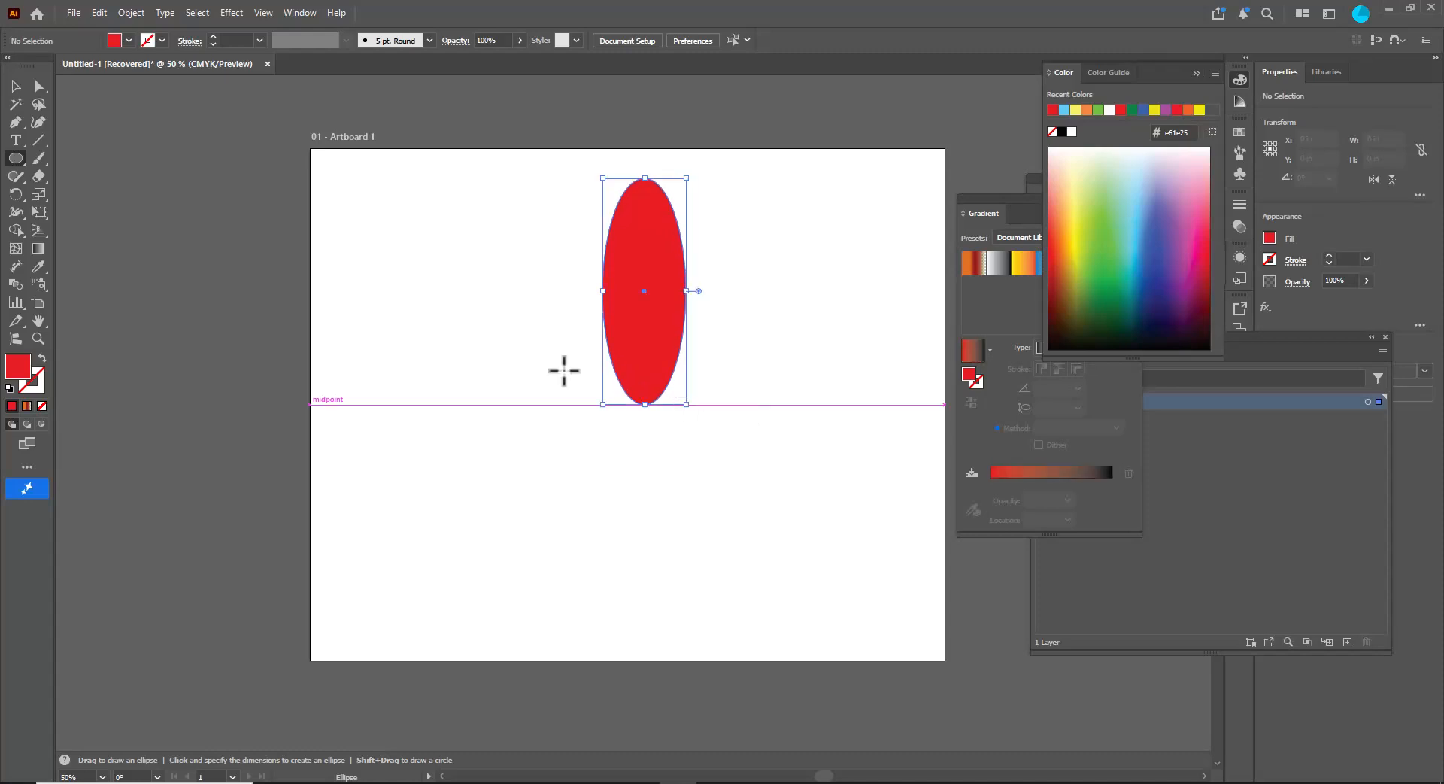
left_click(15, 87)
left_click_drag(647, 218, 640, 218)
scroll(704, 201, "up", 2)
Convert the ellipse's top and bottom anchor points to corners to form a pointed leaf shape.
left_click(37, 87)
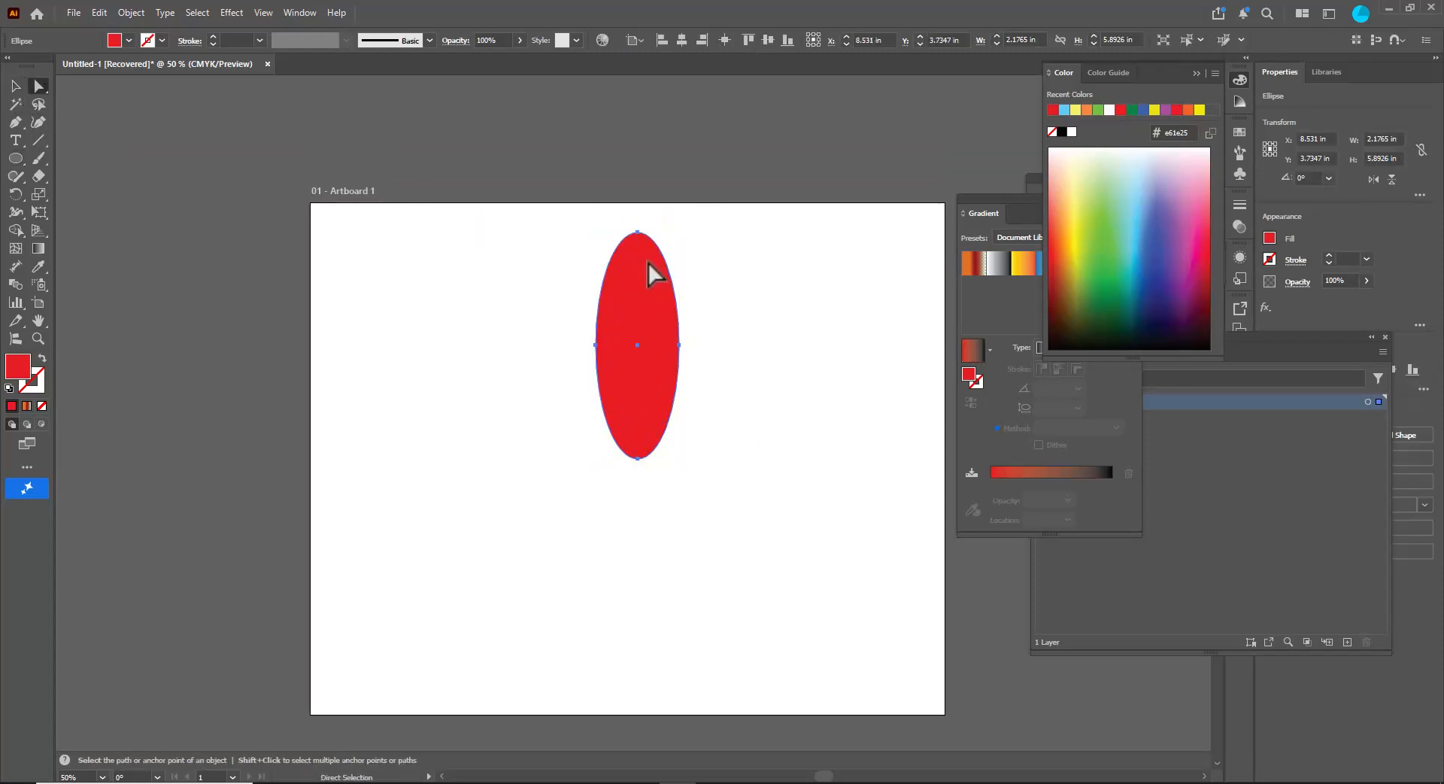
left_click(639, 232)
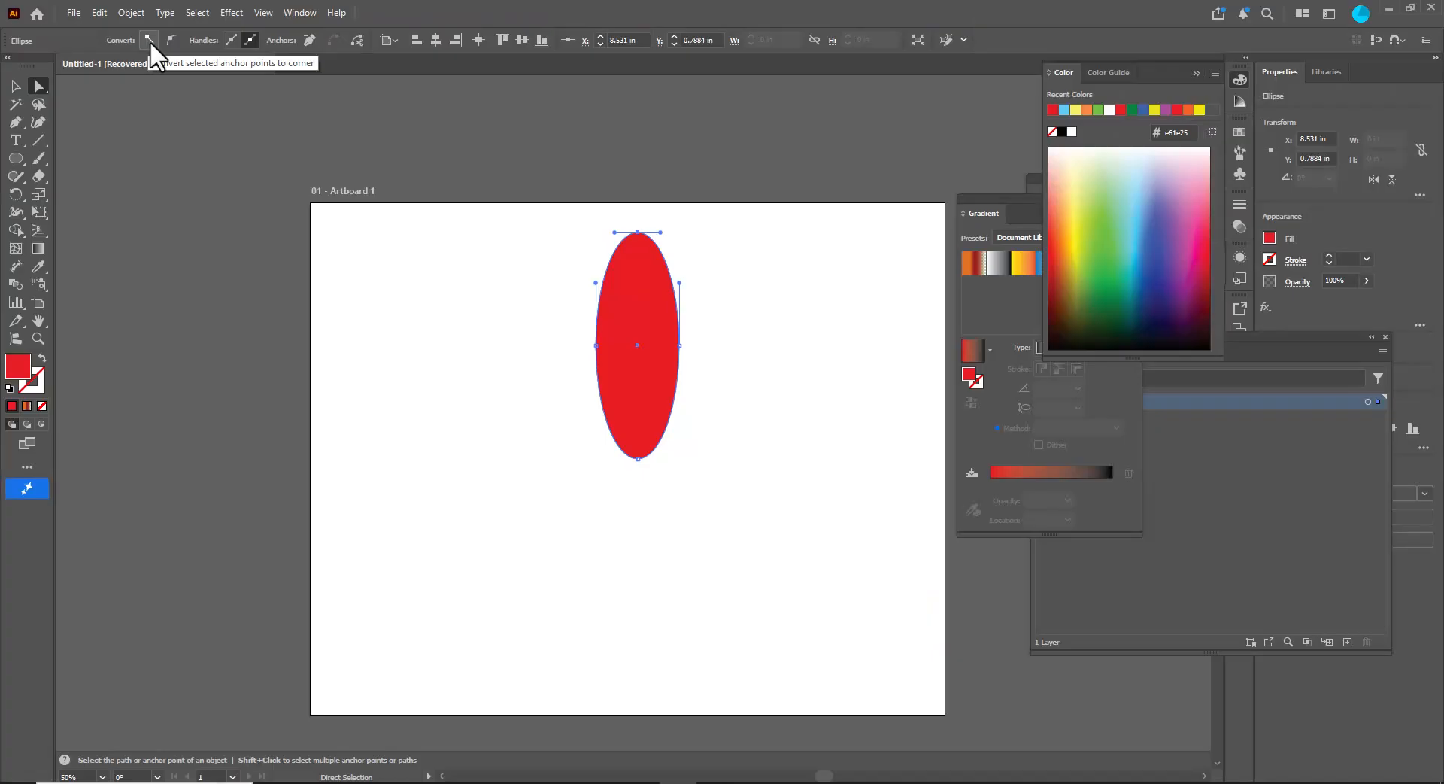
left_click(150, 41)
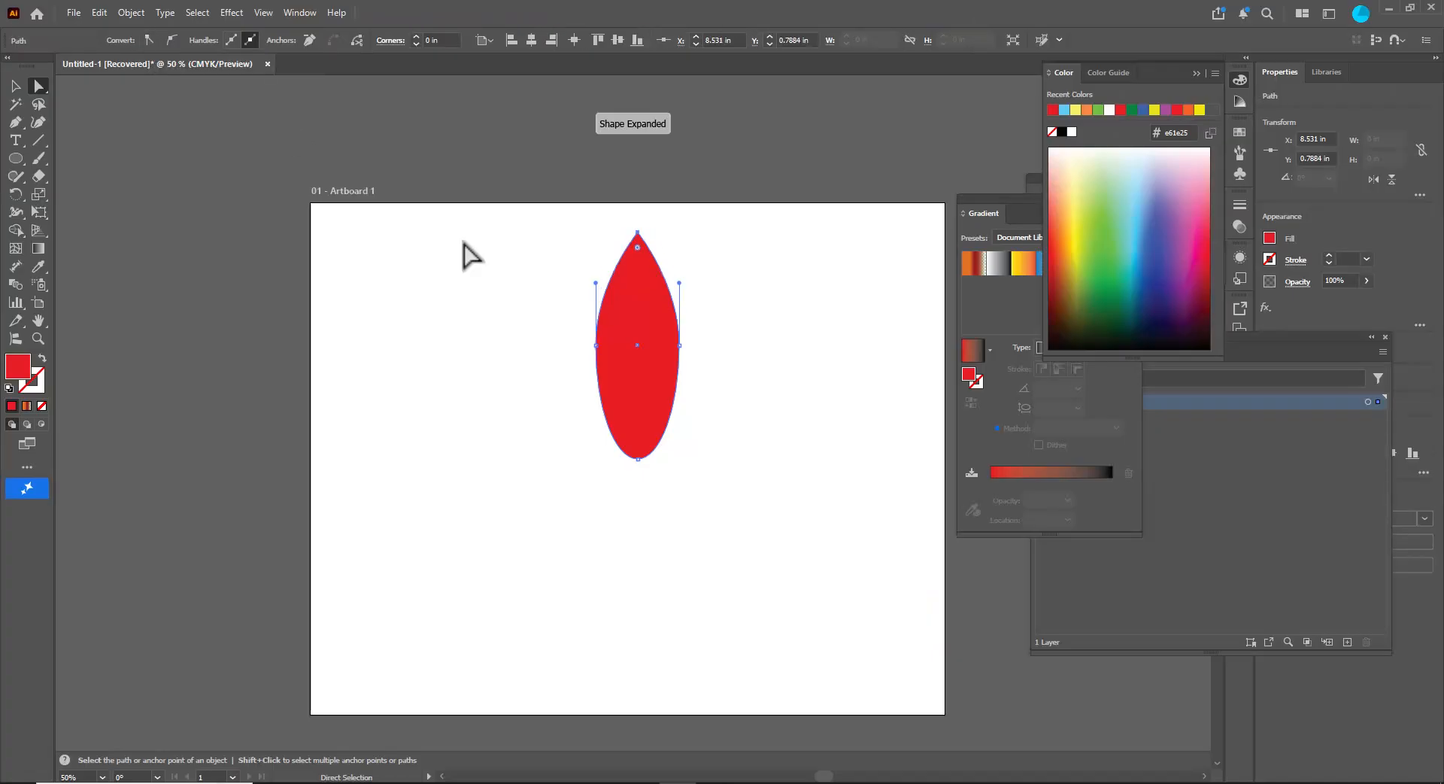
left_click(637, 459)
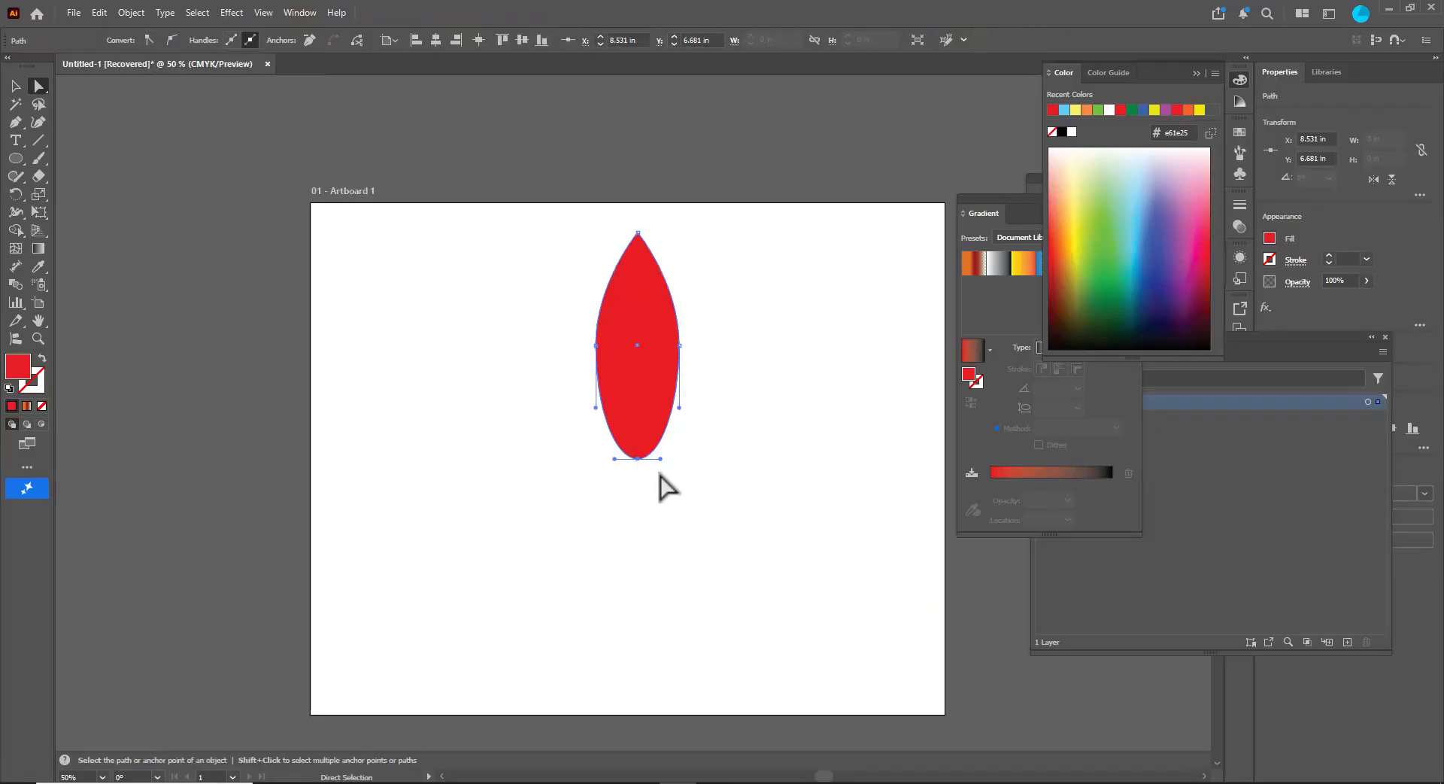
left_click(147, 39)
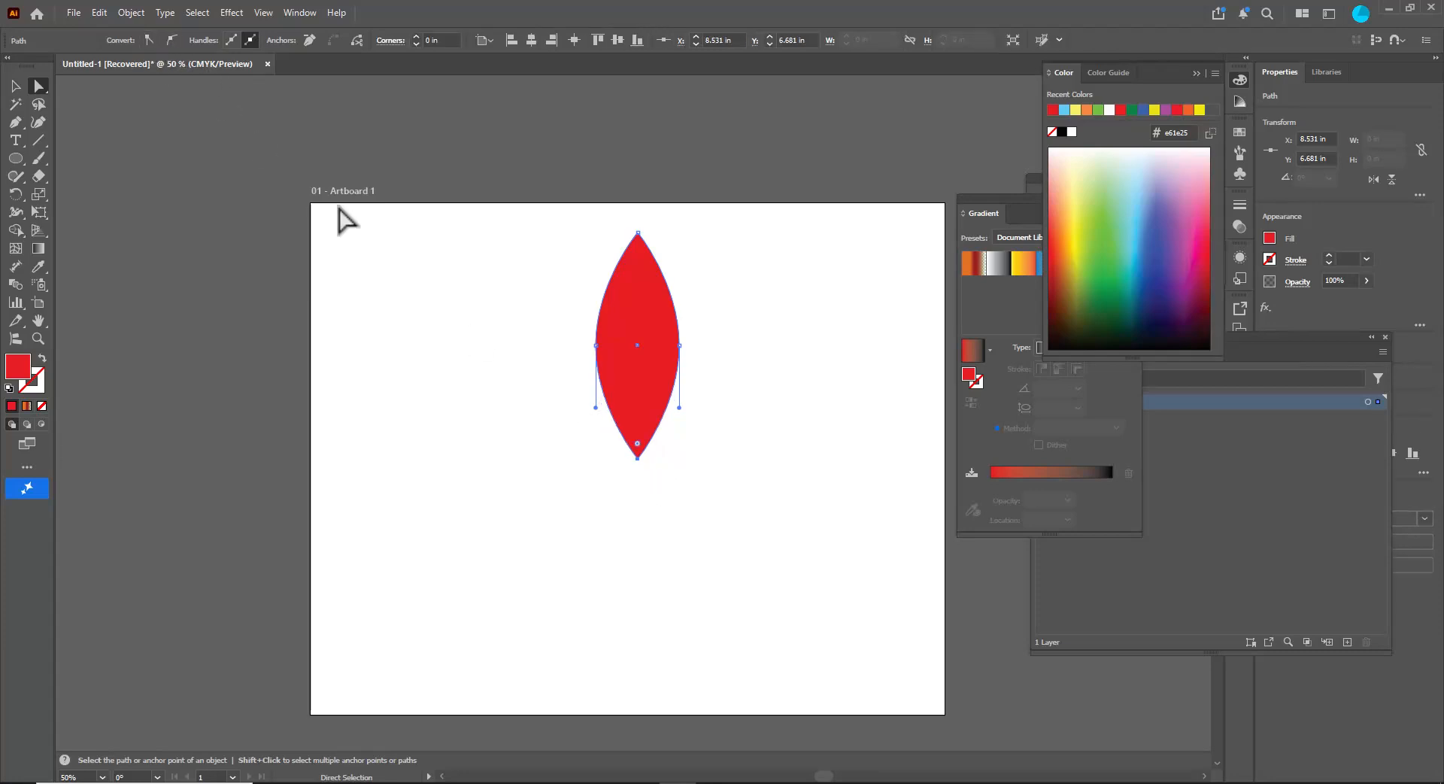
Shift both side anchor points of the shape straight down together to turn it into a teardrop.
left_click(596, 346)
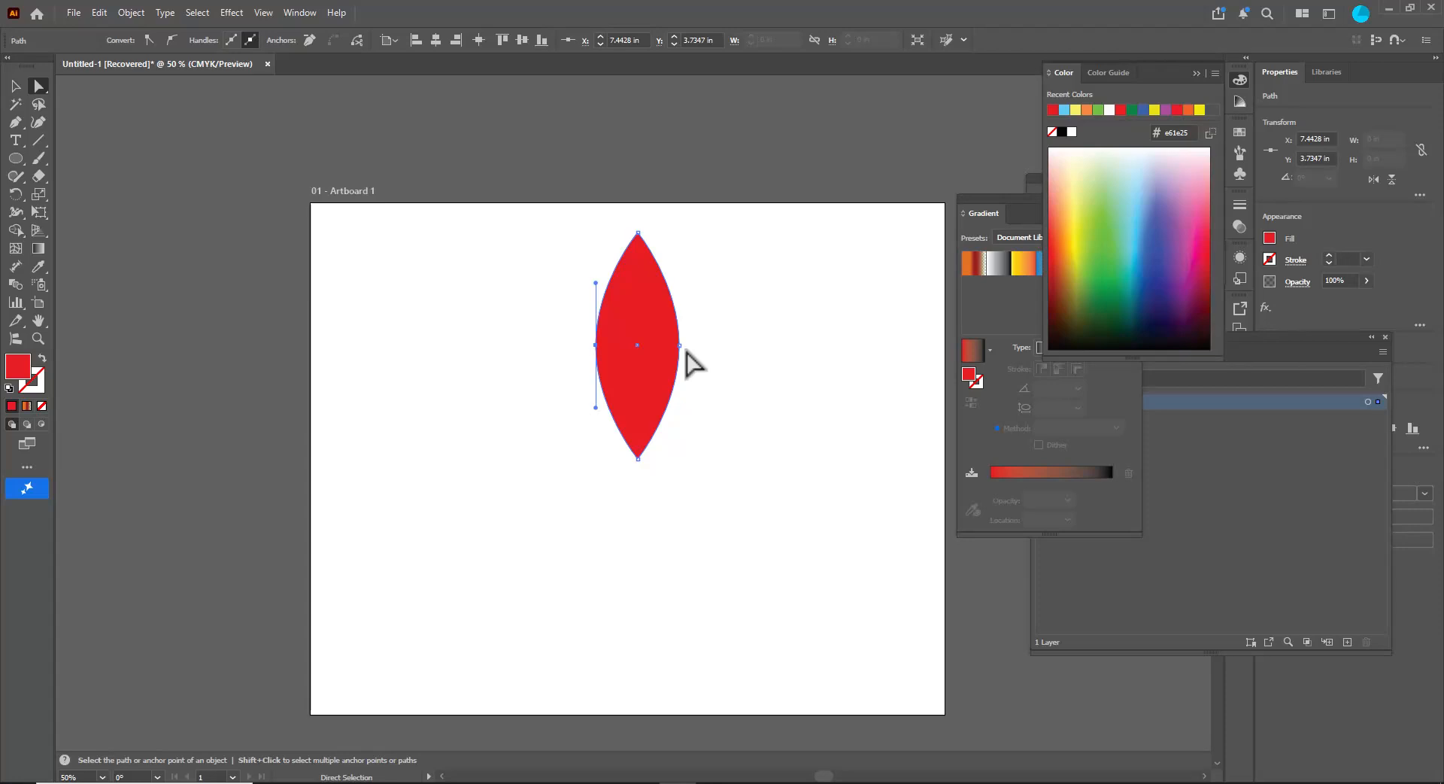
left_click(680, 348)
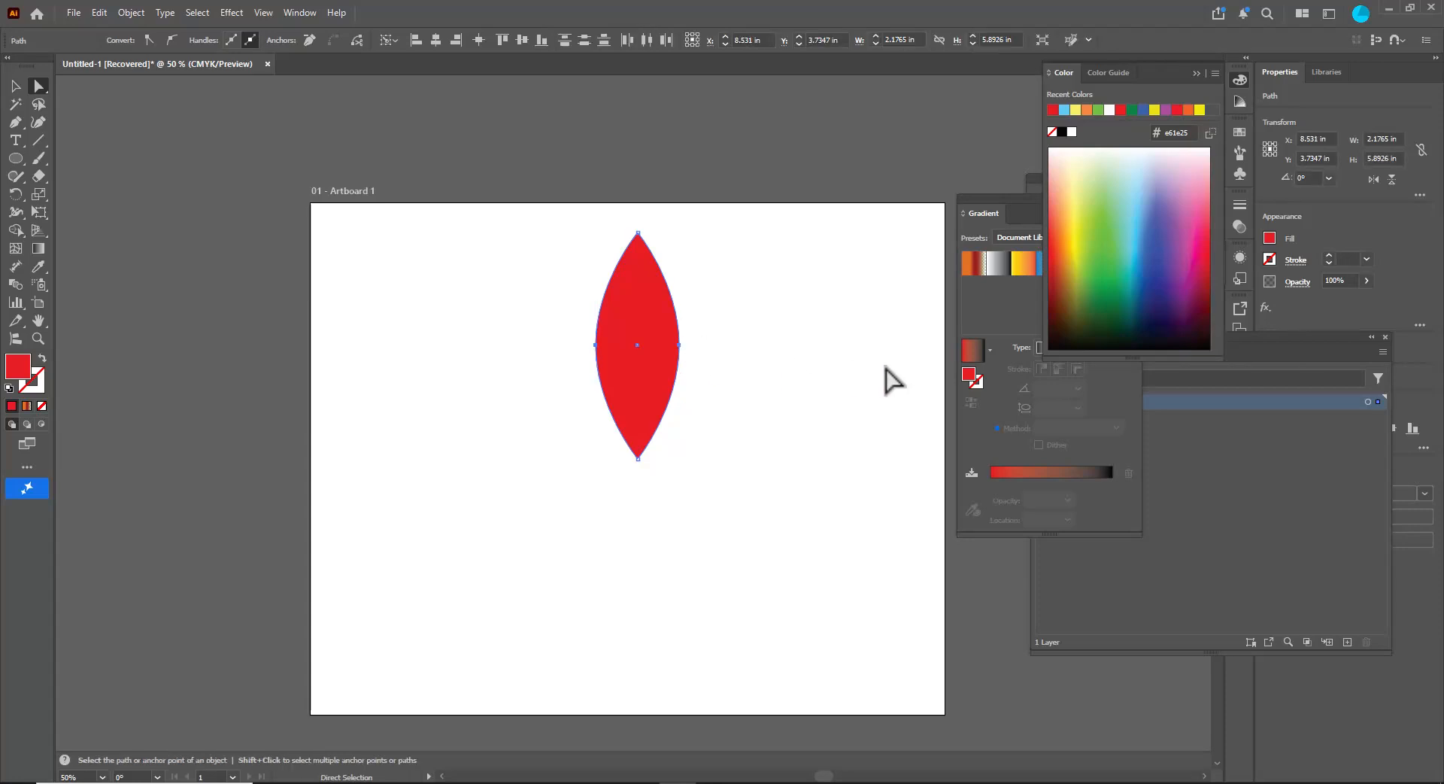
key("shift+Down")
key("shift+Down")
key("shift+Down")
key("shift+Down")
key("shift+Down")
key("shift+Down")
key("shift+Down")
key("shift+Down")
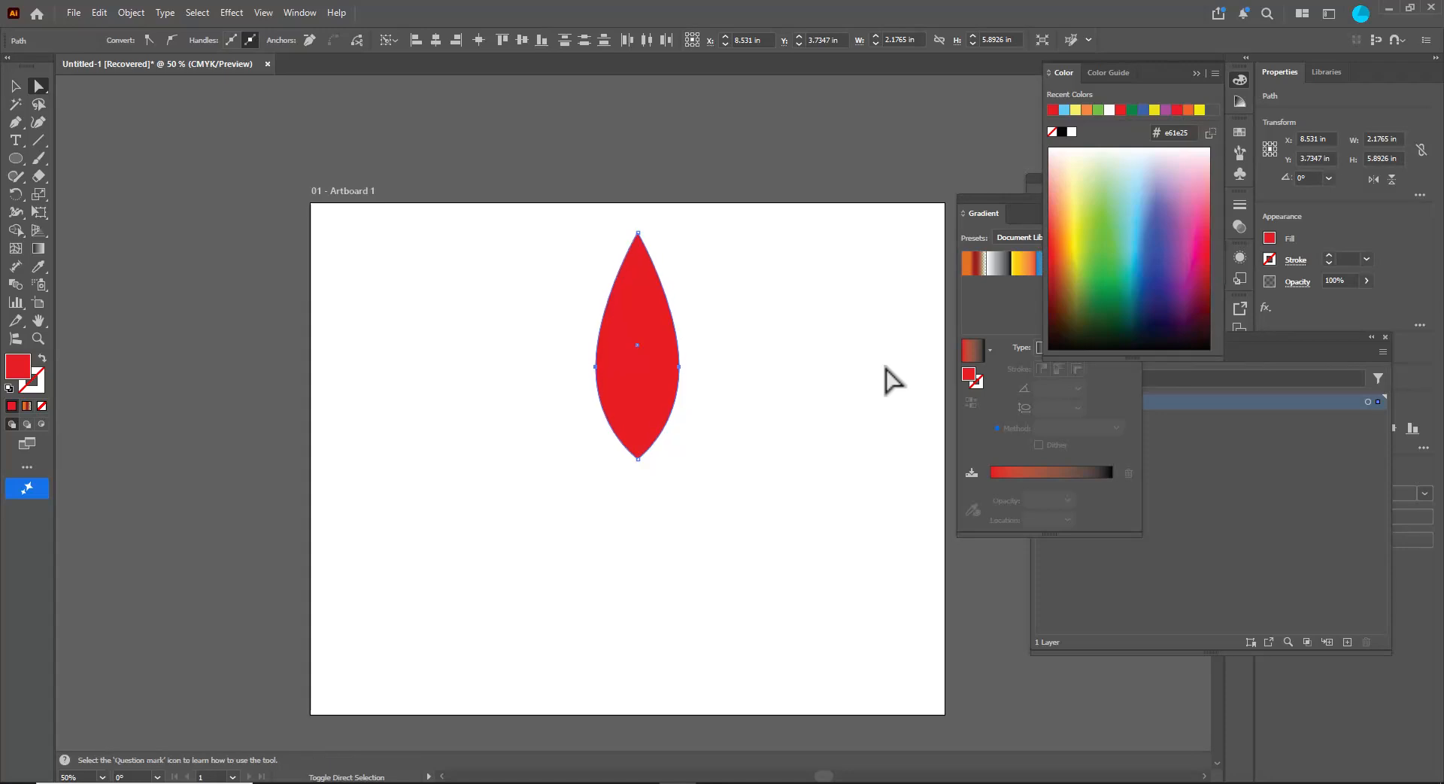
key("shift+Down")
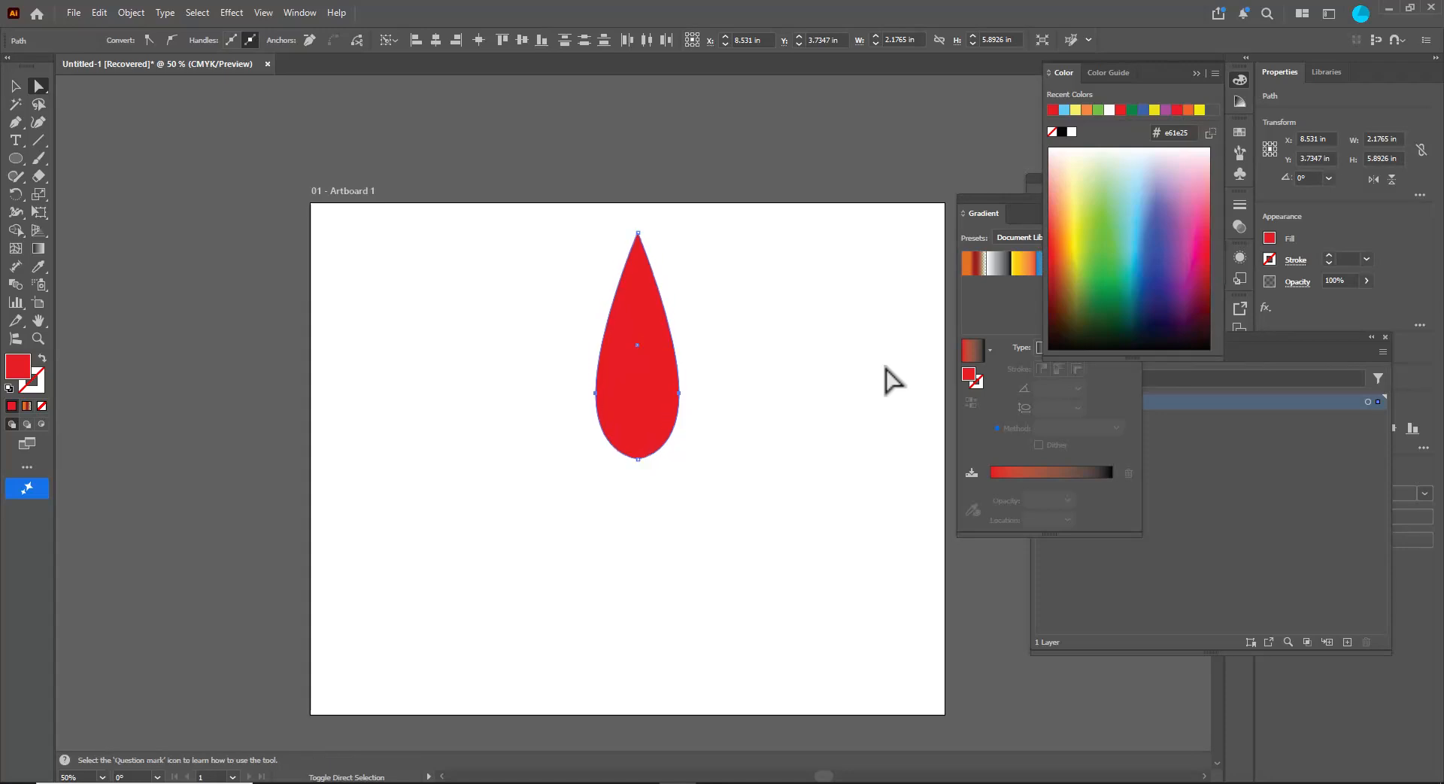
key("shift+Down")
key("ctrl+z")
Add an anchor point on each upper side of the teardrop and pull both inward to form a slender, concave tip.
left_click(17, 87)
left_click_drag(645, 312, 646, 303)
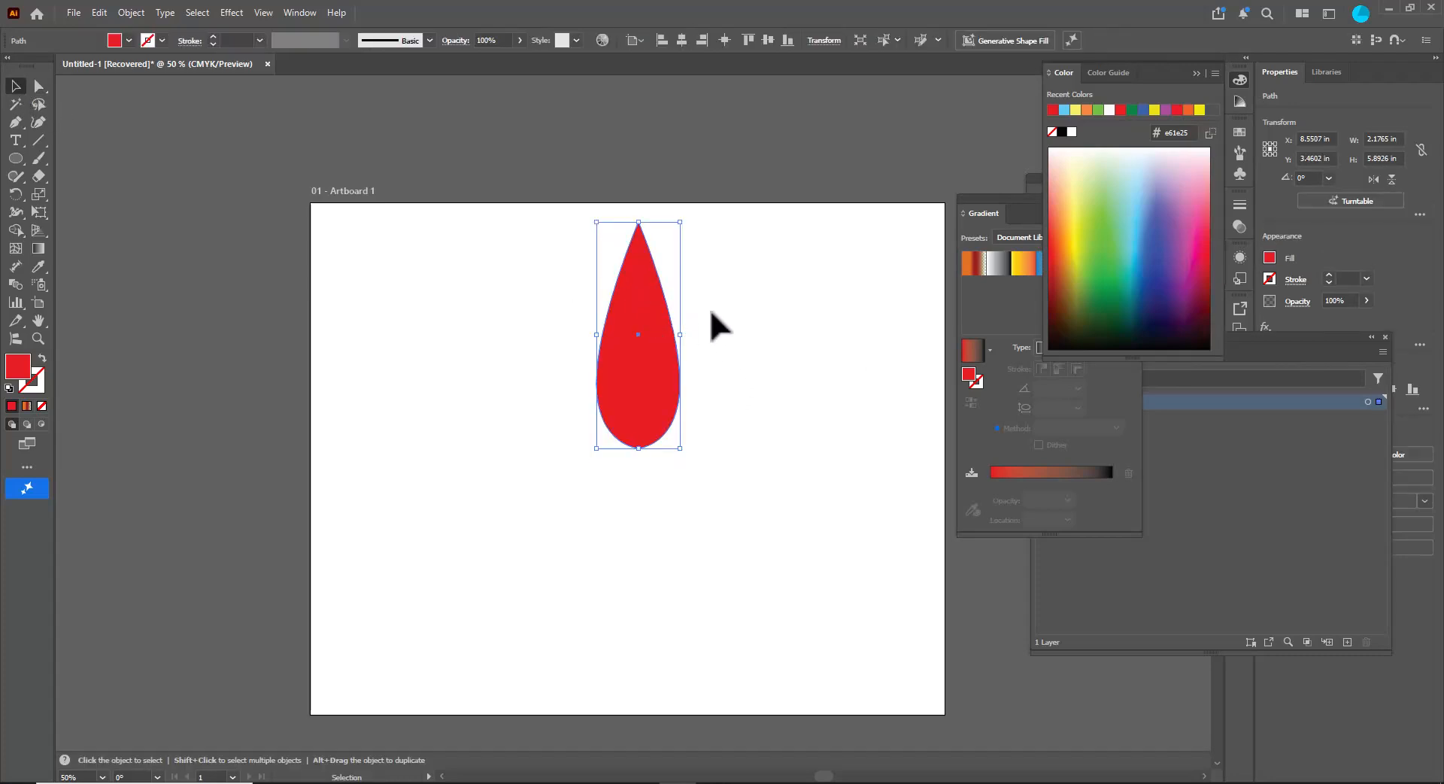
scroll(662, 279, "up", 1)
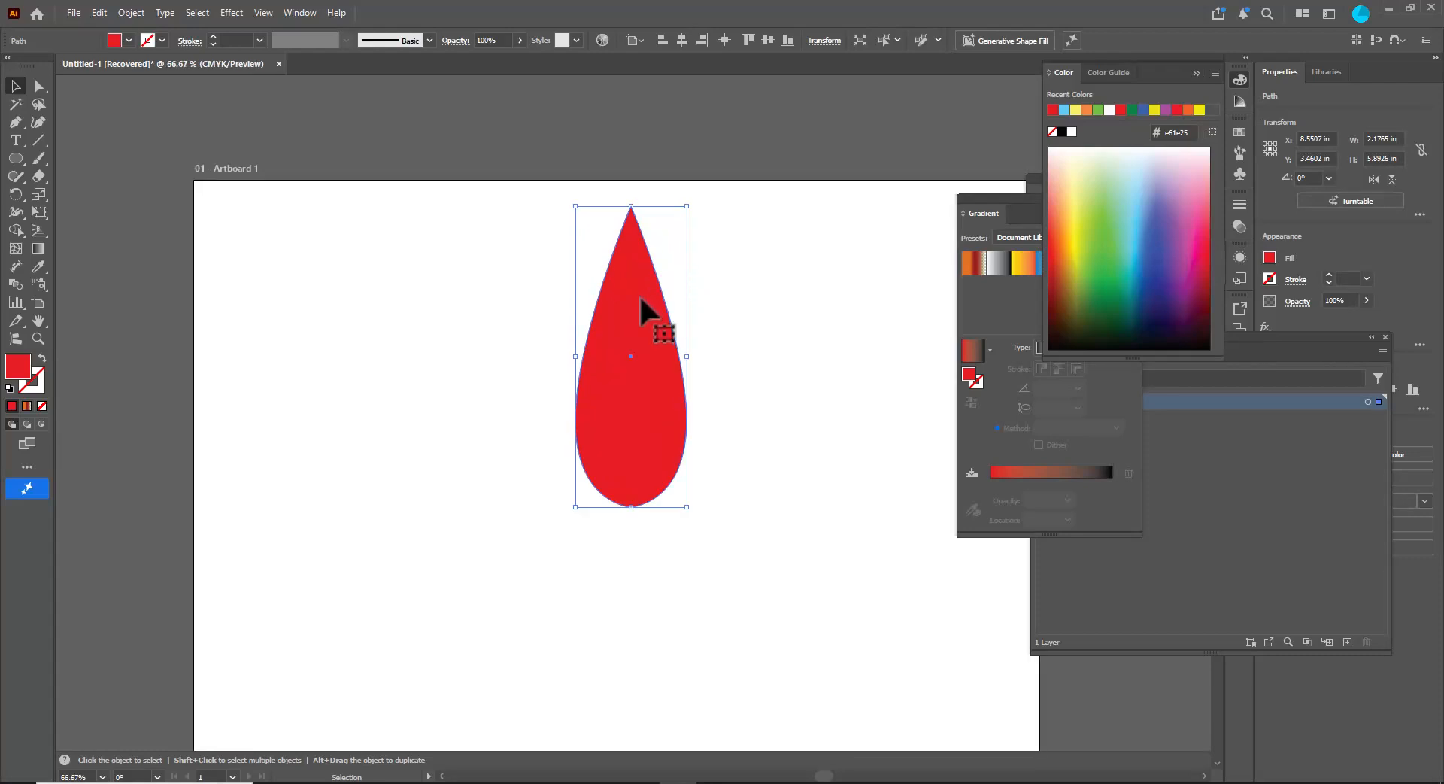
key("plus")
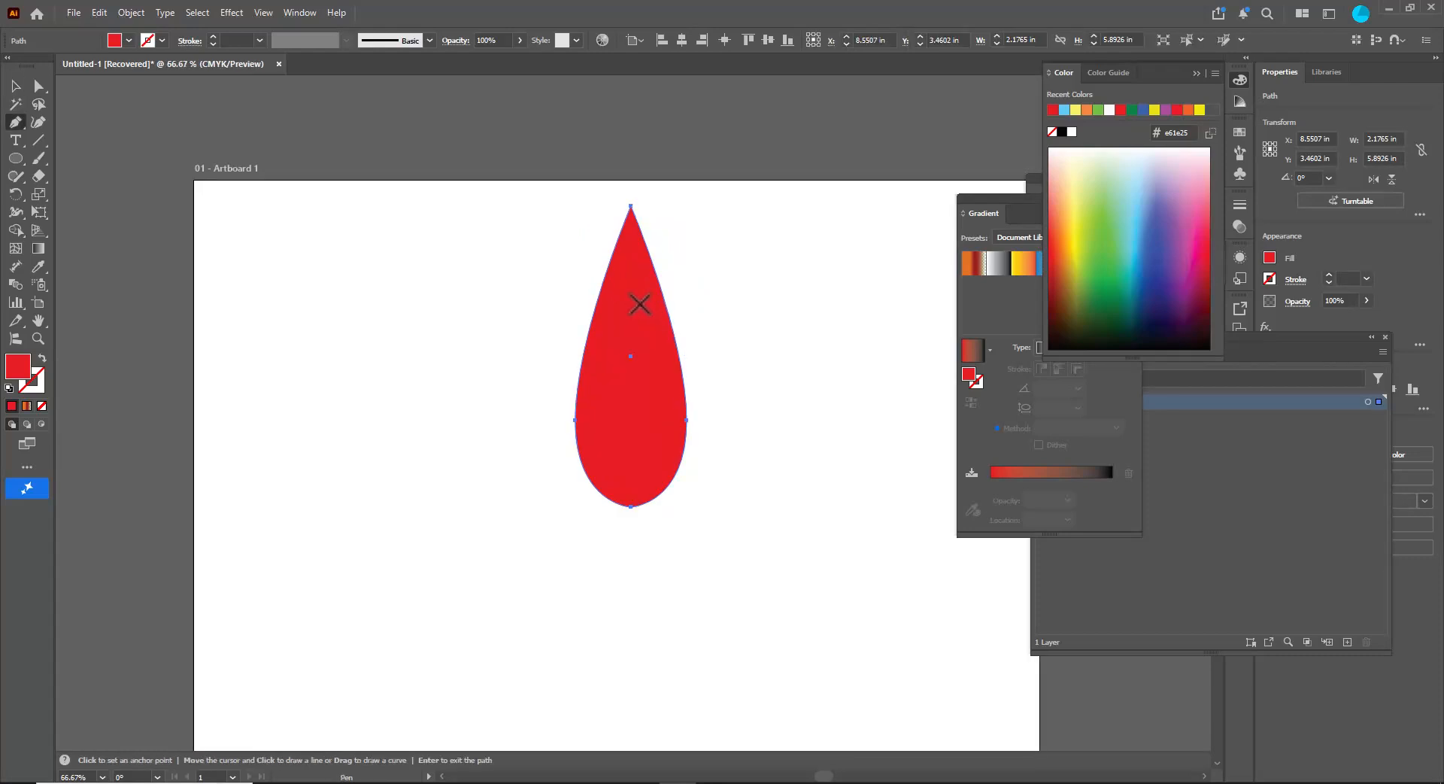
left_click(600, 294)
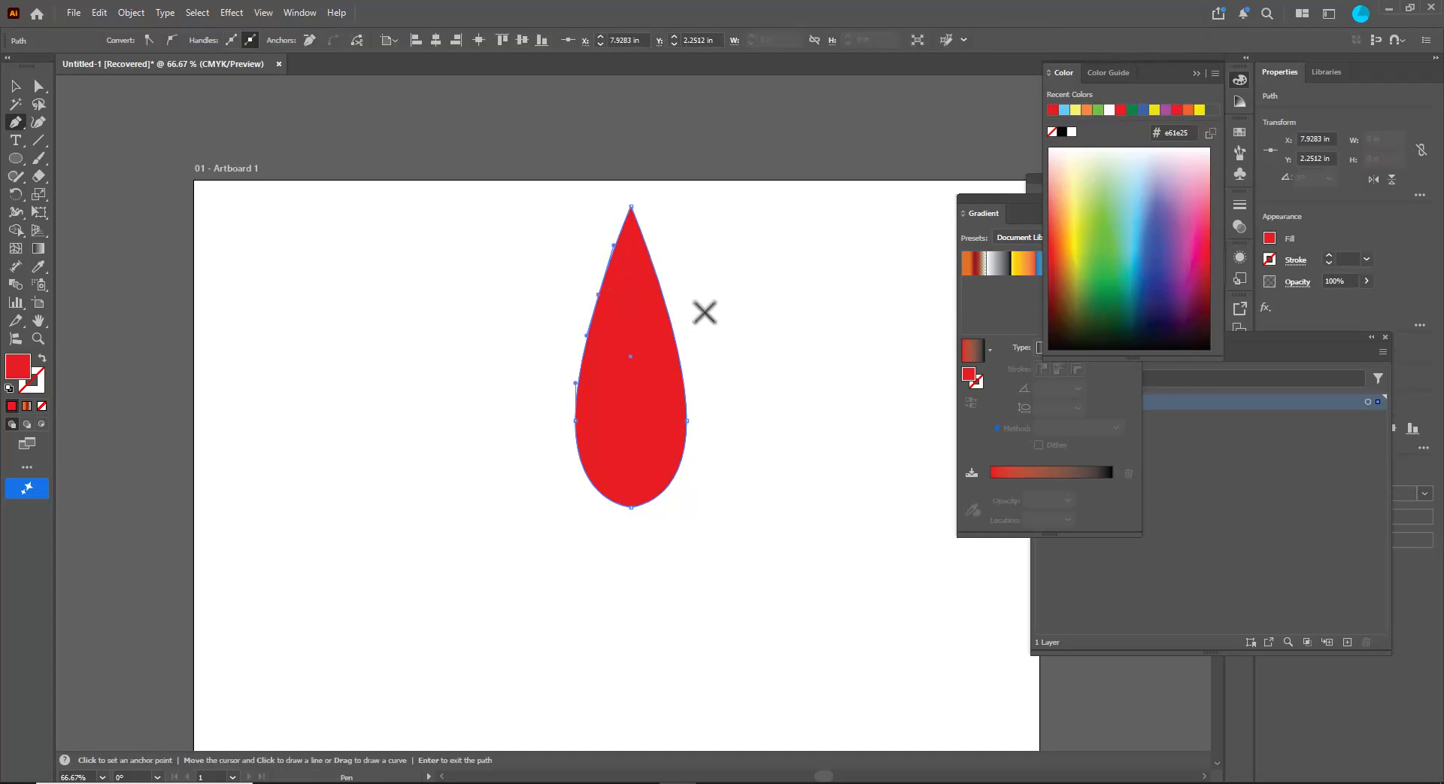
left_click(664, 293)
key("p")
key("a")
left_click(610, 298)
mouse_move(663, 295)
left_mouse_down()
mouse_move(616, 299)
mouse_move(649, 300)
left_mouse_up()
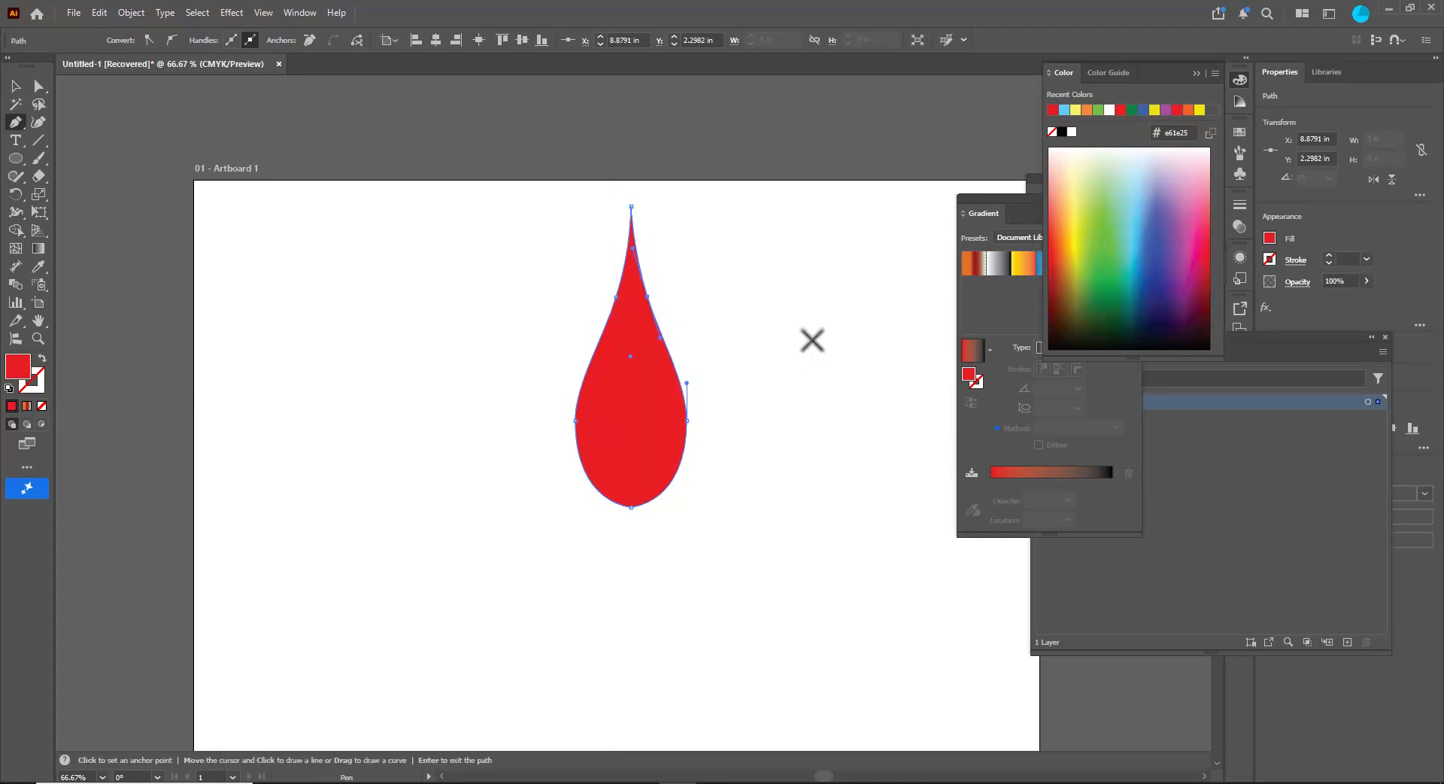
left_click(15, 85)
left_click(407, 338)
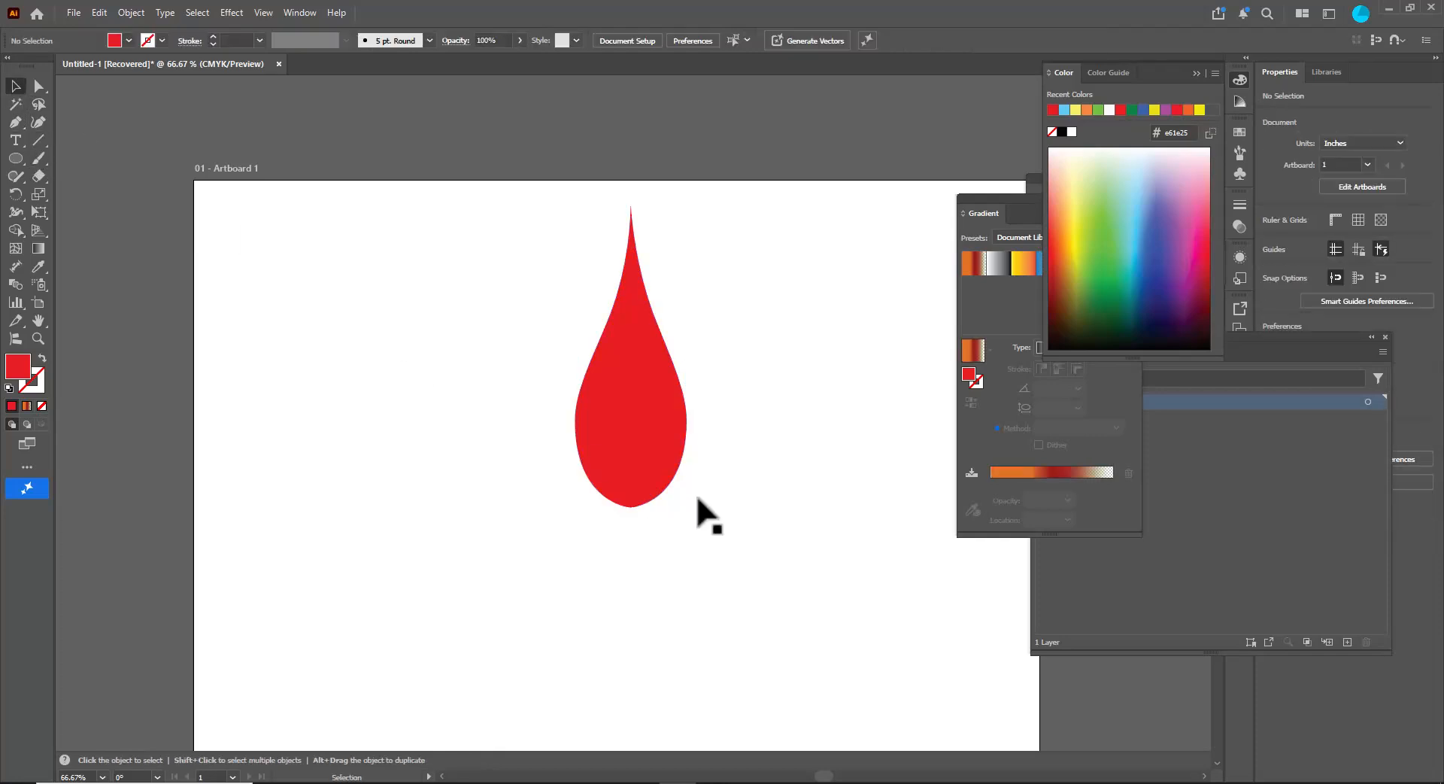
Fill the teardrop with a linear gradient starting in red, replacing its black stop with an orange db5326 stop at about 60%.
mouse_move(678, 447)
left_mouse_down()
mouse_move(673, 425)
mouse_move(672, 457)
left_mouse_up()
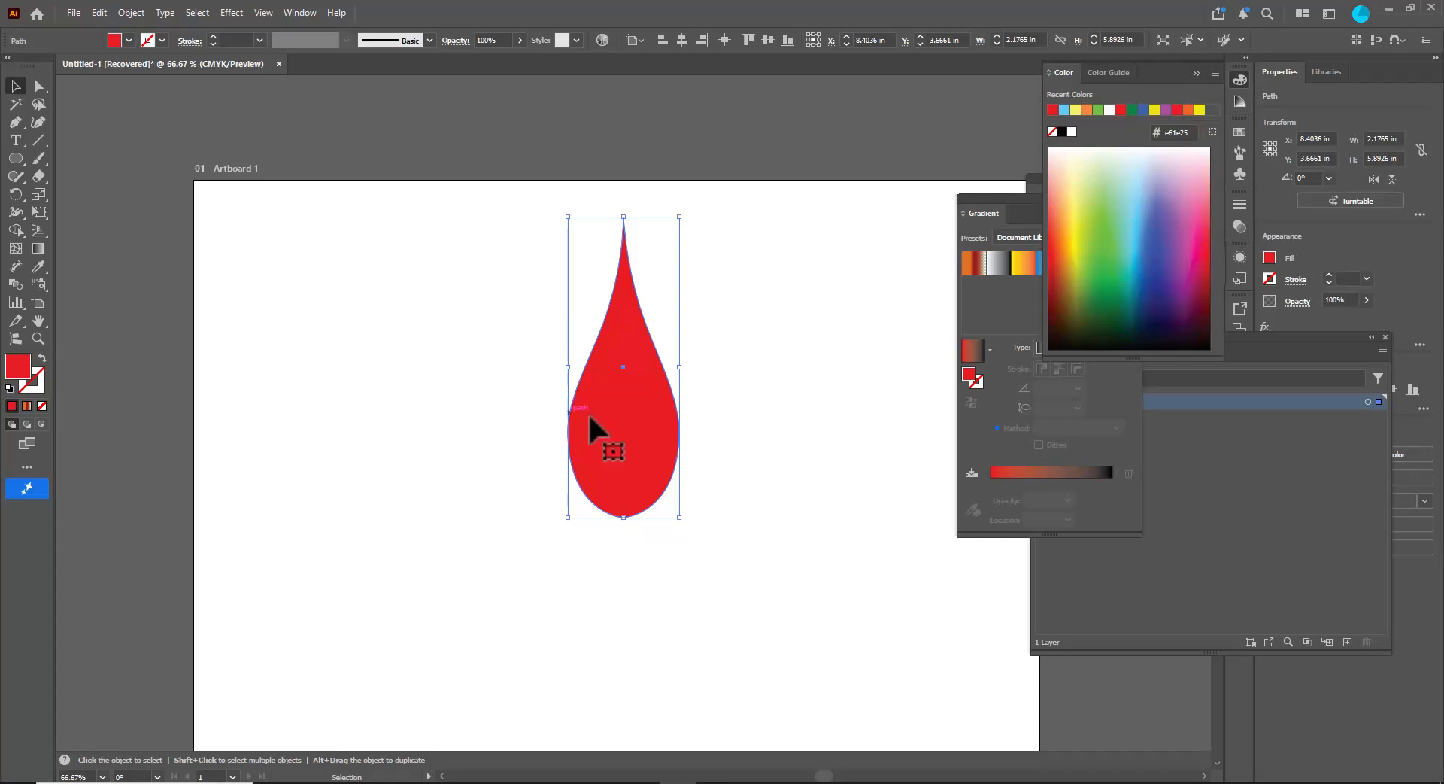
left_click(995, 478)
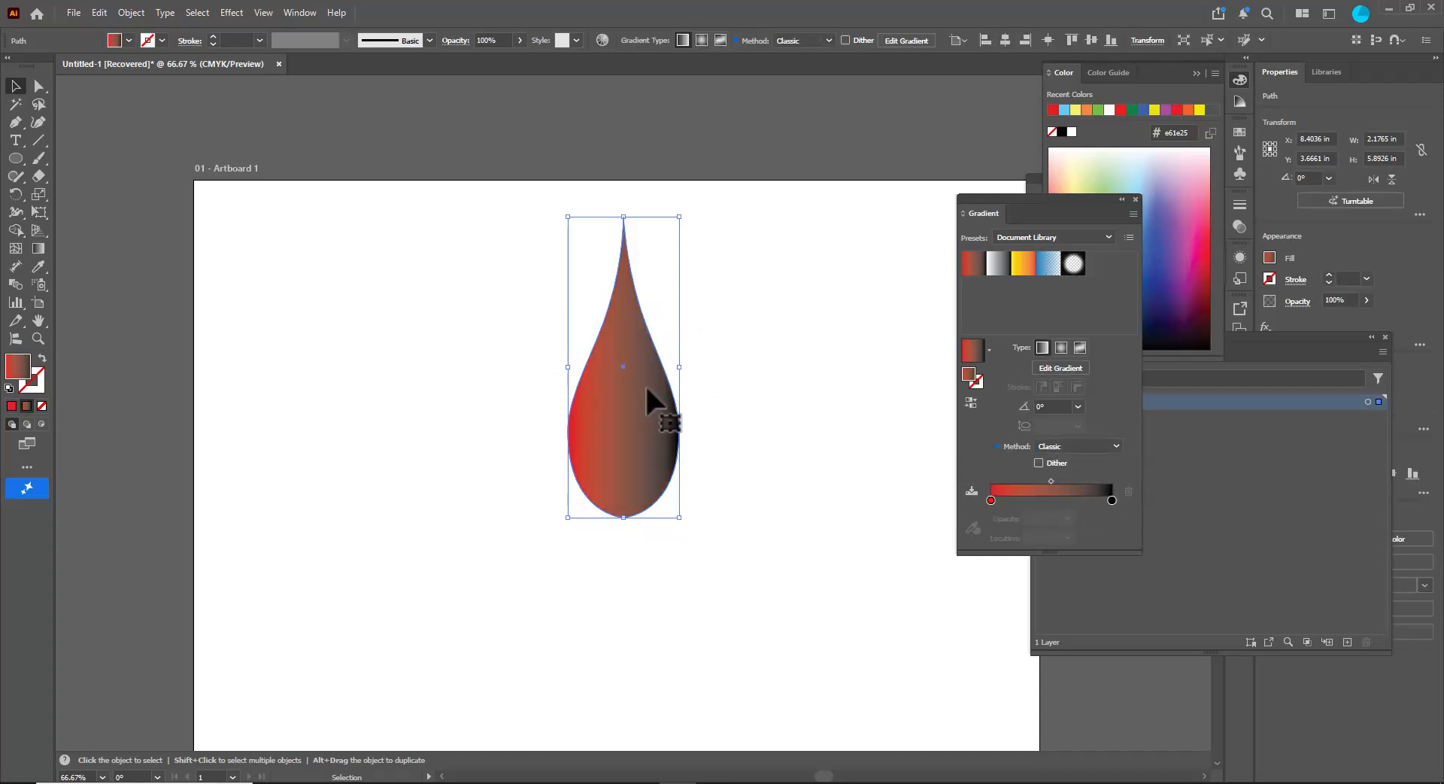
left_click_drag(1058, 194, 971, 197)
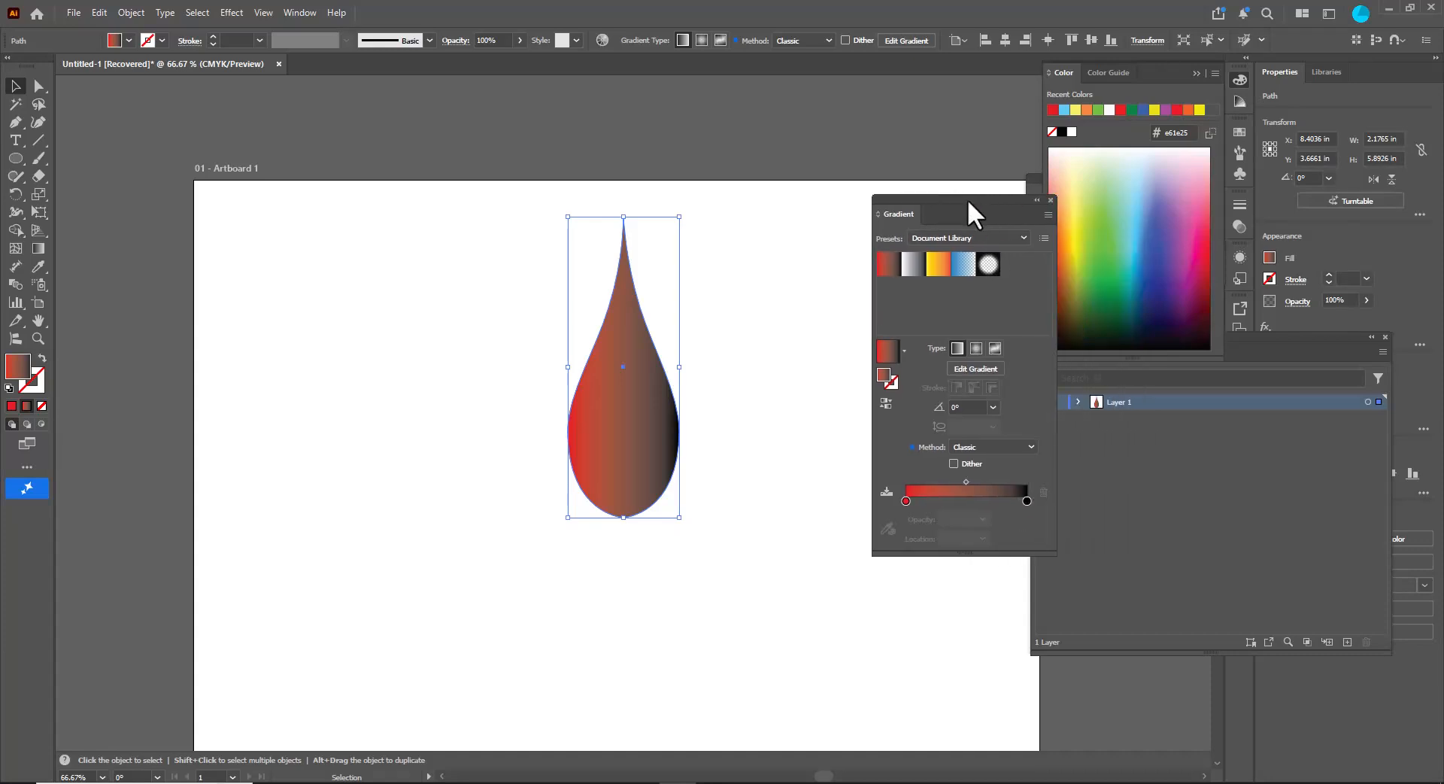
left_click_drag(1008, 501, 1027, 607)
left_click(1027, 500)
left_click_drag(976, 502, 966, 502)
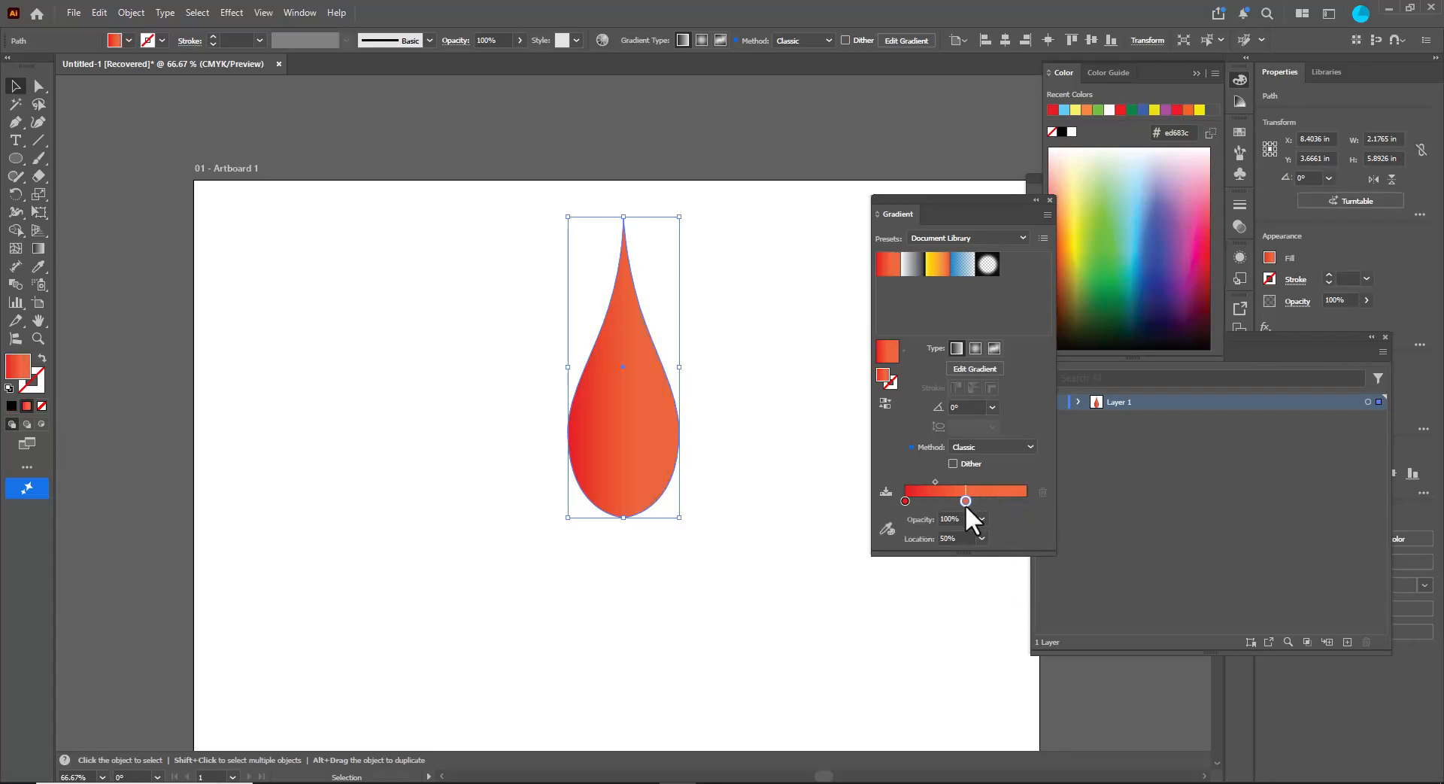
left_click_drag(960, 201, 895, 201)
left_click(1074, 249)
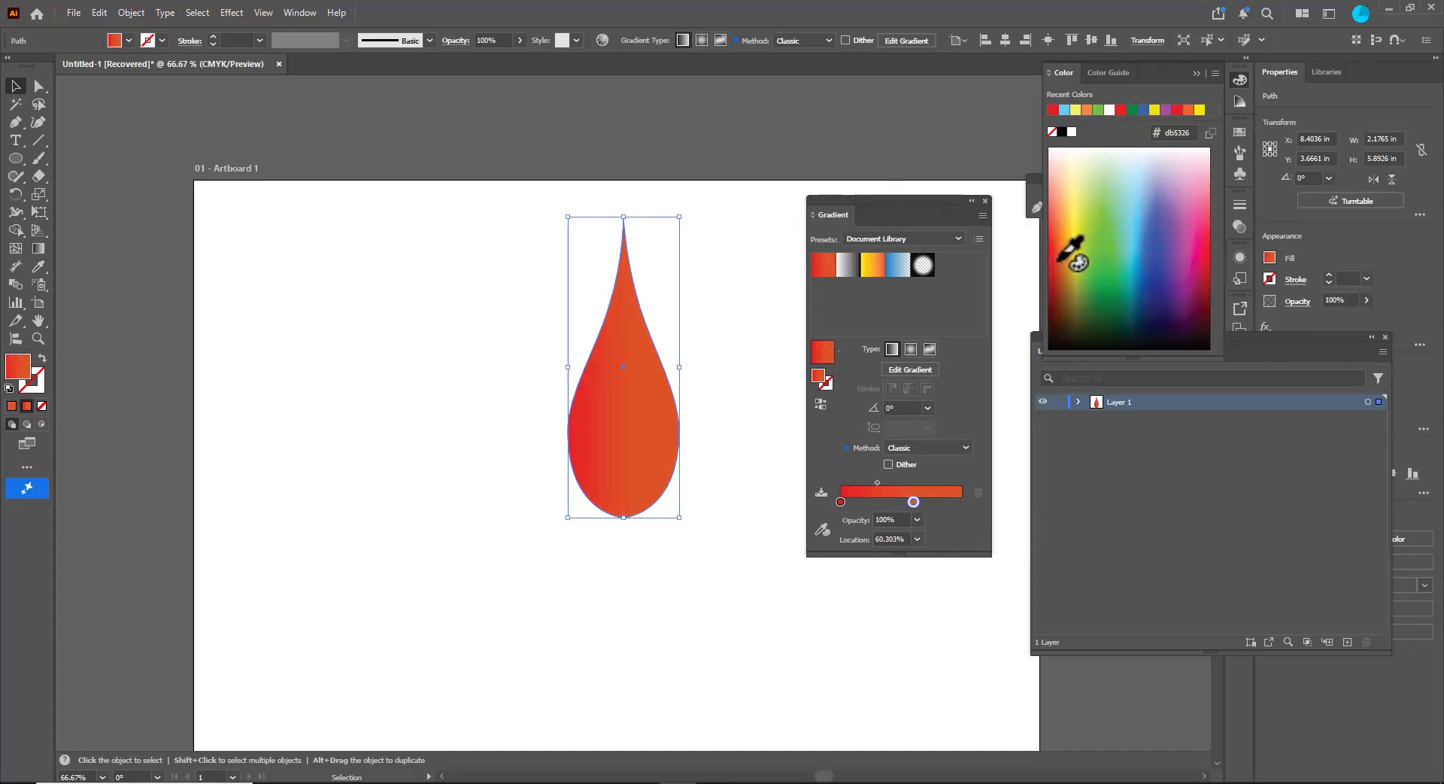
Add a yellow fed93a stop near the gradient's end and slide the orange stop closer to the red one.
left_click(955, 503)
left_click(1072, 223)
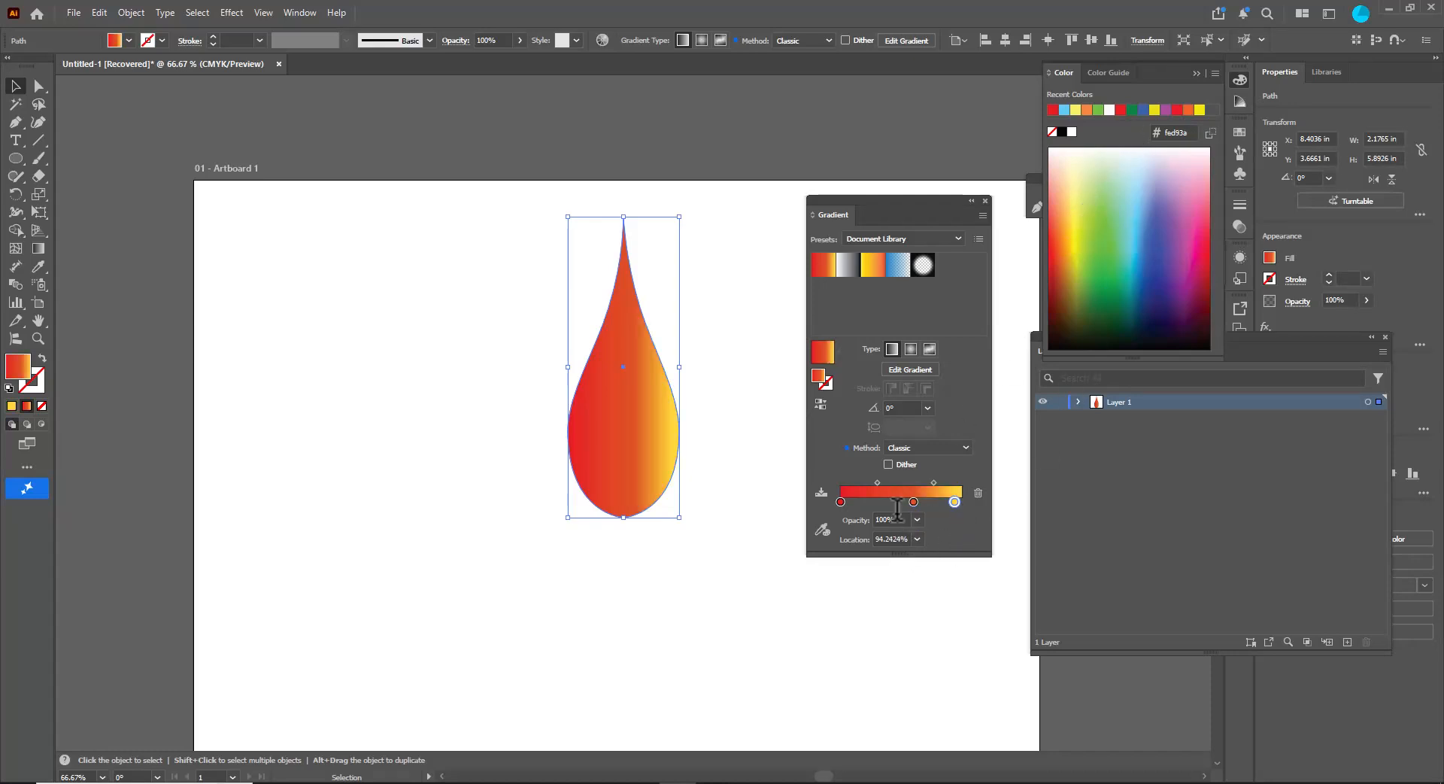
left_click_drag(912, 501, 891, 501)
Set the yellow gradient stop to 10% opacity at a location of about 93%.
left_click(954, 501)
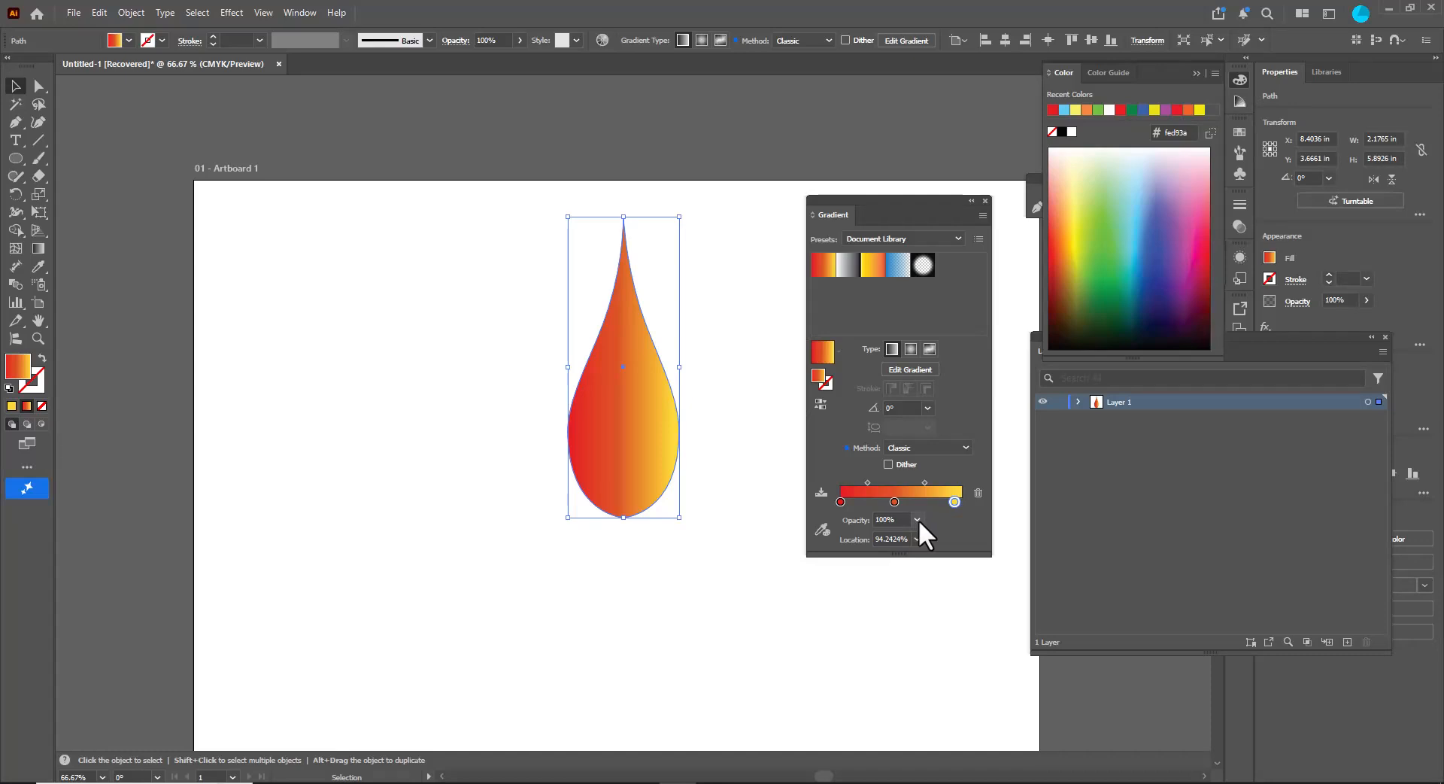
left_click_drag(952, 499, 951, 499)
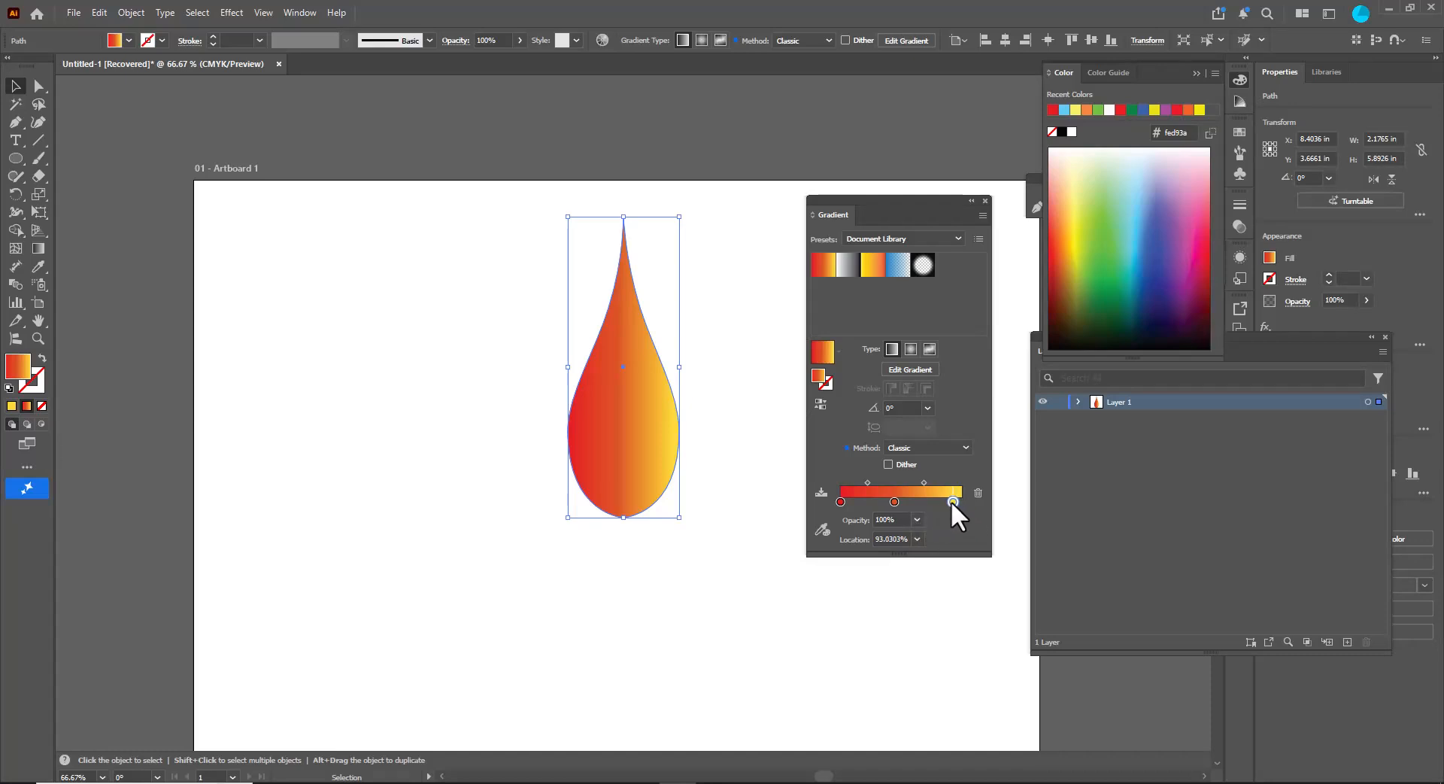
left_click(917, 520)
left_click(942, 552)
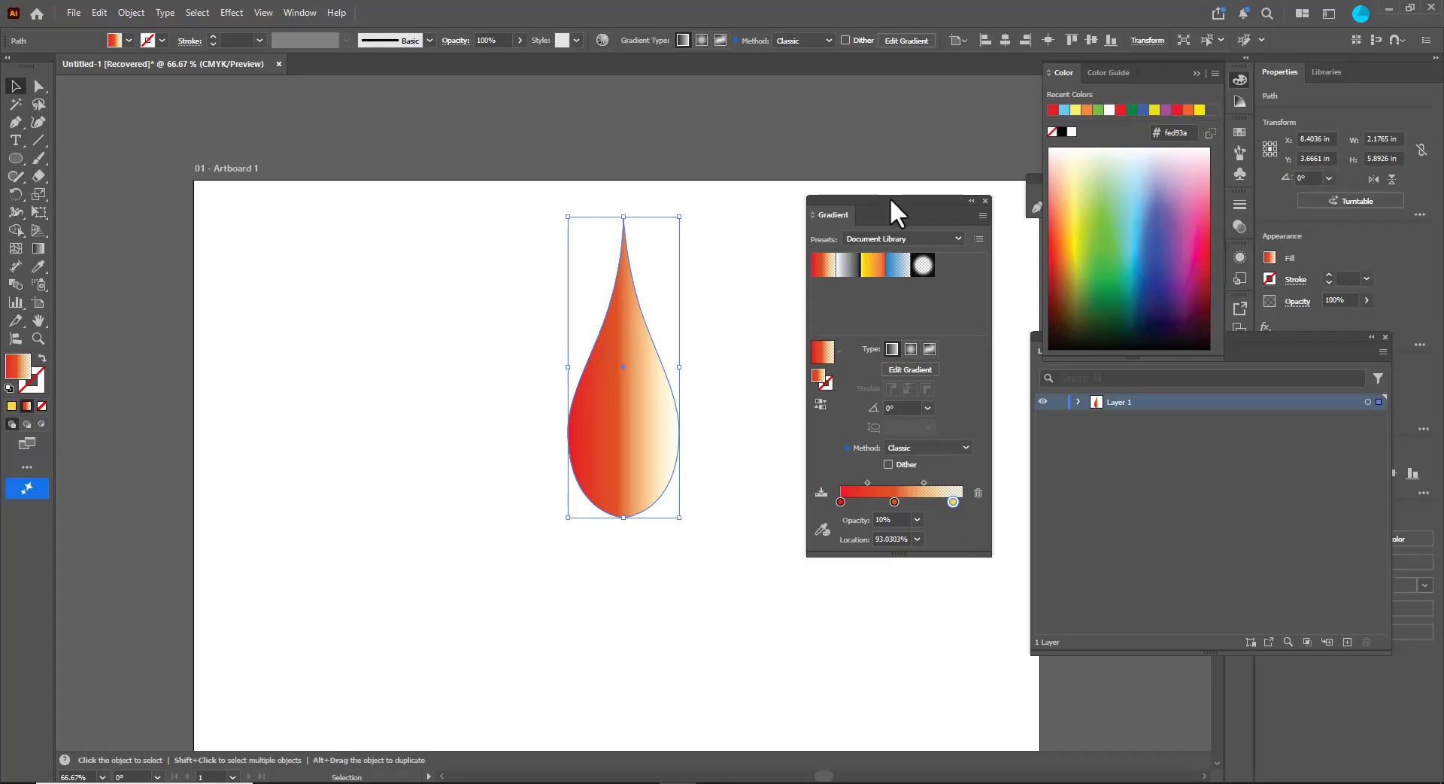
left_click_drag(891, 197, 949, 195)
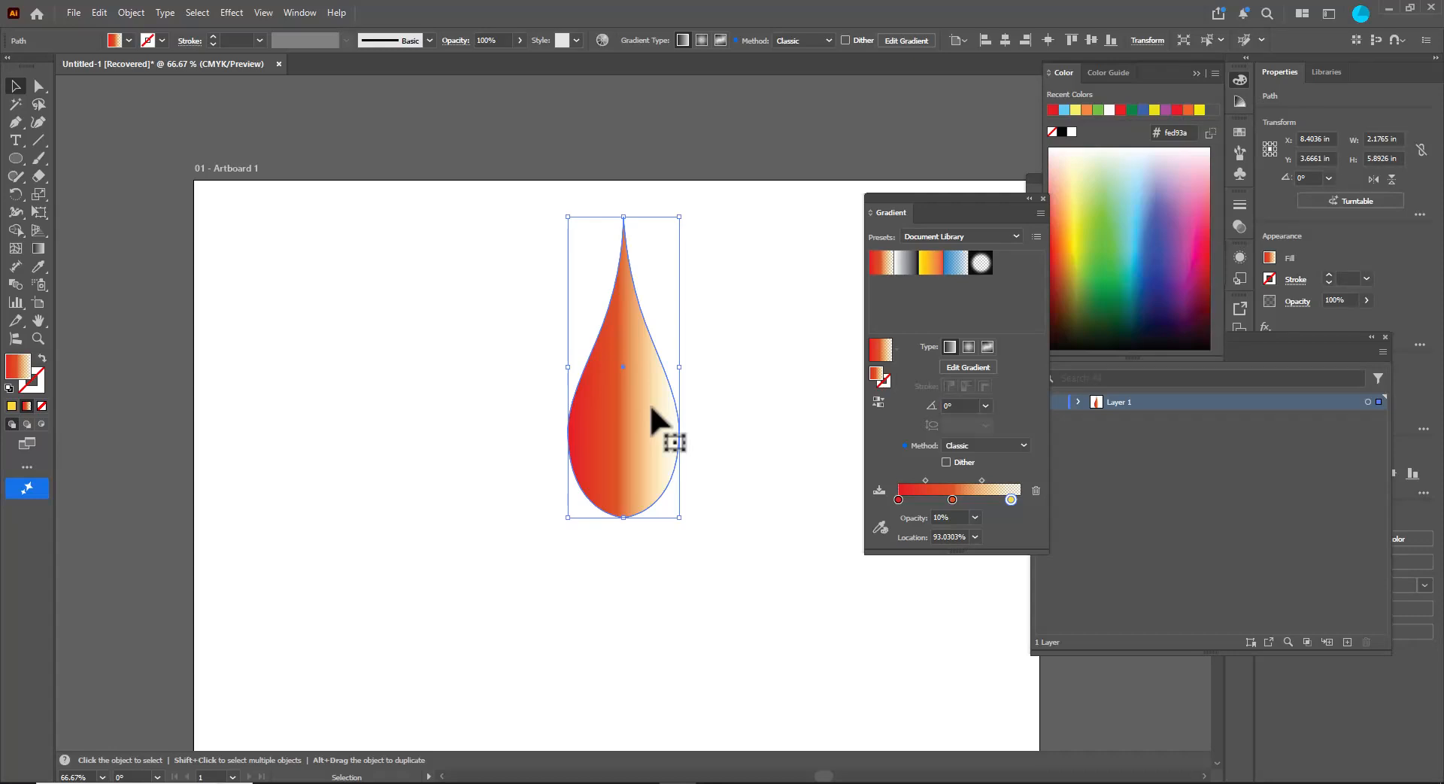
Redraw the teardrop's gradient direction so it runs almost vertically from the red tip down to the transparent yellow base.
key("g")
mouse_move(687, 367)
left_mouse_down()
mouse_move(542, 526)
mouse_move(563, 528)
left_mouse_up()
left_click_drag(568, 410, 624, 413)
left_click_drag(623, 487, 620, 656)
Fine-tune the gradient's stops and midpoints along the teardrop, shift the gradient upward, and place the yellow stop at about 87%.
mouse_move(623, 493)
left_mouse_down()
mouse_move(629, 325)
mouse_move(624, 435)
left_mouse_up()
left_click_drag(622, 554, 623, 505)
mouse_move(624, 438)
left_mouse_down()
mouse_move(624, 402)
mouse_move(623, 418)
left_mouse_up()
left_click_drag(622, 505, 623, 513)
left_click_drag(620, 356, 621, 348)
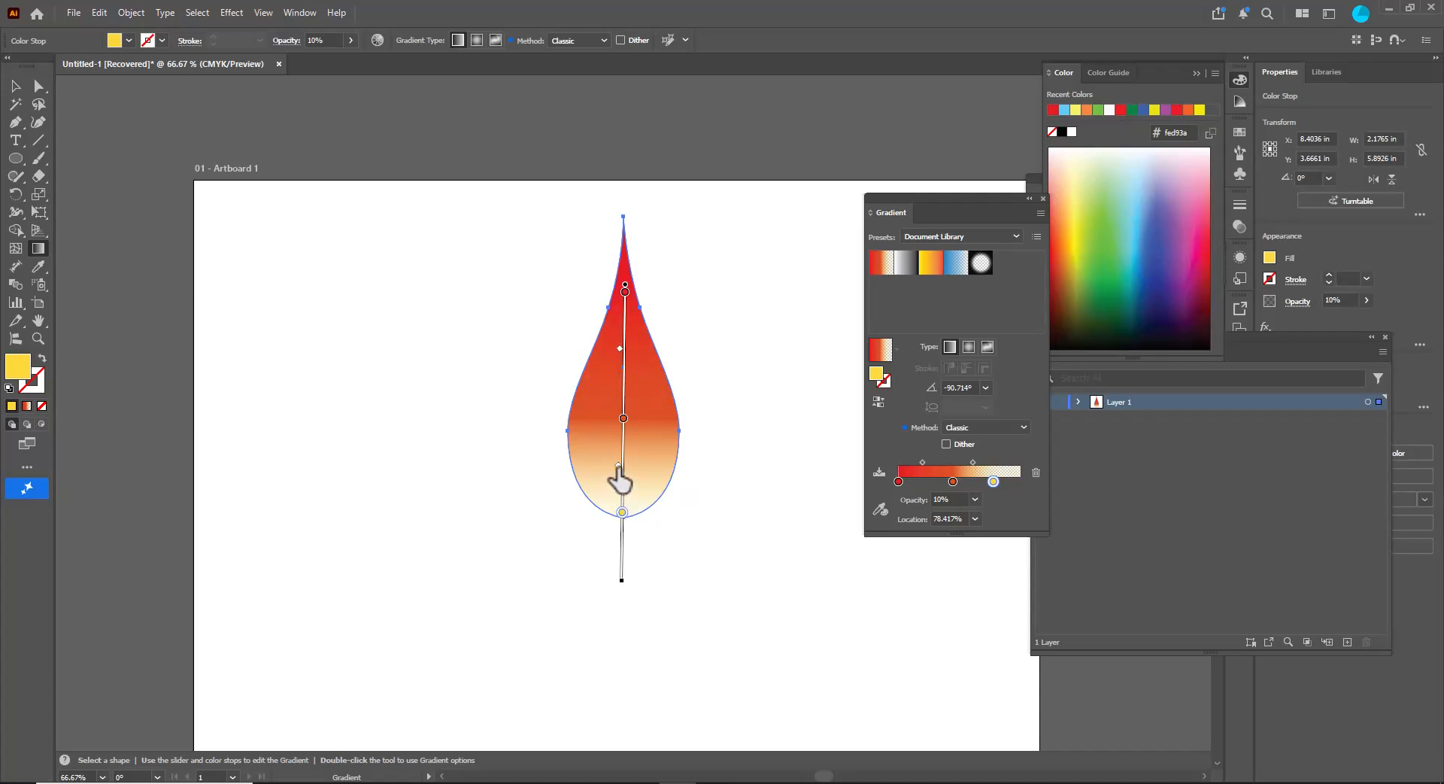
left_click_drag(618, 465, 619, 500)
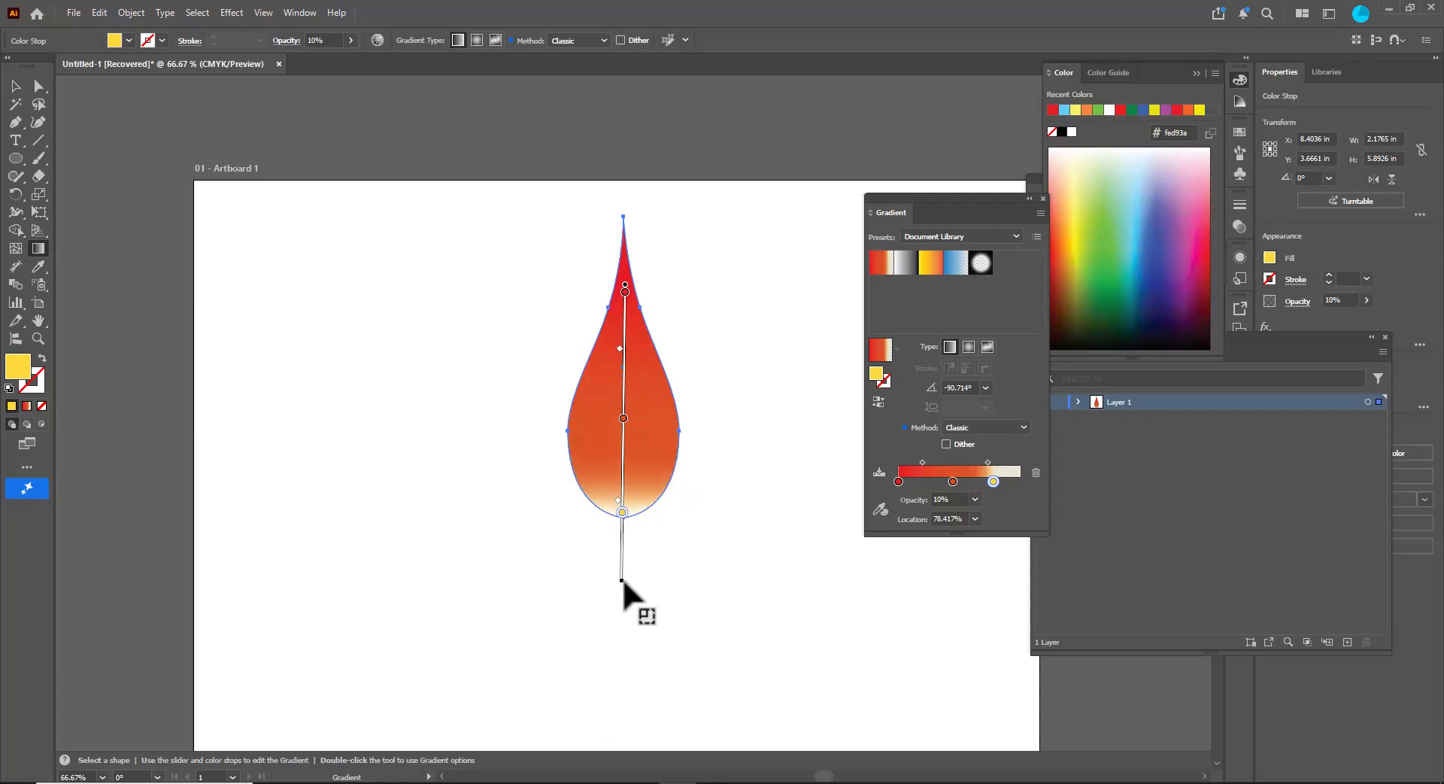
left_click_drag(625, 389, 624, 340)
left_click_drag(623, 467, 623, 491)
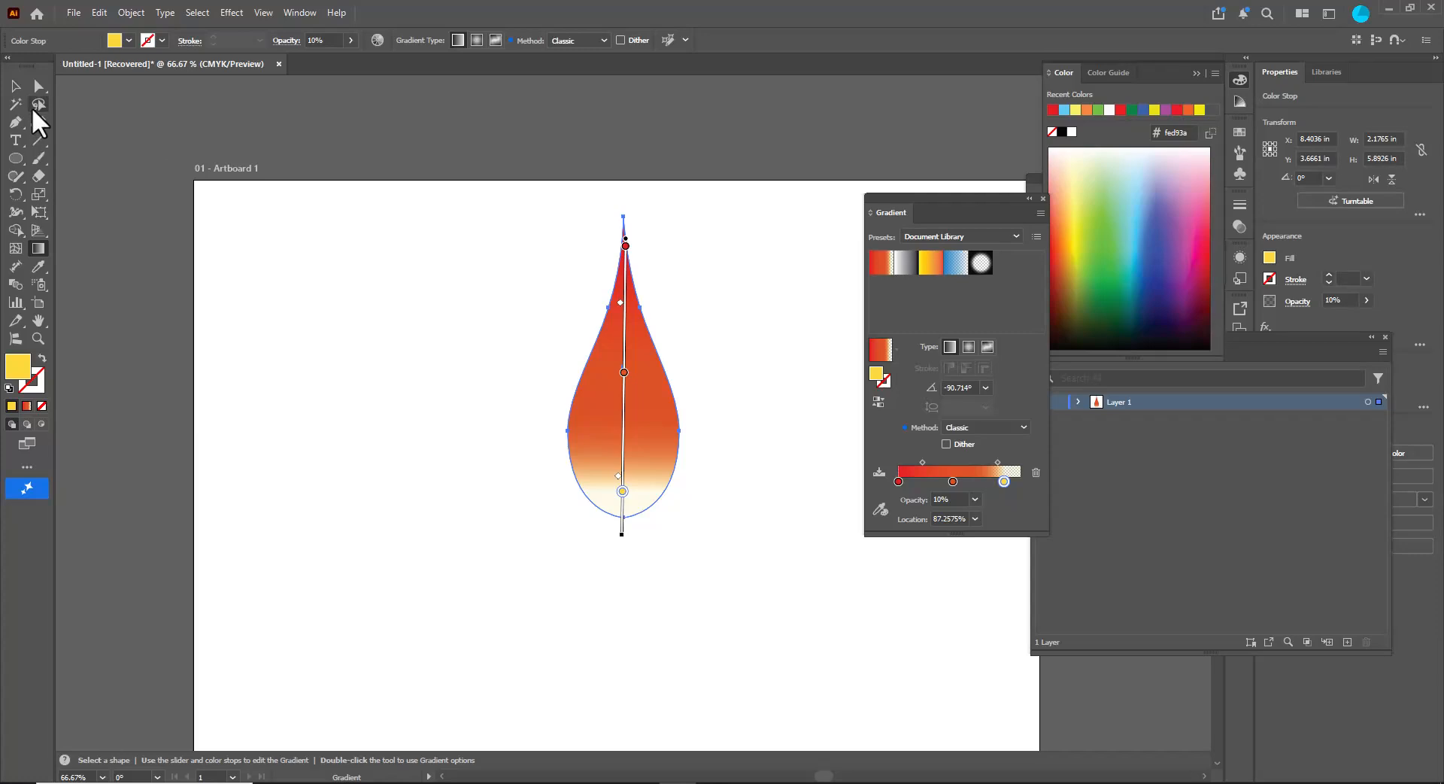
left_click(15, 85)
left_click(454, 371)
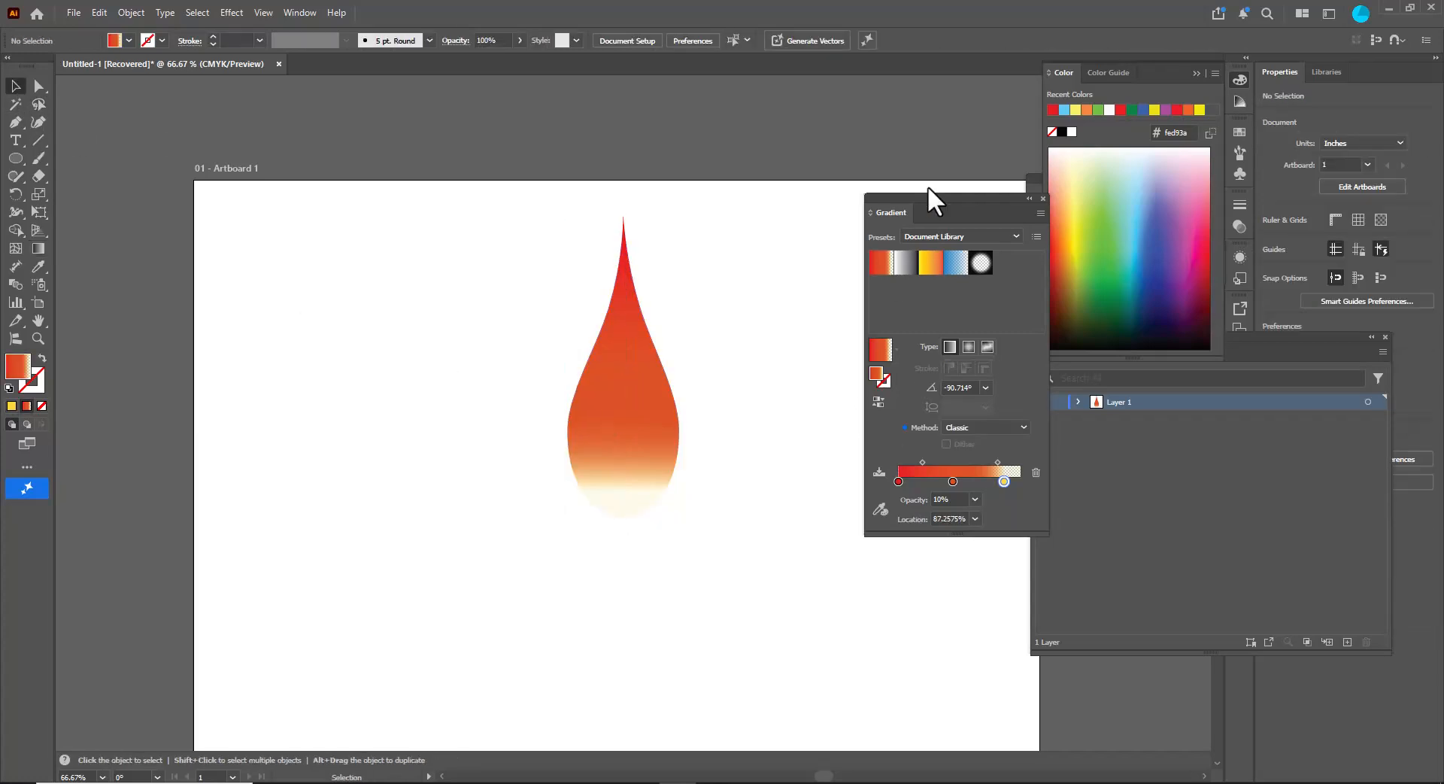
Scale the teardrop down to about 1.80 in by 4.88 in and move it close to the artboard's top edge.
left_click_drag(900, 193, 920, 194)
mouse_move(636, 382)
left_mouse_down()
mouse_move(644, 352)
mouse_move(636, 380)
left_mouse_up()
left_click_drag(682, 214, 670, 234)
left_click_drag(634, 386, 634, 369)
left_click_drag(933, 198, 1027, 199)
left_click(842, 304)
left_click_drag(617, 395, 619, 382)
left_click(717, 351)
left_click(665, 360)
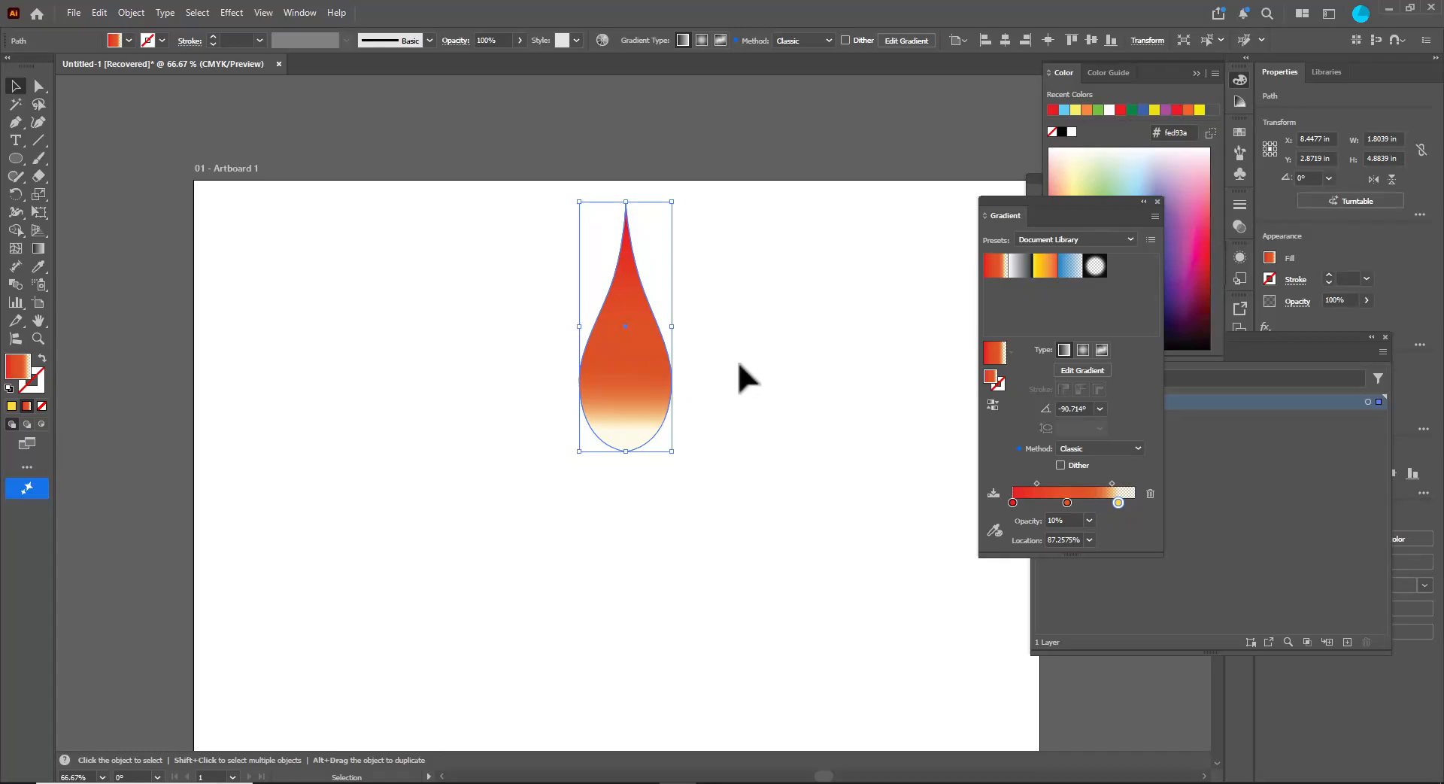
Rotate a copy of the teardrop by 36° around a centre point placed a short distance below its pale base.
left_click(16, 194)
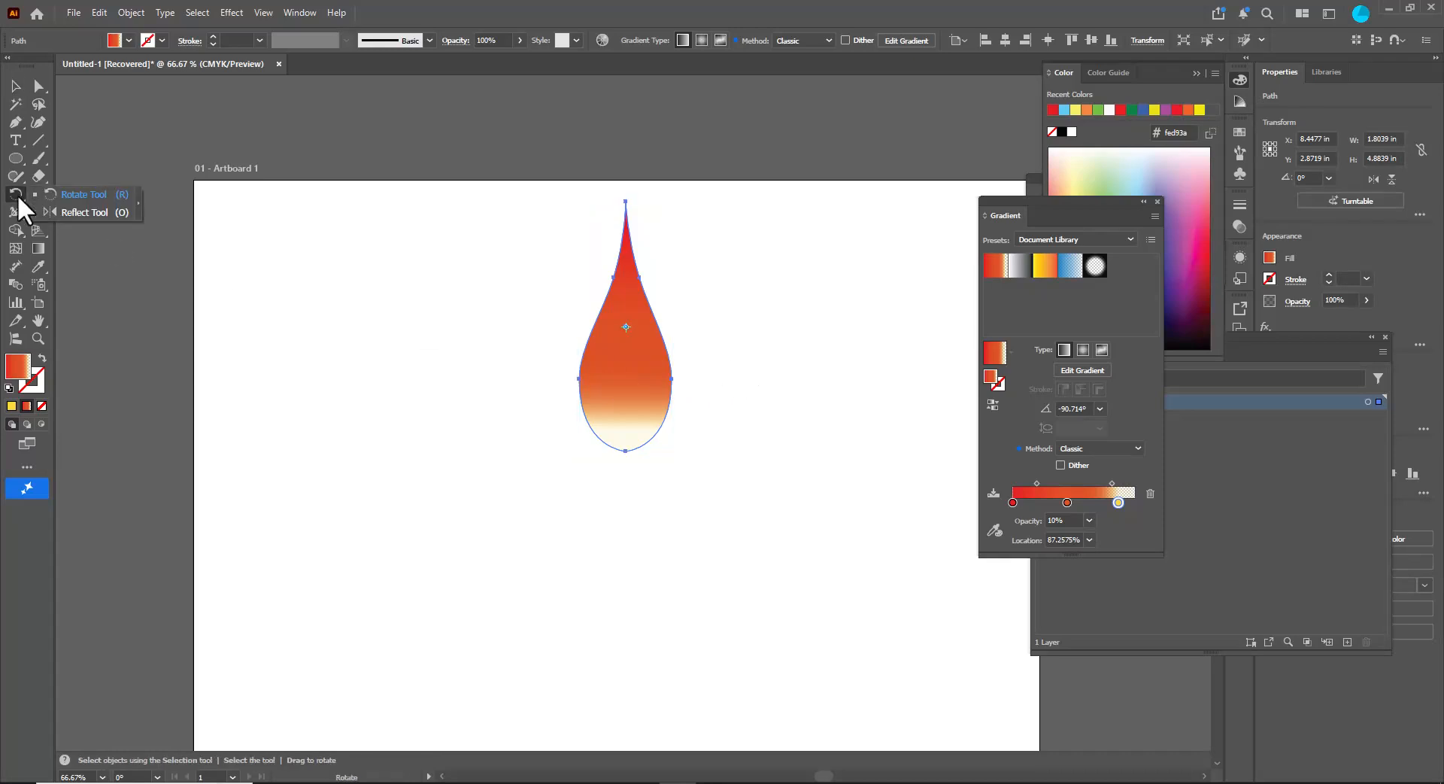
left_click(100, 195)
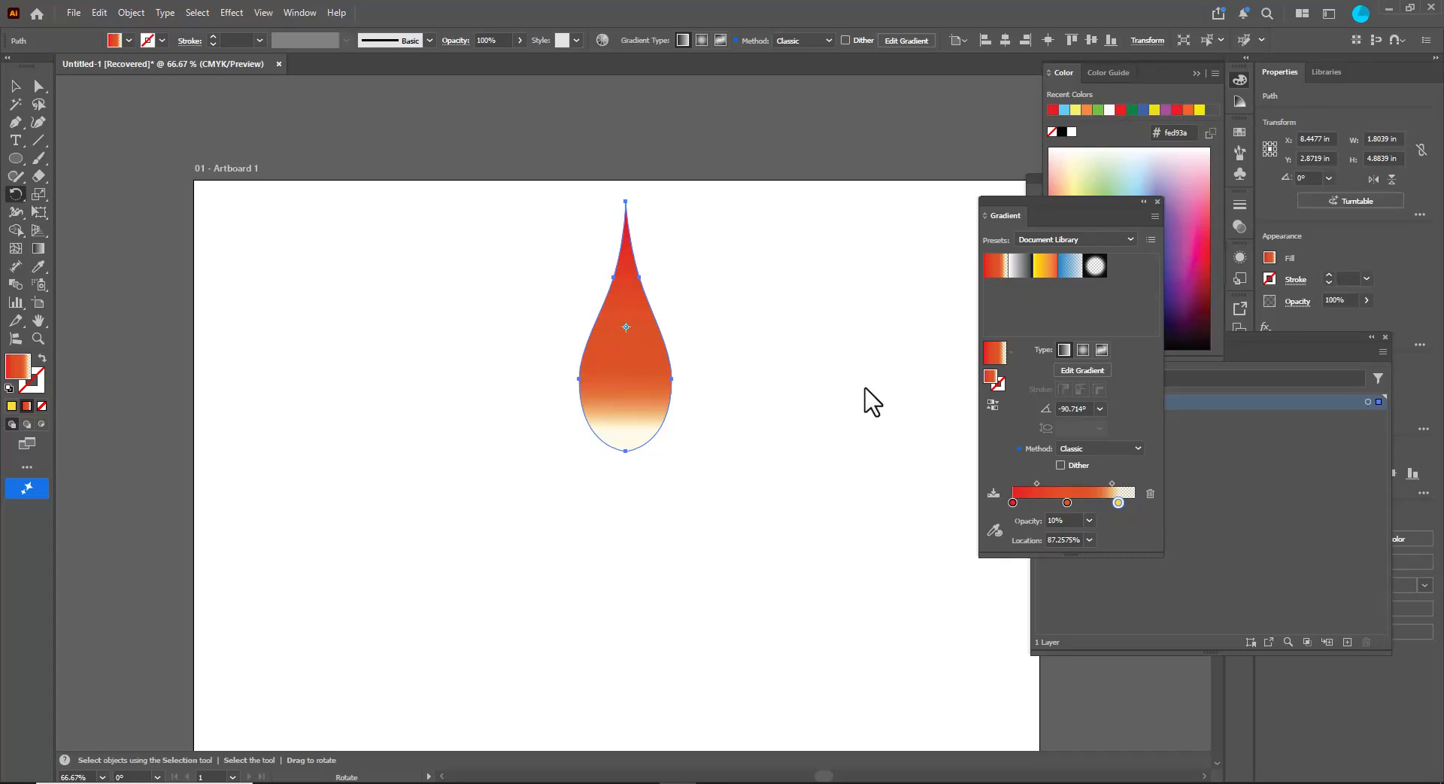
left_click_drag(1031, 205, 1151, 227)
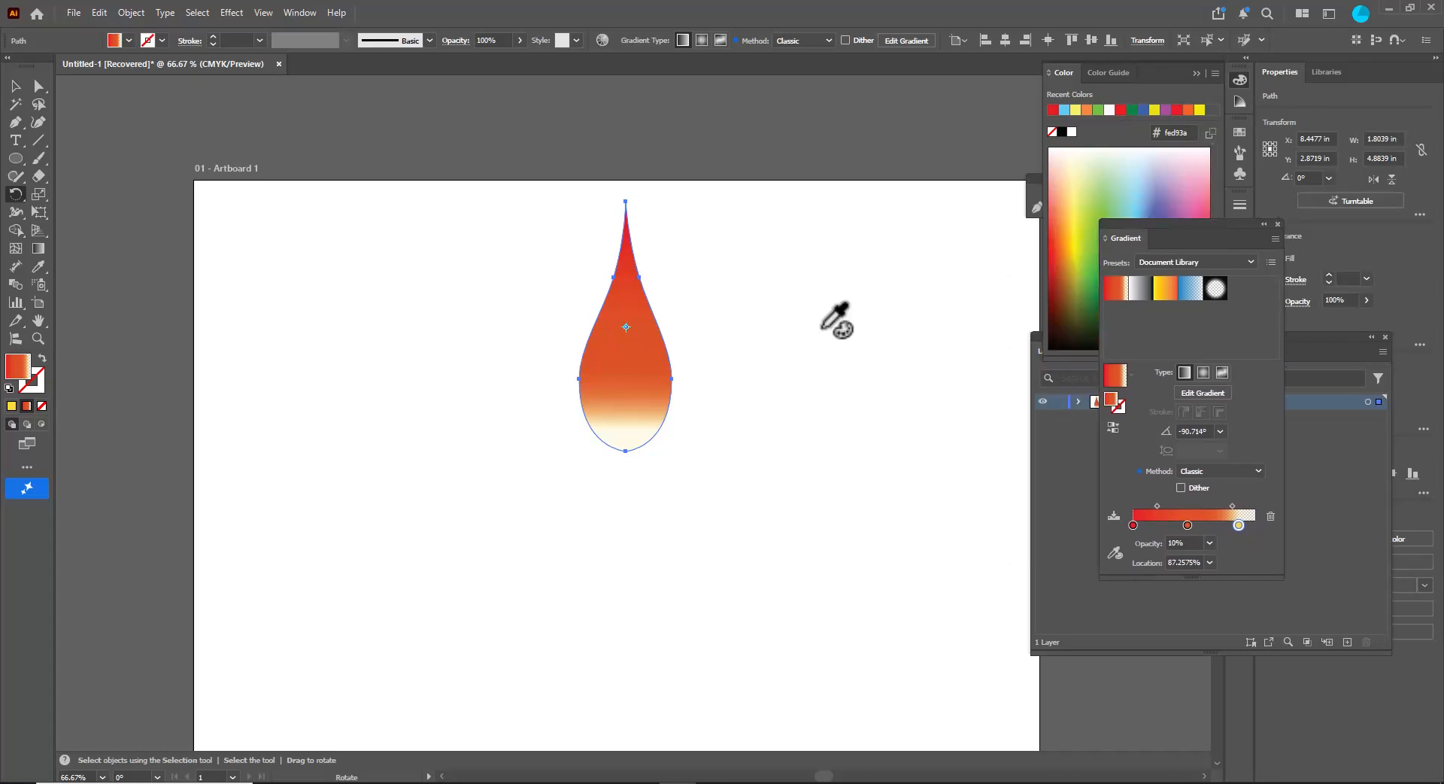
scroll(749, 323, "right", 1)
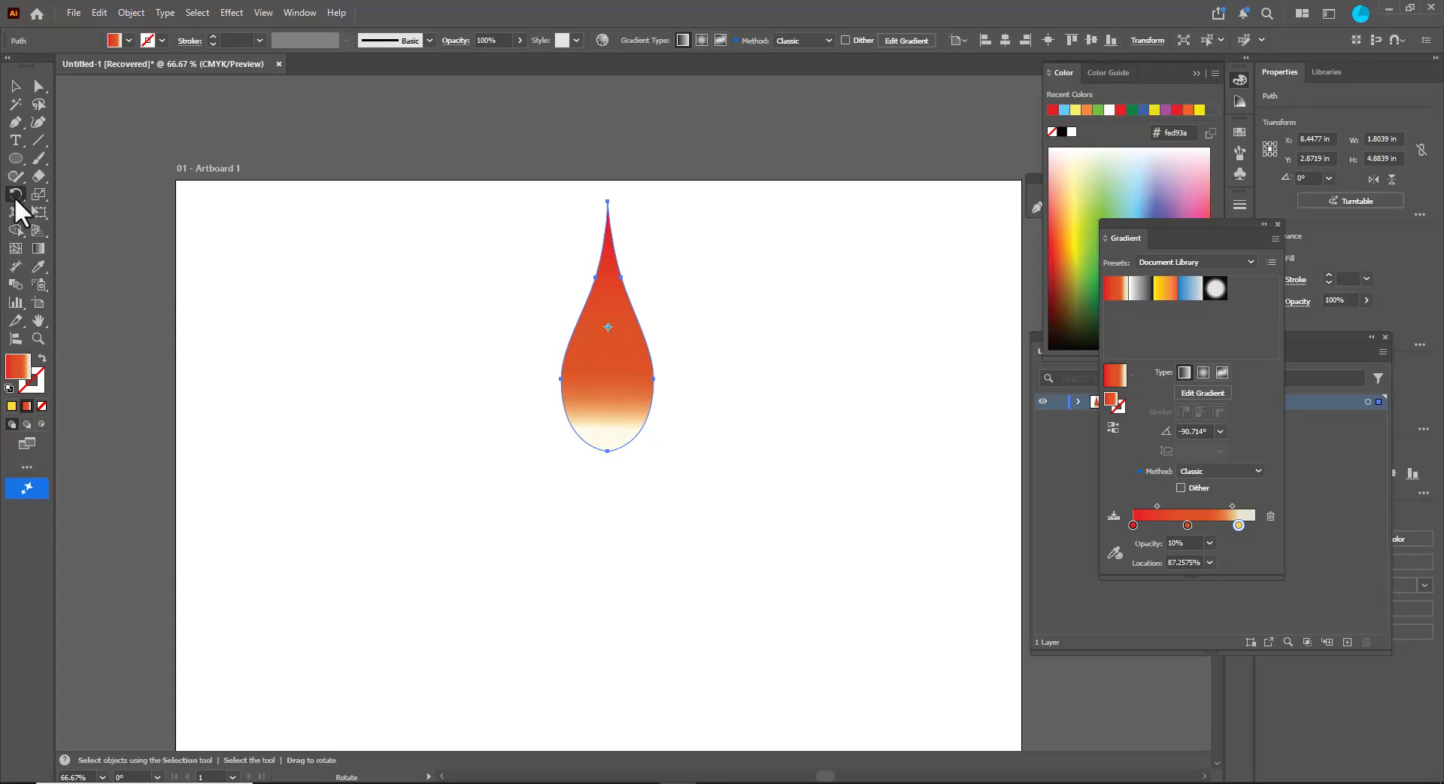
scroll(692, 381, "down", 1)
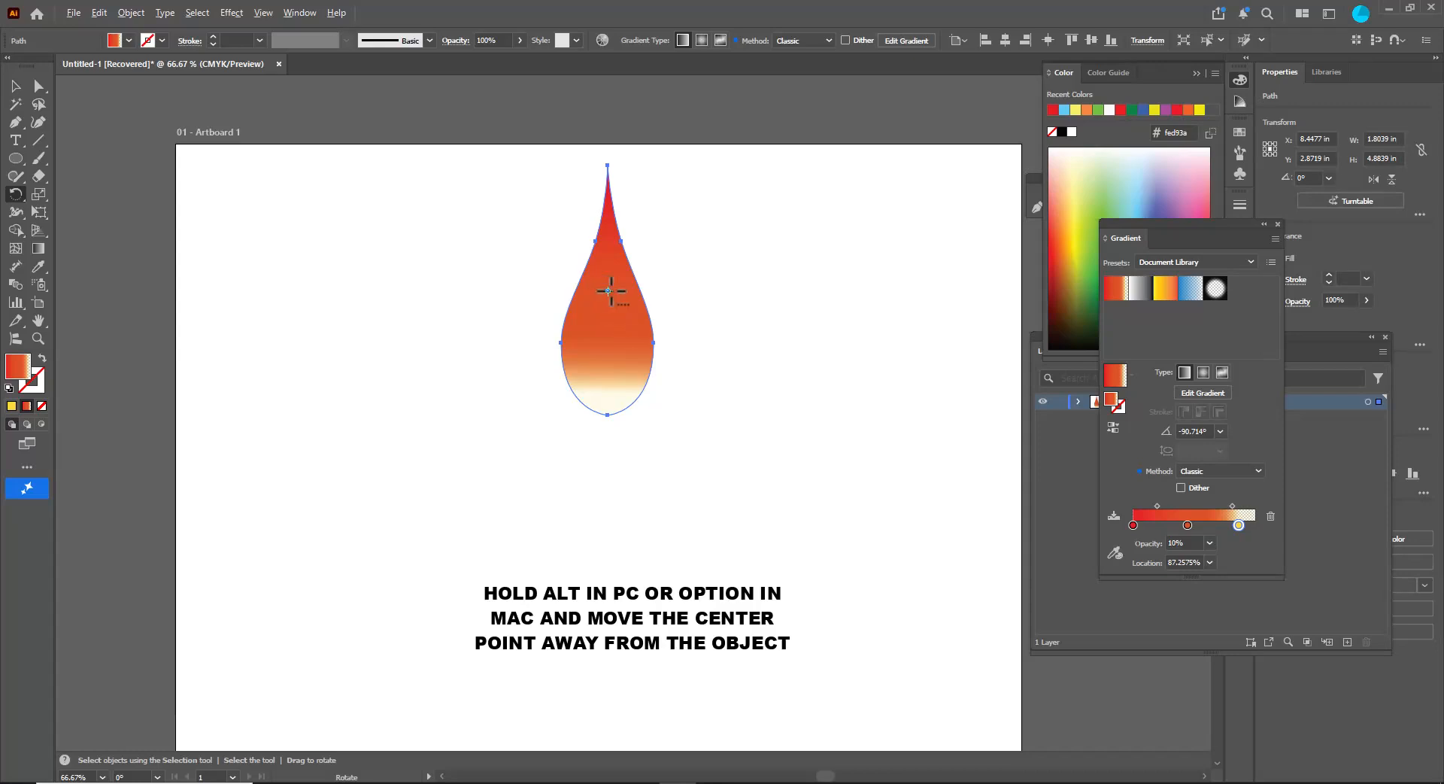
left_click_drag(608, 291, 610, 501)
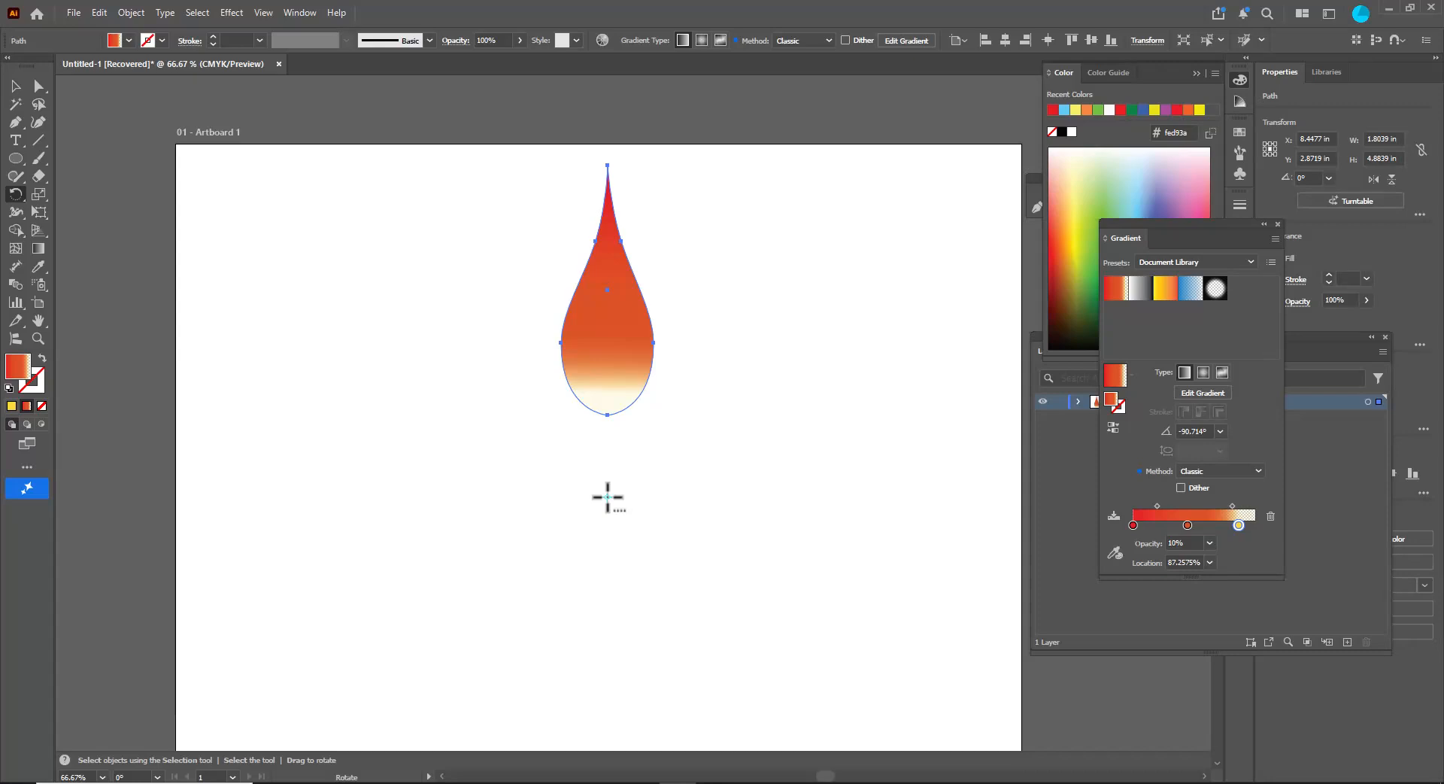
left_click(608, 496, "alt")
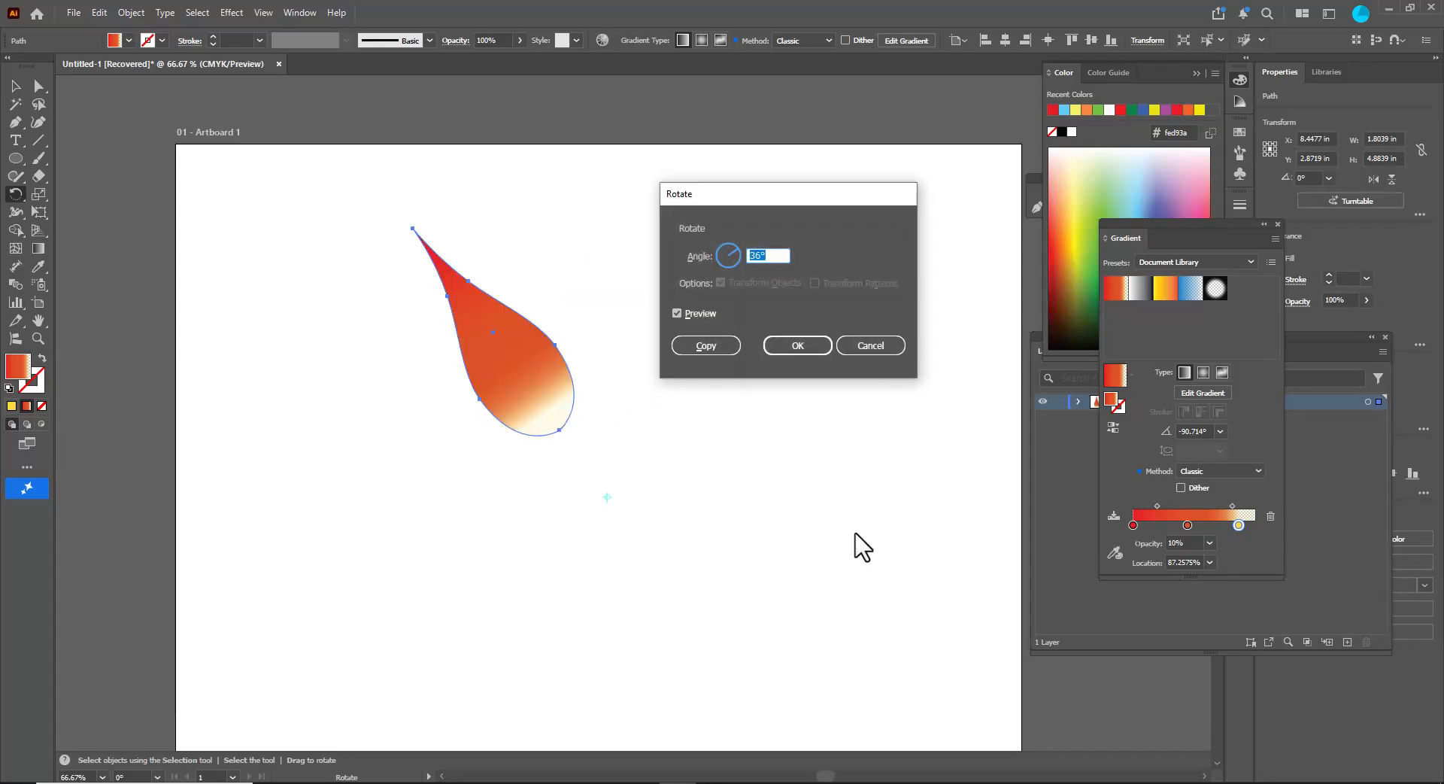
left_click_drag(806, 196, 833, 169)
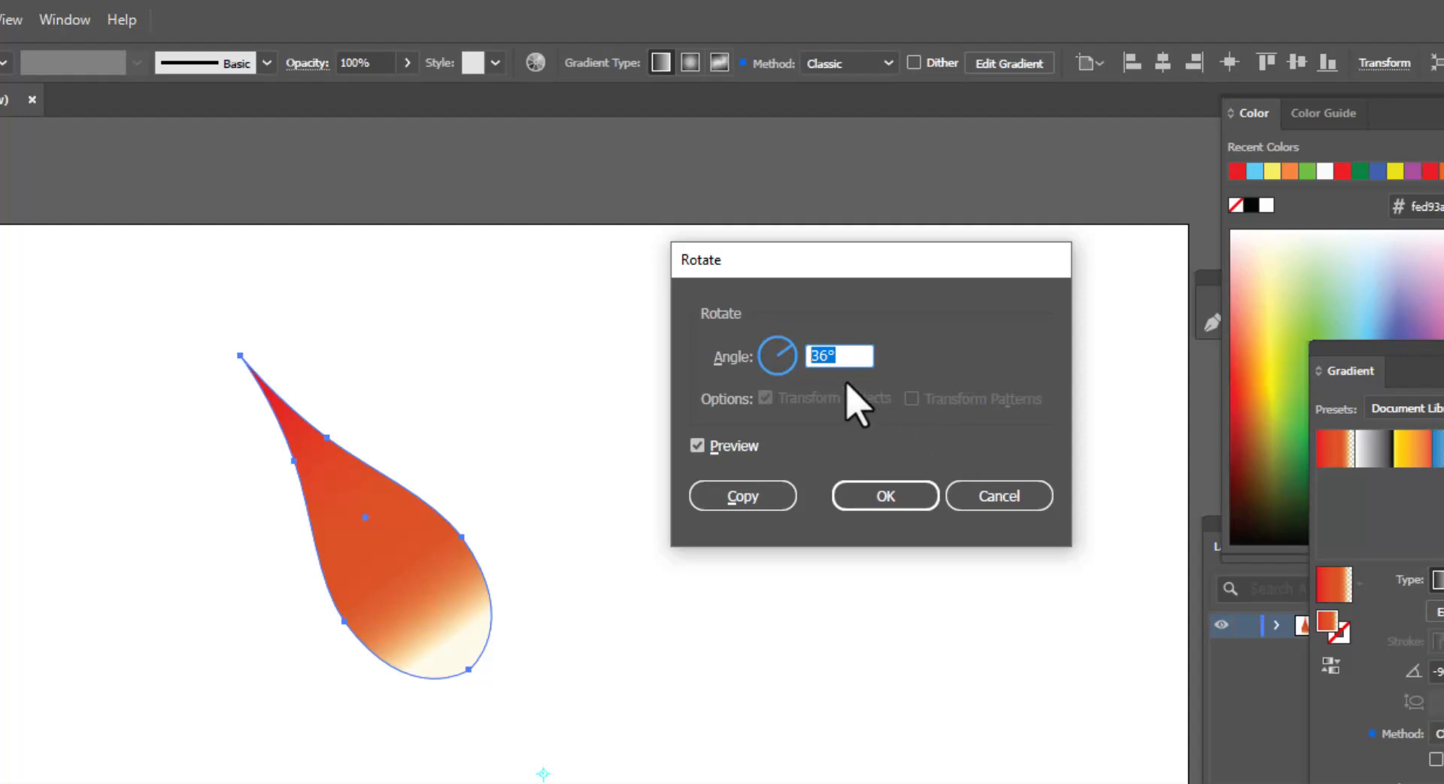
left_click_drag(884, 263, 995, 286)
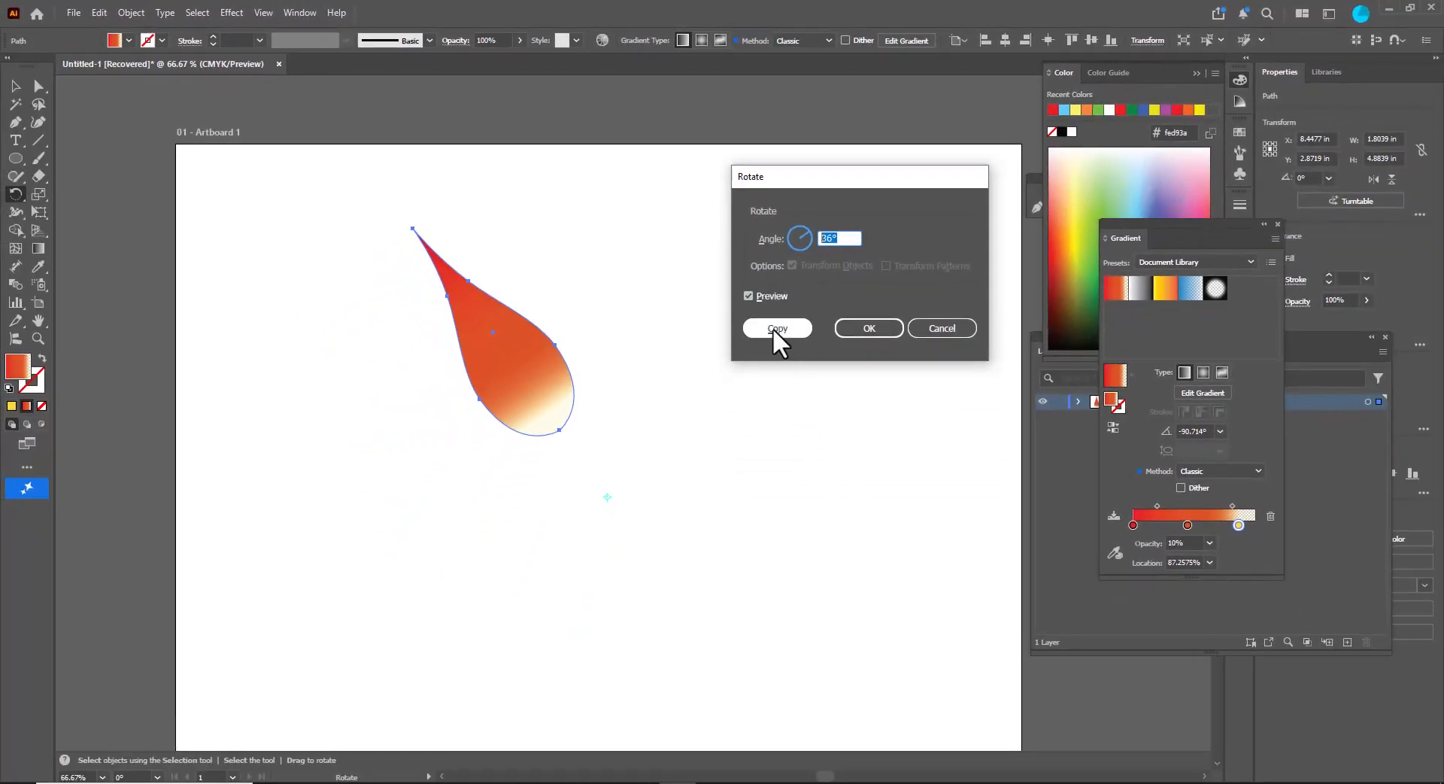
left_click(790, 326)
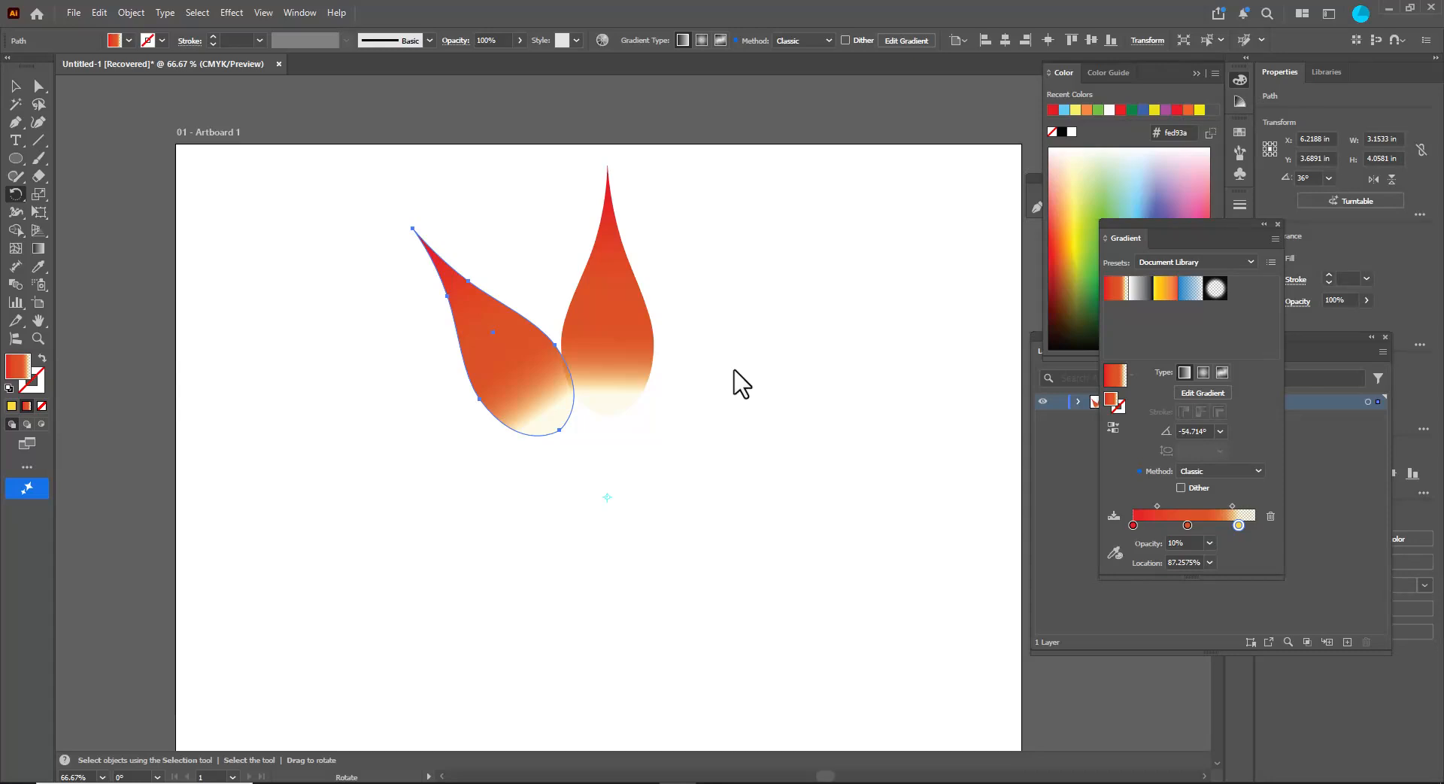
Repeat the 36° rotated copy eight more times to complete the ten-petal flower ring.
key("v")
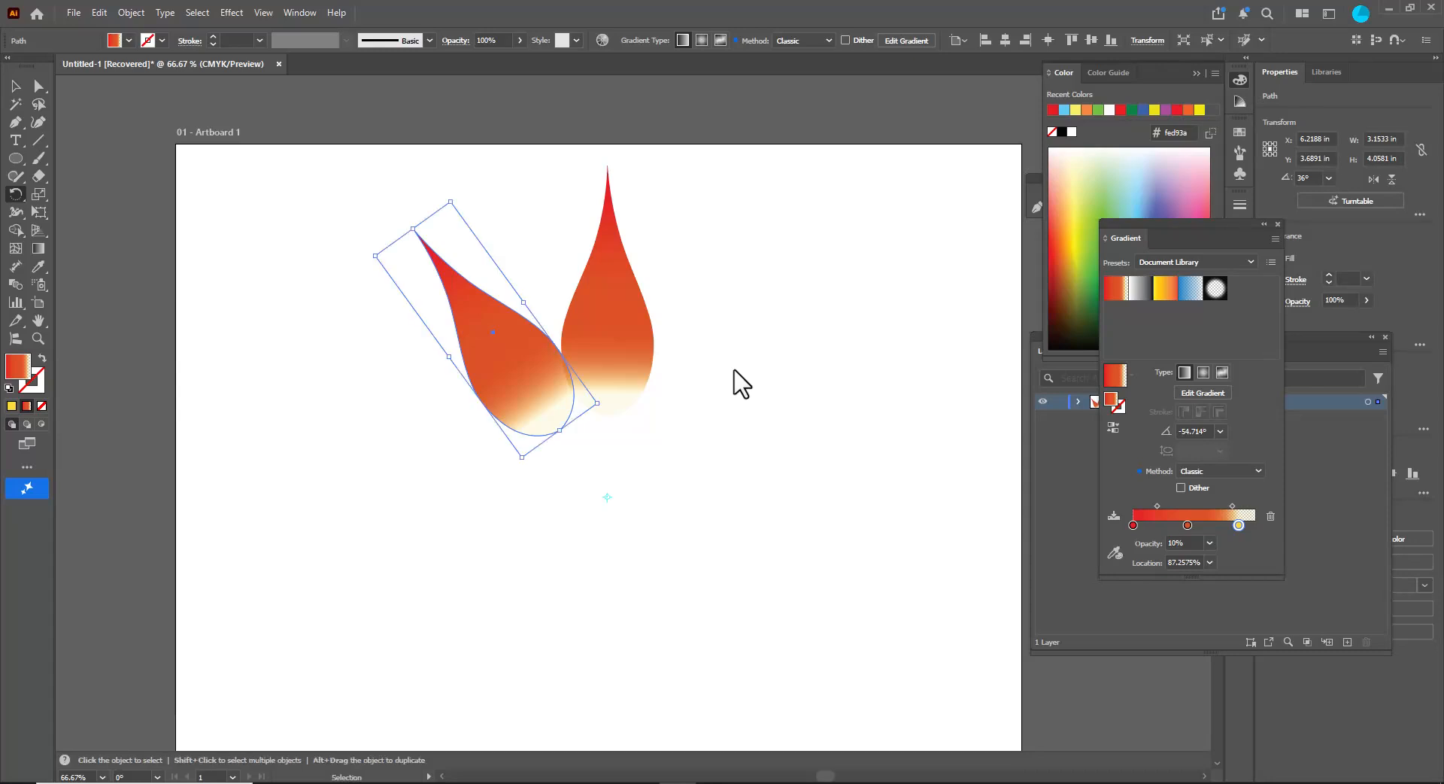
key("ctrl+d")
key("ctrl+d")
key("ctrl+d")
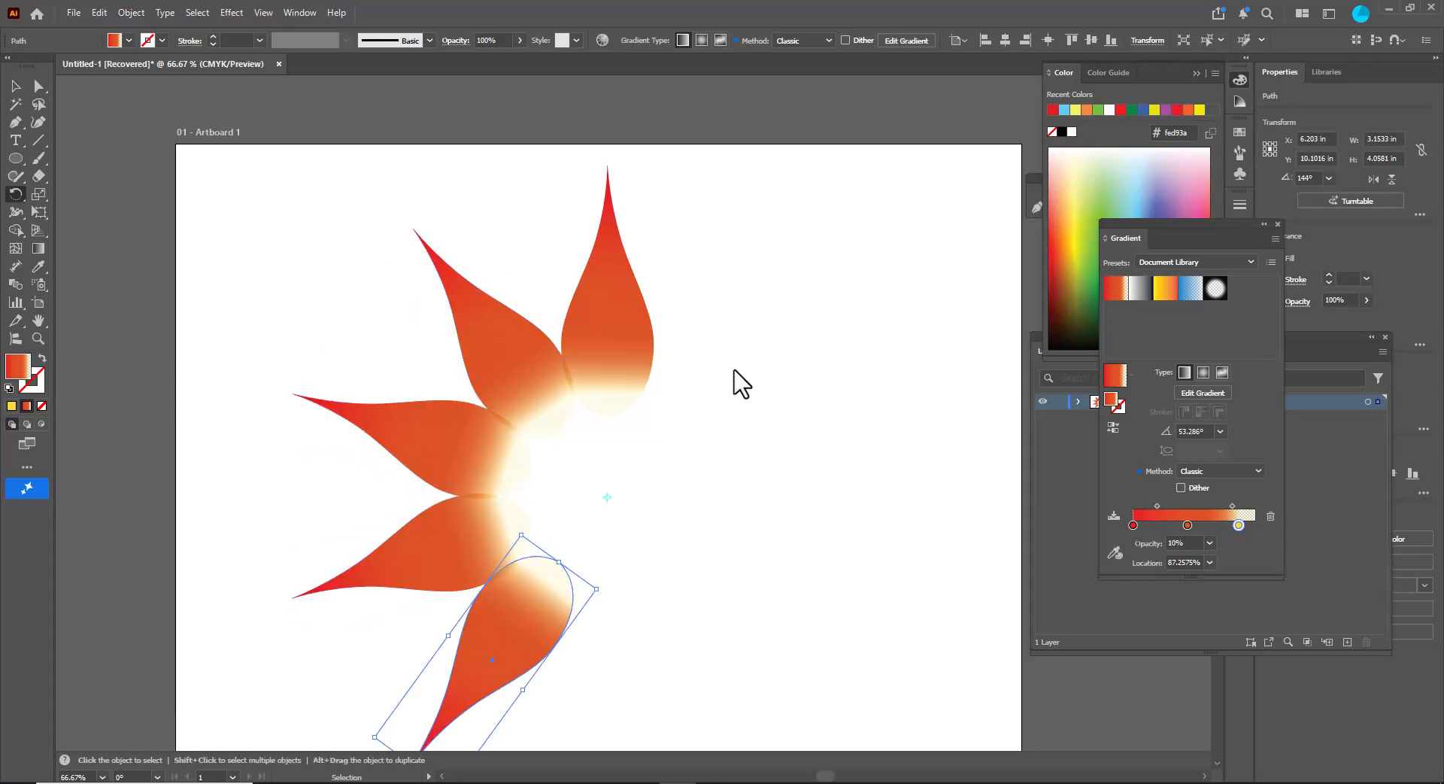
key("ctrl+d")
key("ctrl+d")
key("ctrl+d")
key("ctrl+d")
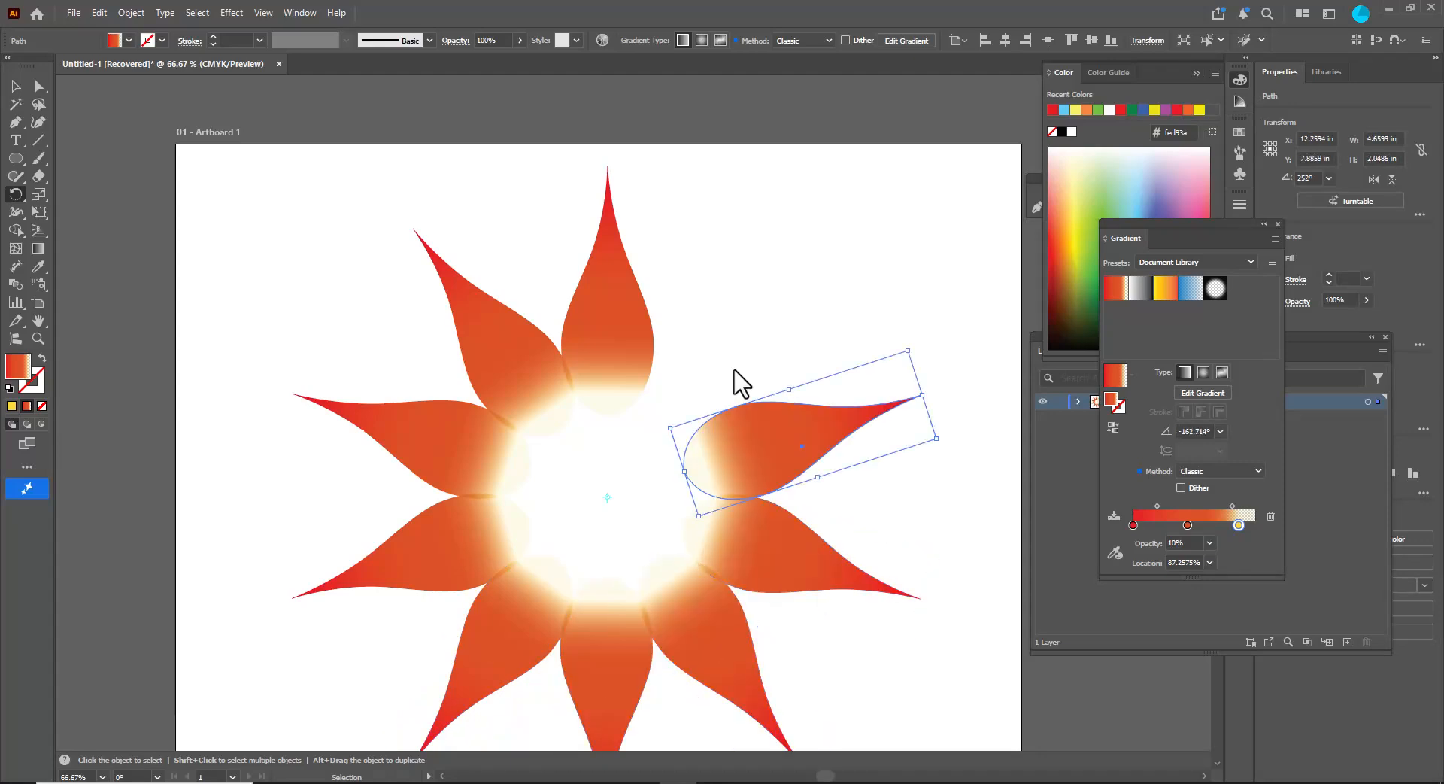
key("ctrl+d")
key("r")
scroll(660, 248, "down", 2)
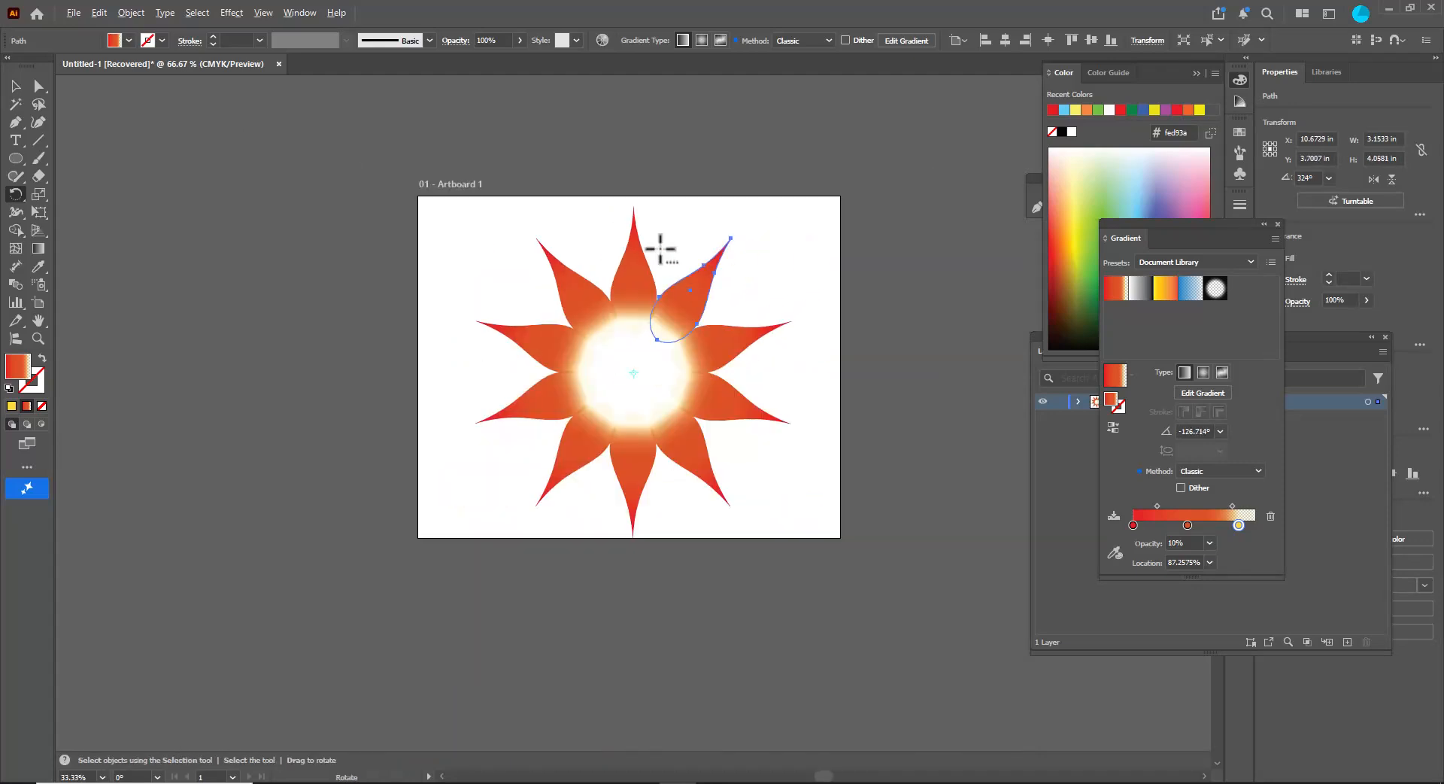
scroll(732, 224, "up", 1)
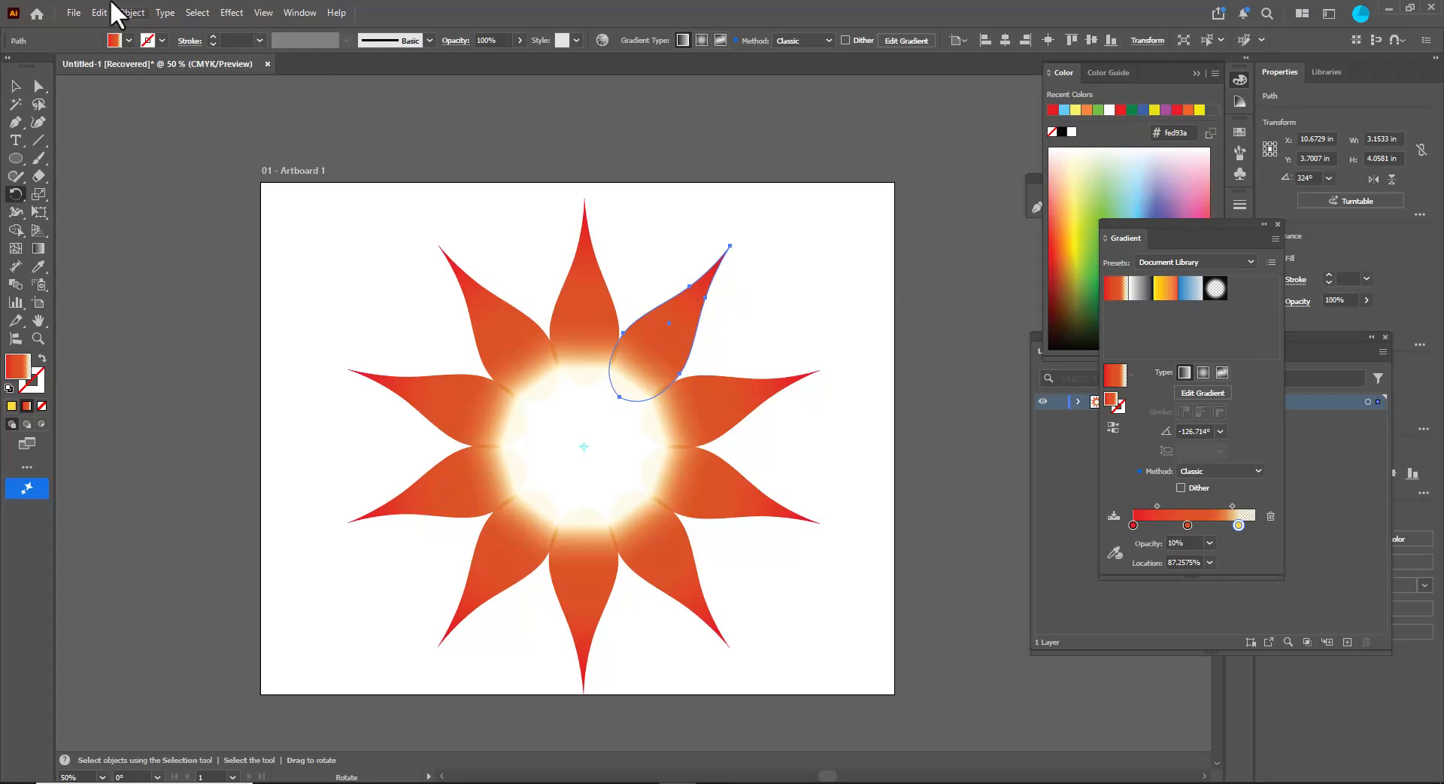
Select all ten petals and shift the whole flower slightly up and to the left on the artboard.
left_click(15, 86)
left_click_drag(290, 188, 912, 726)
left_click_drag(707, 461, 701, 456)
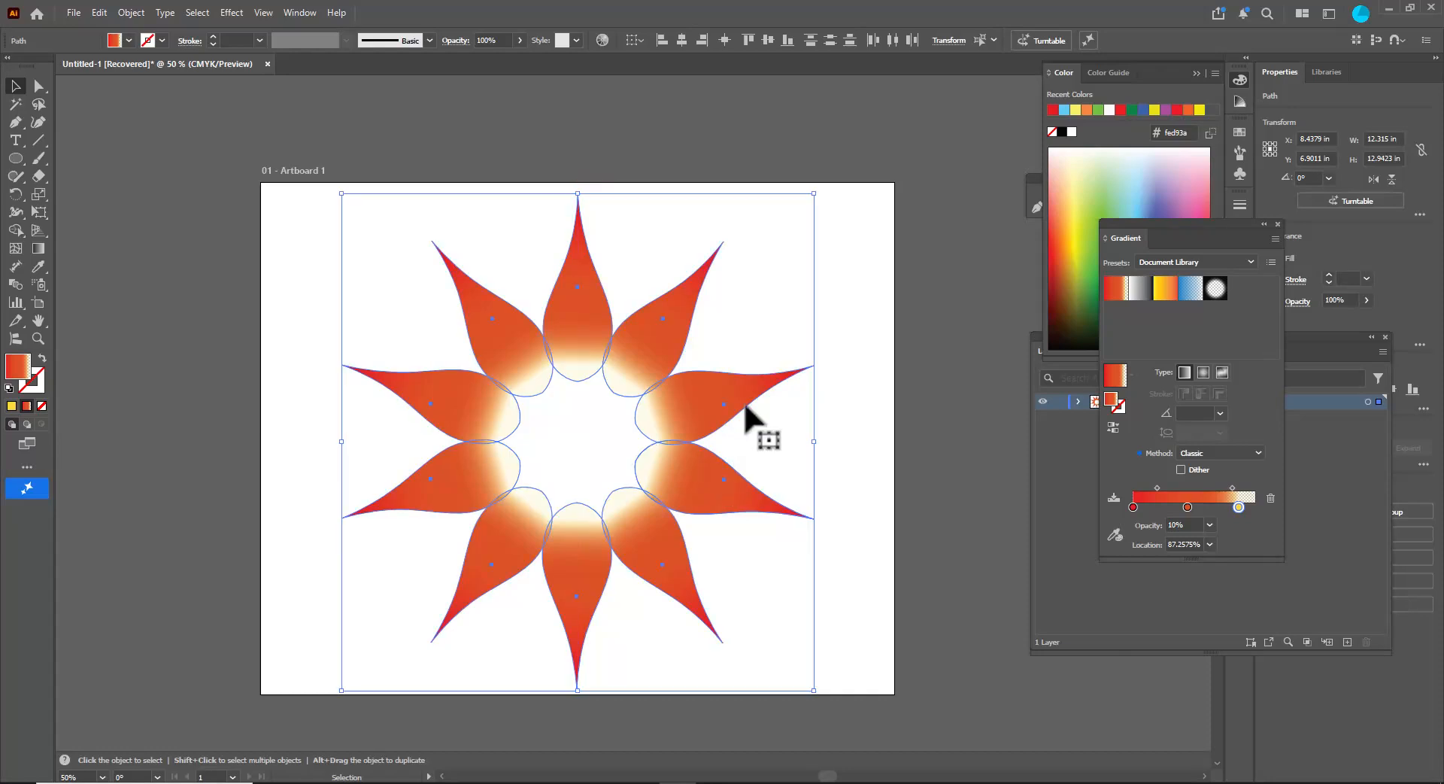
left_click(835, 227)
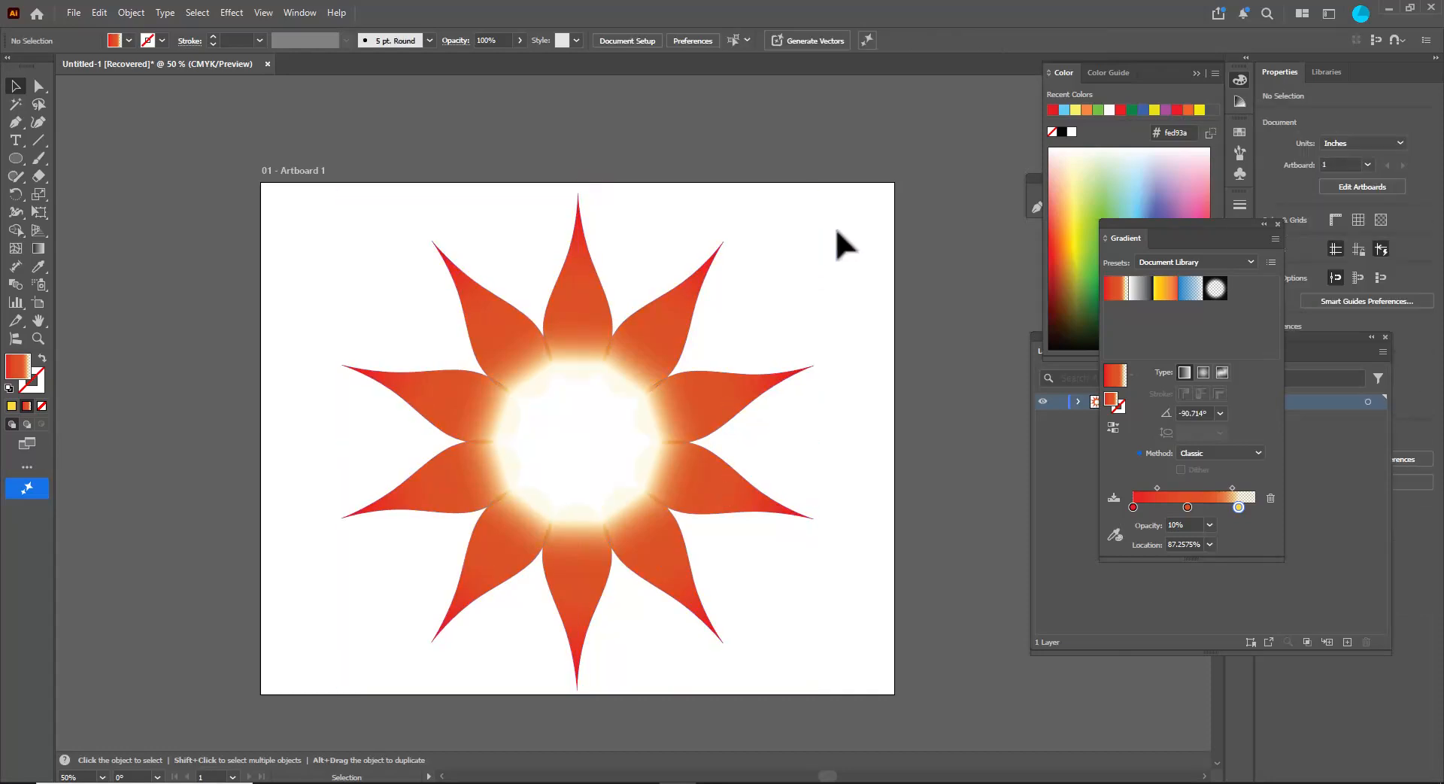
Draw a circle about 3.21 in wide from the flower's centre and align it in the middle of the petals.
left_click(15, 158)
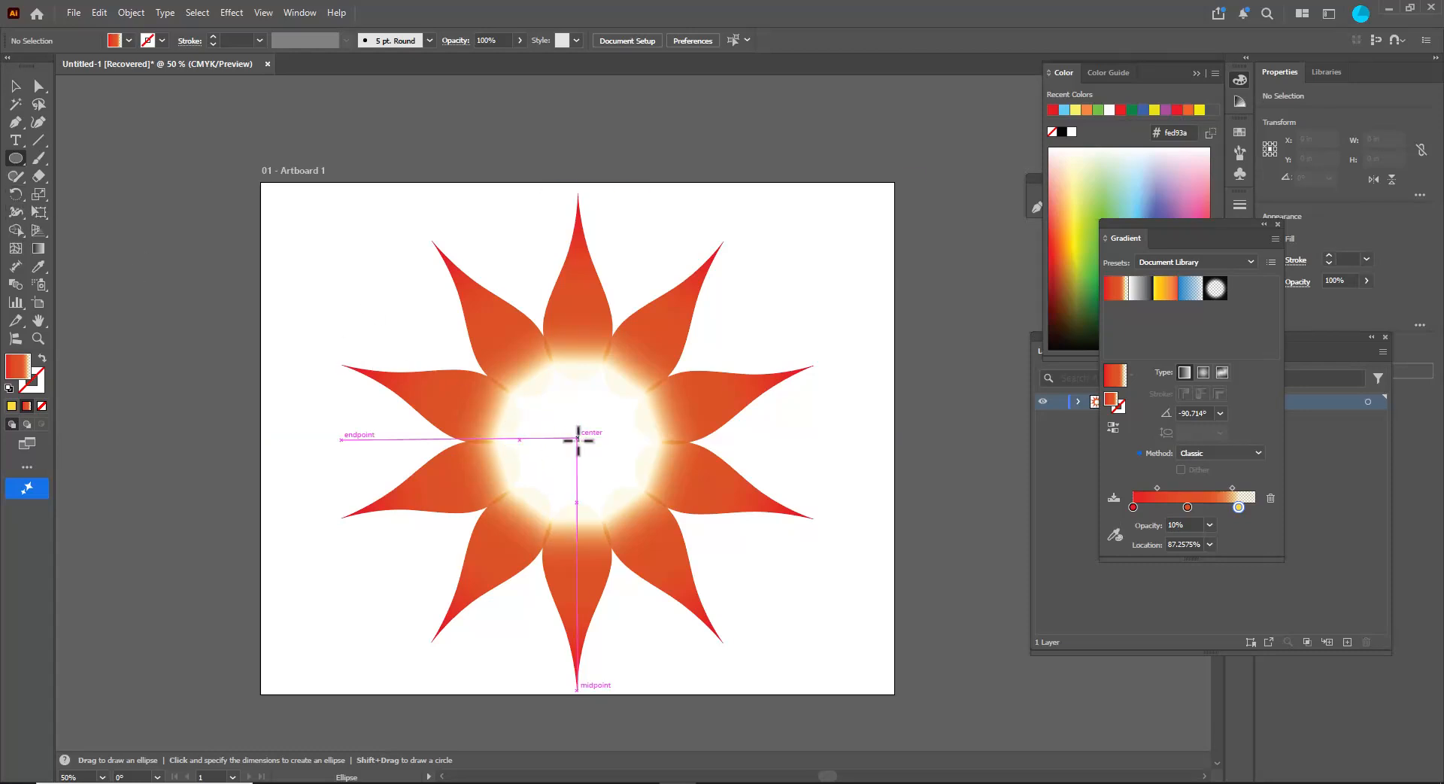
left_click_drag(577, 437, 640, 499)
left_click(15, 86)
left_click_drag(591, 414, 595, 413)
Recolour the circle's orange middle gradient stop to green and remove the semi-transparent yellow stop.
left_click(1187, 524)
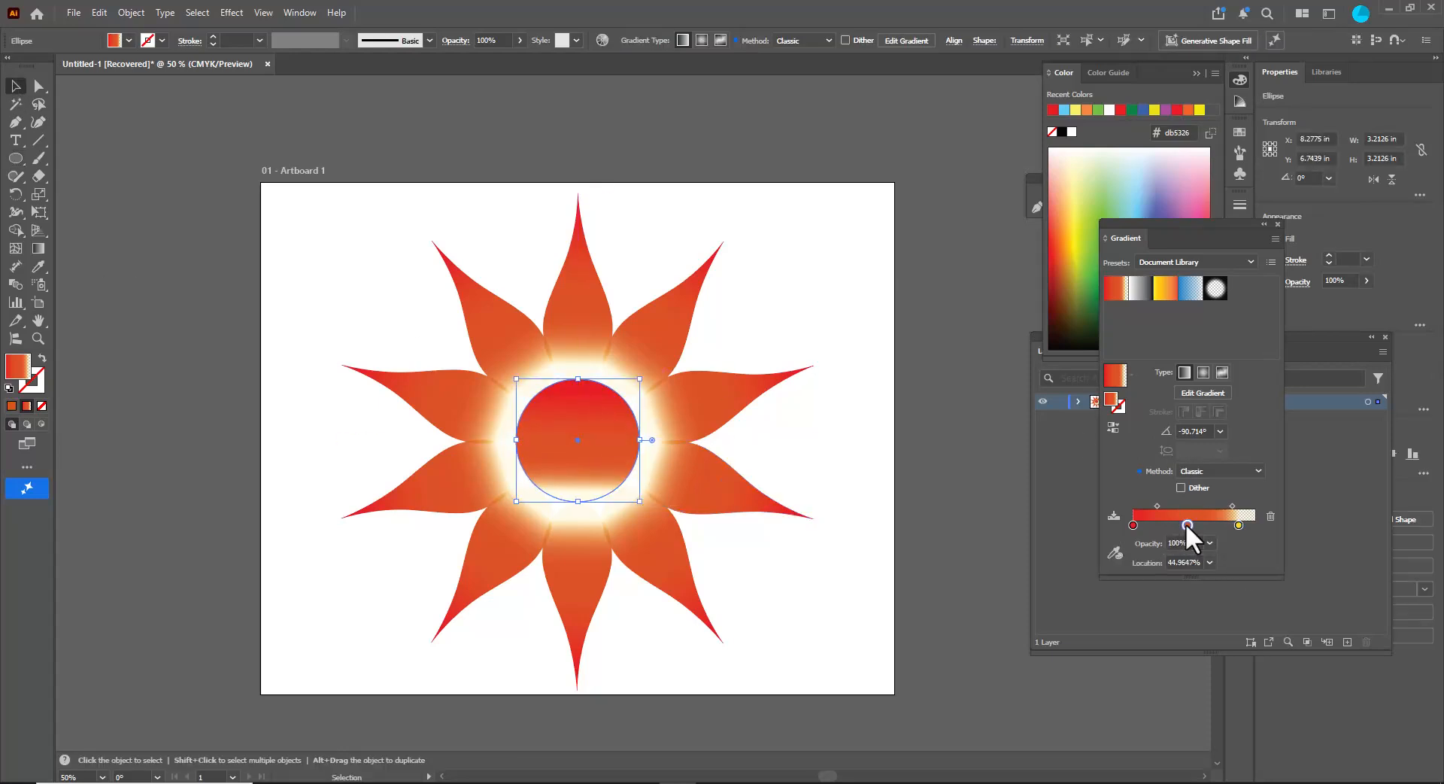
left_click_drag(1176, 241, 1198, 237)
left_click(1113, 274)
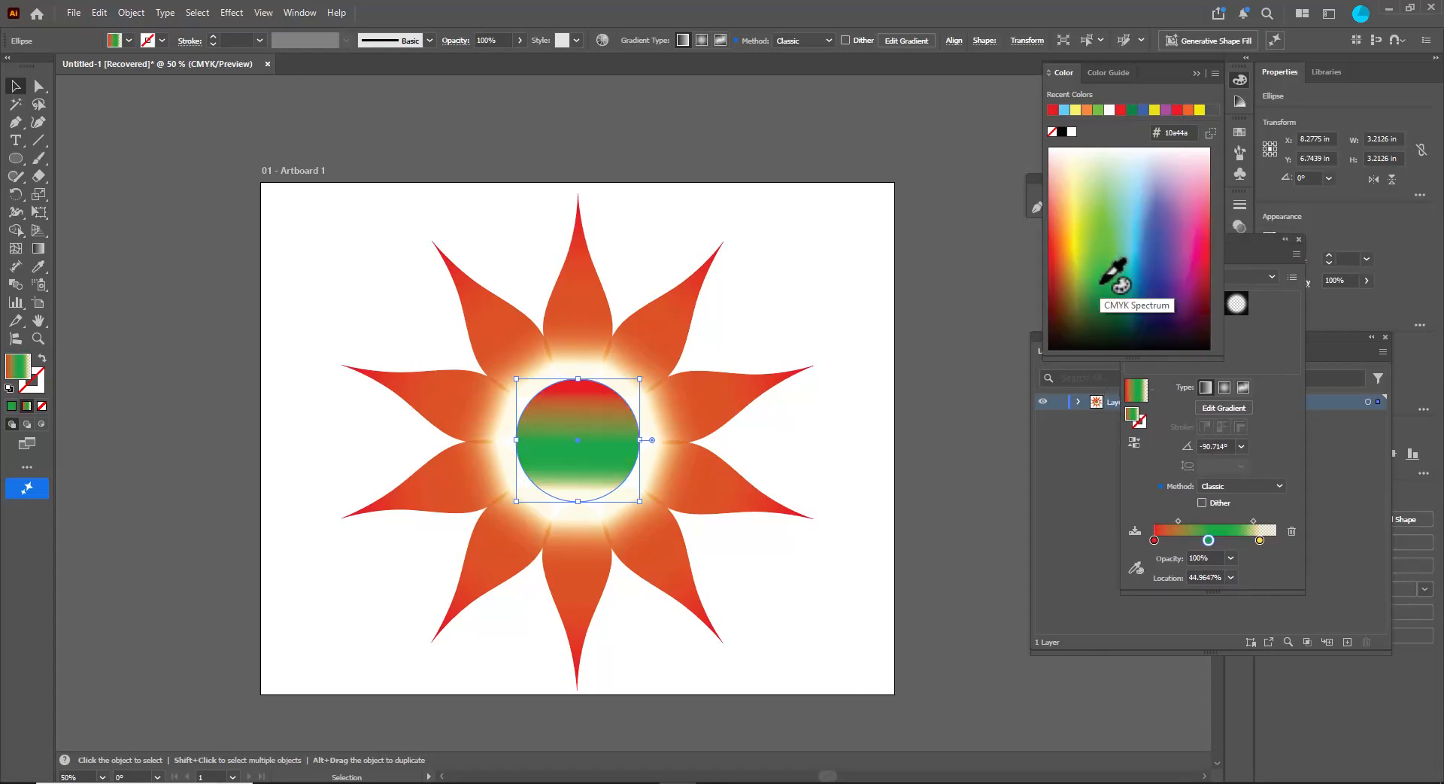
left_click_drag(1261, 540, 1170, 555)
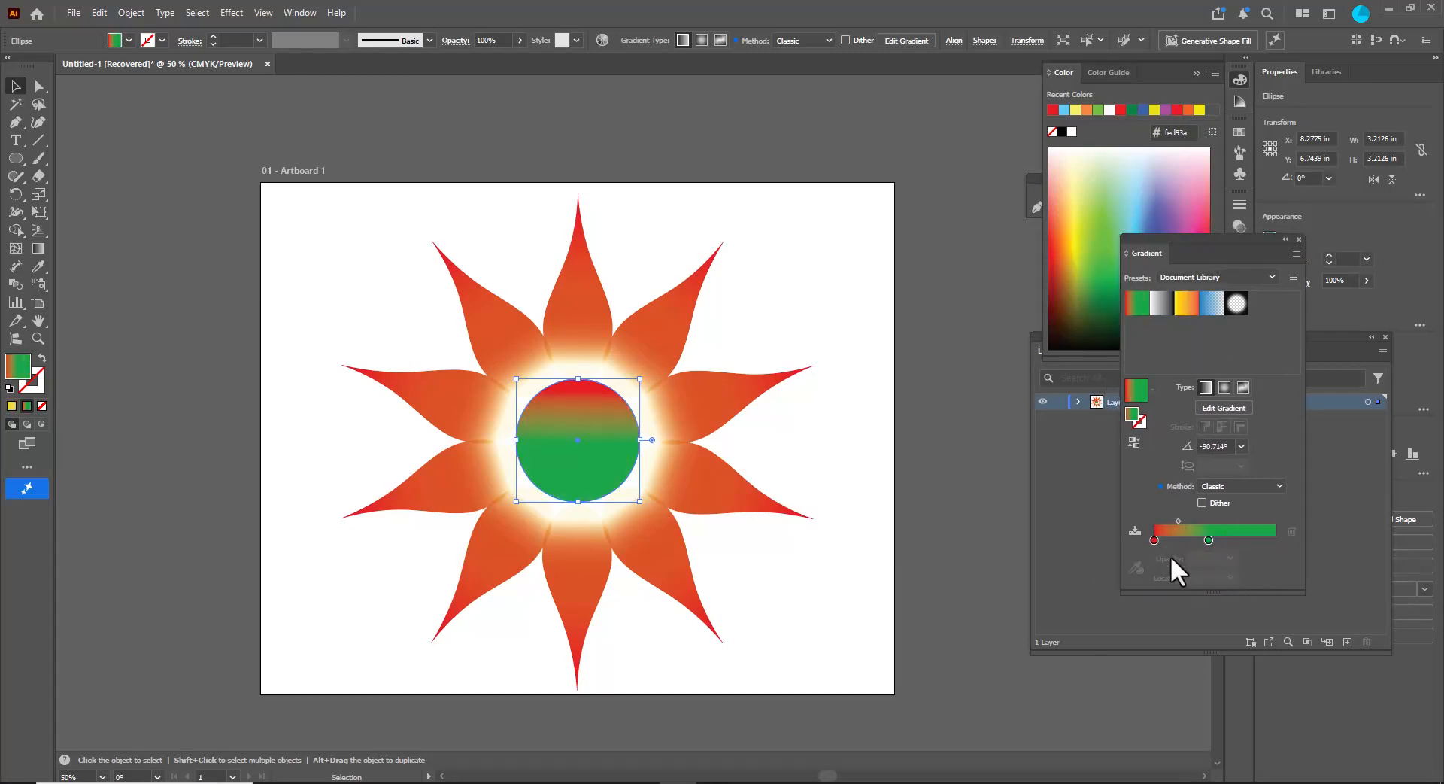
Change the circle's red gradient stop to yellow and move the green stop to location 100%.
double_click(1154, 540)
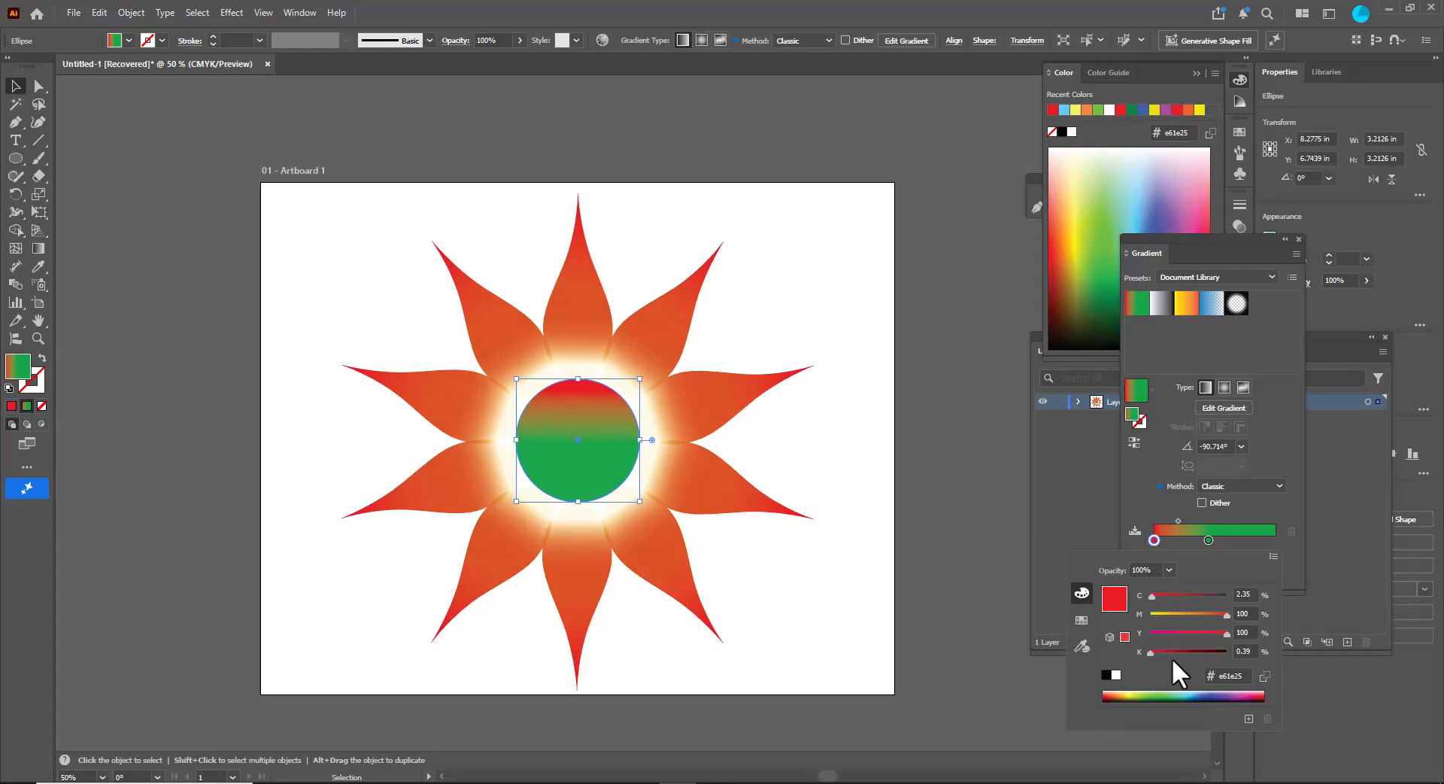
left_click(1138, 695)
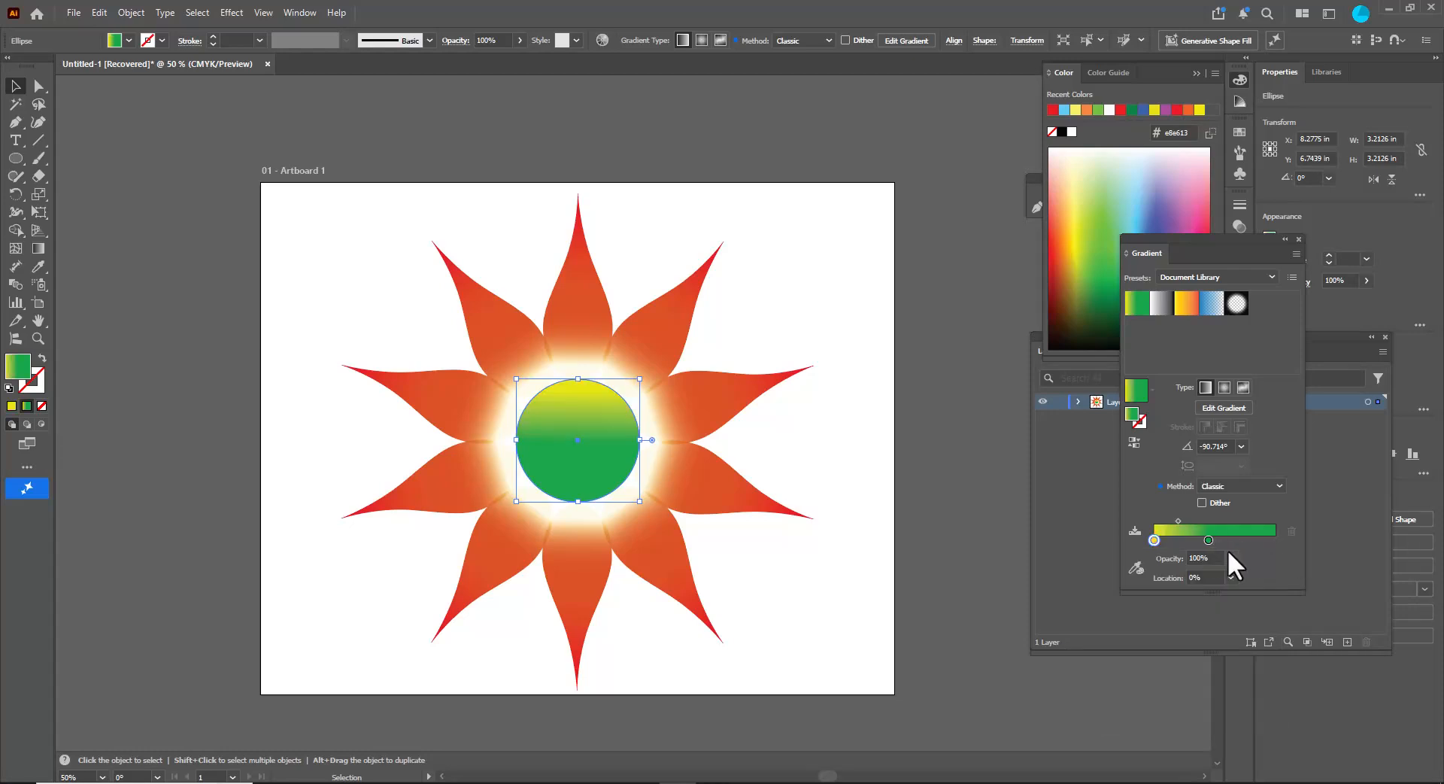
left_click_drag(1209, 540, 1283, 541)
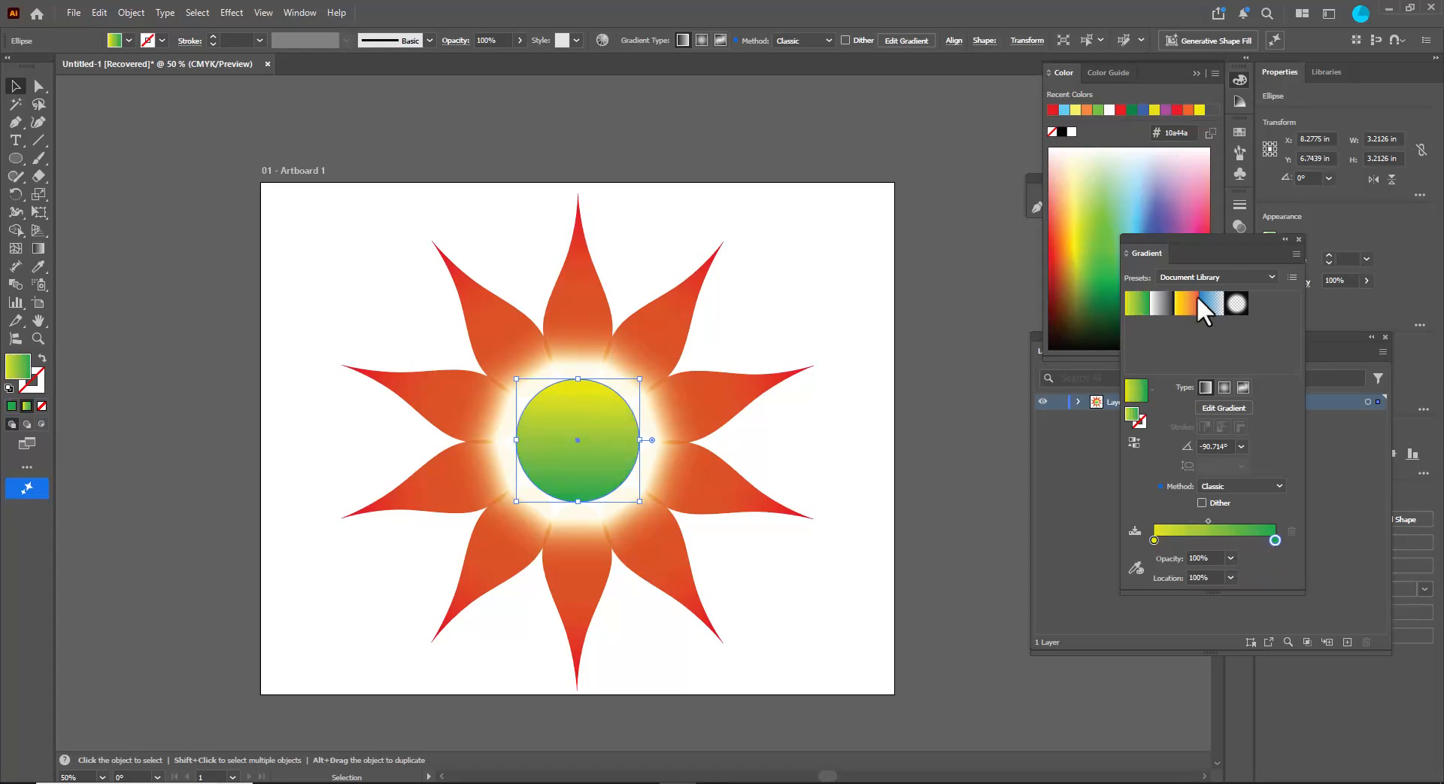
Make the circle's yellow-to-green gradient radial and shift its midpoint outward to about 69.5%.
left_click(1224, 387)
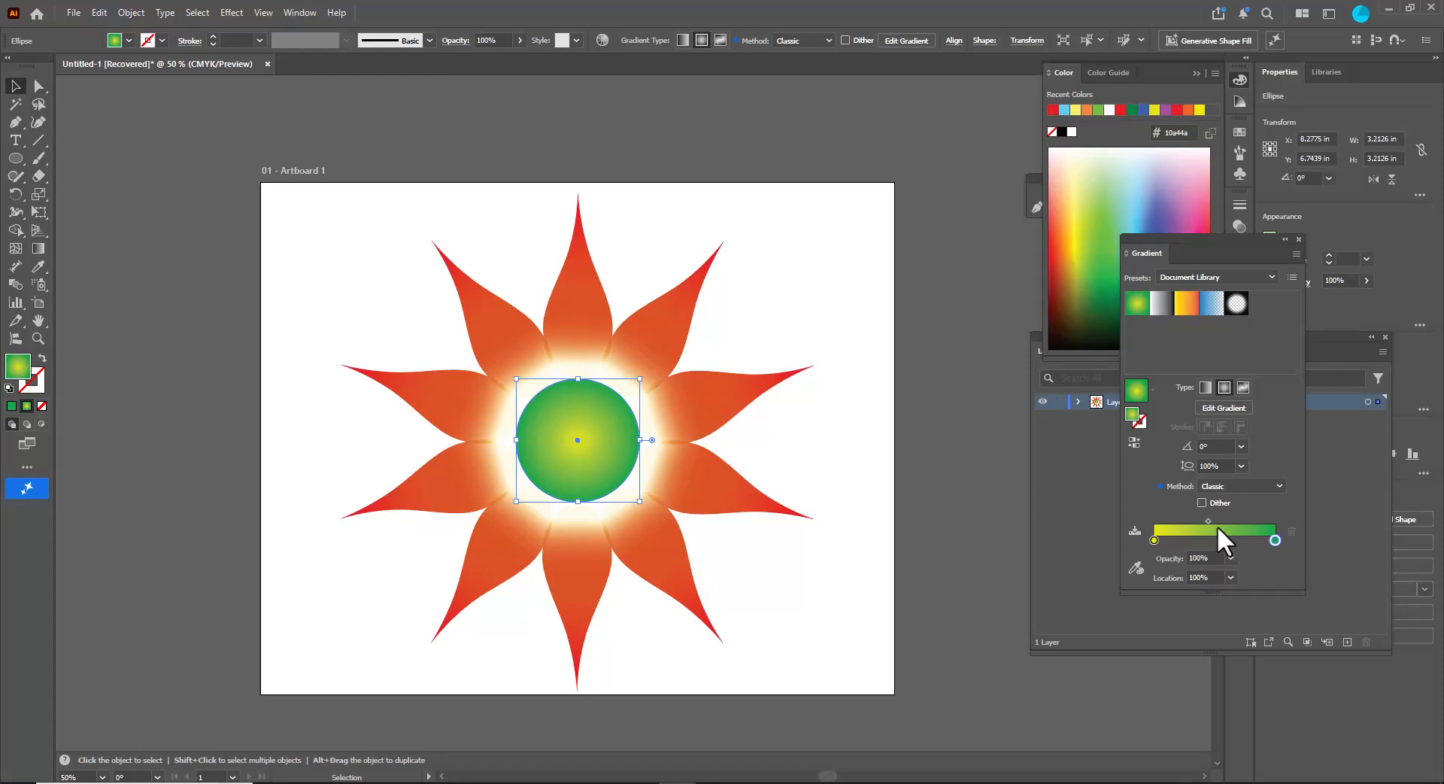
left_click_drag(1208, 521, 1238, 519)
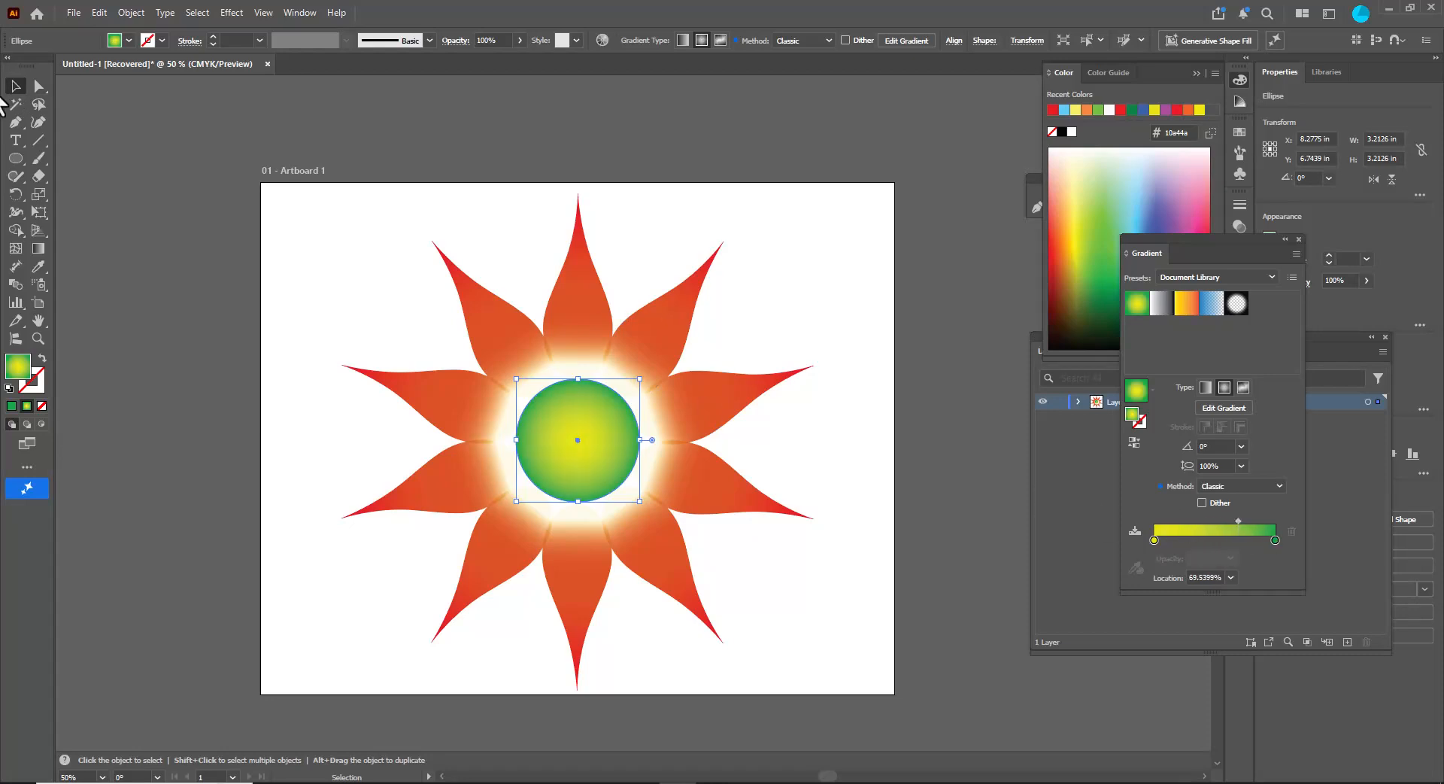
left_click(201, 282)
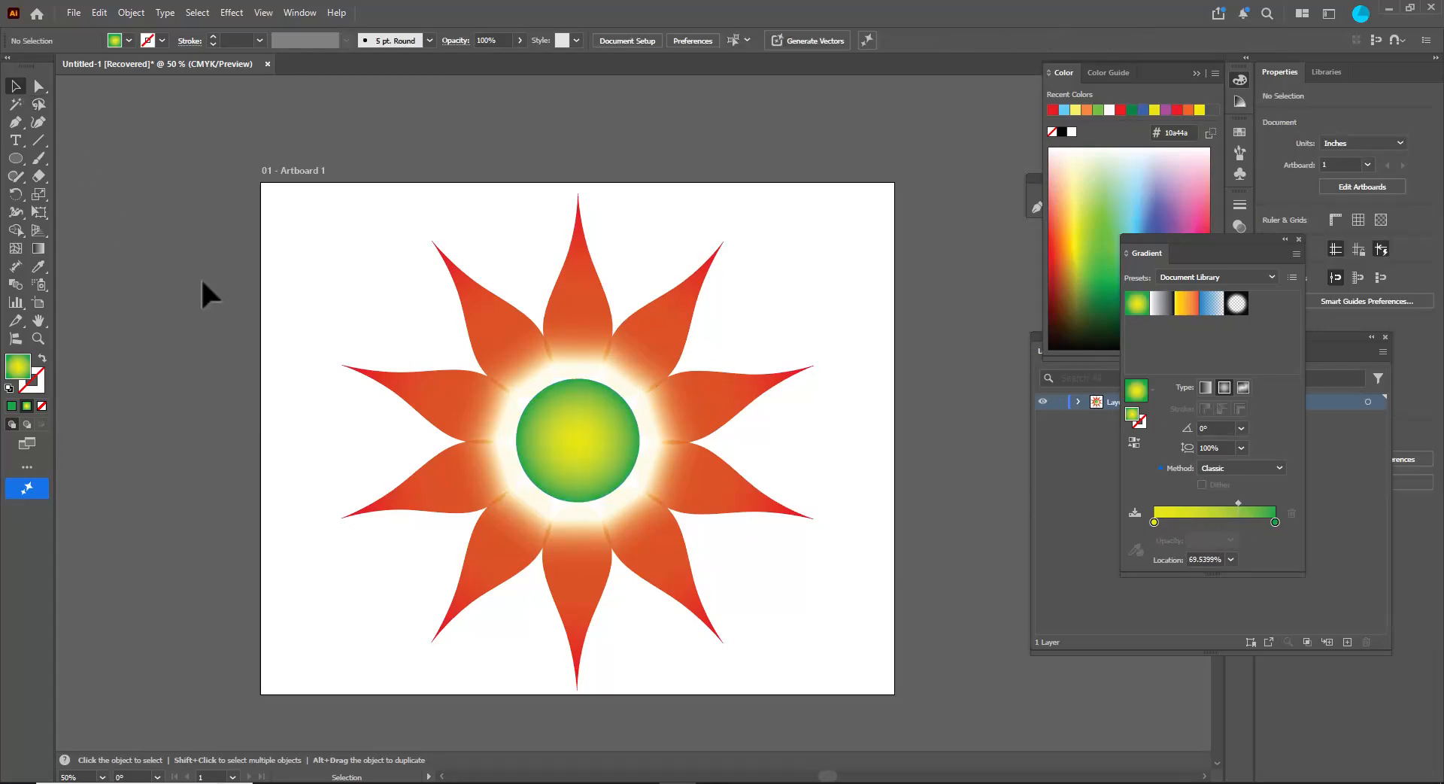
Paste a copy of the centre circle behind the original and enlarge it around its centre to about 3.90 in.
left_click(594, 440)
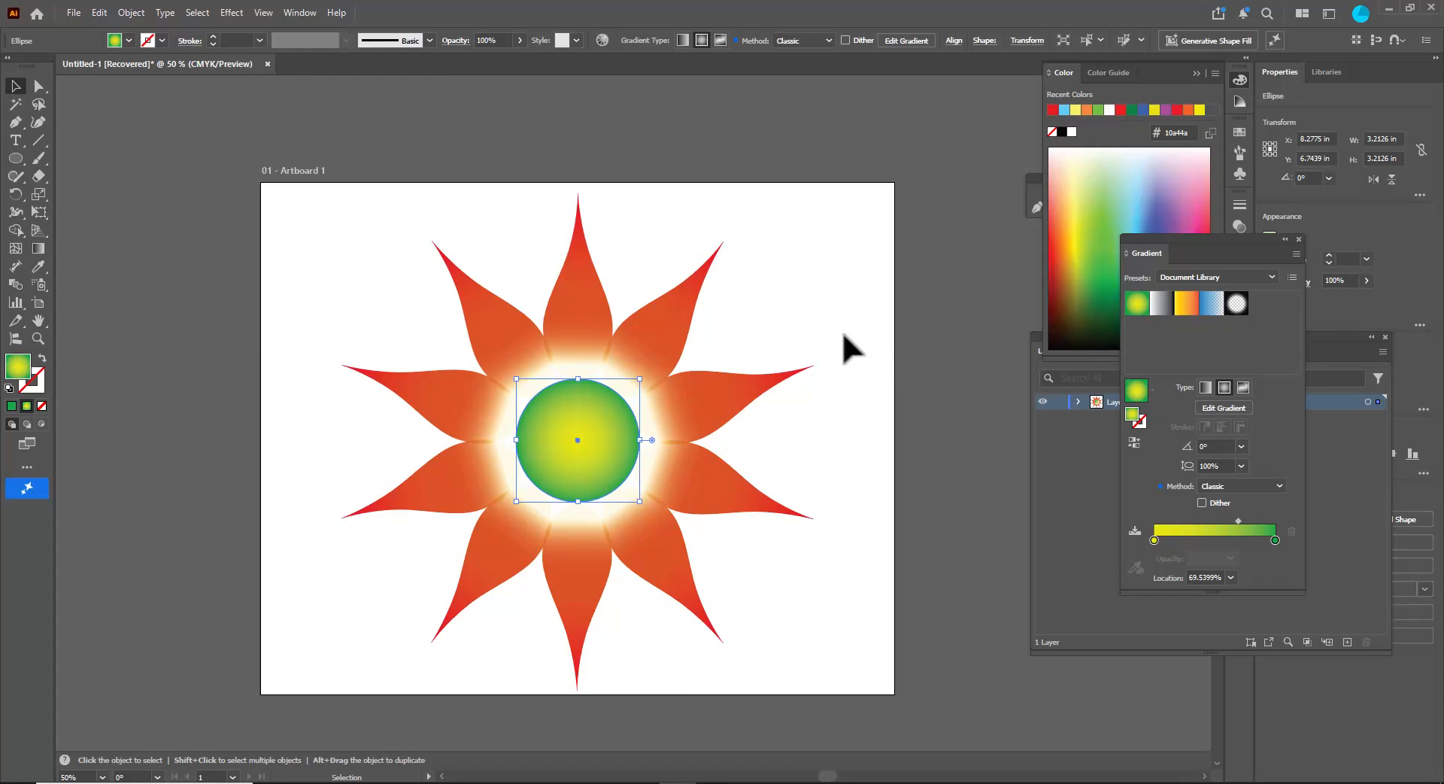
key("a")
key("v")
key("ctrl+b")
left_click_drag(640, 378, 653, 366)
Recolour the larger circle's radial gradient from light blue at the centre to purple at the edge, with its midpoint at about 82%.
left_click(1275, 540)
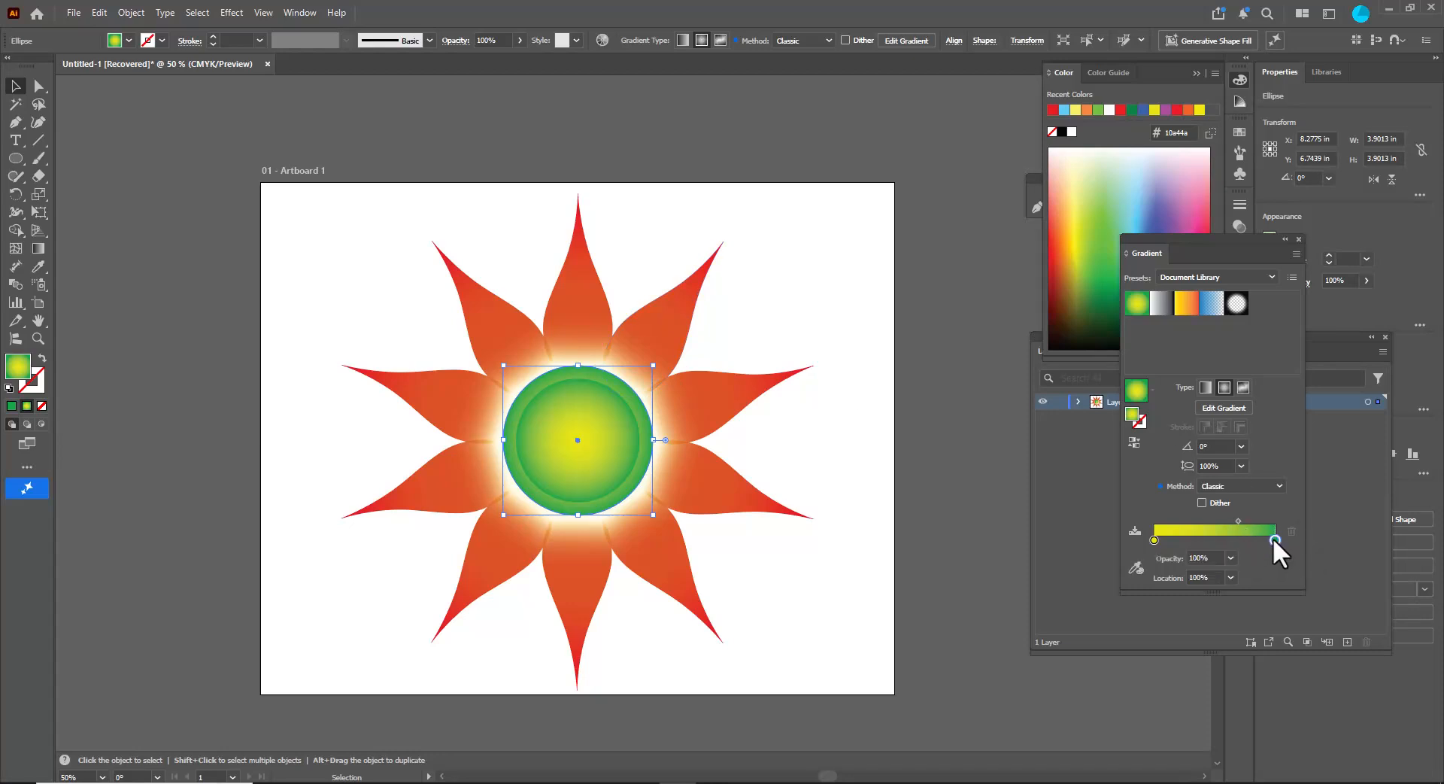
left_click(1164, 209)
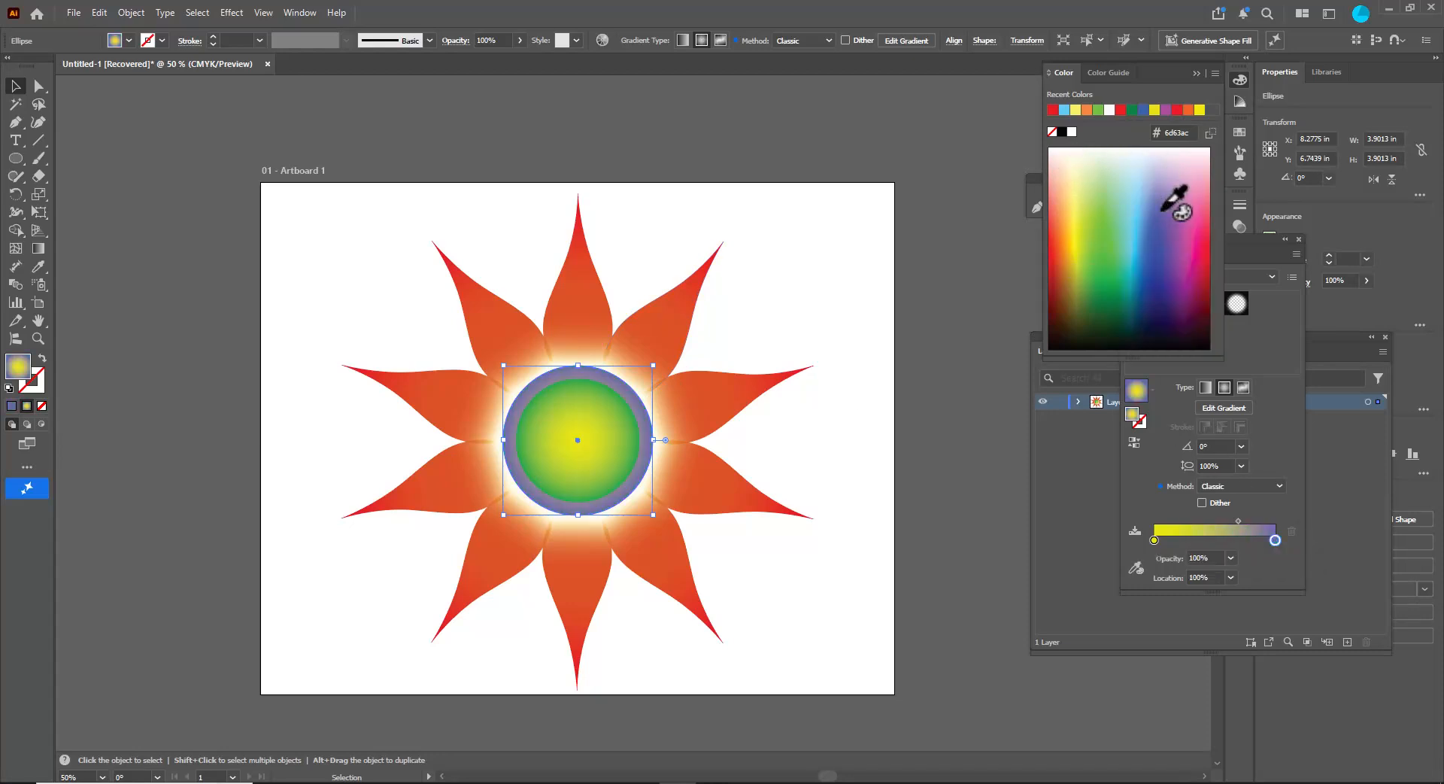
left_click_drag(1238, 521, 1223, 521)
left_click(1154, 540)
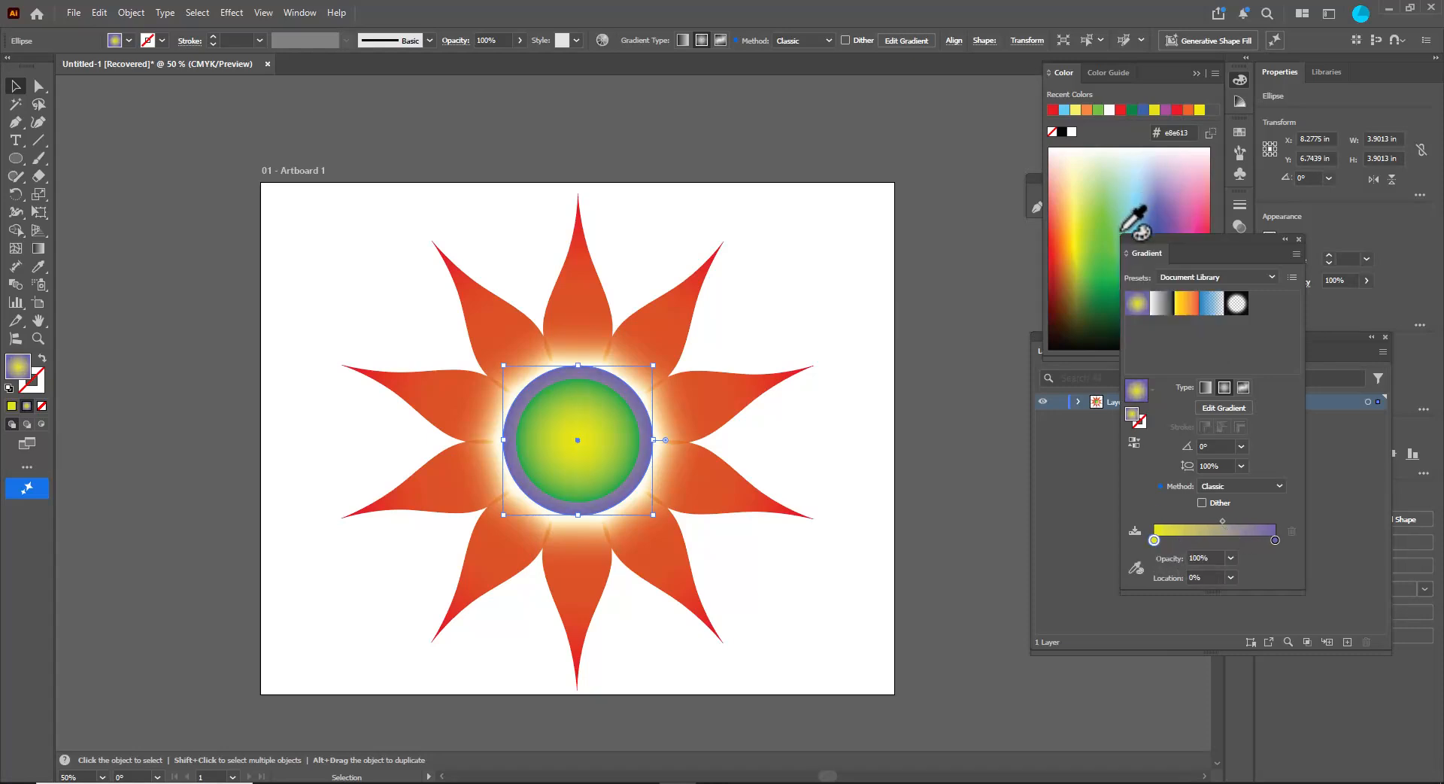
left_click(1141, 219)
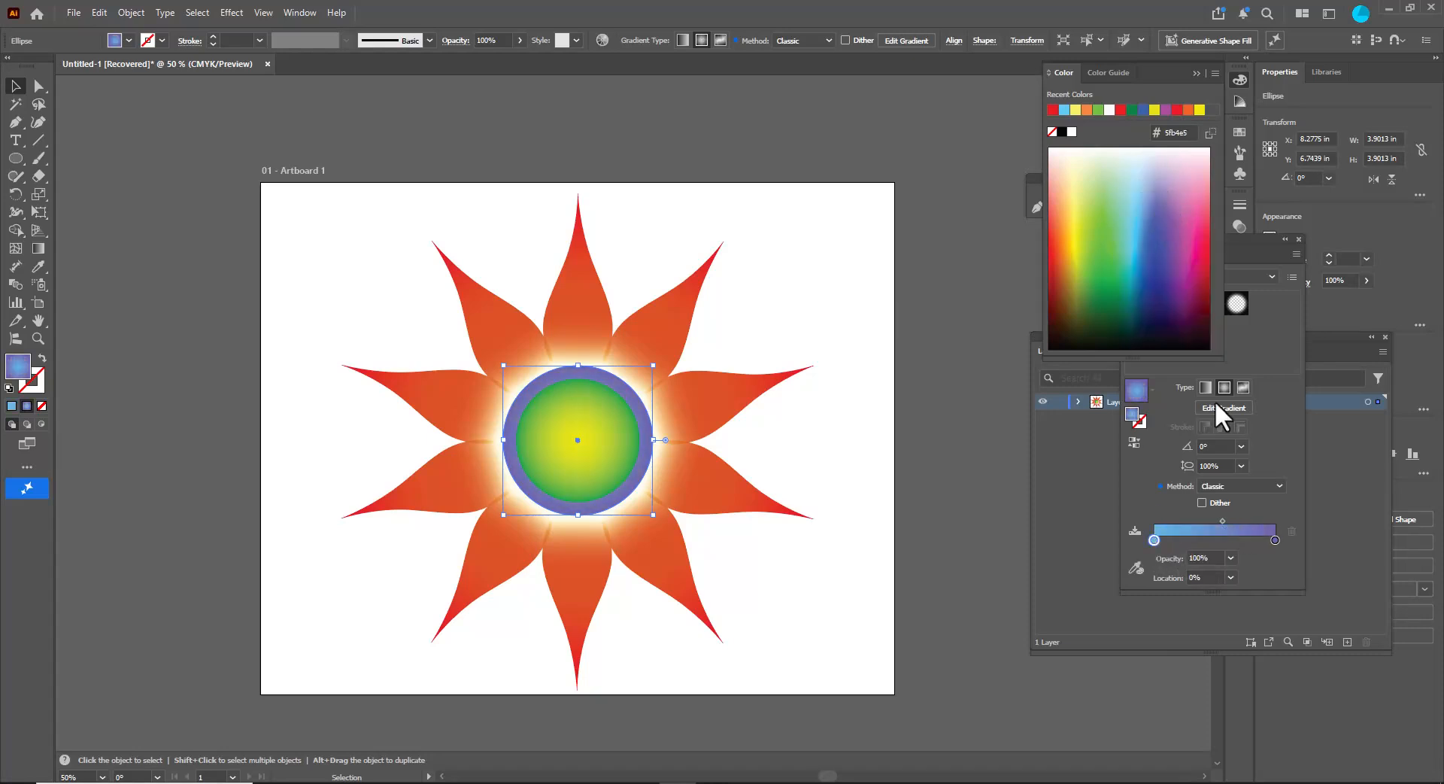
left_click_drag(1222, 520, 1248, 521)
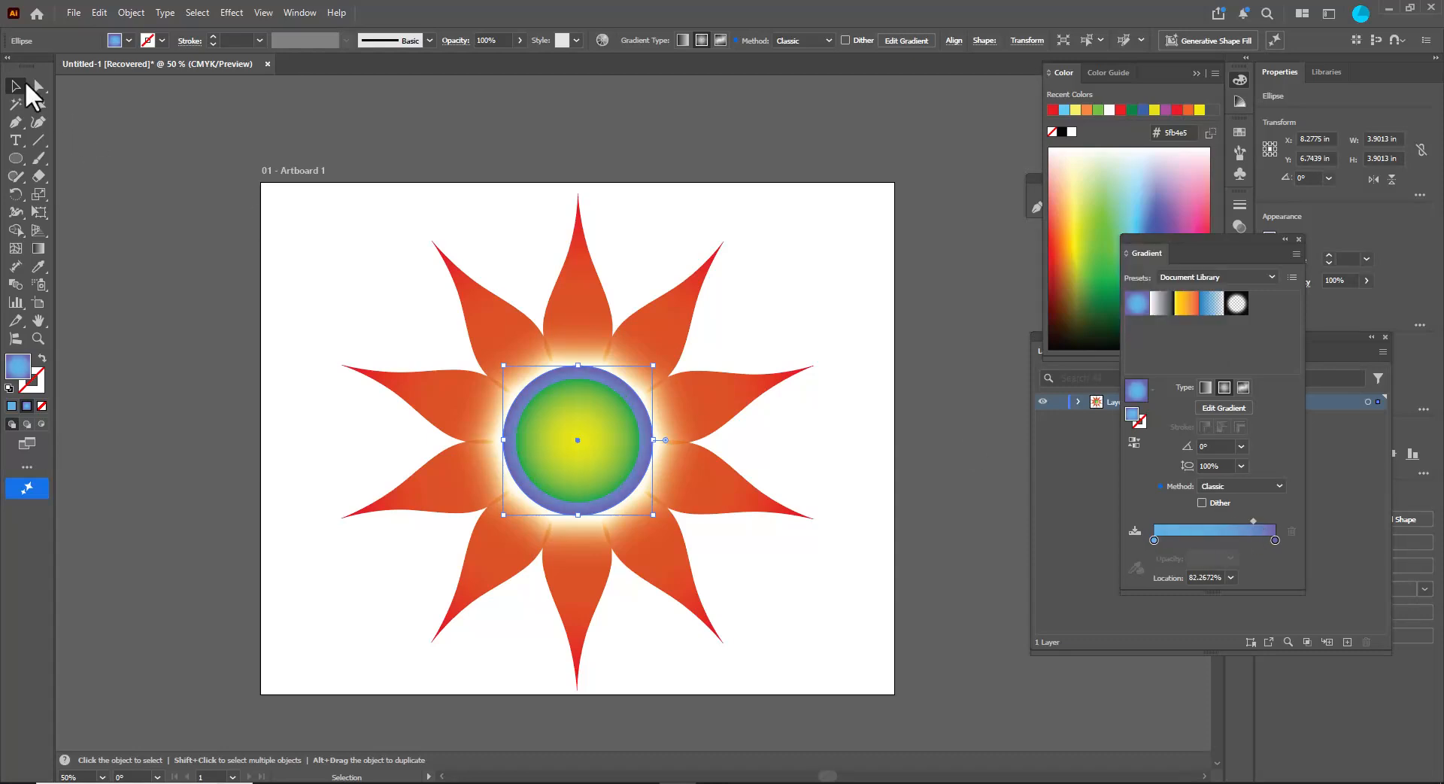
left_click(363, 273)
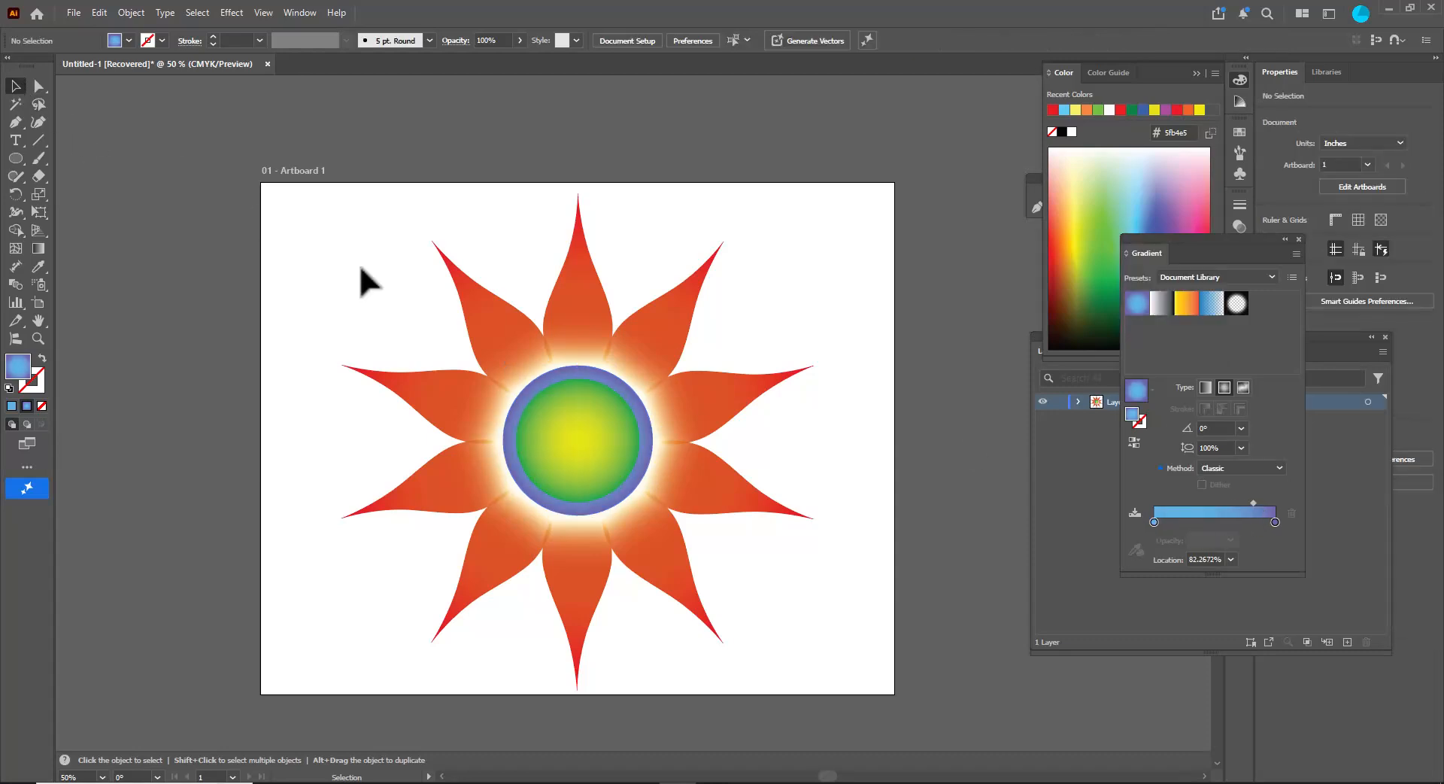
Scale the inner yellow-green circle down slightly around its centre so more of the purple ring shows.
left_click(598, 426)
left_click_drag(640, 378, 629, 388)
left_click(786, 310)
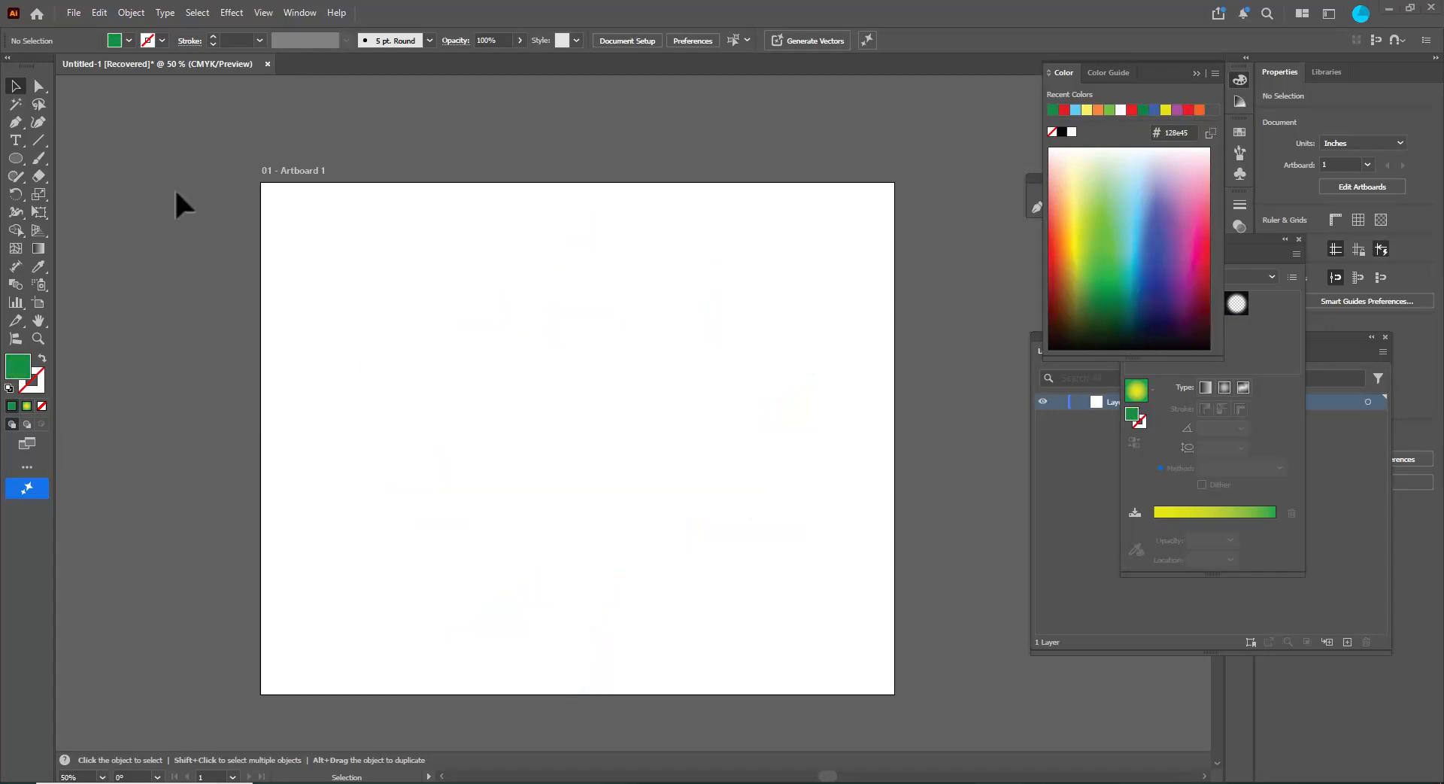
Draw a tall green ellipse about 2.25 in by 5.31 in and place it near the upper middle of the artboard.
left_click(13, 159)
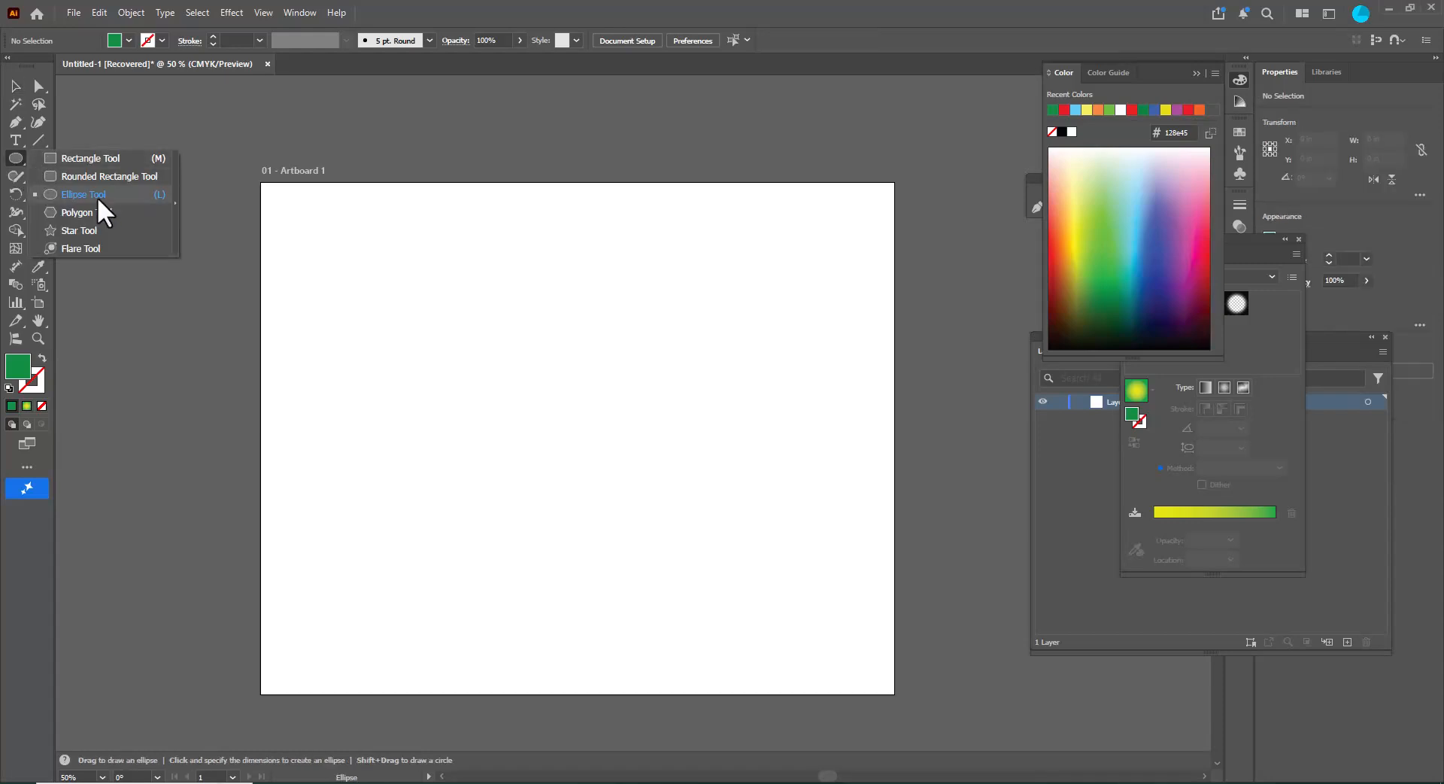
left_click_drag(559, 211, 647, 414)
key("v")
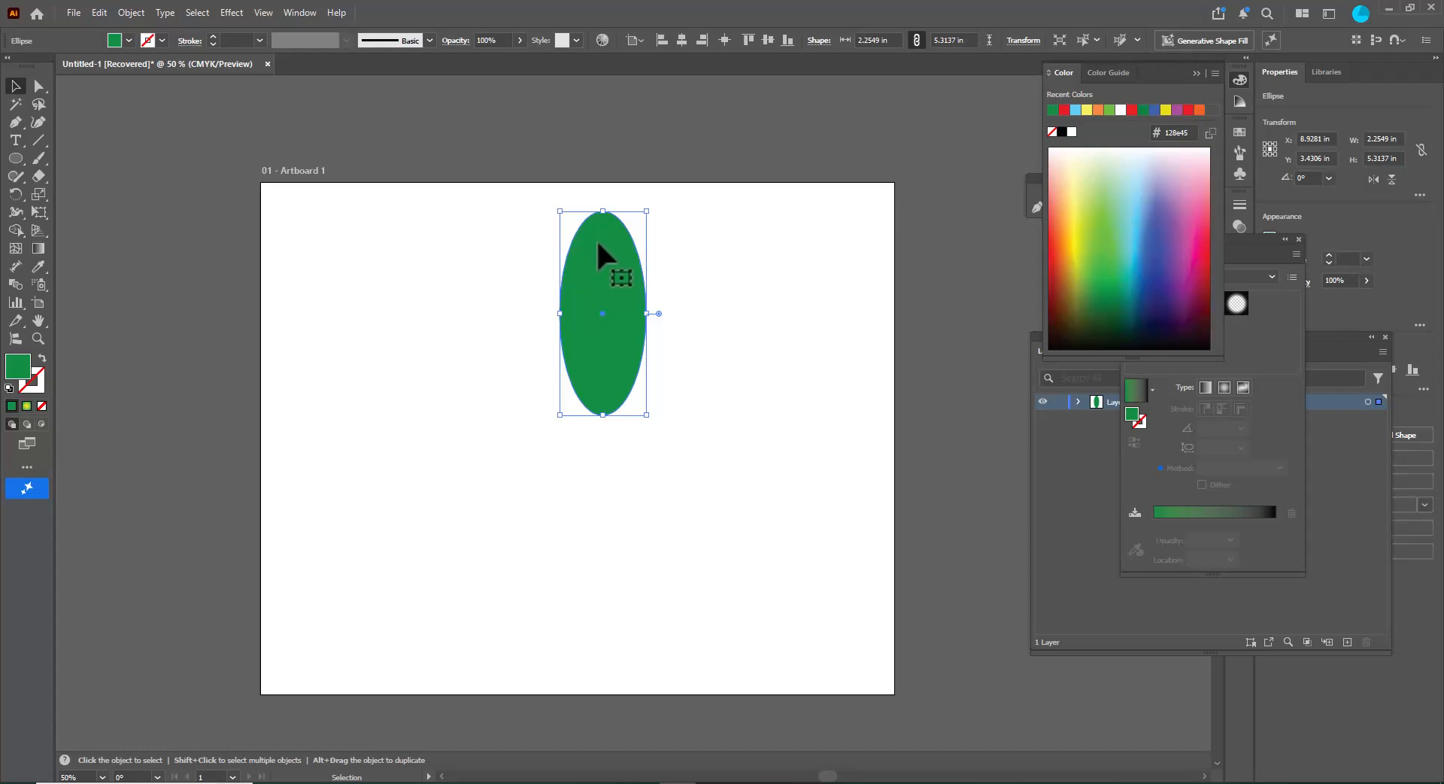
left_click_drag(610, 245, 592, 249)
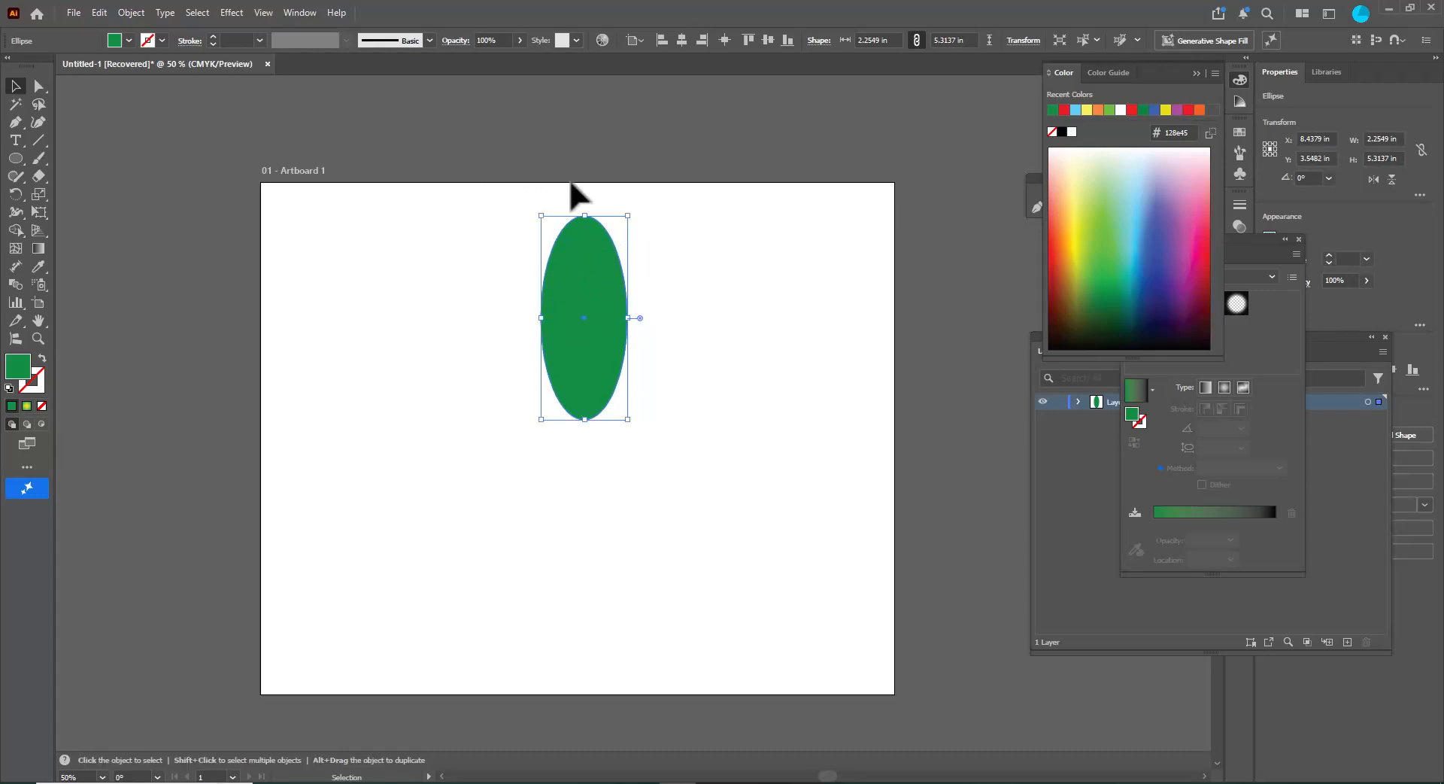
Lengthen both direction handles of the ellipse's top anchor point outward to make its upper end broader and rounder.
left_click(46, 85)
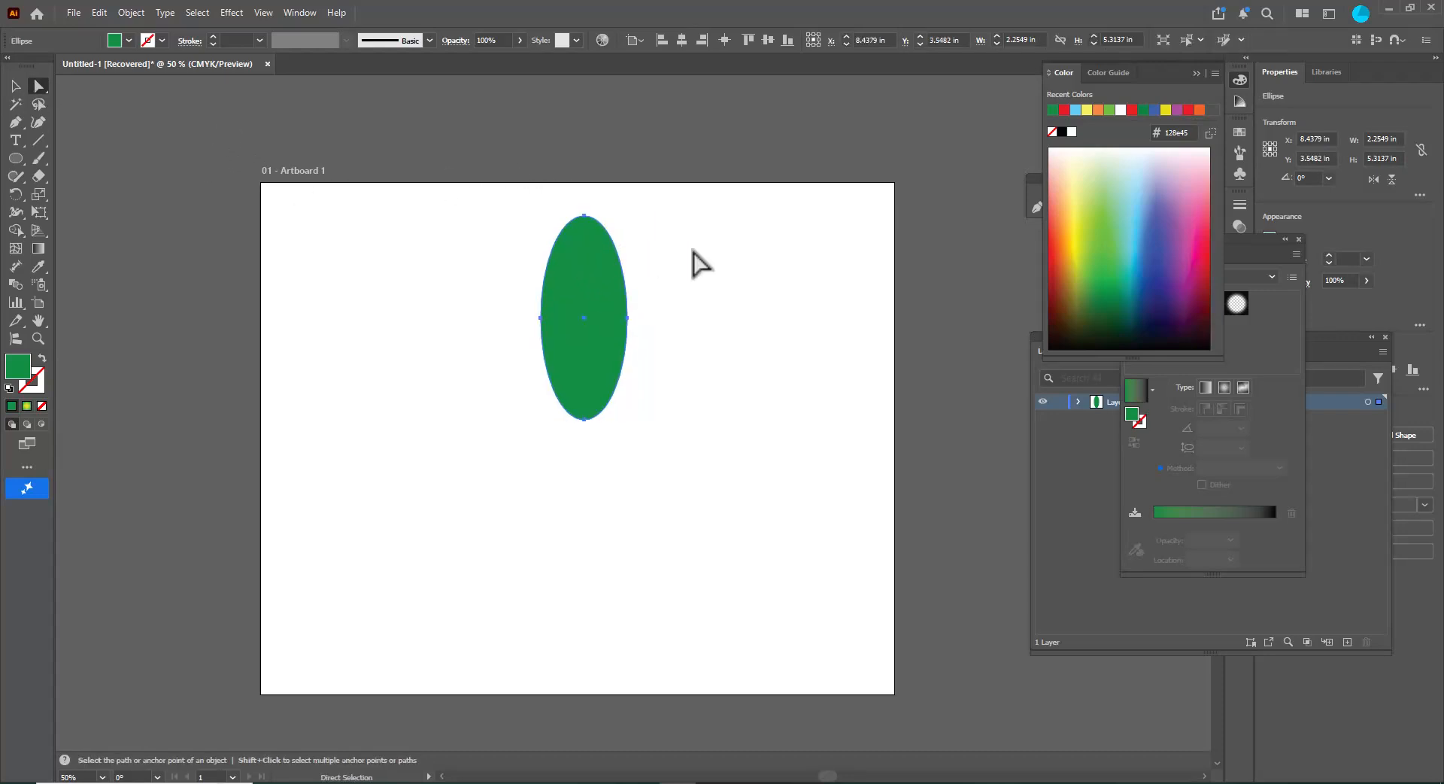
left_click(586, 218)
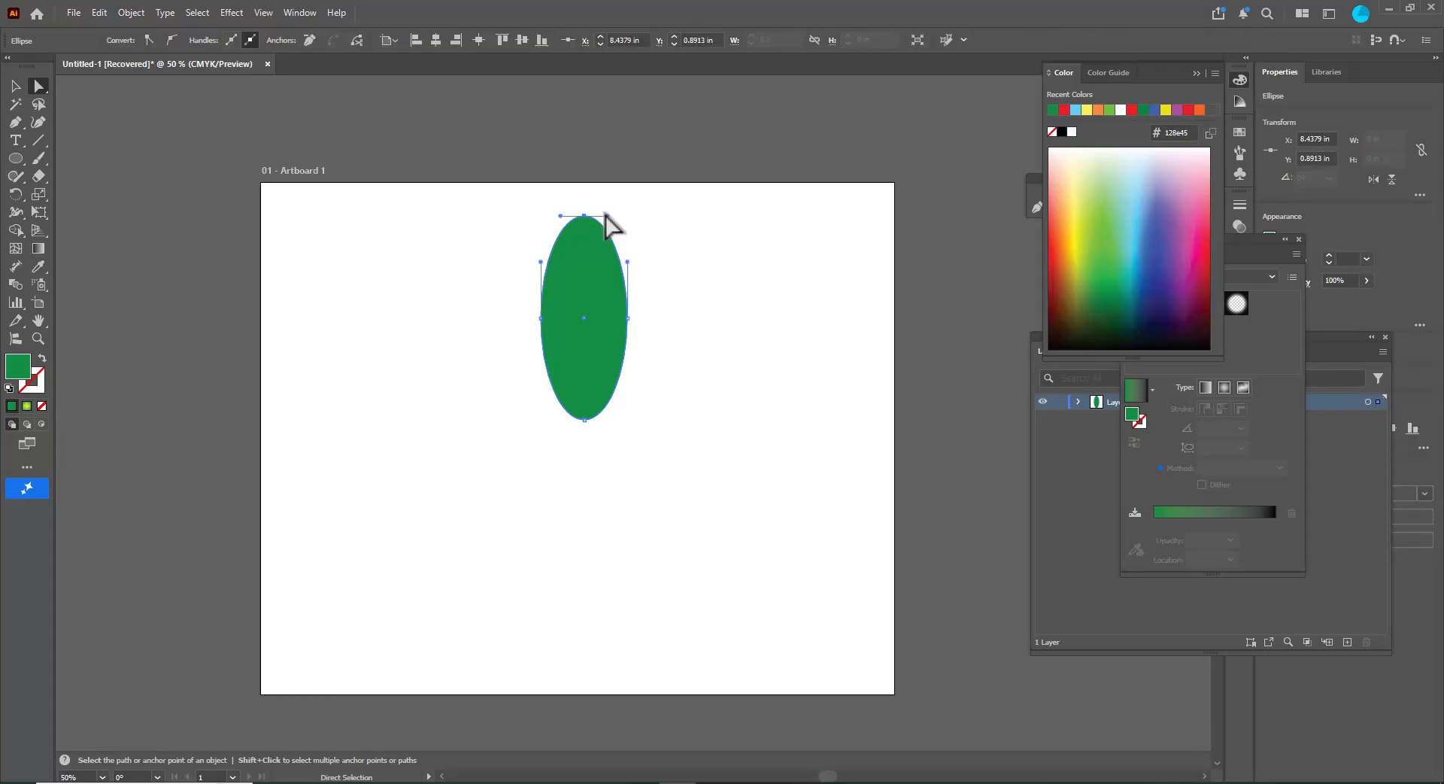
left_click_drag(608, 216, 520, 216)
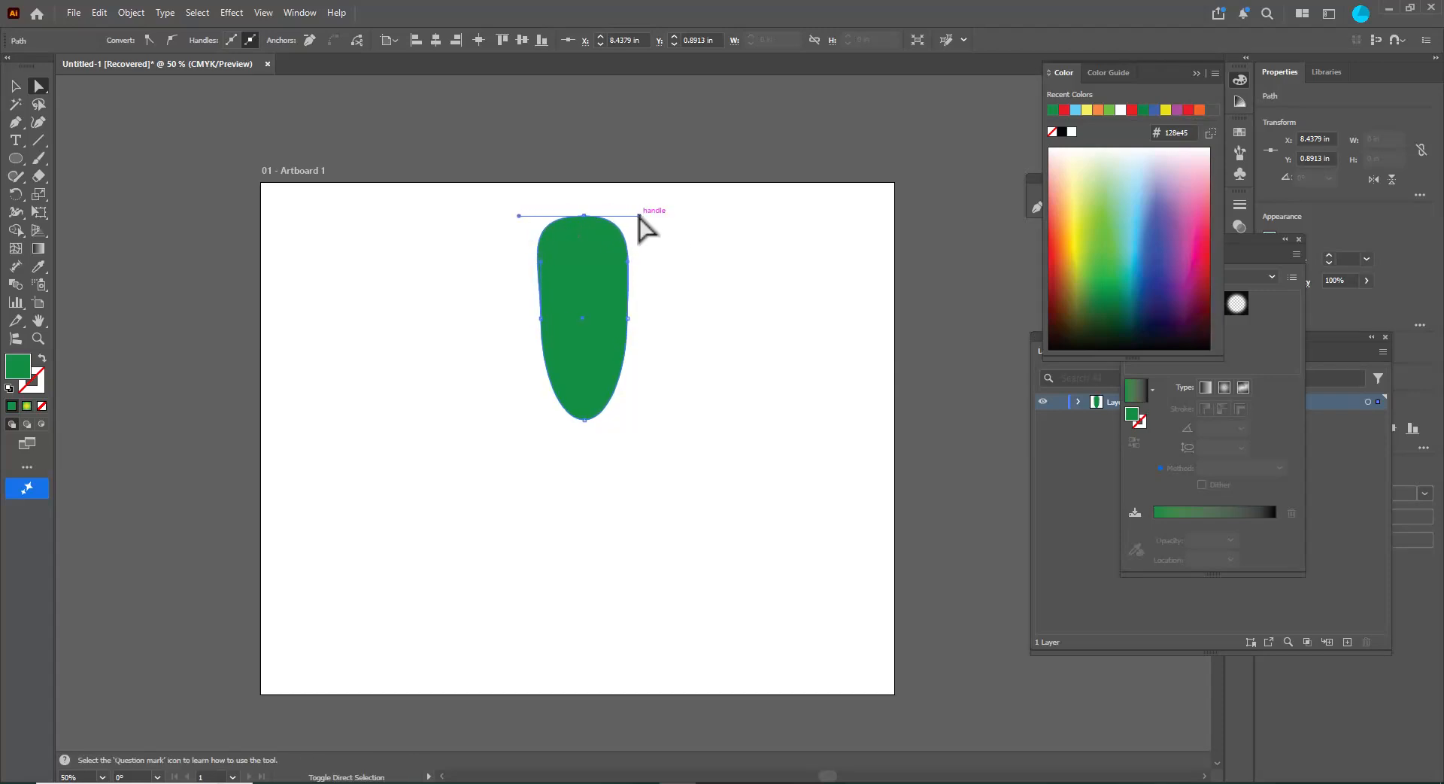
left_click_drag(639, 216, 654, 217)
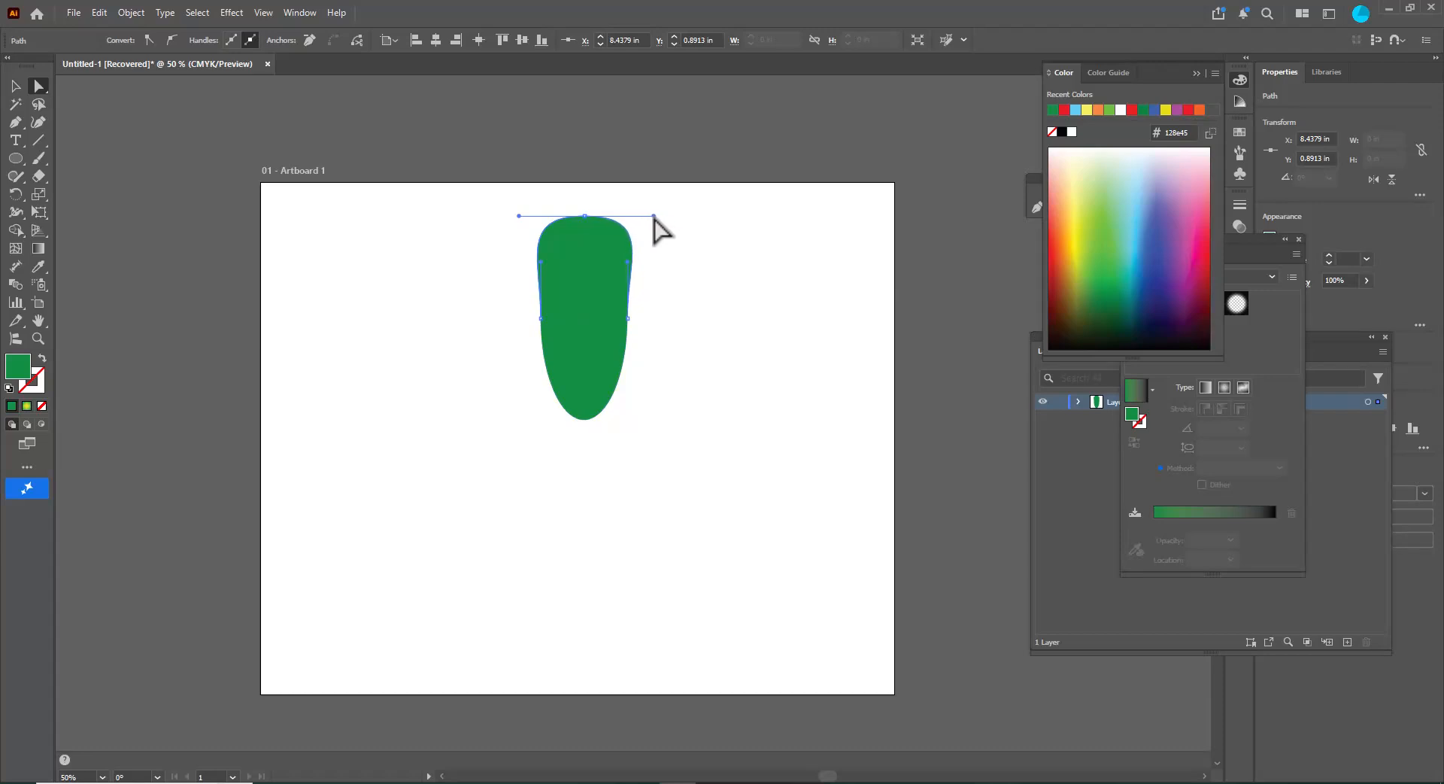
Convert the shape's bottom anchor to a corner and tilt the side anchors' handles inward to form a teardrop petal.
left_click(584, 419)
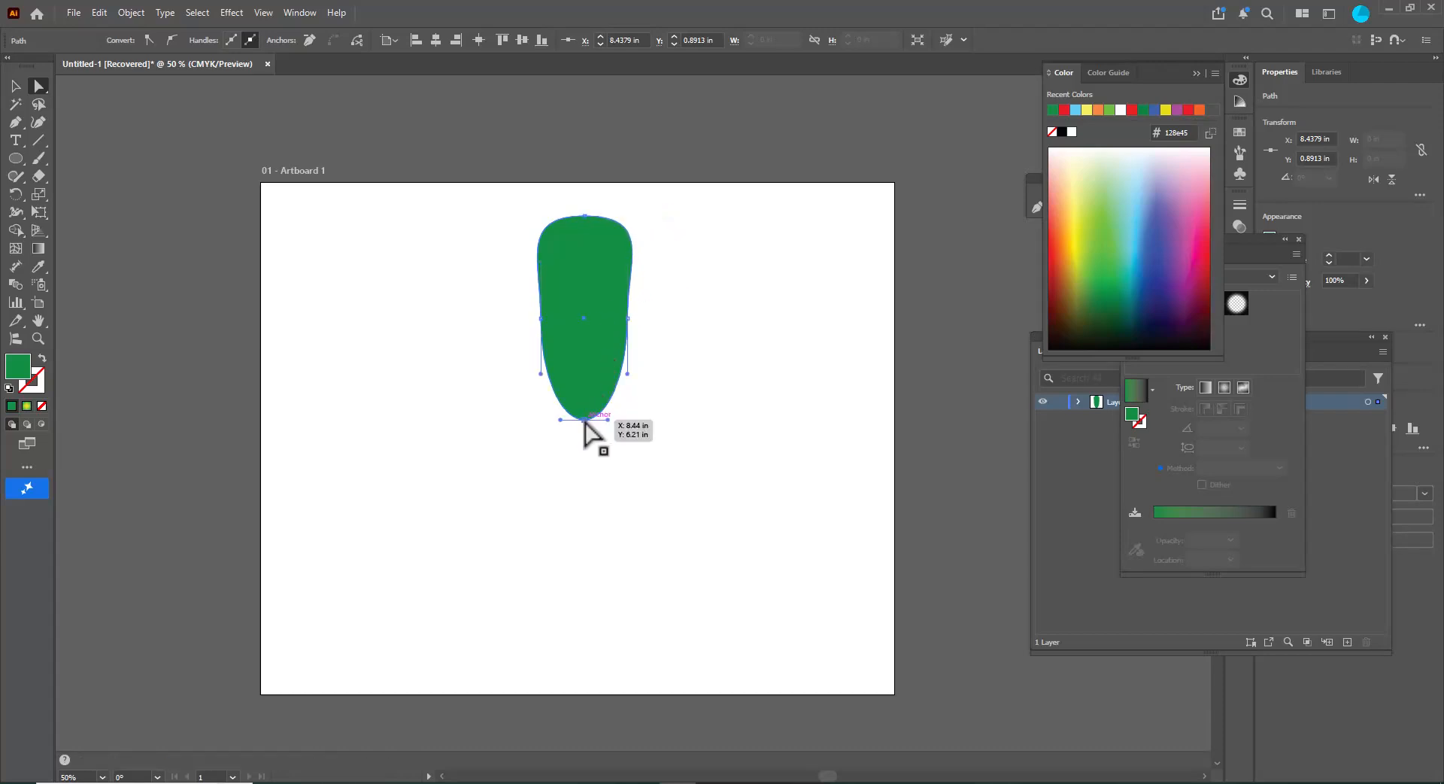
left_click(147, 41)
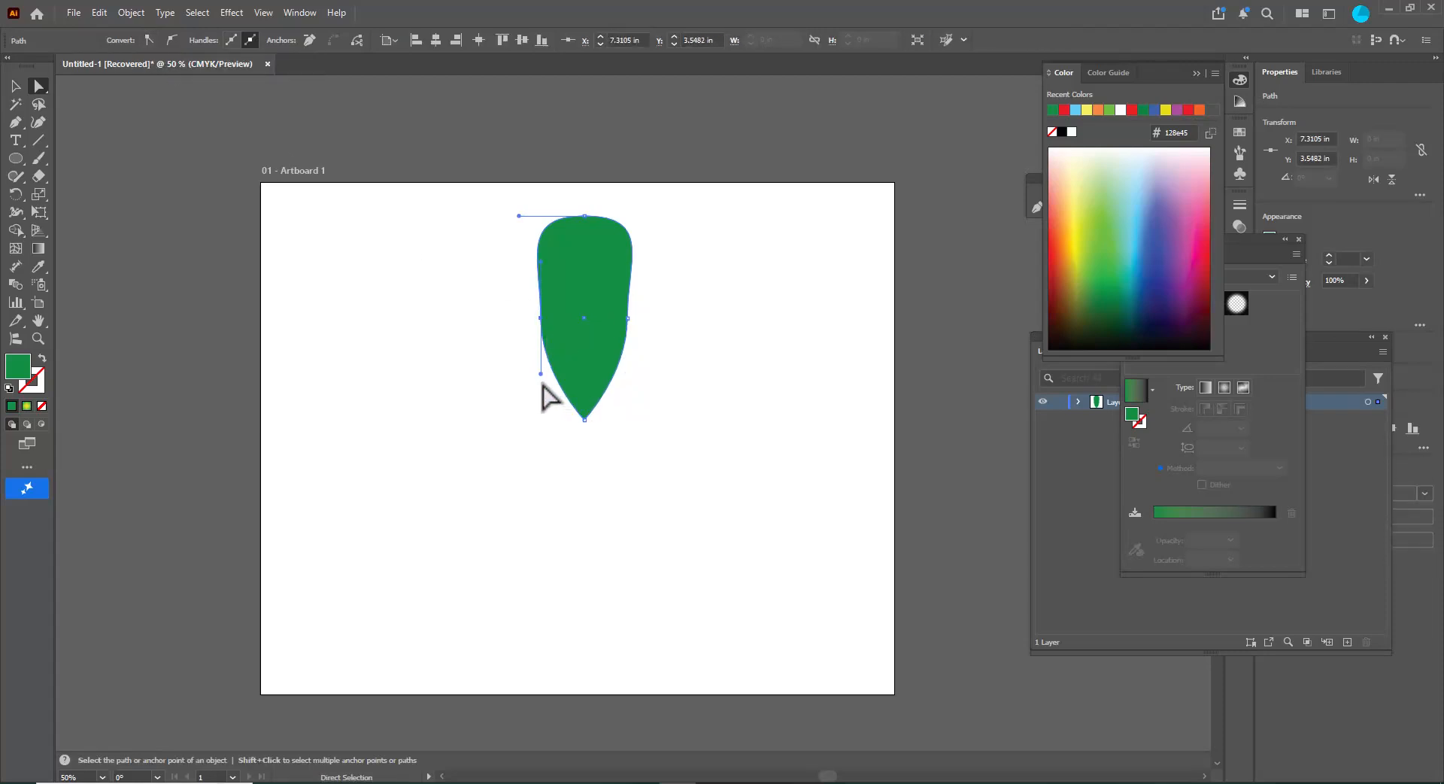
left_click_drag(542, 375, 565, 374)
left_click(628, 319)
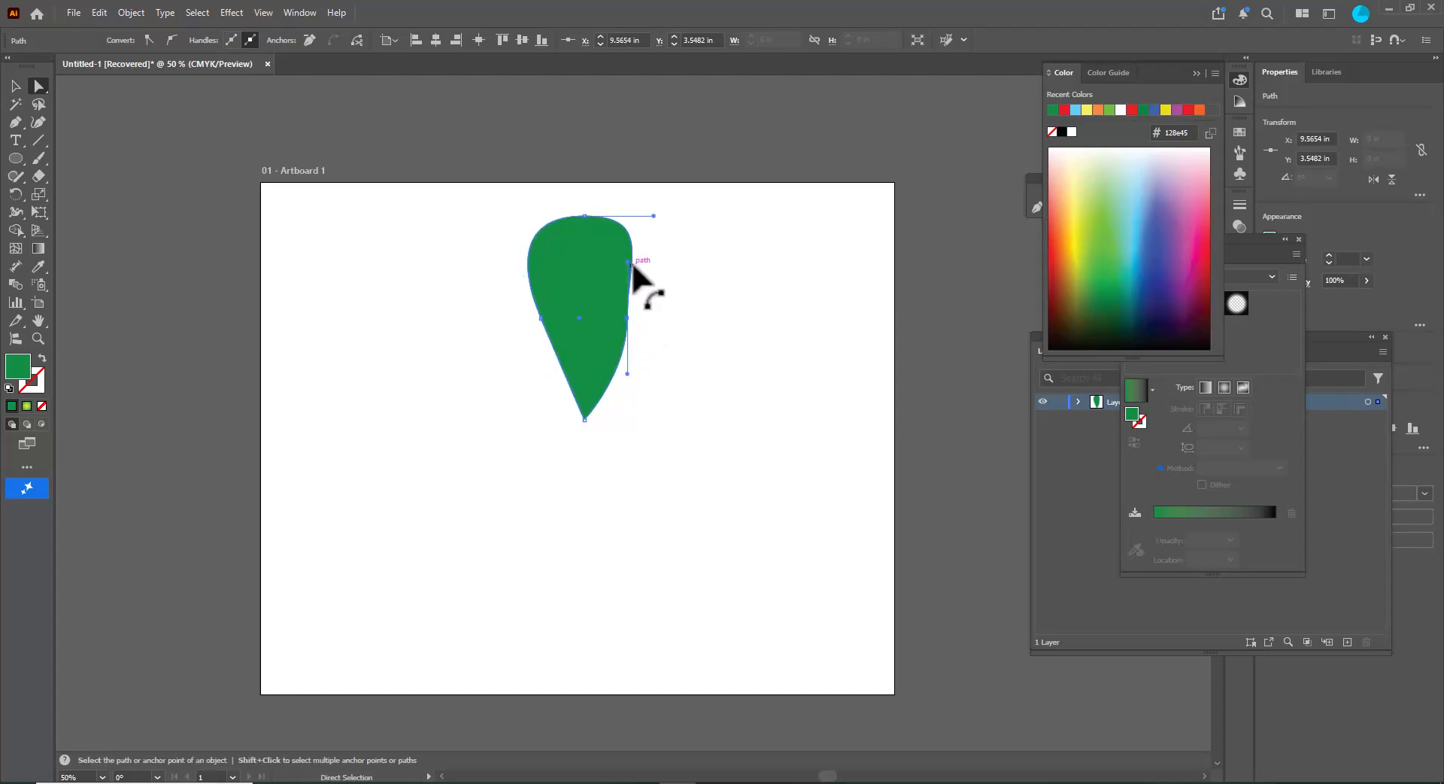
left_click_drag(639, 268, 584, 256)
left_click(683, 353)
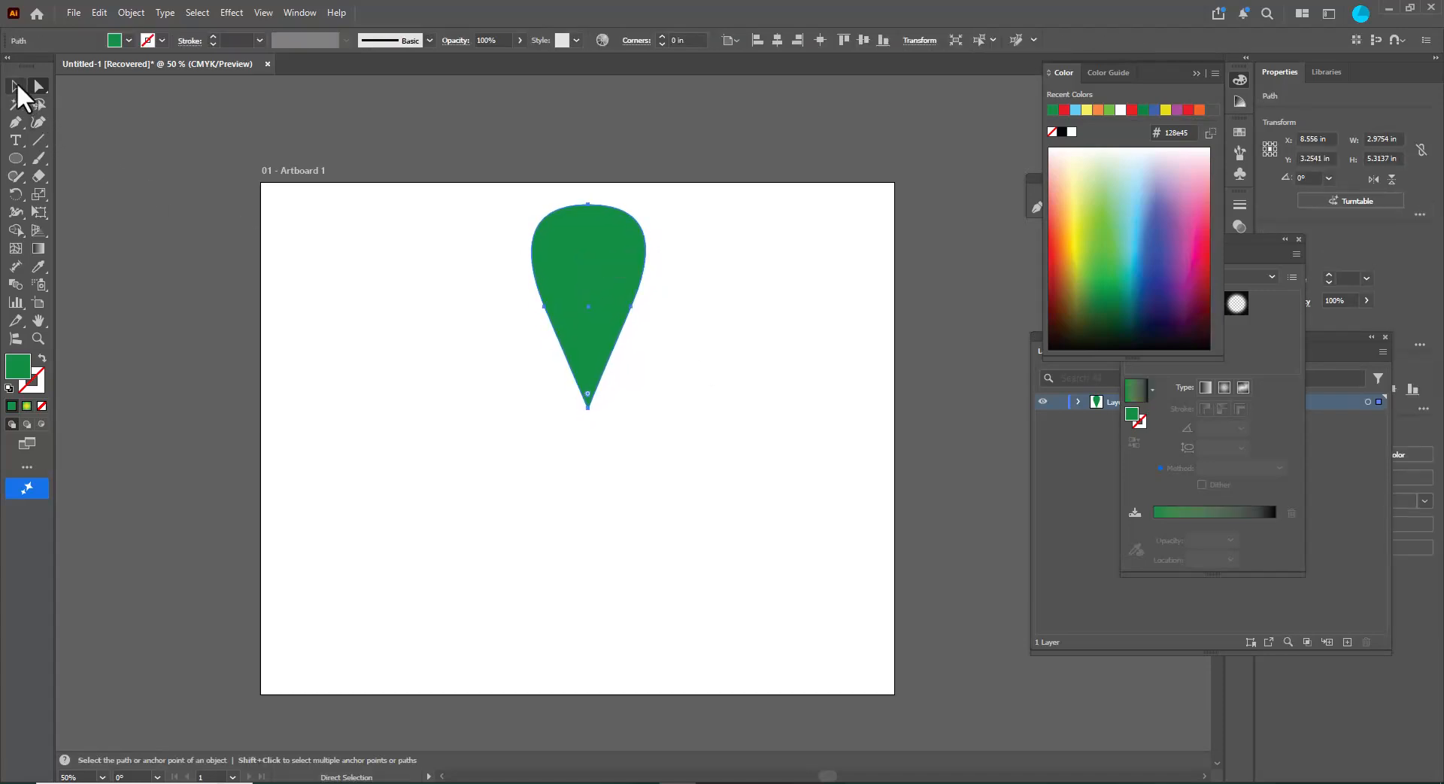
Scale the teardrop petal down to about 2.41 in by 4.31 in and keep it selected near the artboard's top.
key("v")
left_click_drag(645, 204, 594, 249)
left_click(725, 325)
left_click(584, 243)
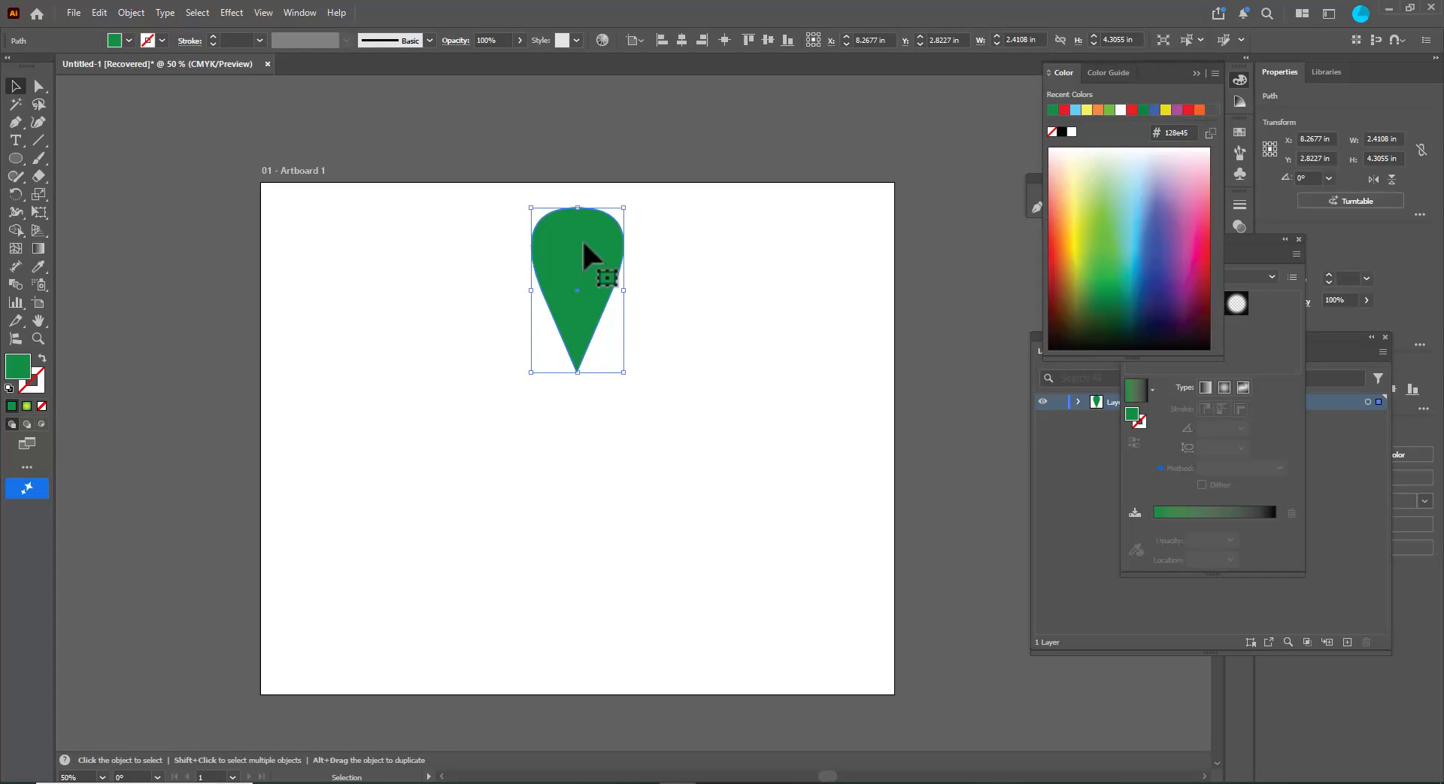
Place the rotation centre below the petal's tip on the artboard's vertical centreline and make a copy rotated by 36°.
key("r")
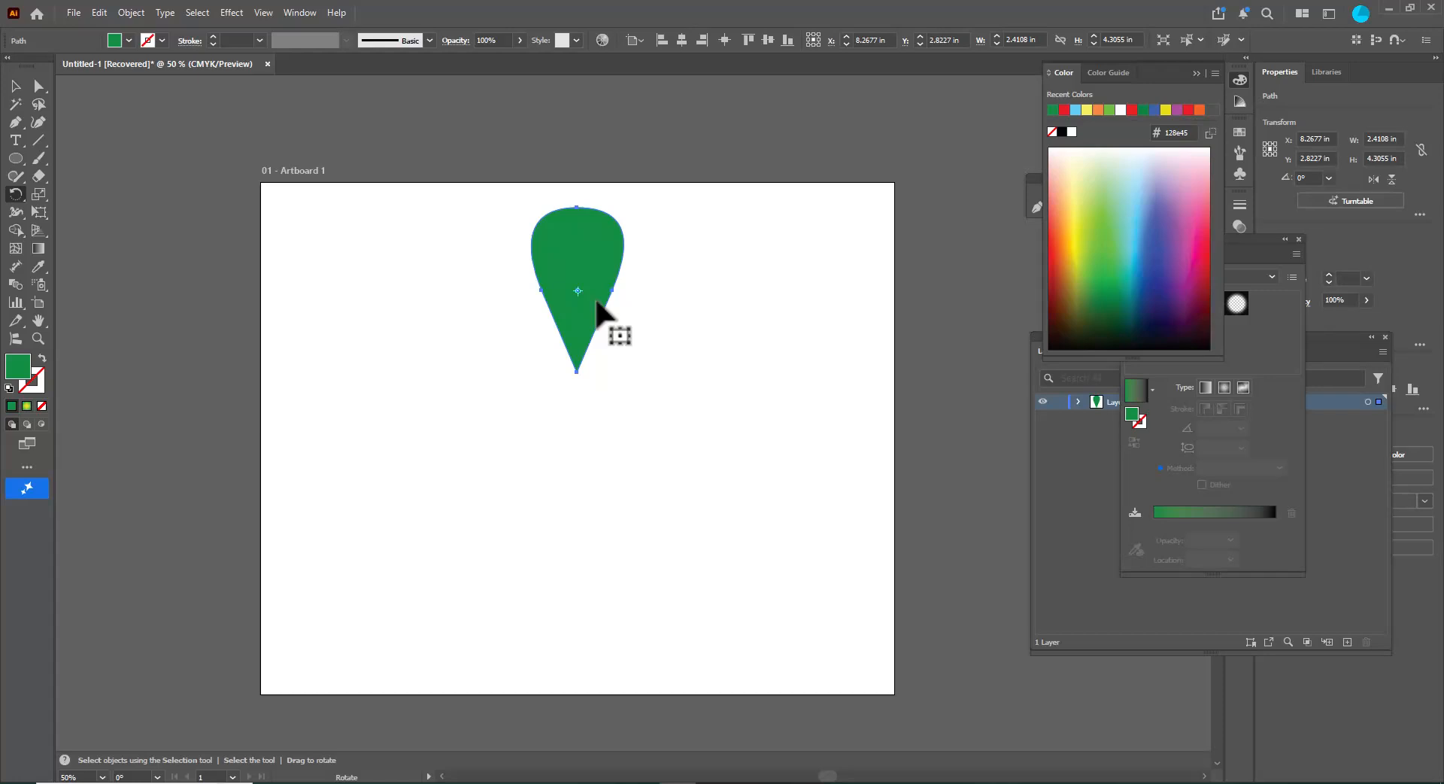
left_click_drag(578, 291, 578, 439)
left_click(578, 438, "alt")
left_click_drag(865, 177, 806, 200)
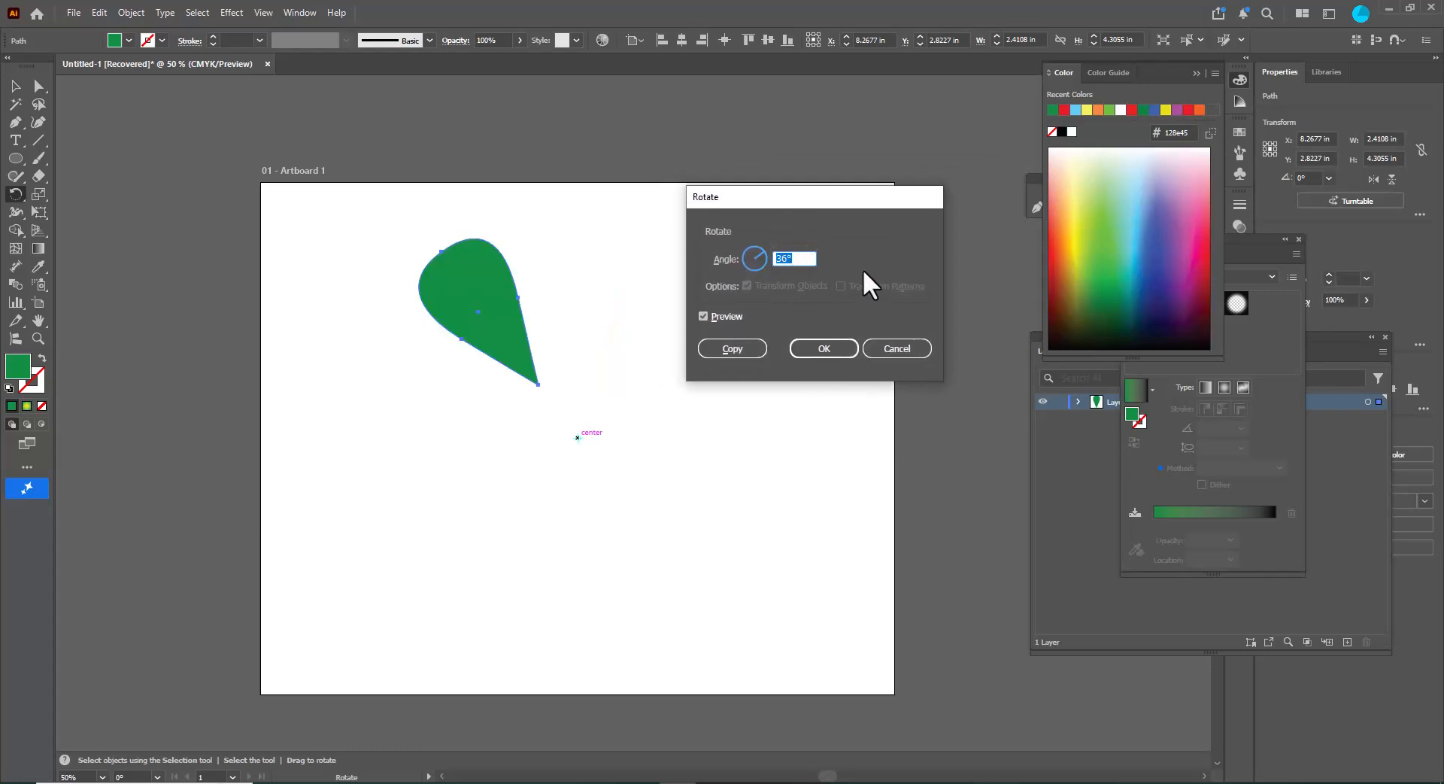
left_click(734, 348)
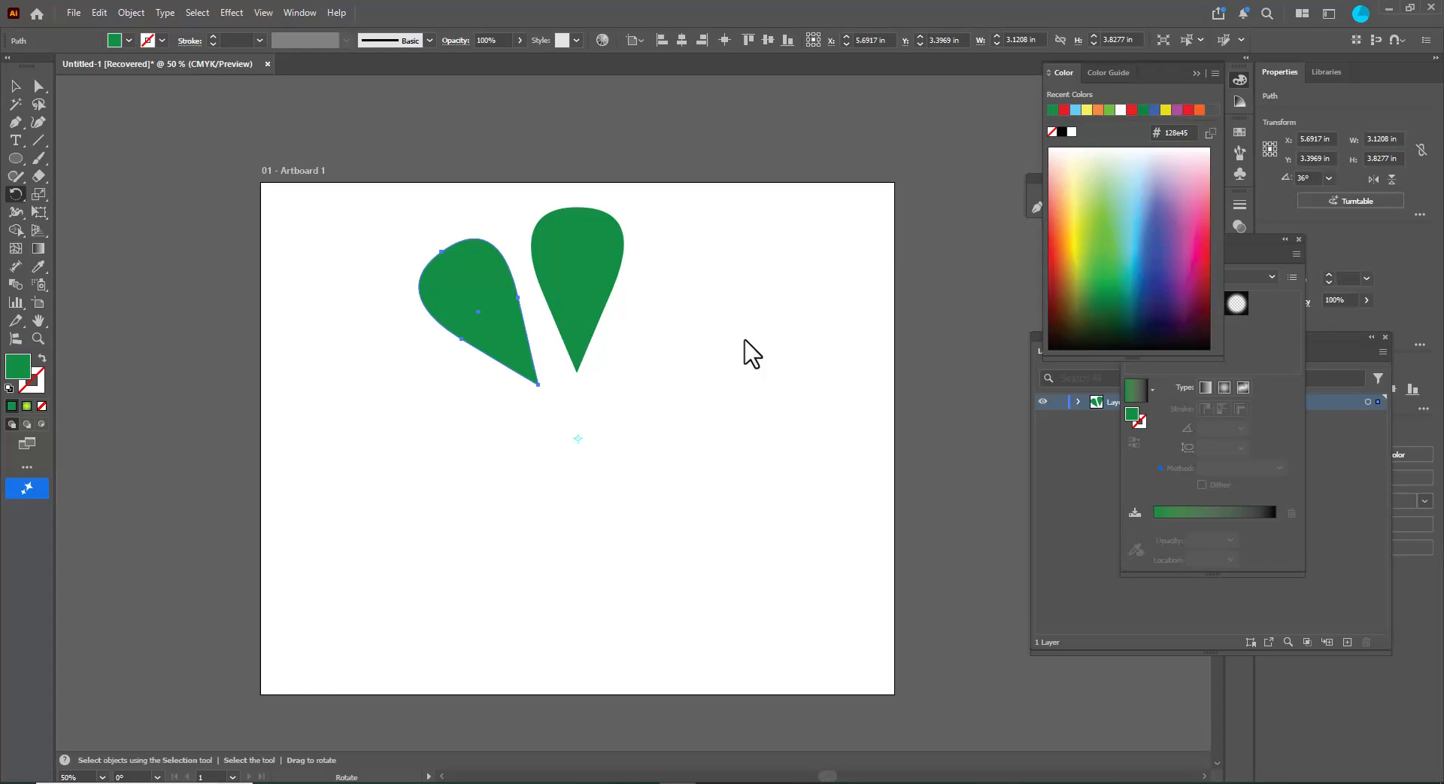
Repeat the rotated copy until ten evenly spaced petals complete the ring.
key("ctrl+d")
key("ctrl+d")
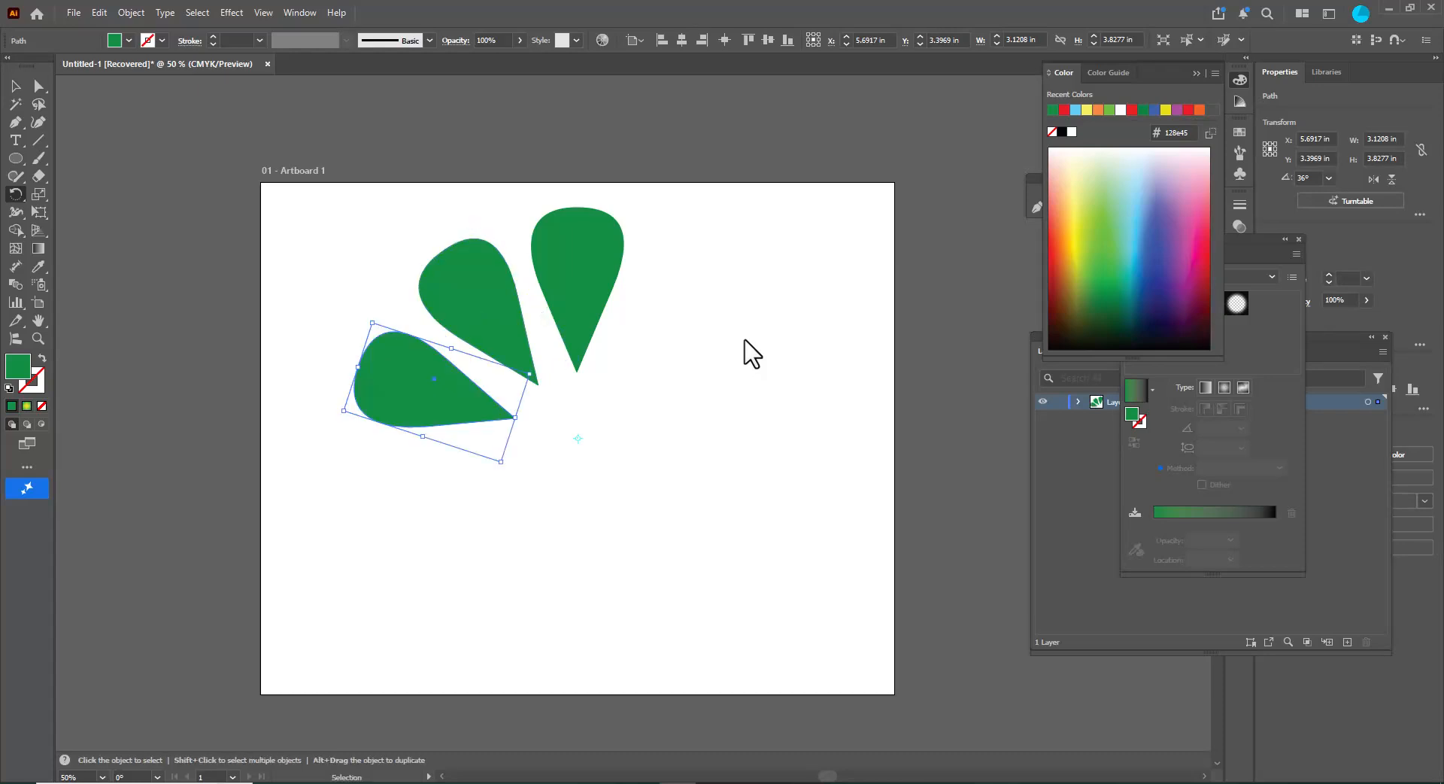
key("ctrl+d")
key("ctrl+d")
key("ctrl+d")
key("ctrl+d")
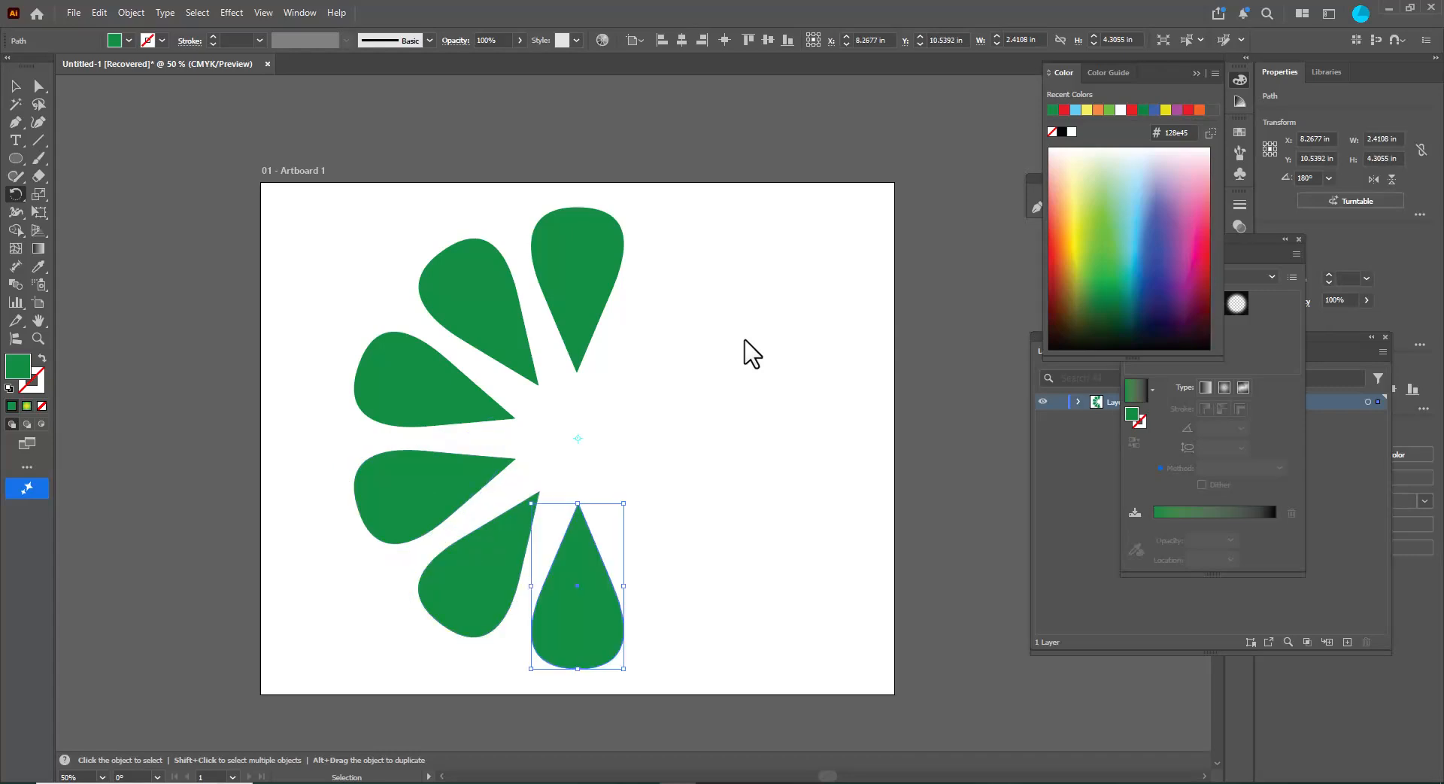
key("ctrl+d")
key("ctrl+d")
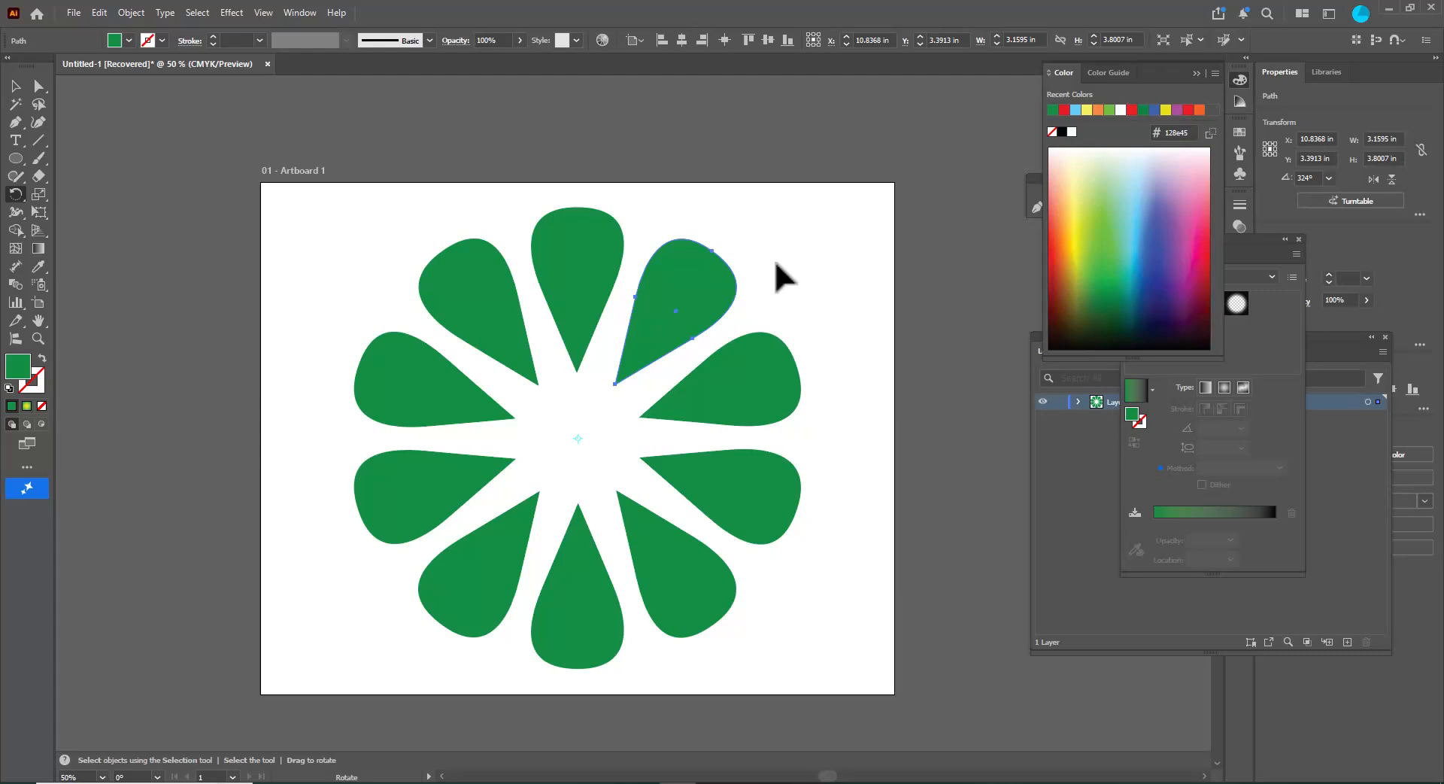
Group all ten petals and move the group up slightly on the artboard.
left_click(21, 90)
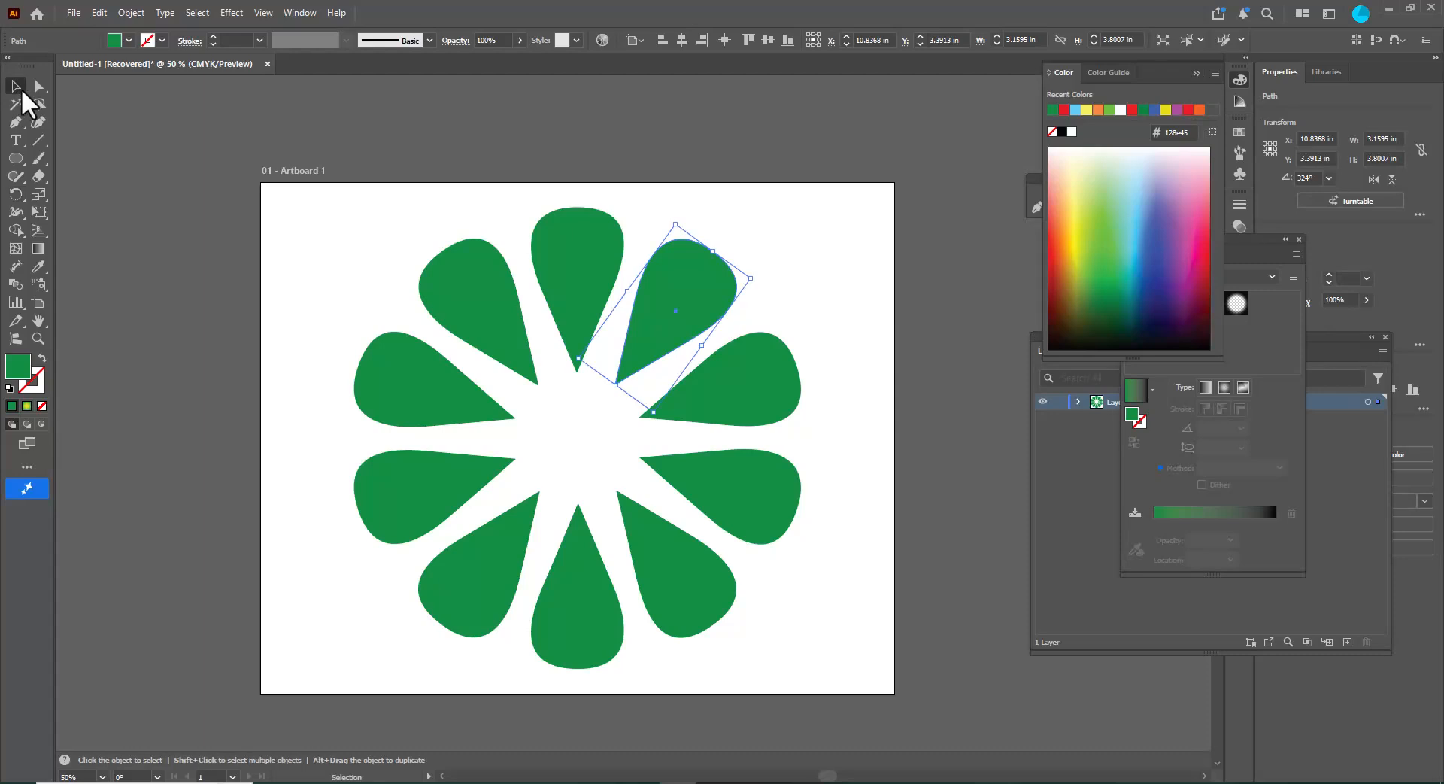
left_click_drag(315, 214, 861, 683)
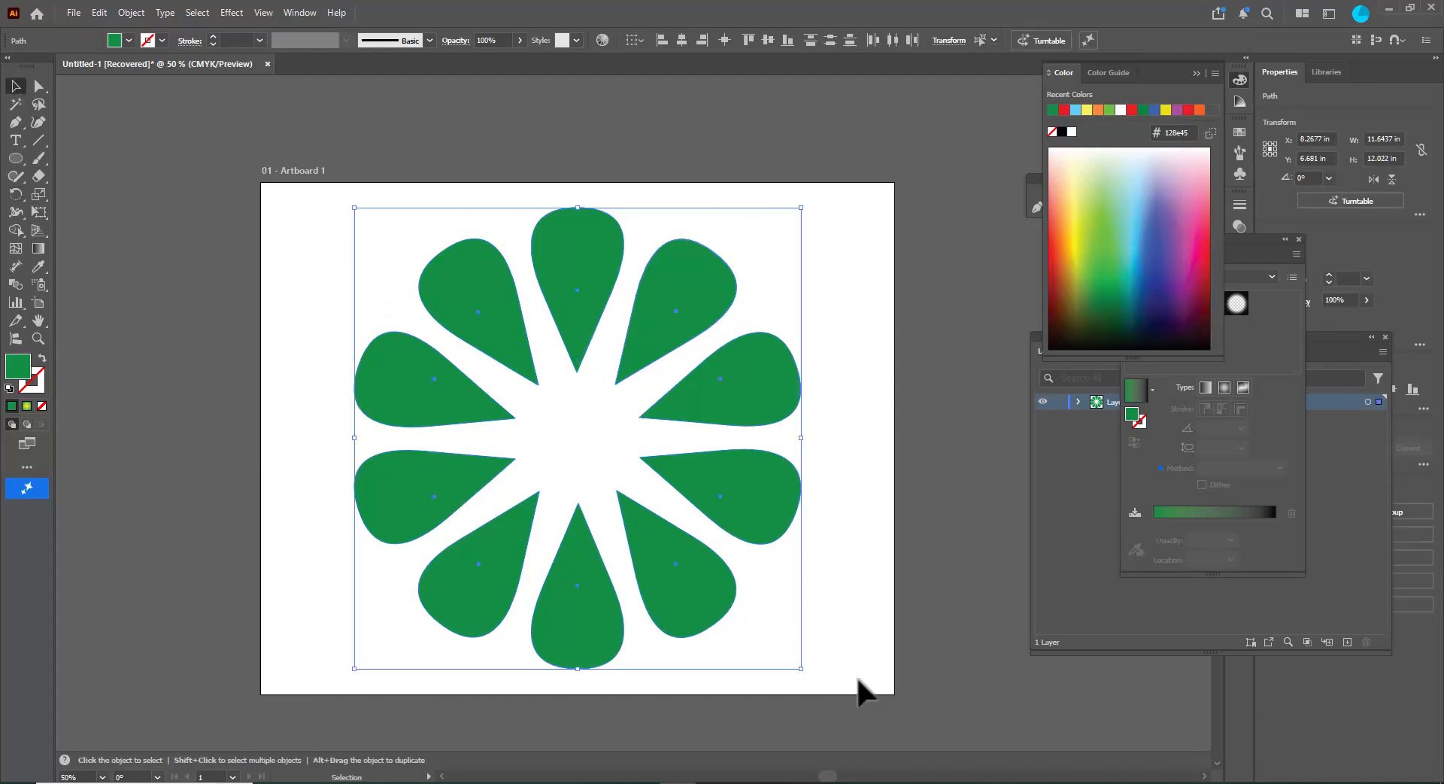
key("ctrl+g")
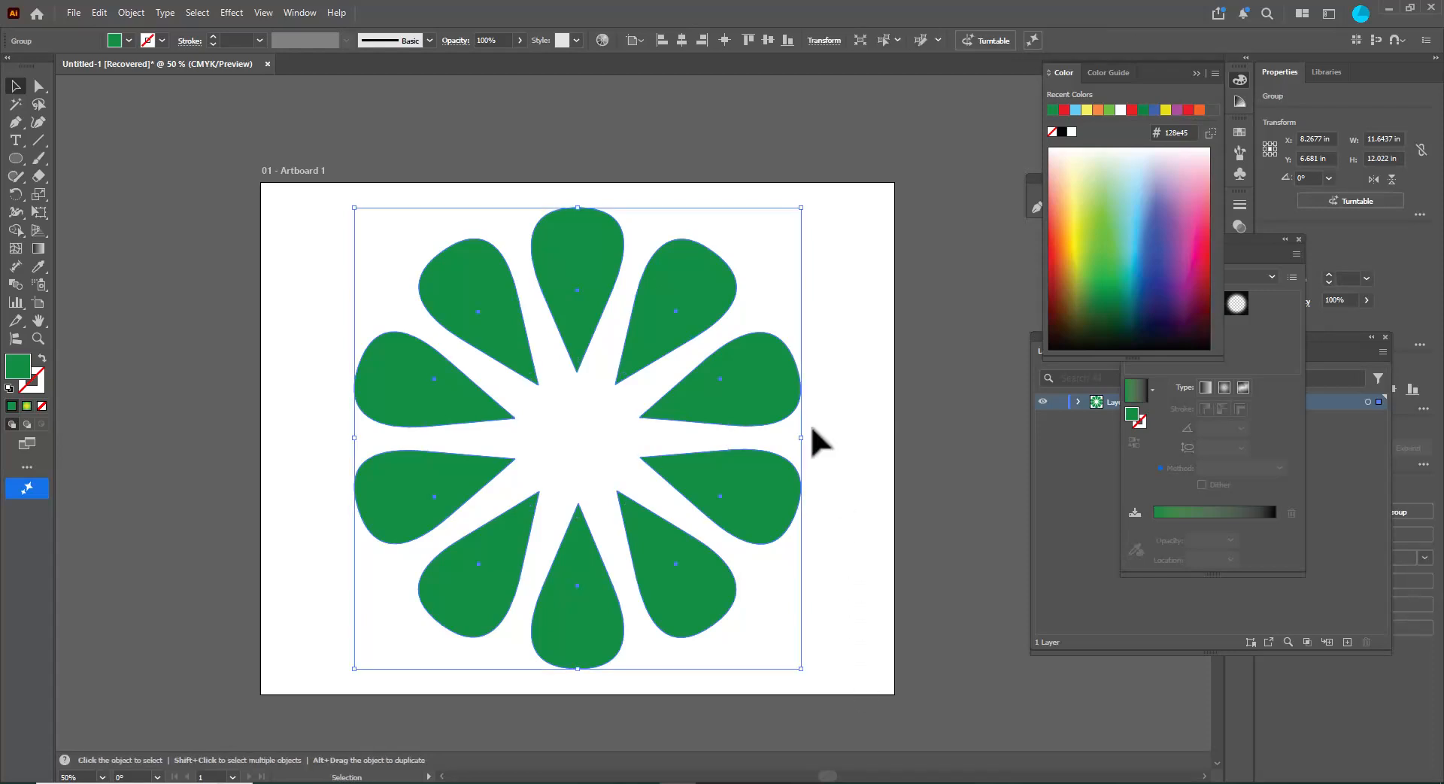
left_click(817, 319)
mouse_move(666, 282)
left_mouse_down()
mouse_move(698, 263)
mouse_move(684, 271)
left_mouse_up()
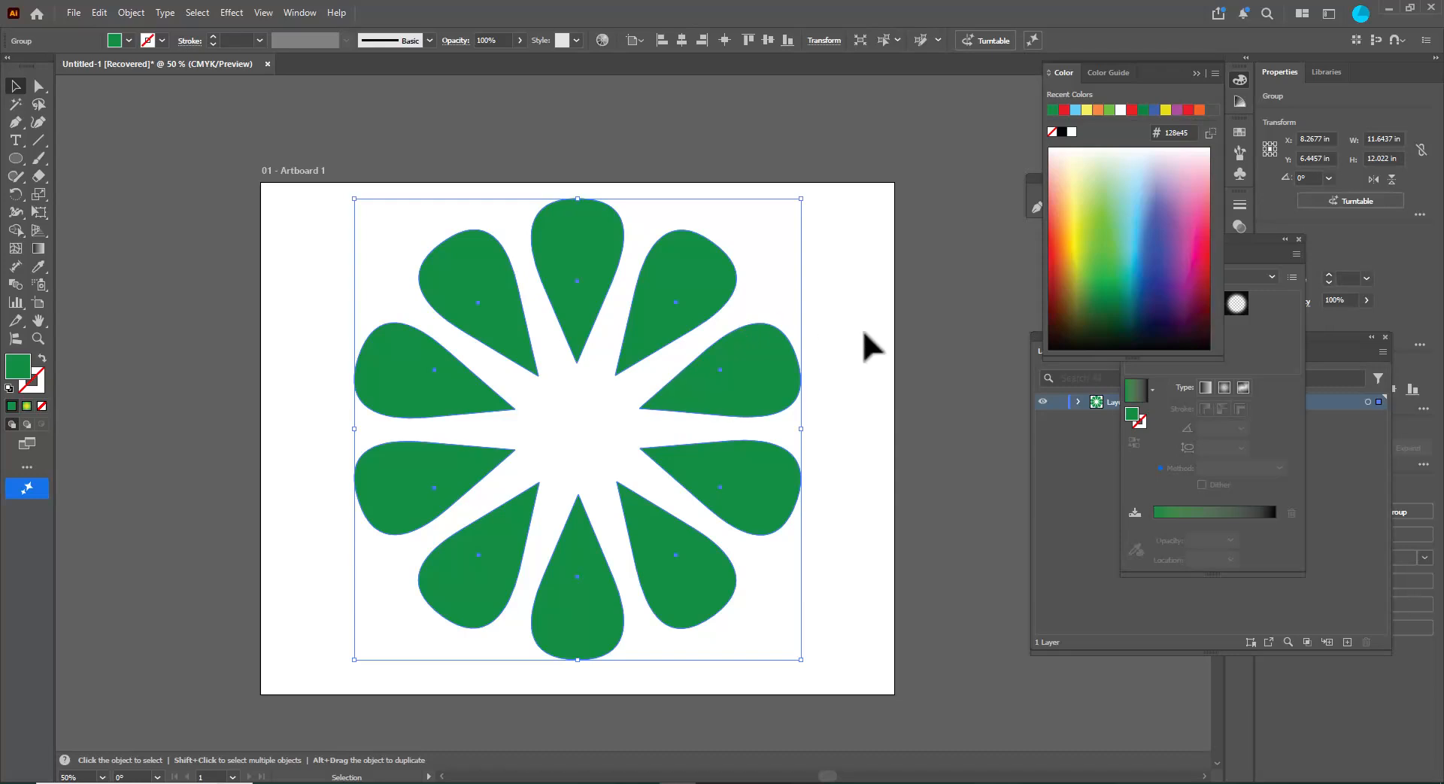
Paste a copy of the petal group in front, shrink it around its centre to about 10.20 in wide, and fill it light blue.
key("ctrl+c")
left_click(98, 13)
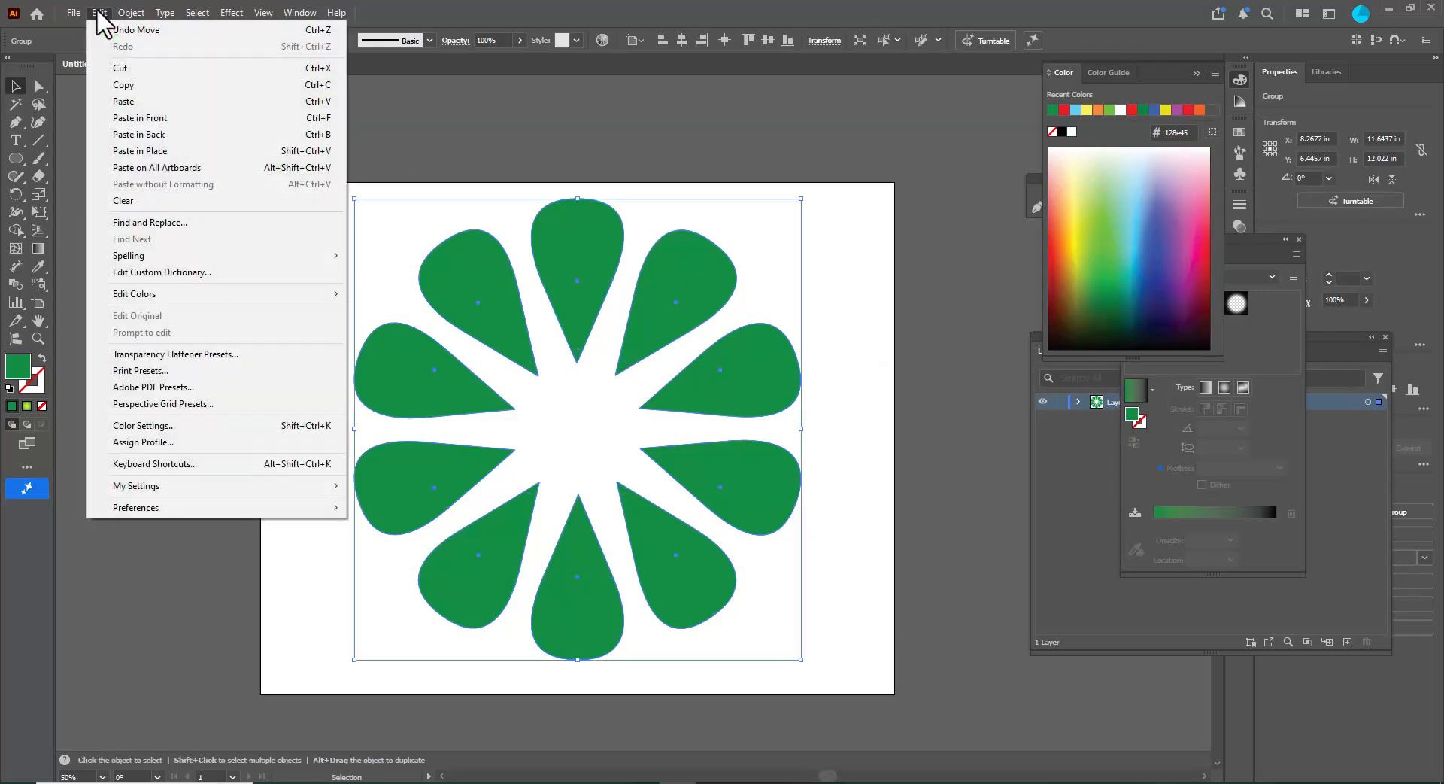
left_click(197, 118)
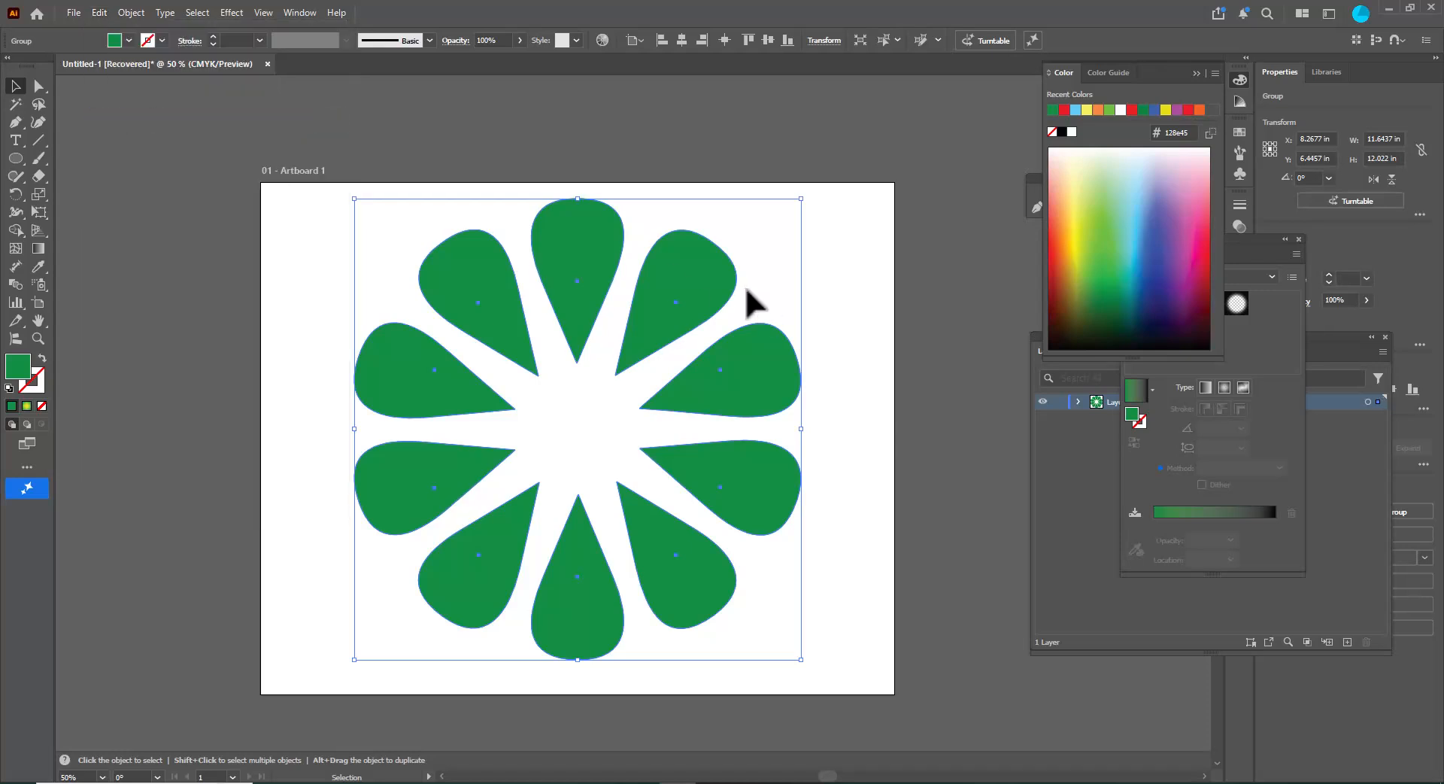
left_click_drag(802, 200, 777, 229)
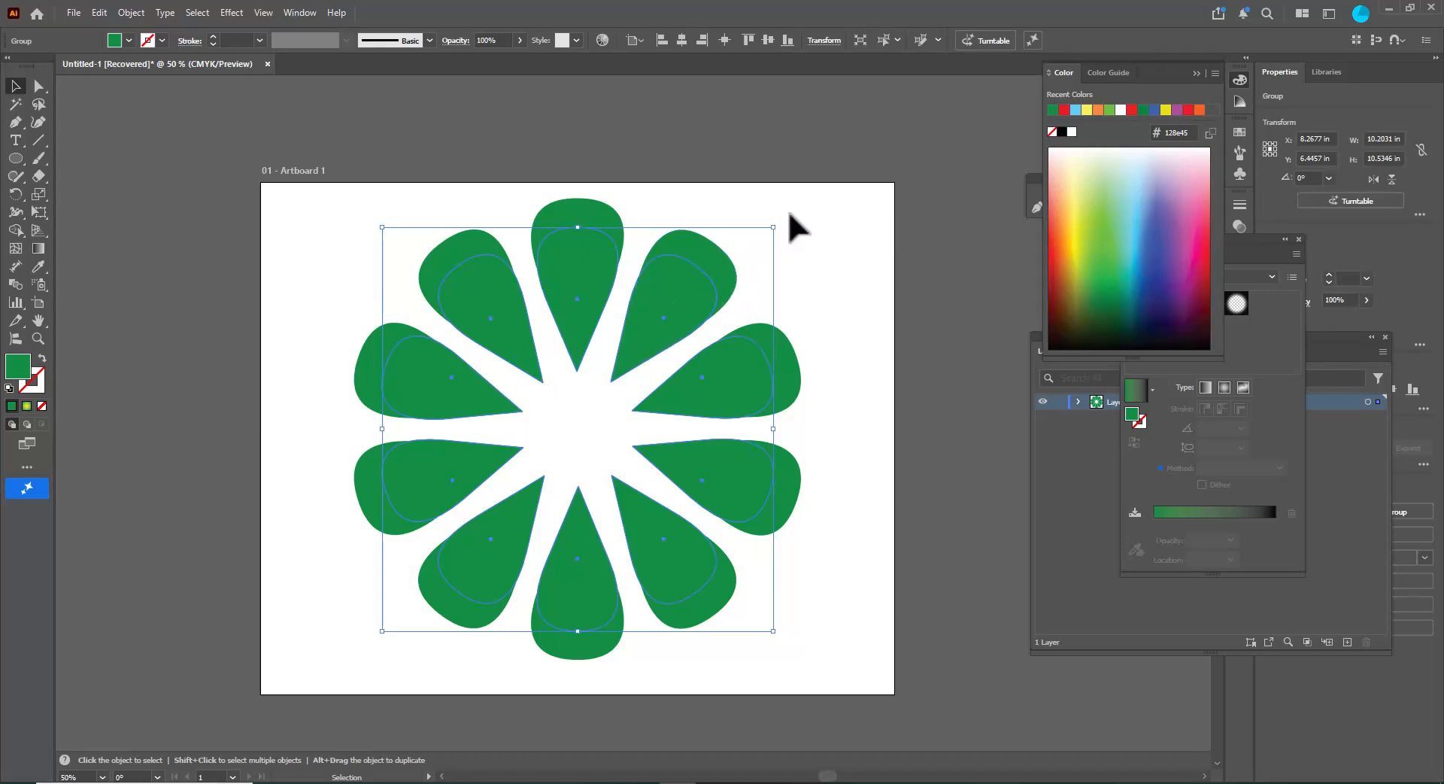
left_click(1139, 215)
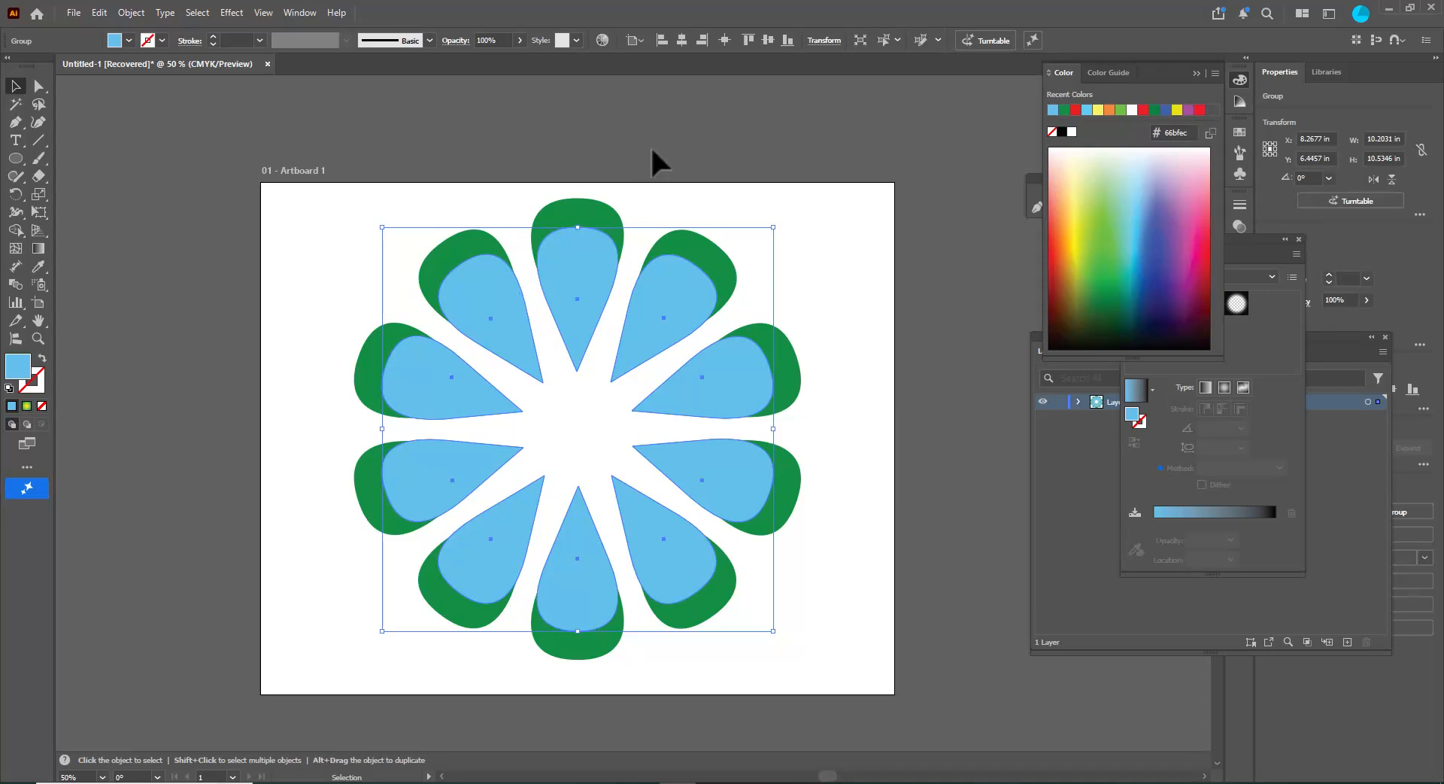
left_click(820, 227)
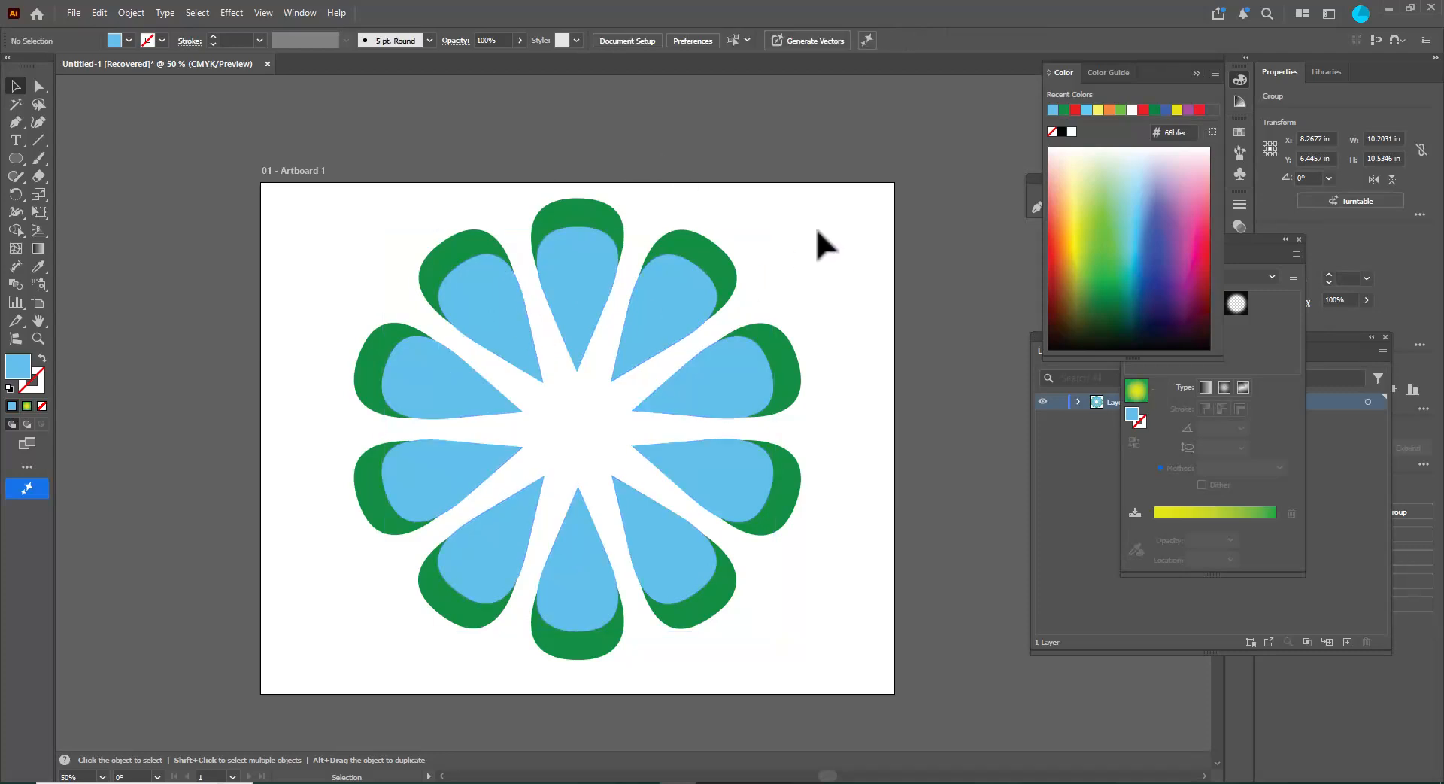
Duplicate the light blue petals in front, scale the copy around its centre to about 8.67 in wide, and fill it orange.
left_click(664, 299)
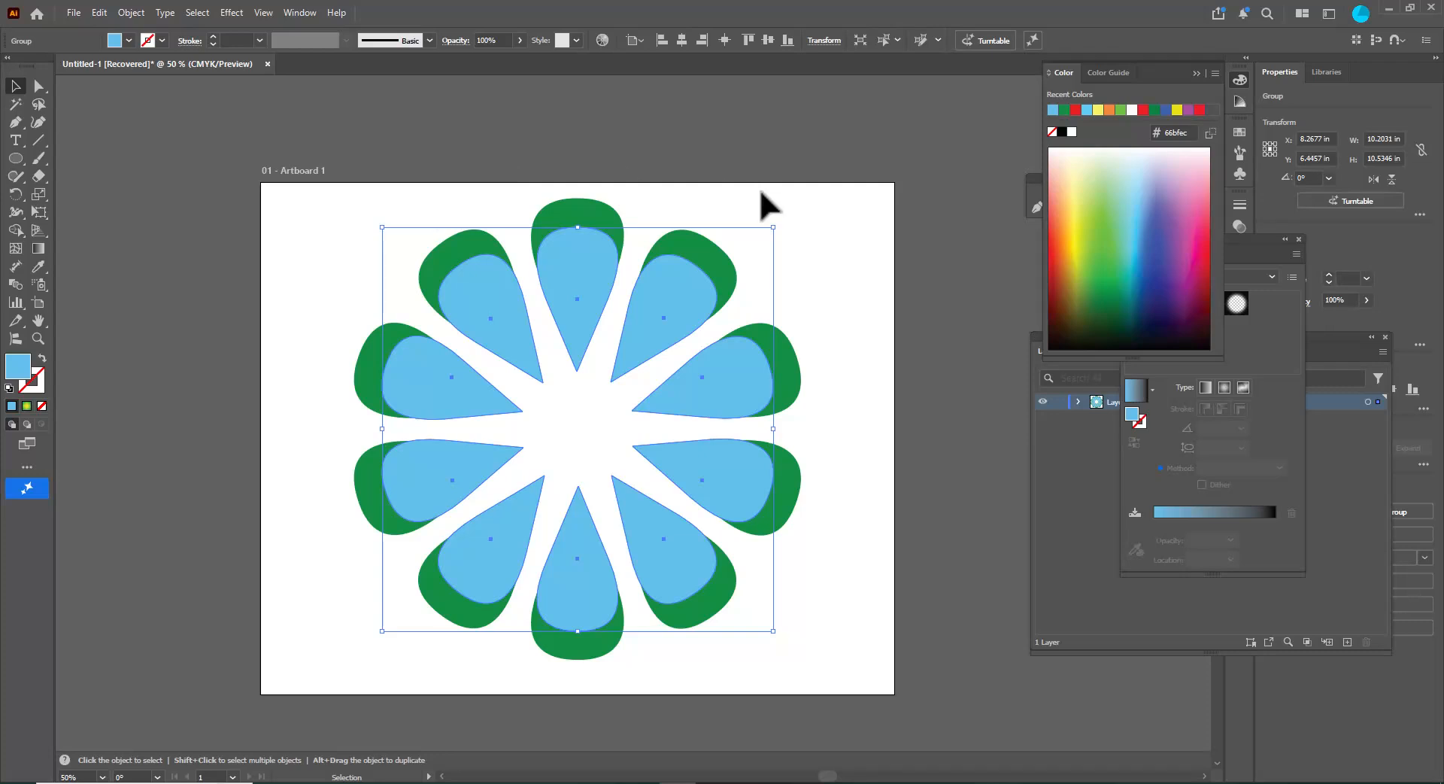
key("a")
key("v")
key("a")
key("v")
left_click_drag(773, 226, 747, 256)
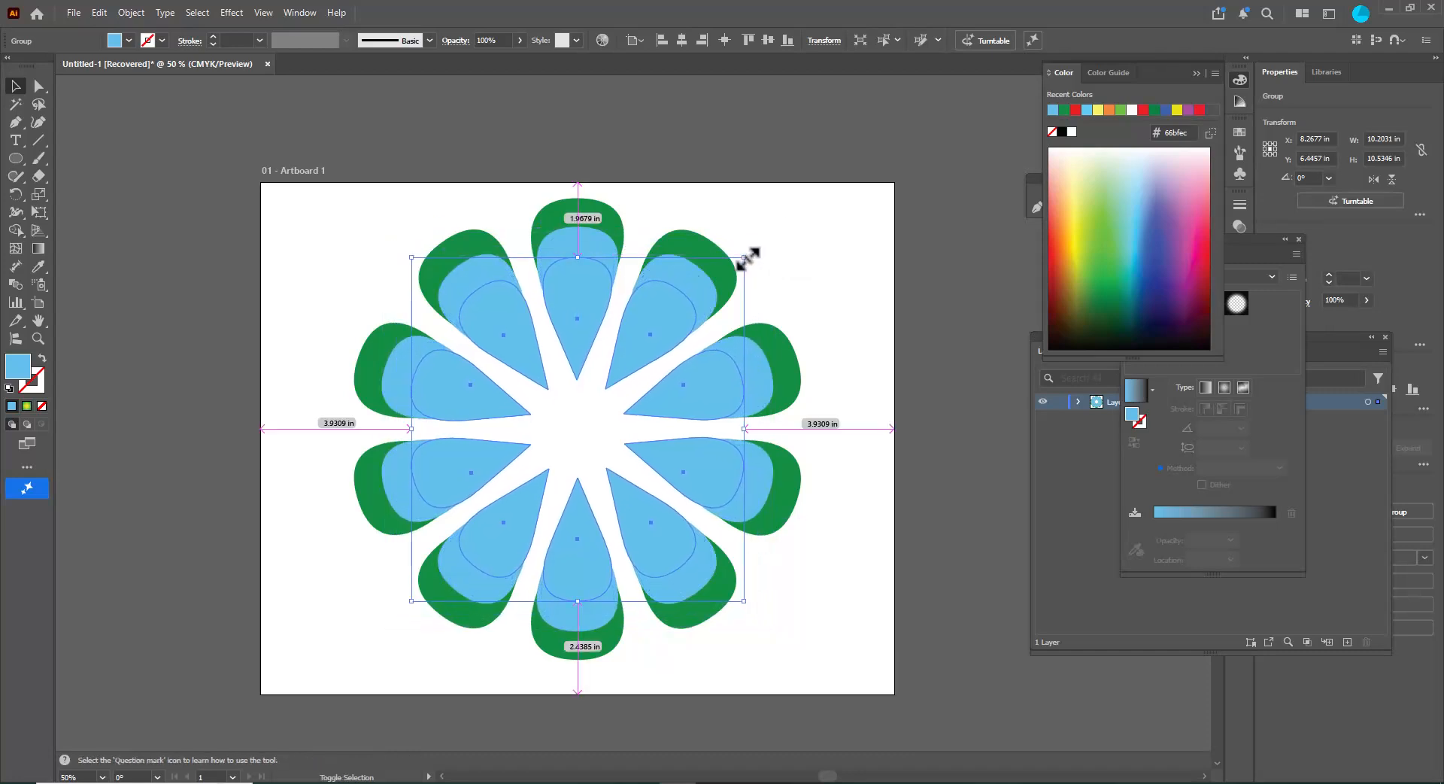
left_click(1060, 247)
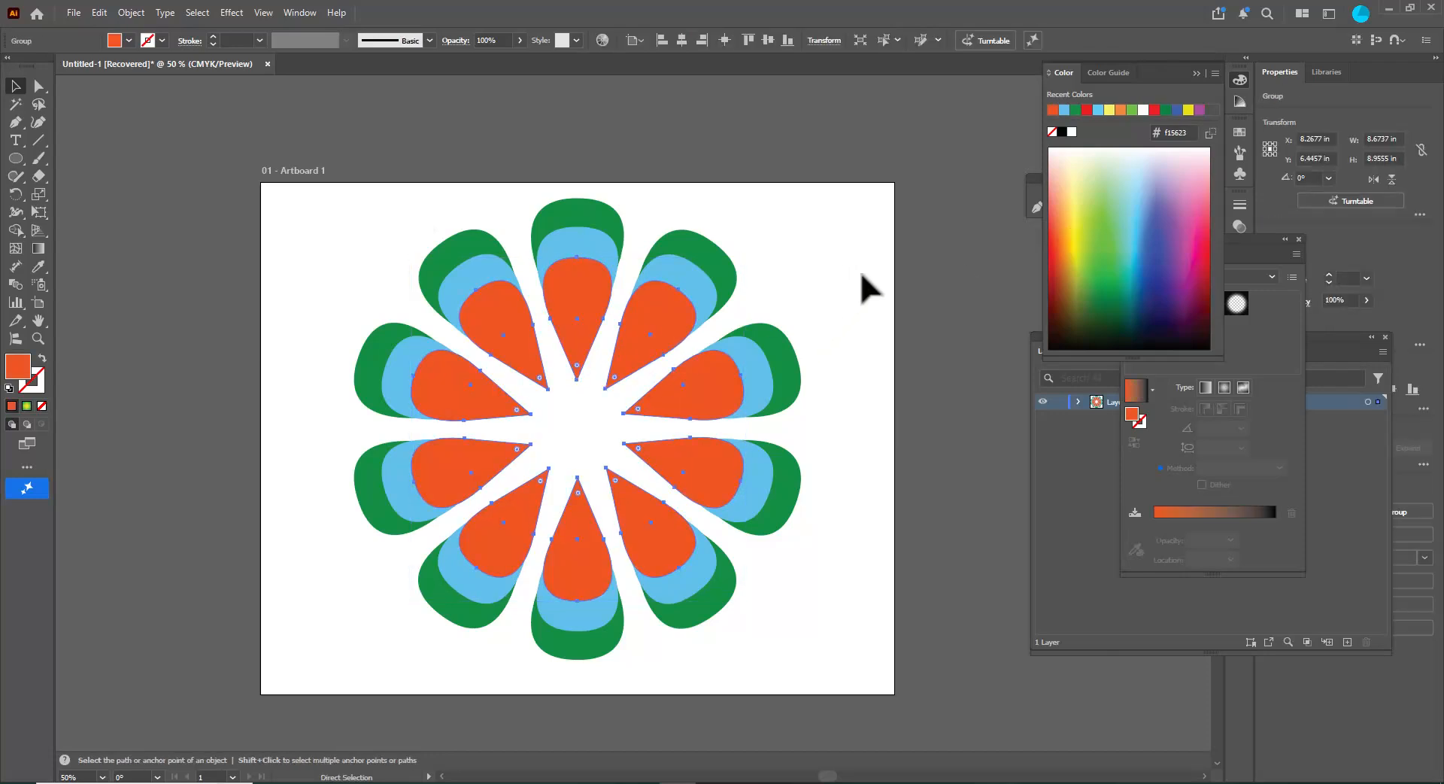
Duplicate the orange petals in front, scale the copy around its centre to about 7.26 in wide, and fill it indigo blue.
left_click_drag(744, 258, 718, 286)
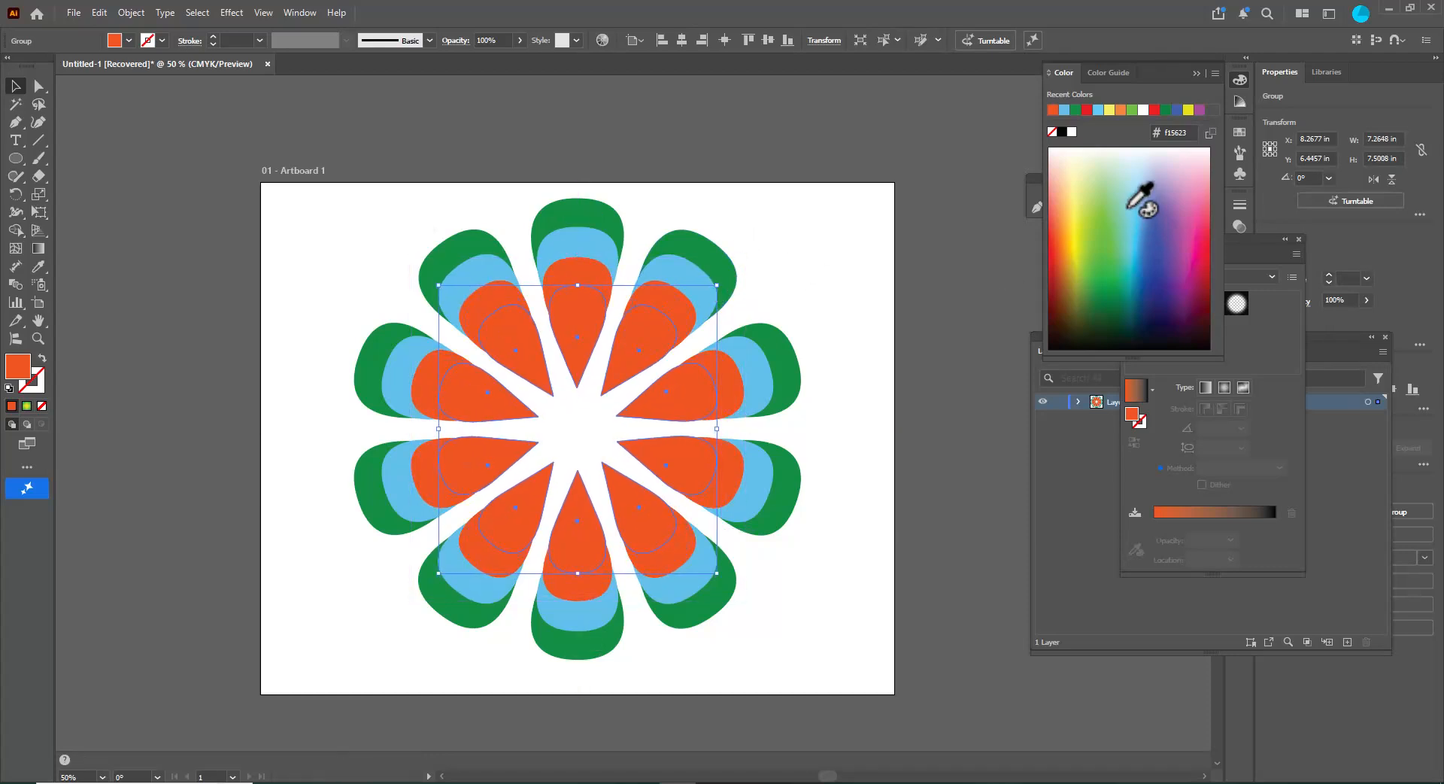
left_click(1163, 239)
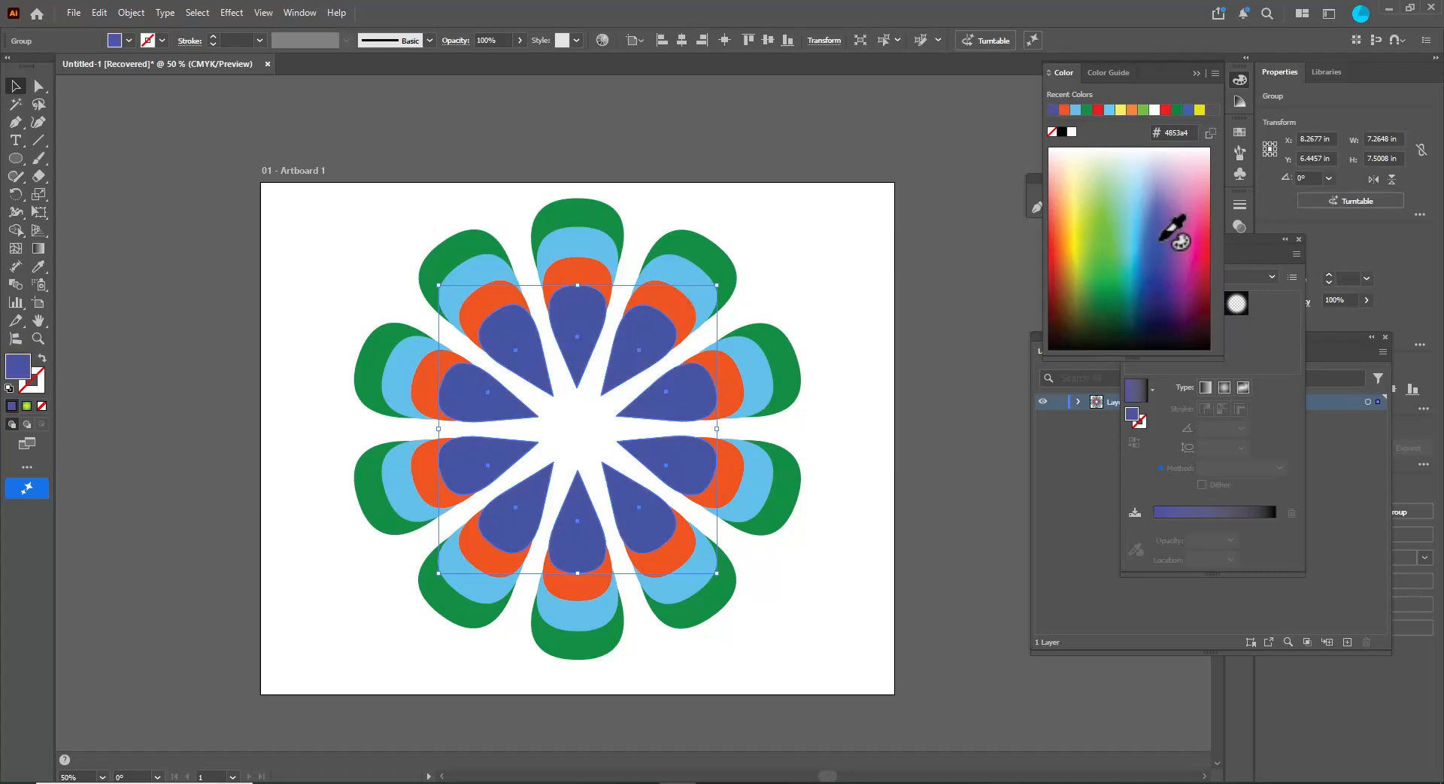
left_click(817, 265)
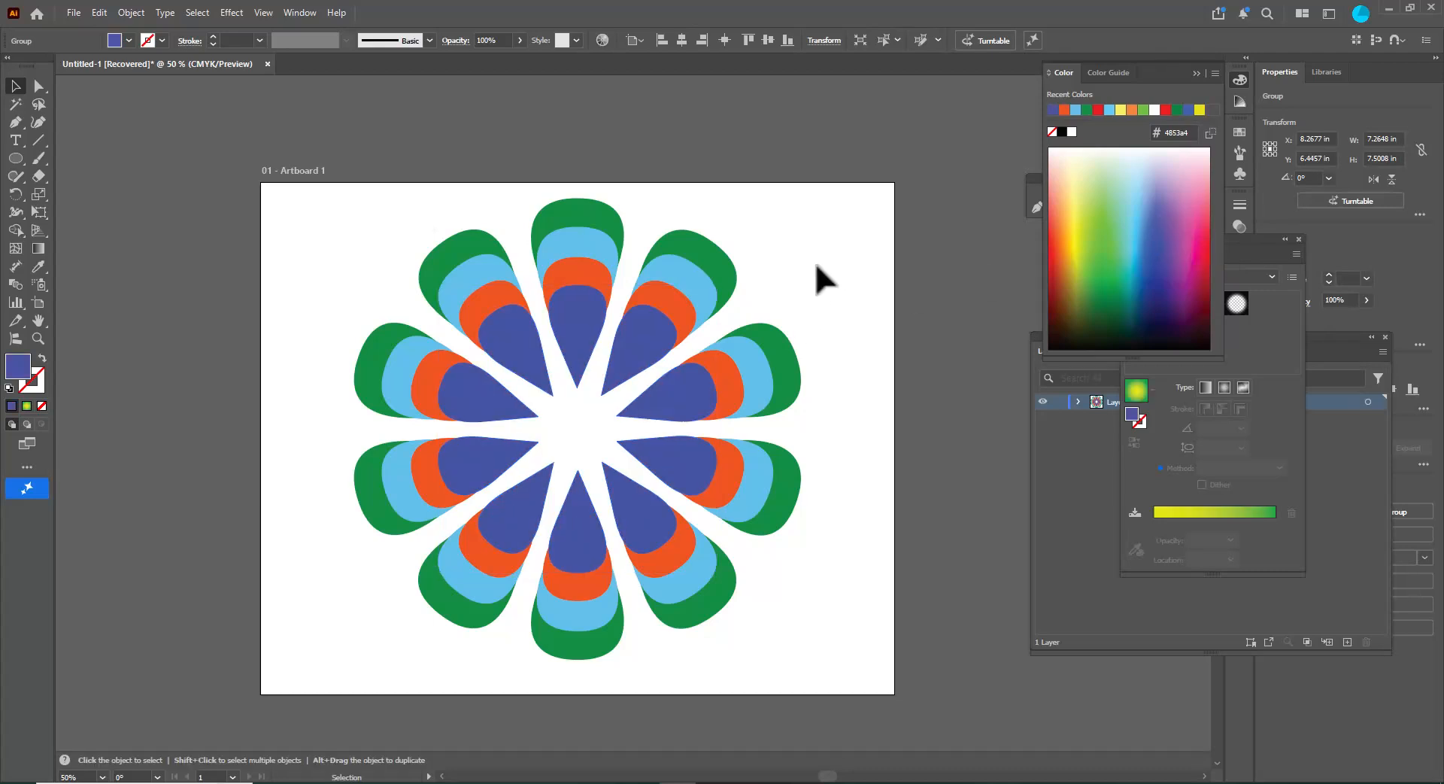
Duplicate the indigo petals in front, scale the copy around its centre to about 5.87 in wide, and fill it pale yellow.
left_click(636, 359)
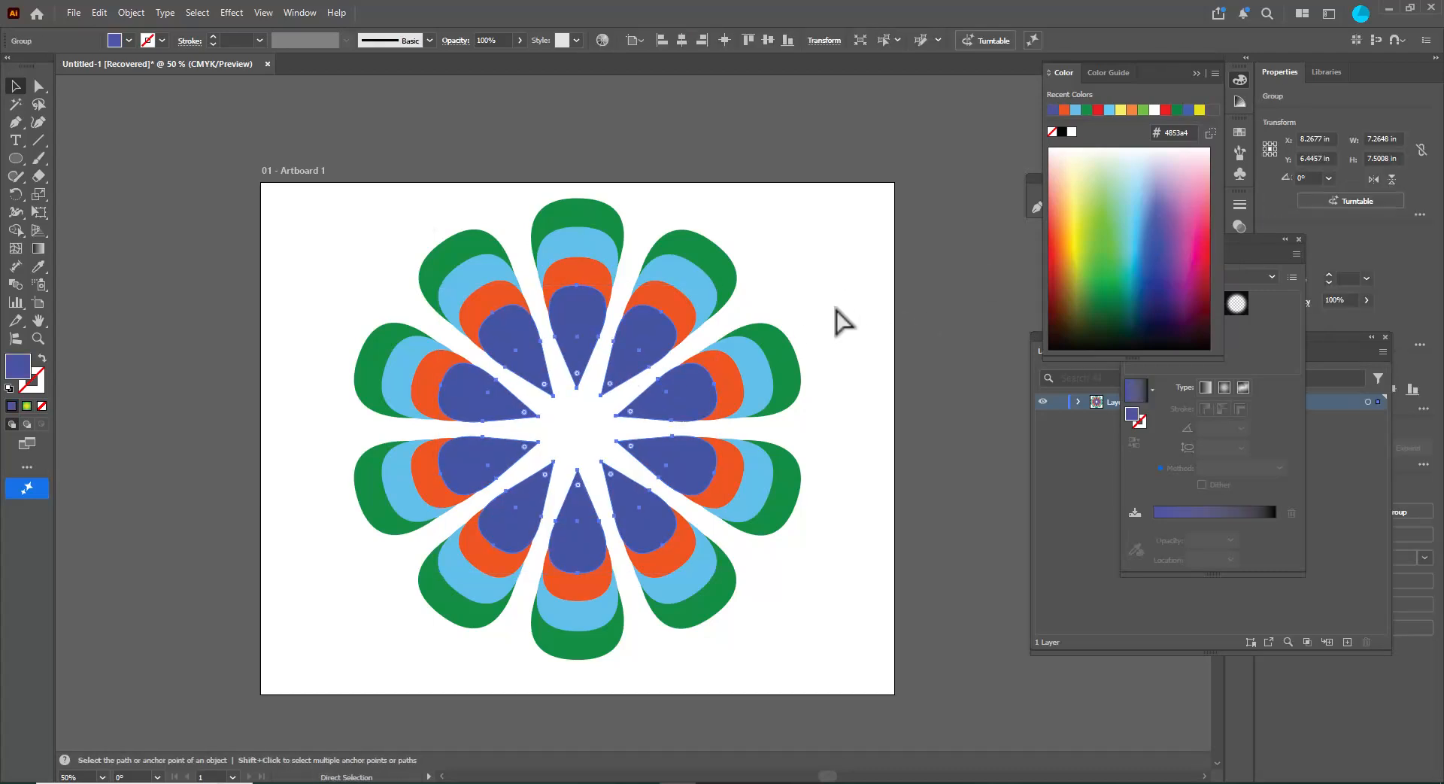
left_click_drag(717, 286, 691, 313)
left_click(1076, 204)
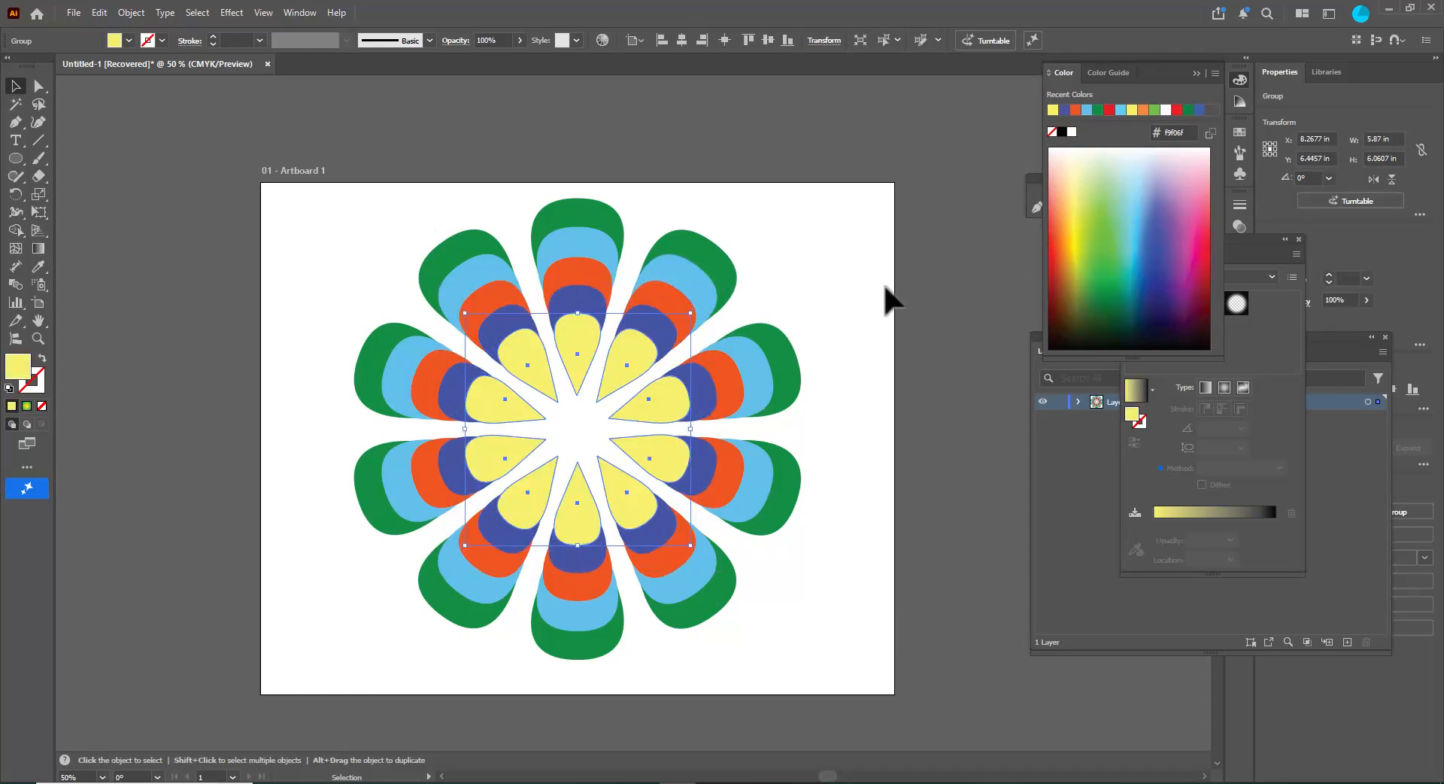
Duplicate the pale yellow petals in front, scale the copy around its centre to about 4.42 in wide, and fill it magenta purple.
key("v")
left_click_drag(690, 313, 662, 341)
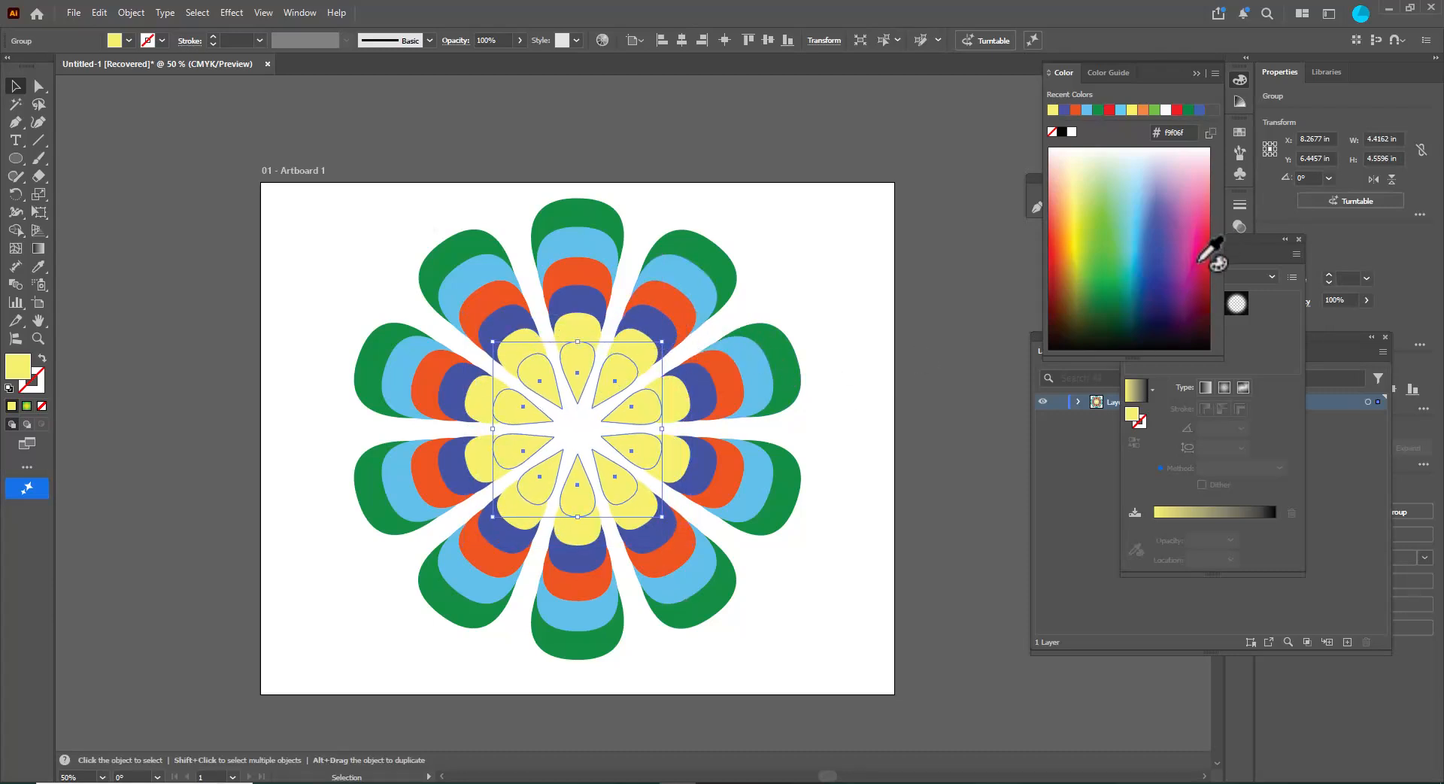
left_click(1199, 280)
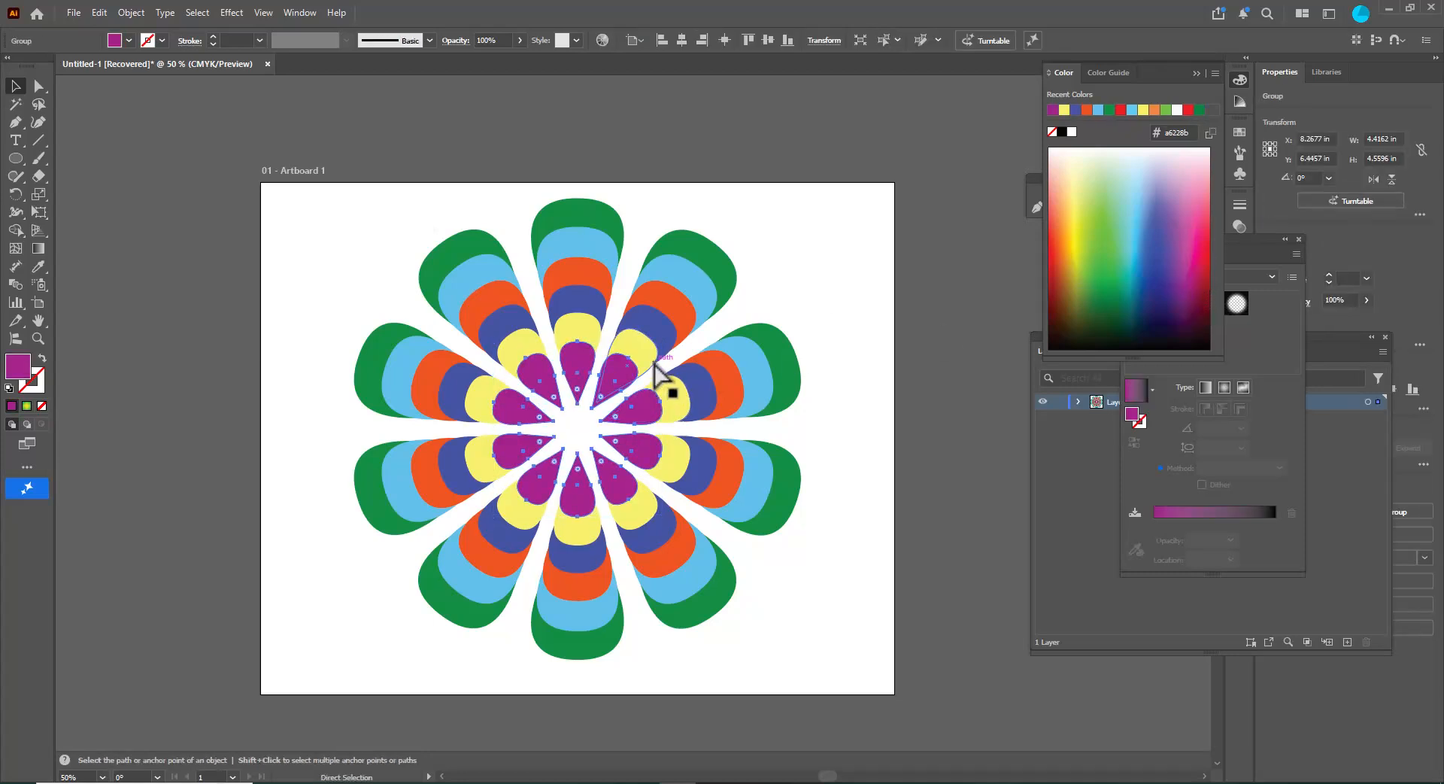
Duplicate the magenta petals in front, scale the copy around its centre to about 3.34 in wide, and fill it peach.
left_click_drag(662, 342, 642, 364)
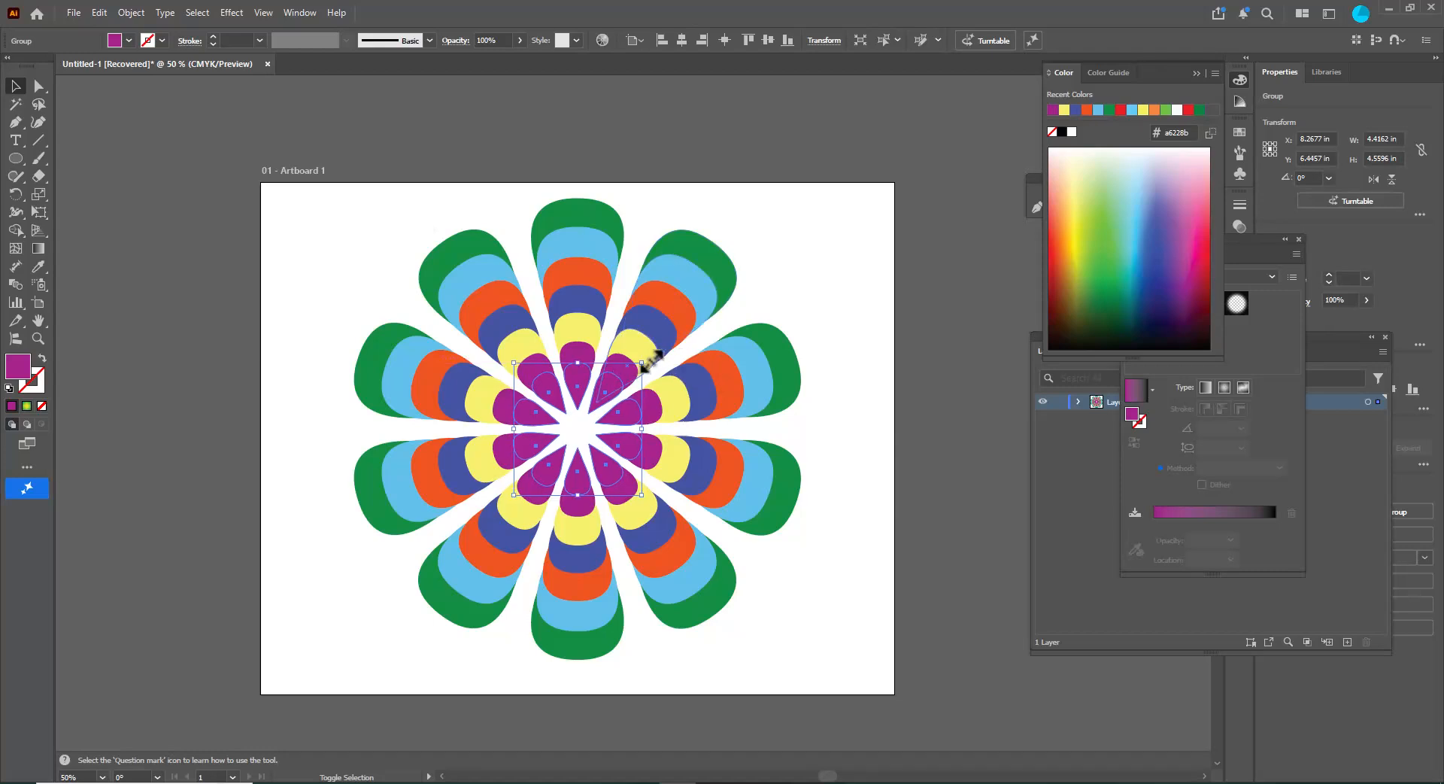
left_click(1059, 202)
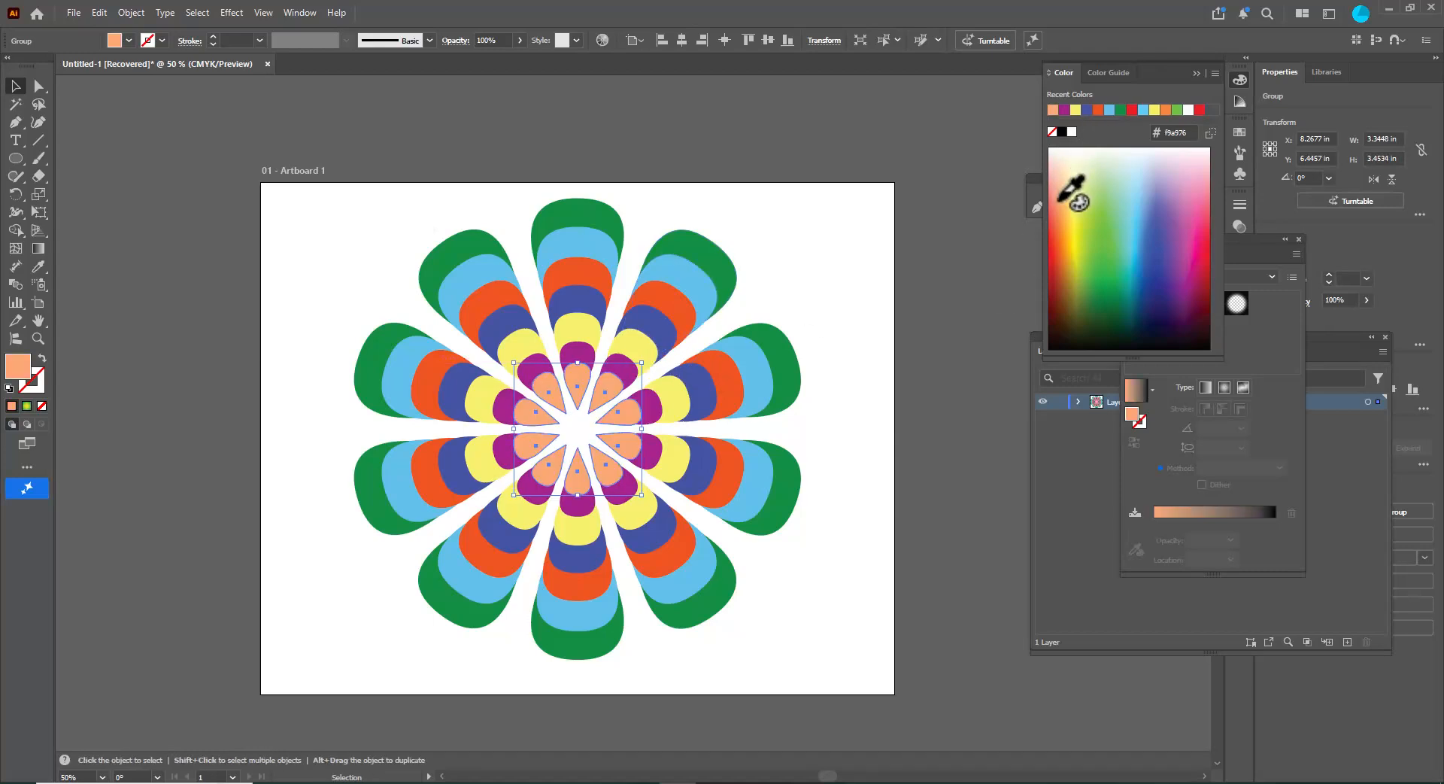
left_click(350, 282)
Draw a circle about 1.22 in wide at the flower's centre and fill it light green.
left_click(15, 158)
left_click_drag(580, 425, 598, 429)
left_click(1107, 218)
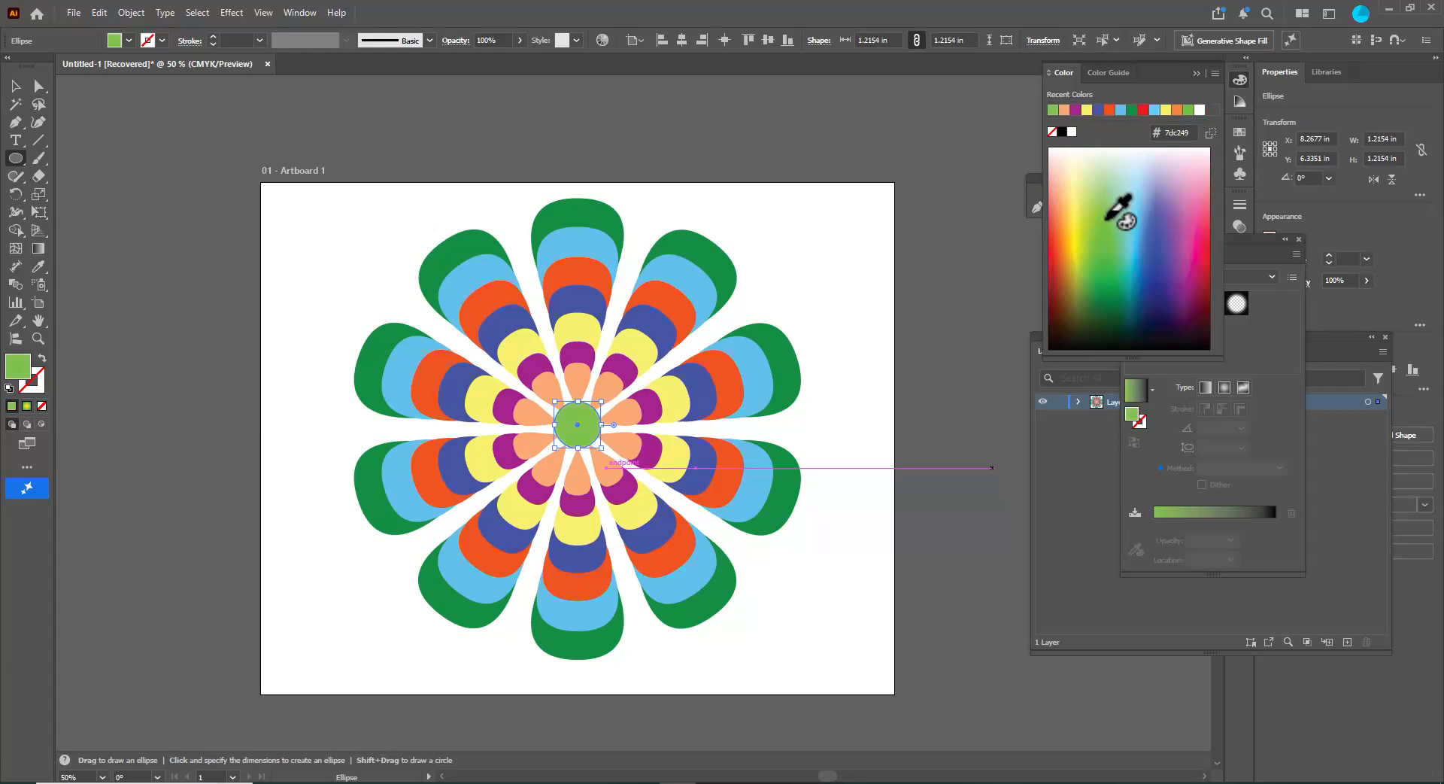
left_click(15, 85)
left_click(376, 310)
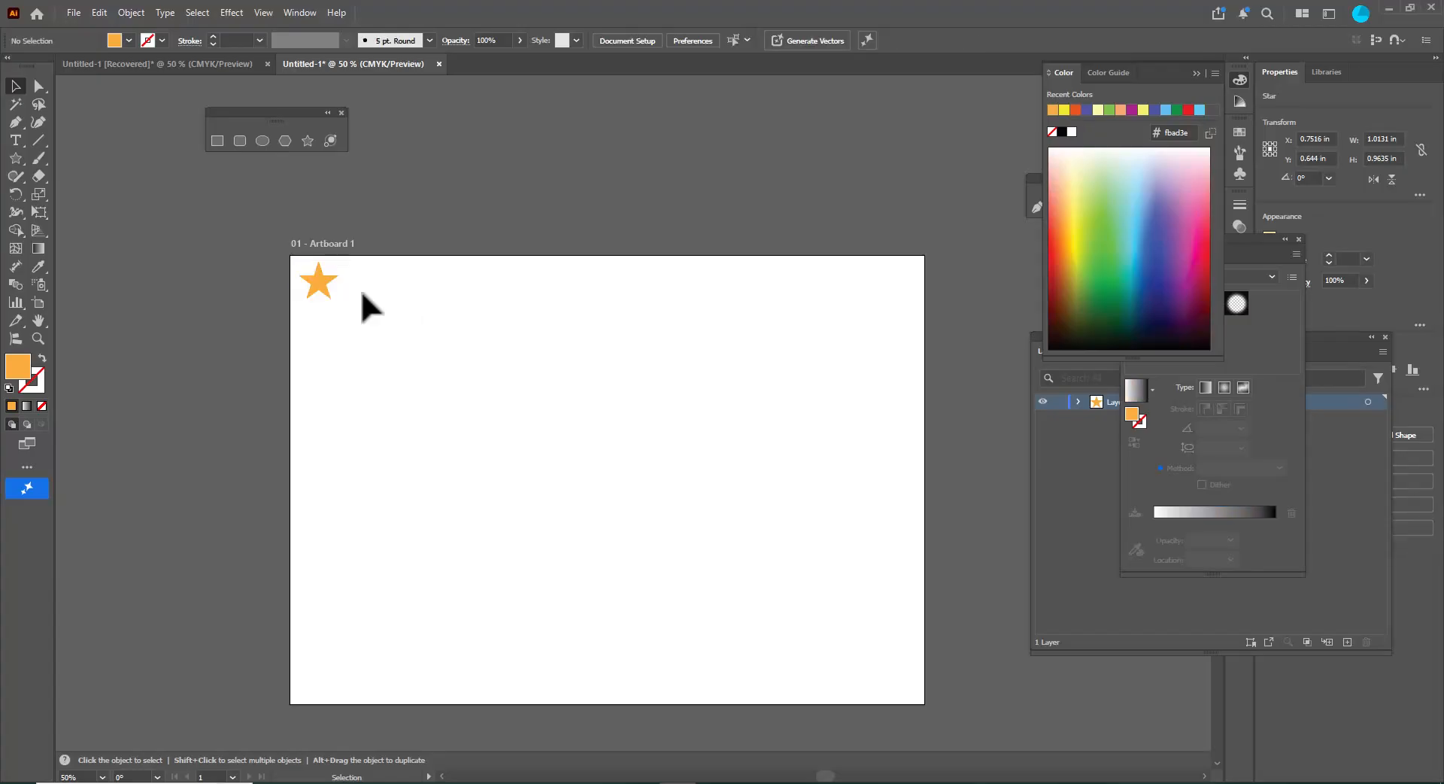
Copy the orange star about 1.16 in to its right and repeat the copy until 14 stars span the artboard's top edge.
left_click(324, 284)
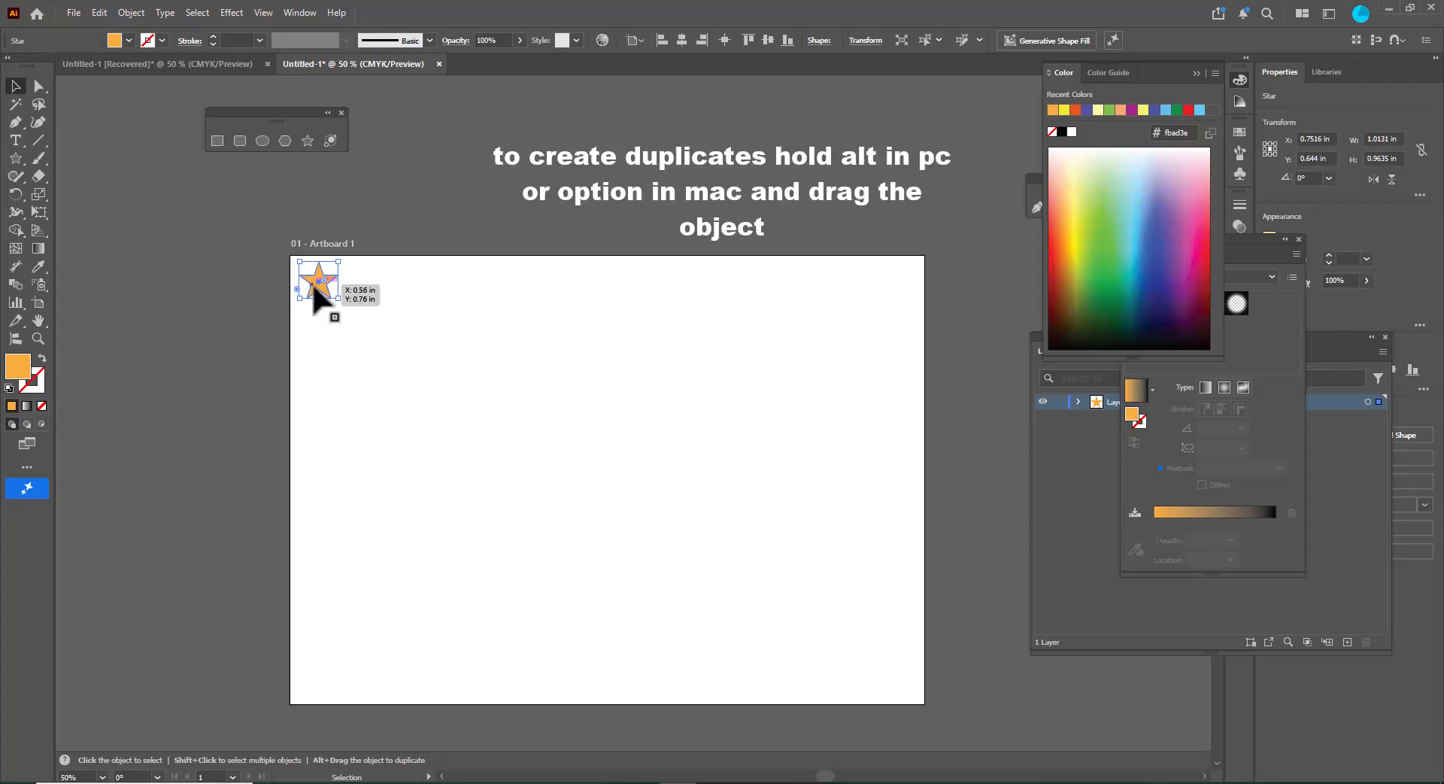
left_click_drag(316, 290, 358, 287)
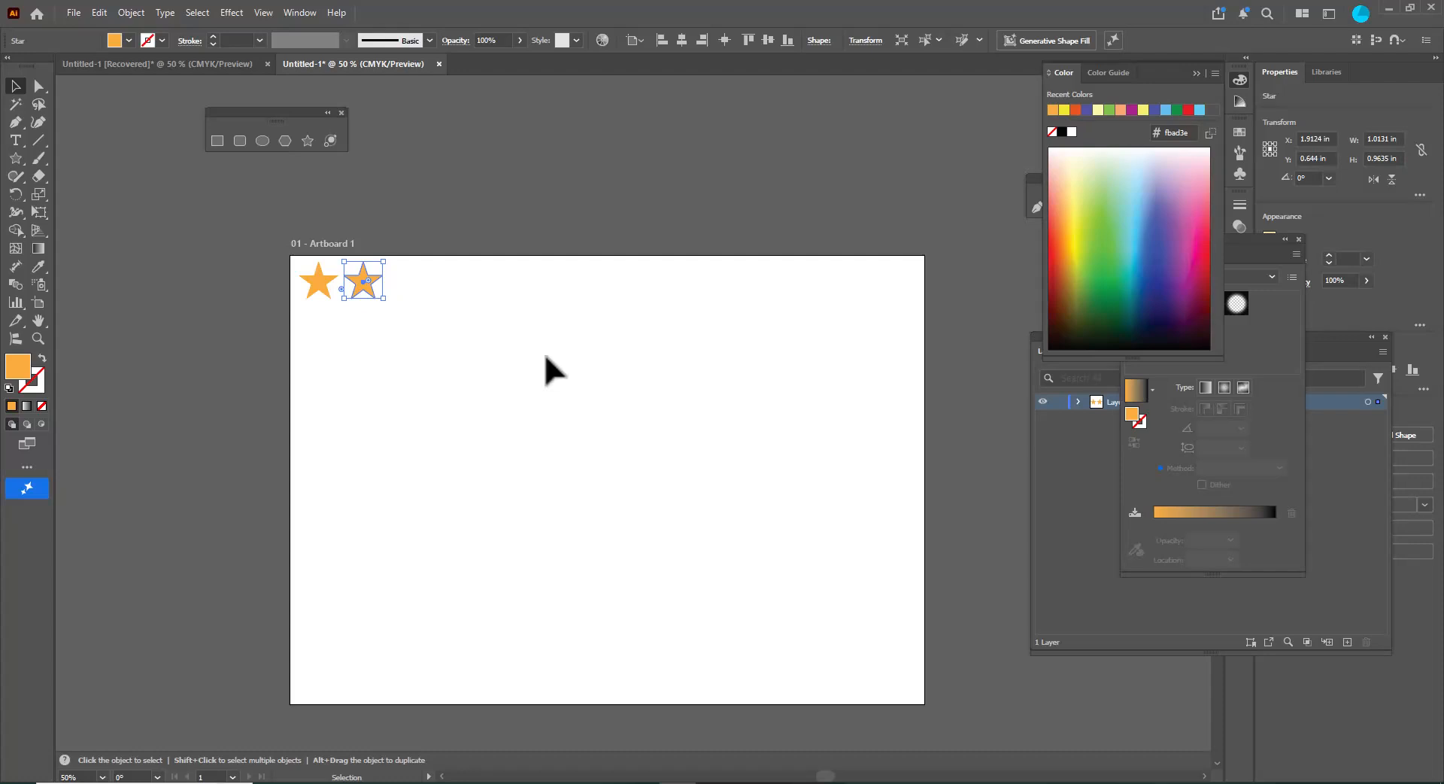
key("ctrl+d")
key("ctrl+d")
key("ctrl+d")
key("ctrl+d")
key("ctrl+d")
key("ctrl+d")
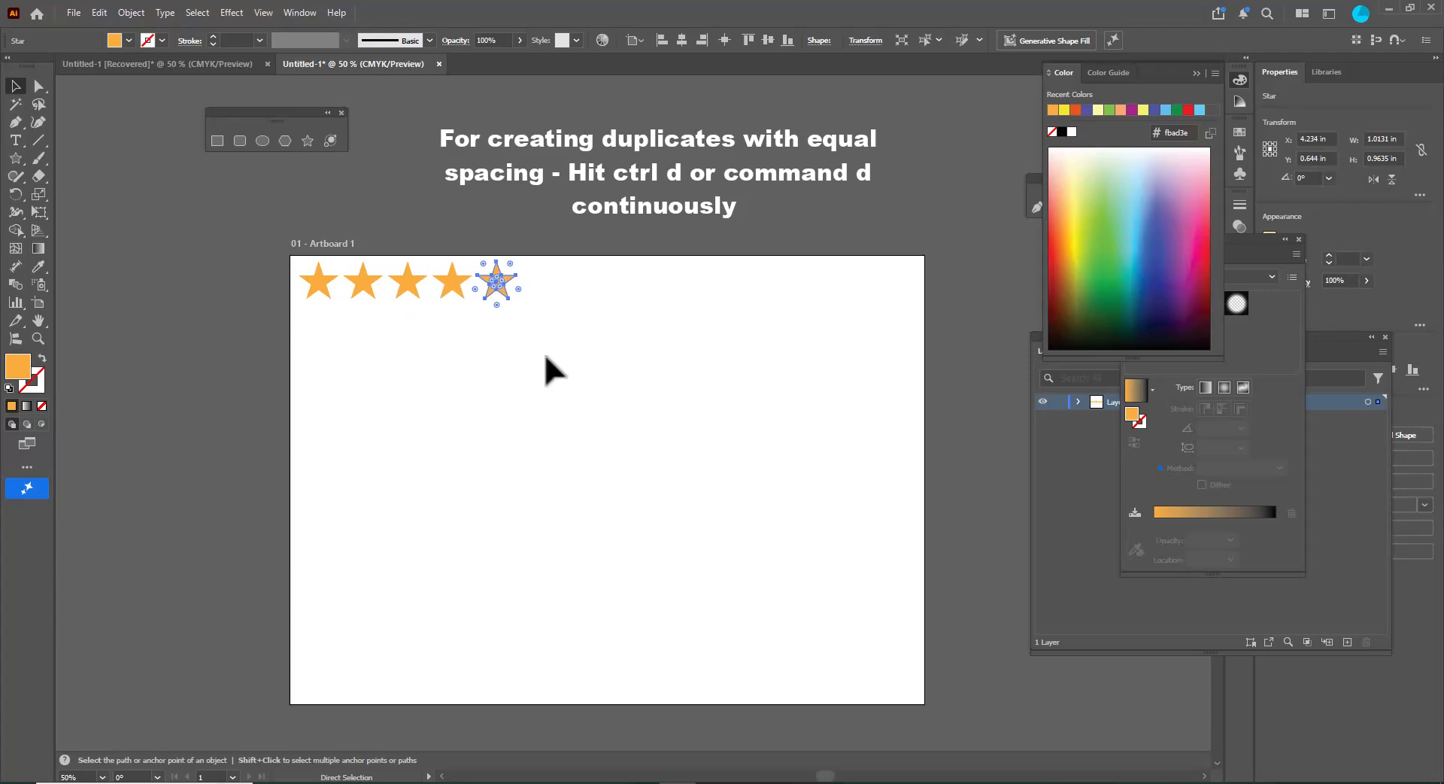
key("ctrl+d")
key("ctrl+d")
key("ctrl+d")
key("ctrl+d")
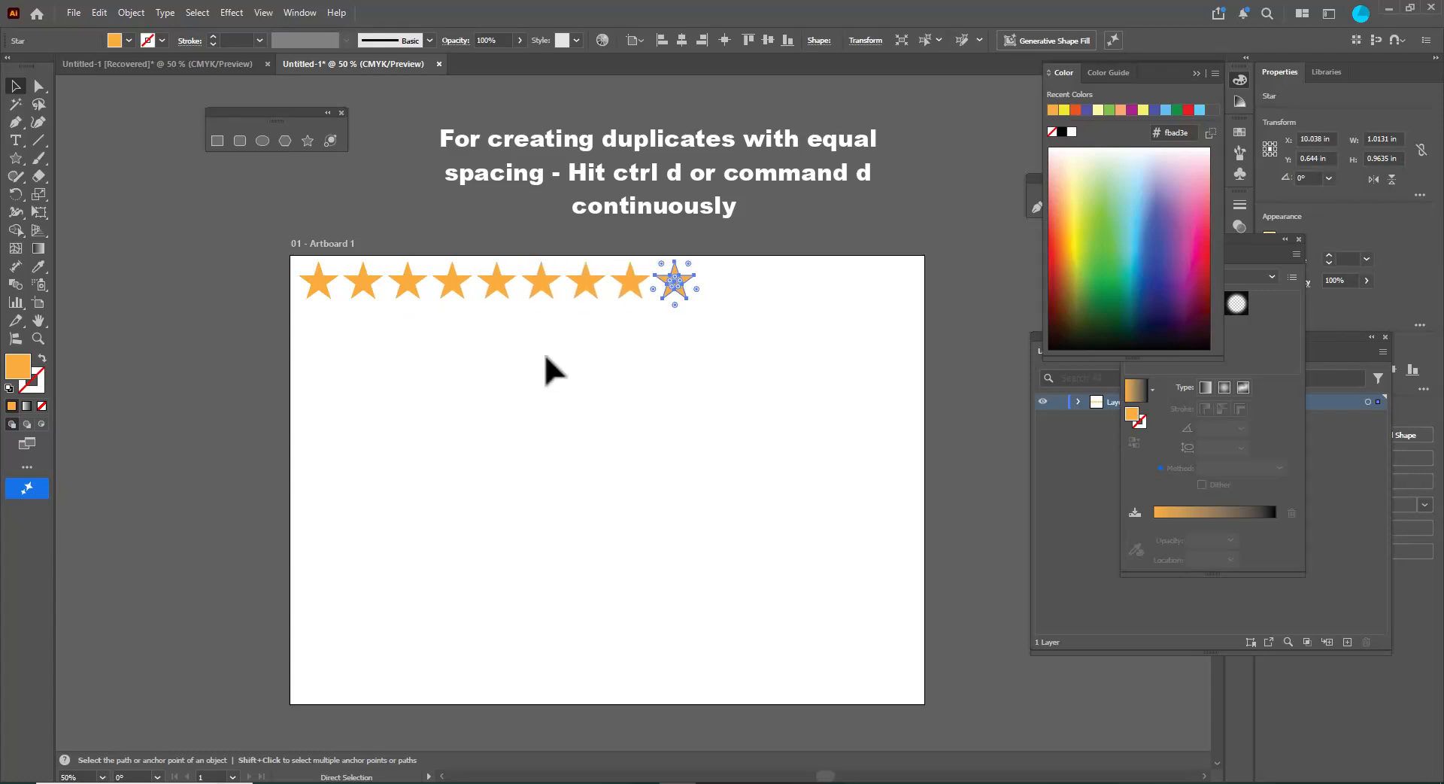
key("ctrl+d")
key("ctrl+d")
key("v")
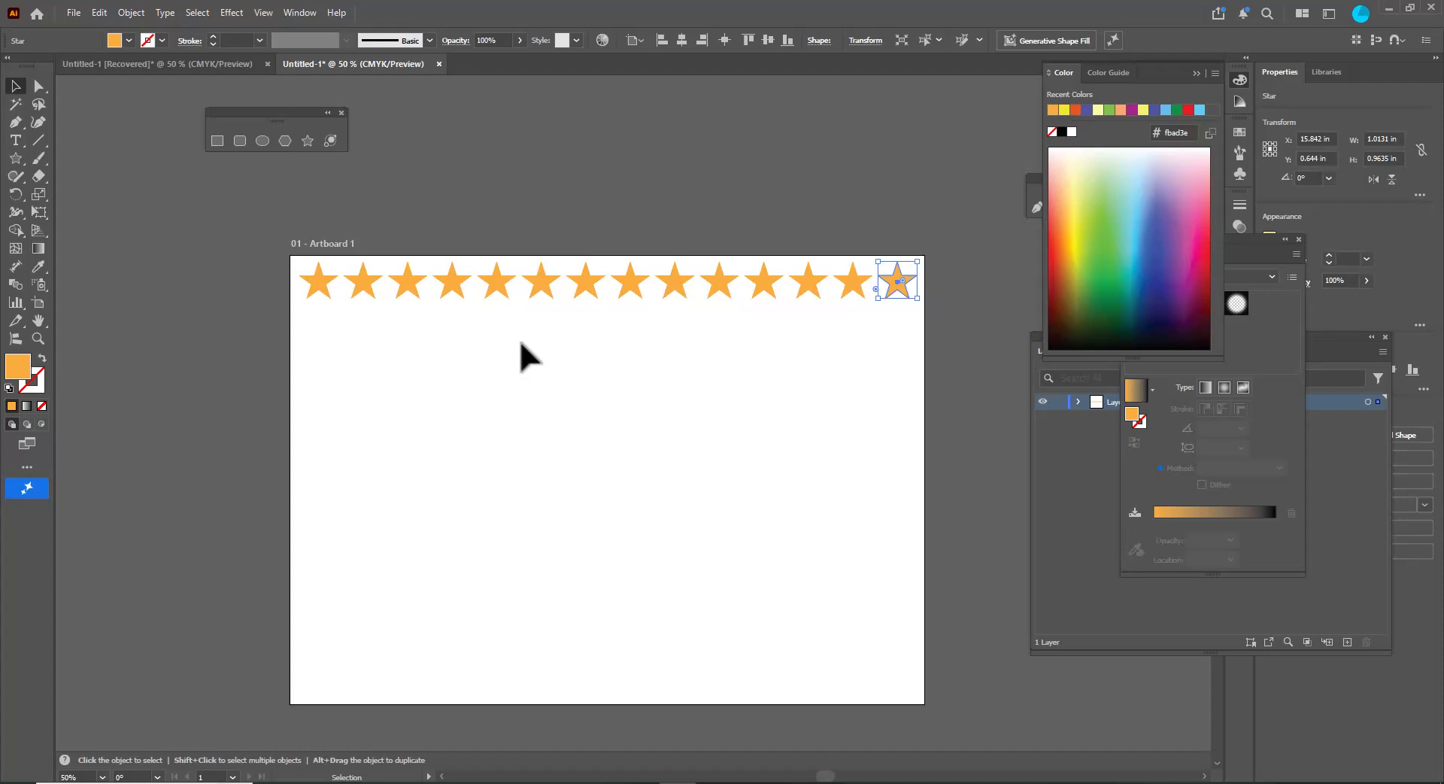
Copy the top-left corner star about 1.14 in straight down and repeat until 10 stars line the artboard's left edge.
left_click(320, 285)
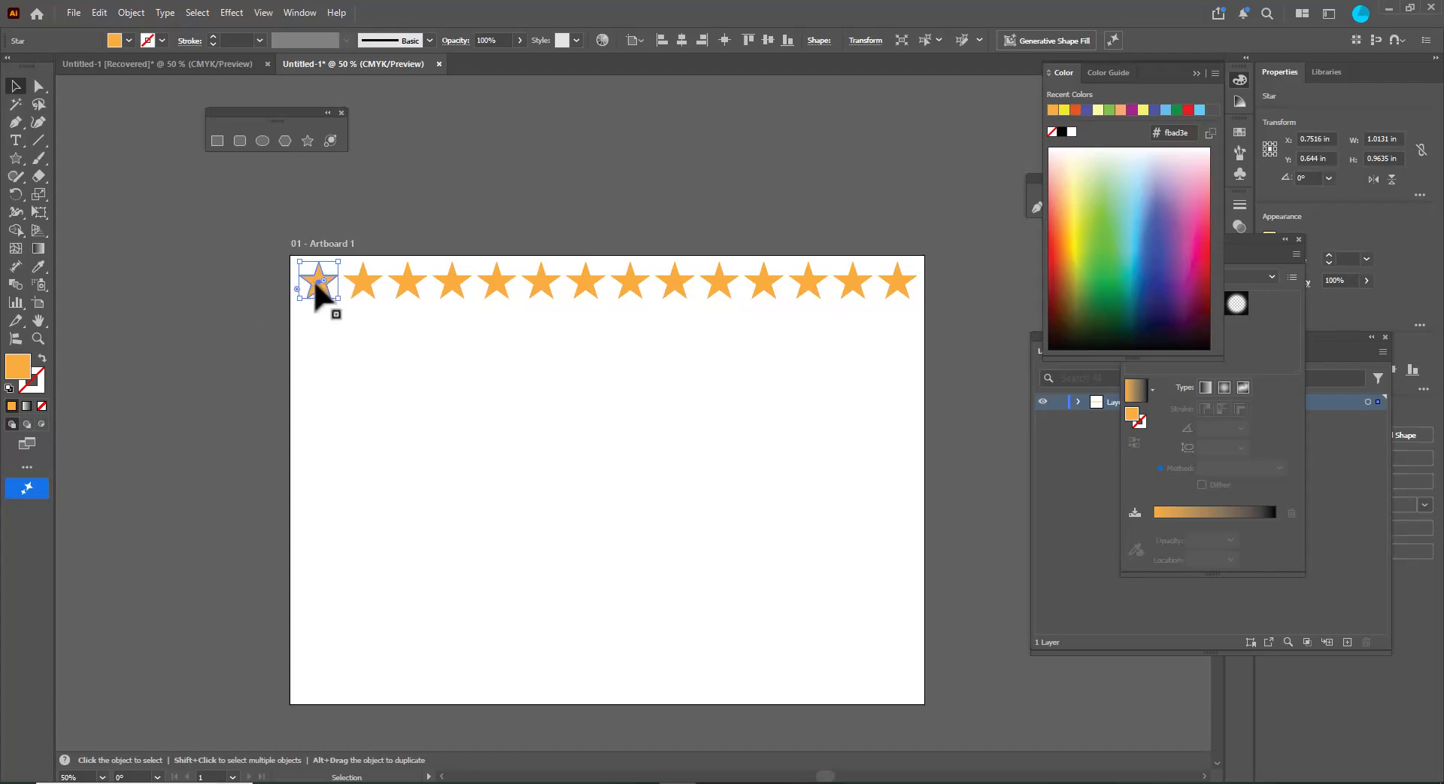
left_click_drag(316, 286, 314, 323)
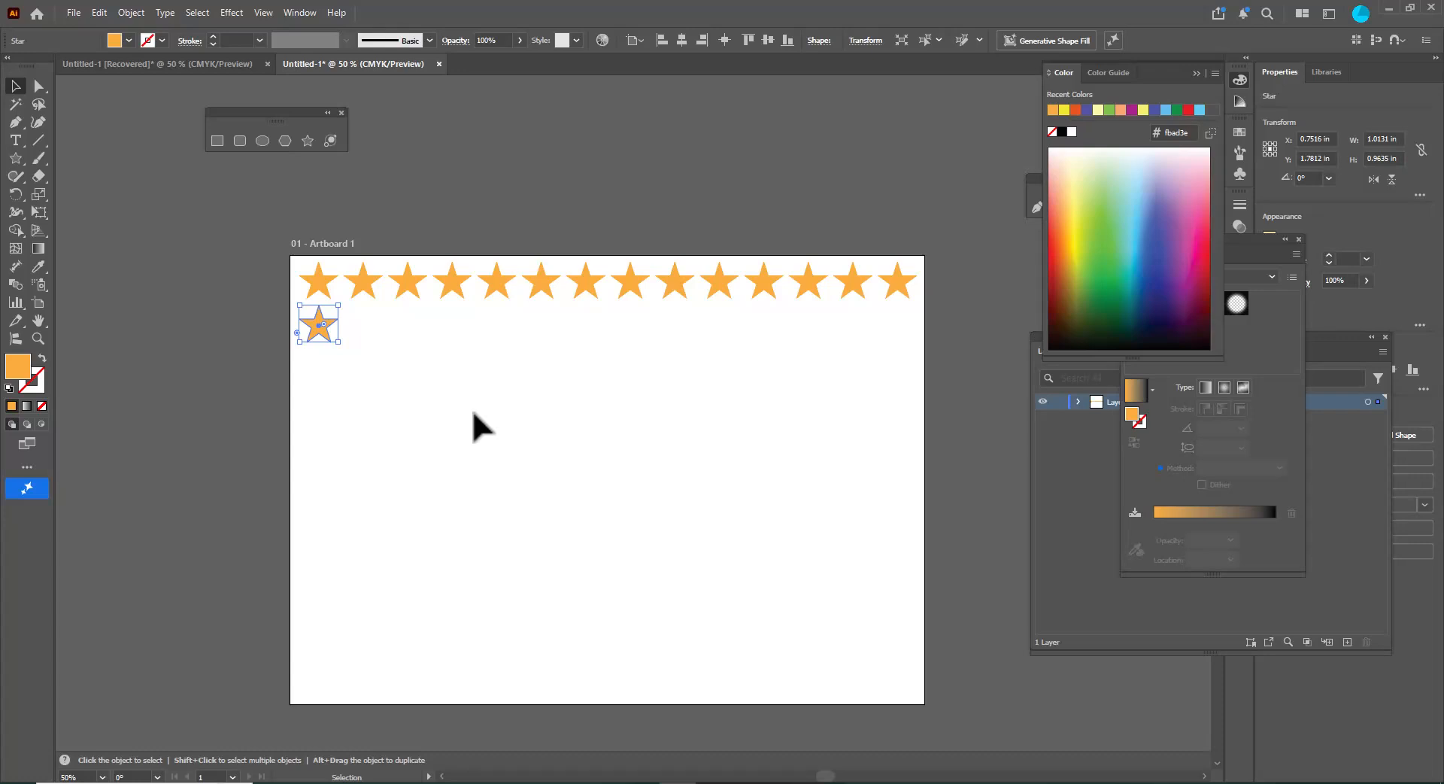
key("a")
key("ctrl+d")
key("ctrl+d")
key("ctrl+d")
key("ctrl+d")
key("ctrl+d")
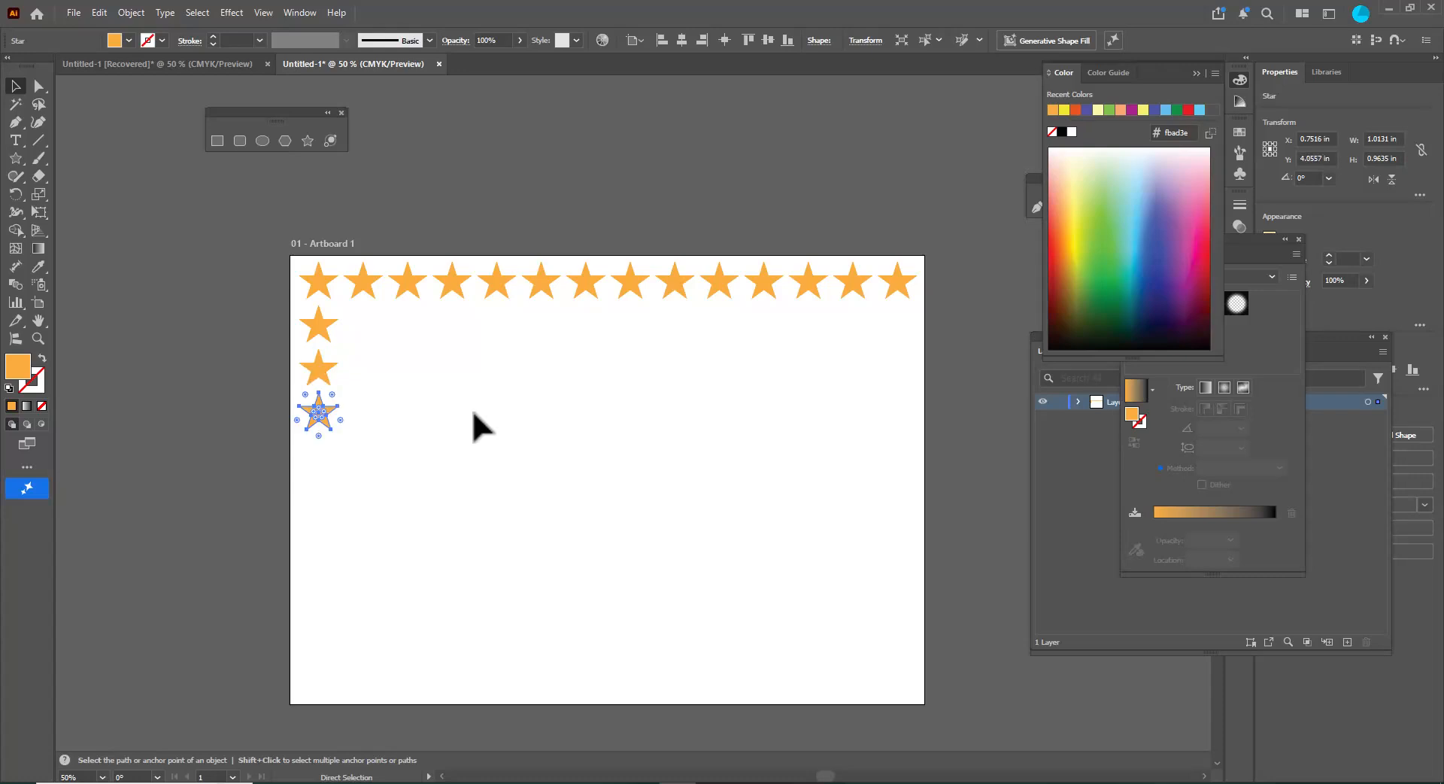
key("ctrl+d")
key("ctrl+d")
key("ctrl+d")
key("v")
left_click(425, 587)
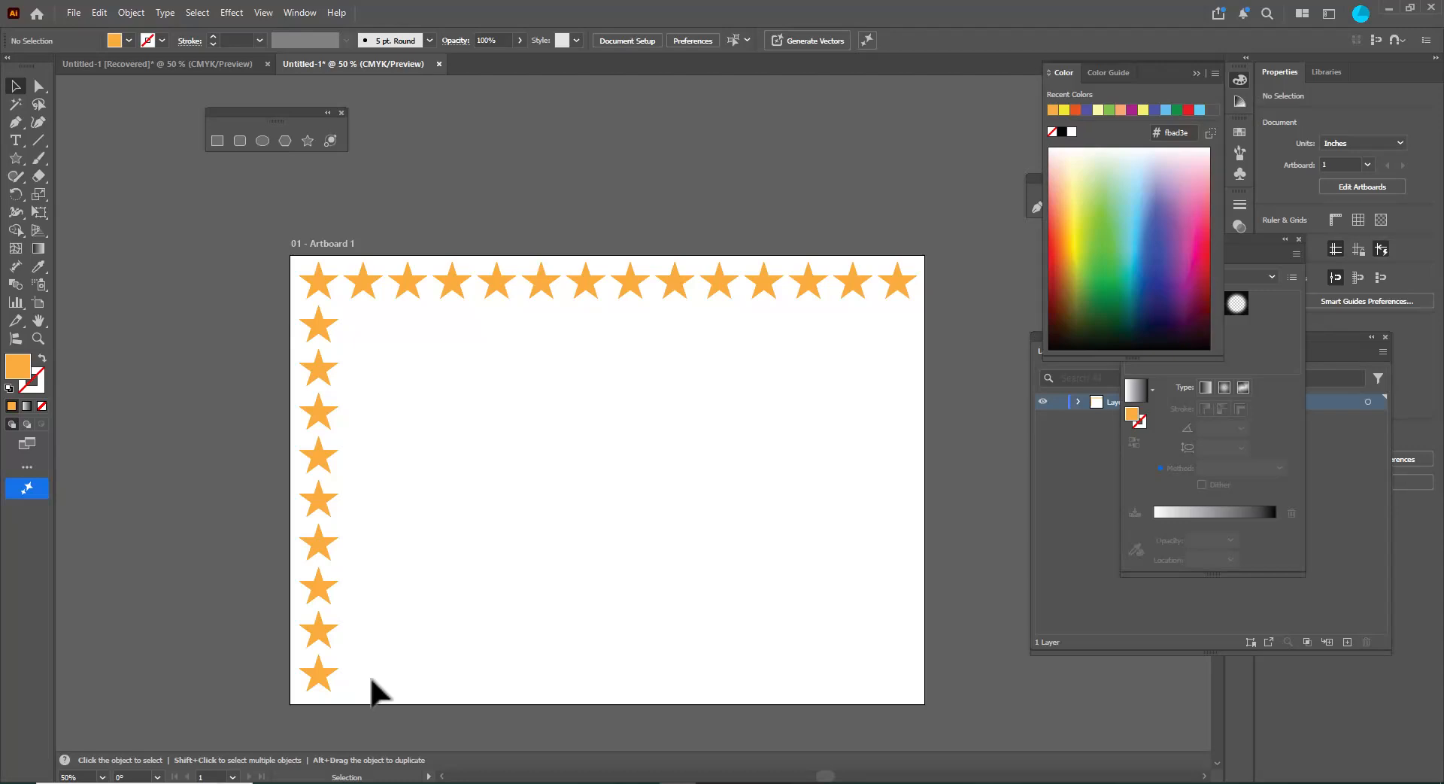
Copy the bottom-left corner star 1.01 in to its right and repeat until 16 stars span the artboard's bottom edge.
left_click(316, 677)
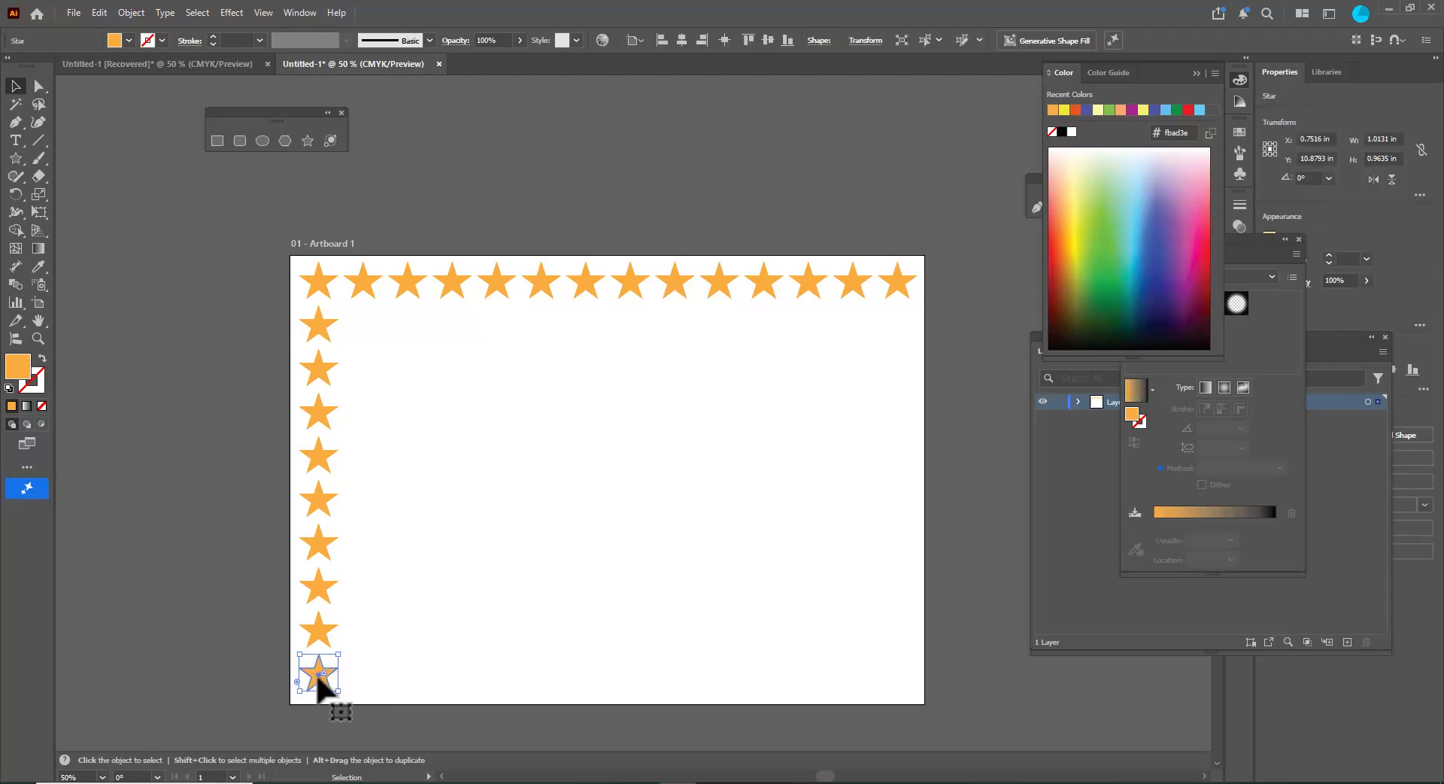
left_click_drag(318, 677, 359, 684)
key("ctrl+z")
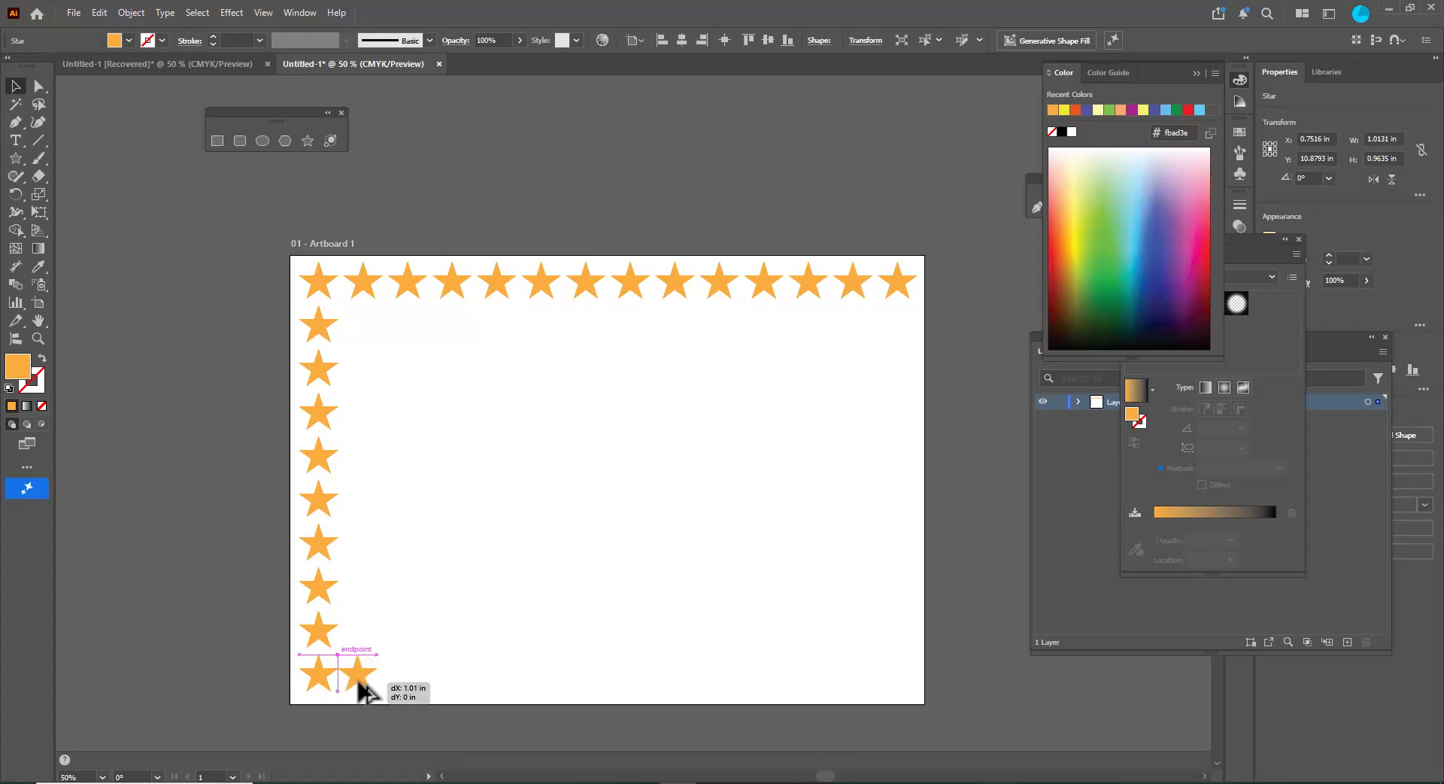
left_click_drag(359, 684, 359, 685)
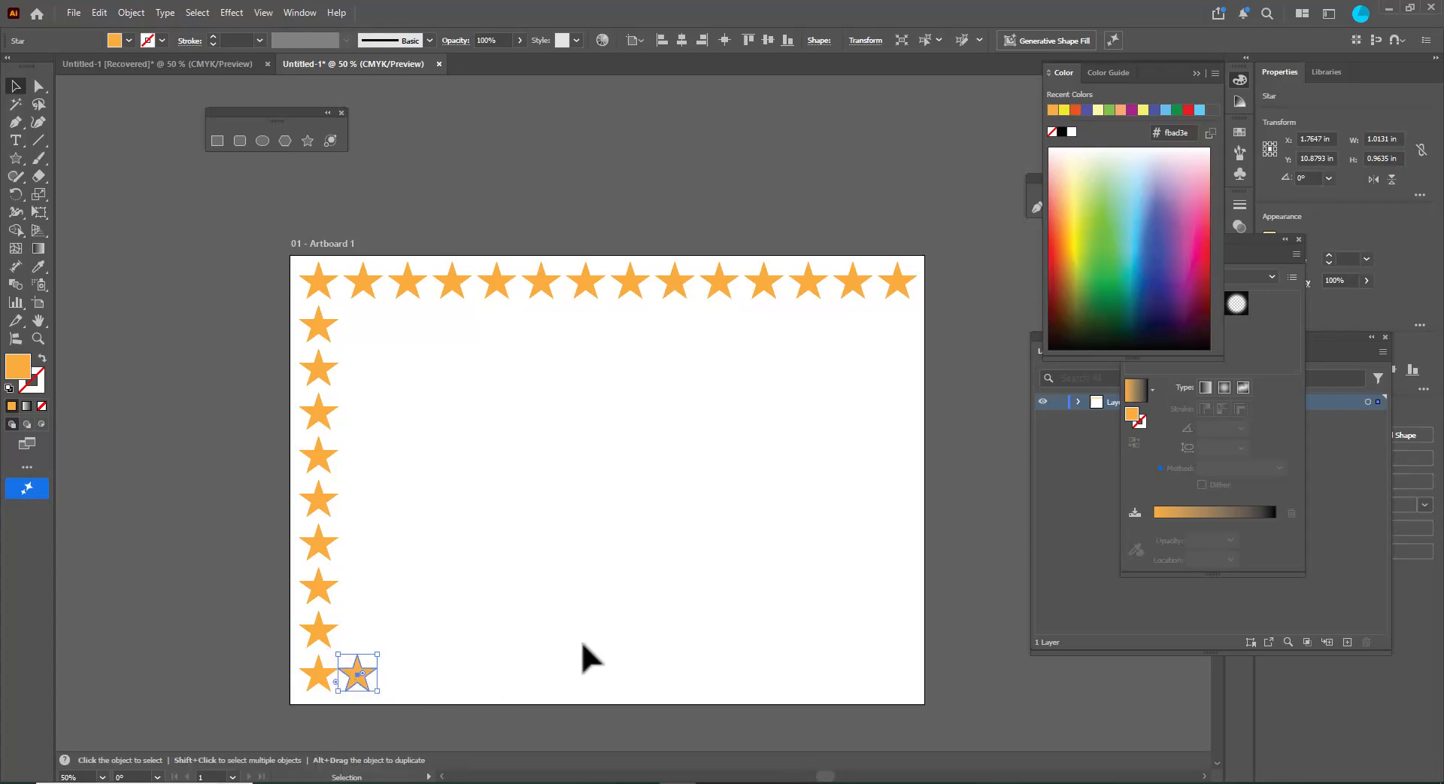
key("a")
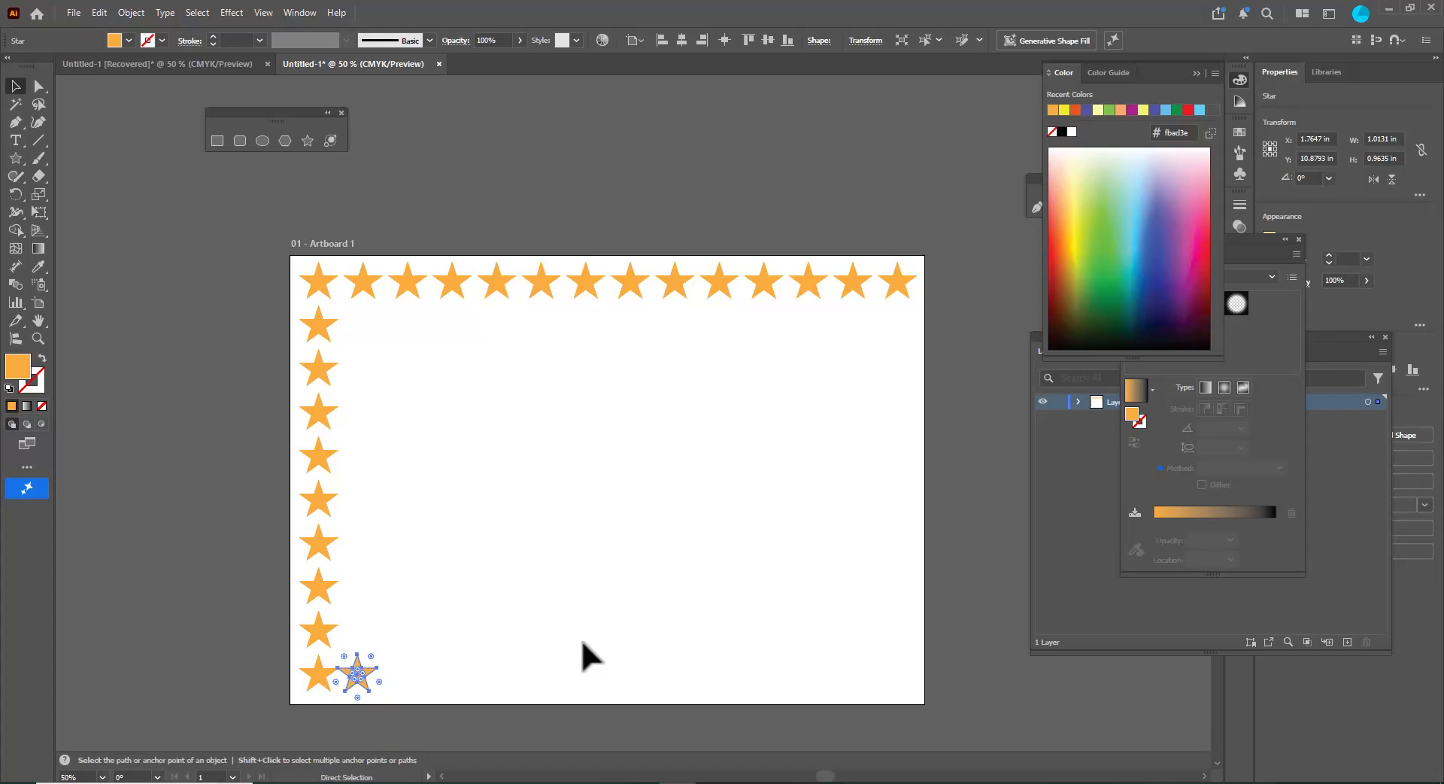
key("ctrl+d")
key("ctrl+d")
key("ctrl+d")
key("ctrl+d")
key("ctrl+d")
key("ctrl+d")
key("ctrl+d")
key("ctrl+d")
key("ctrl+d")
key("ctrl+d")
key("ctrl+d")
key("ctrl+d")
key("ctrl+d")
key("ctrl+d")
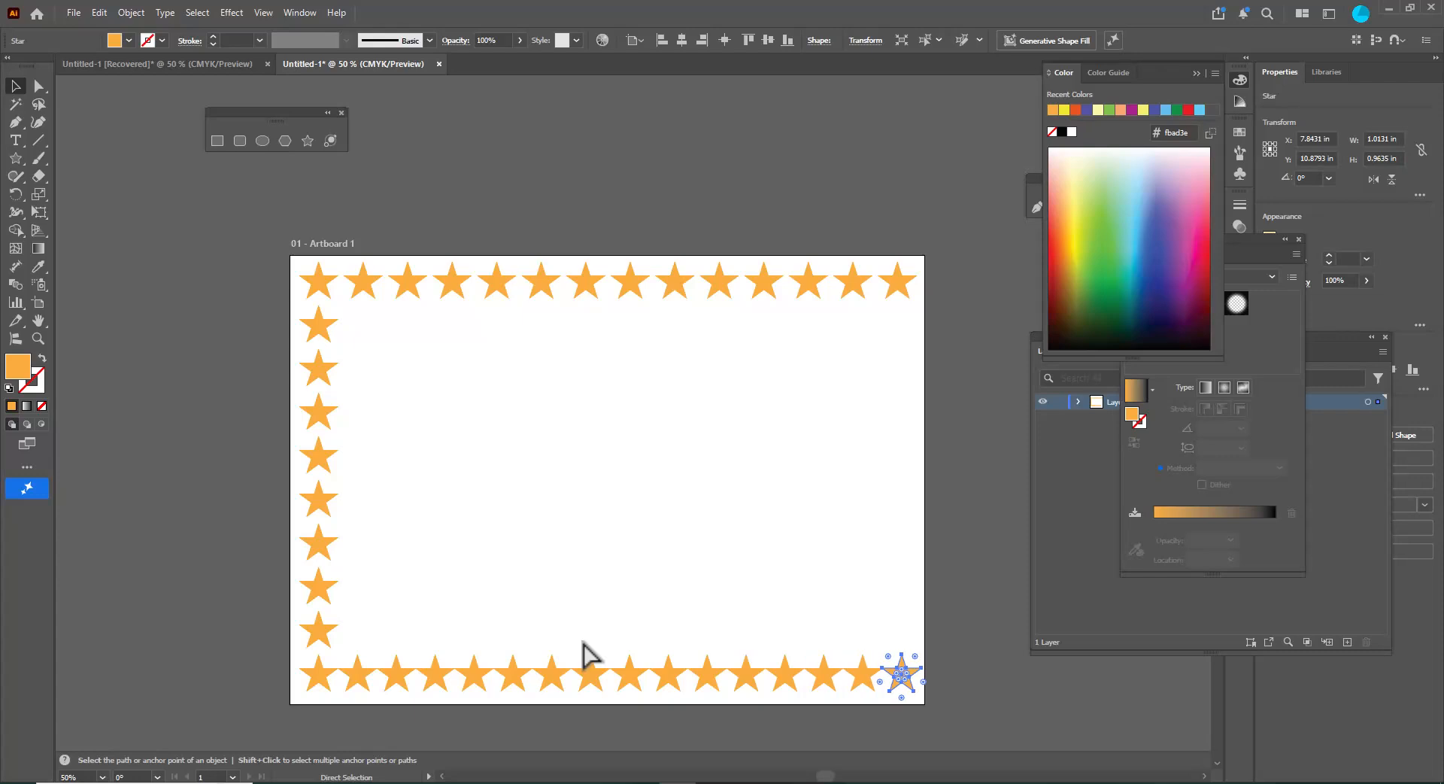
key("v")
left_click(808, 580)
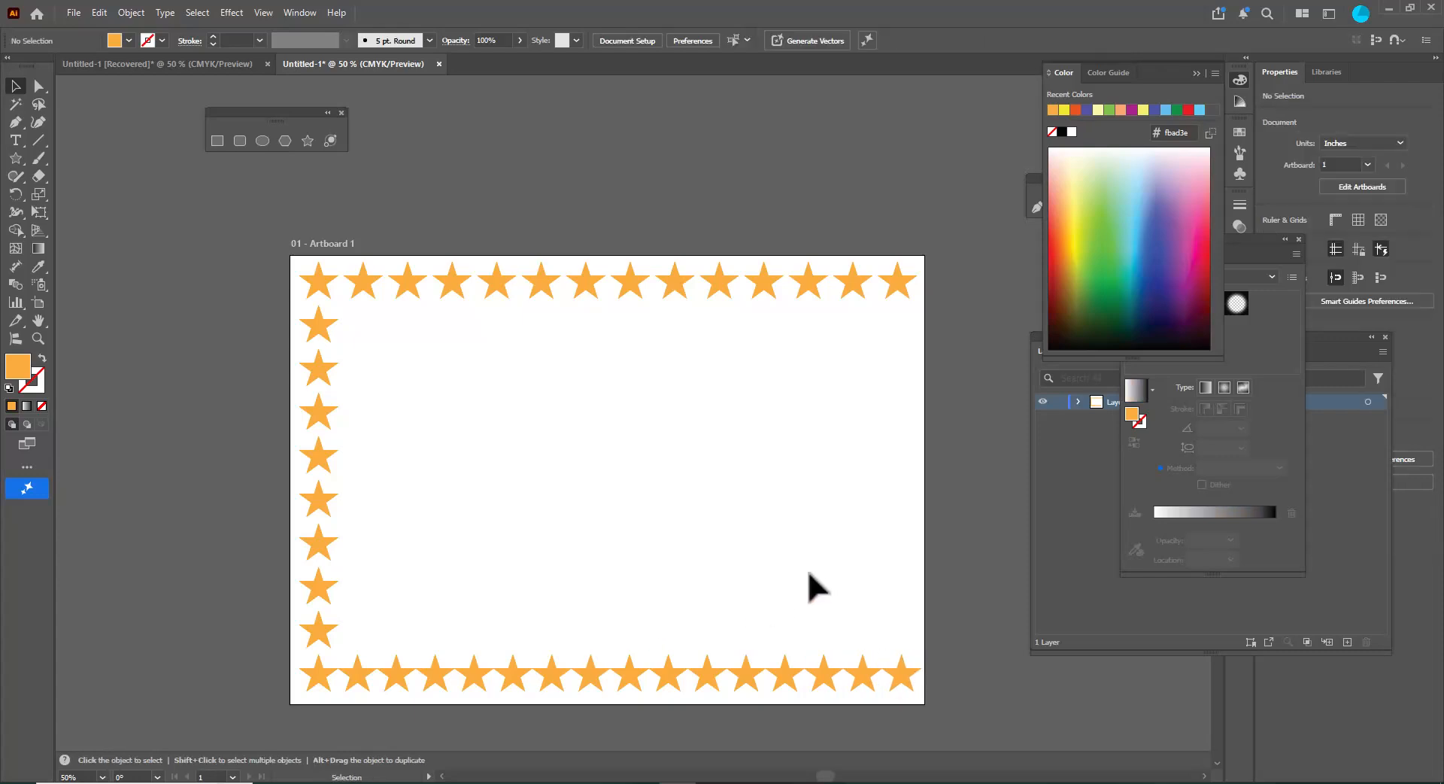
Try to line the artboard's right edge by copying the bottom-right corner star 0.96 in upward and repeating the copy.
left_click(904, 673)
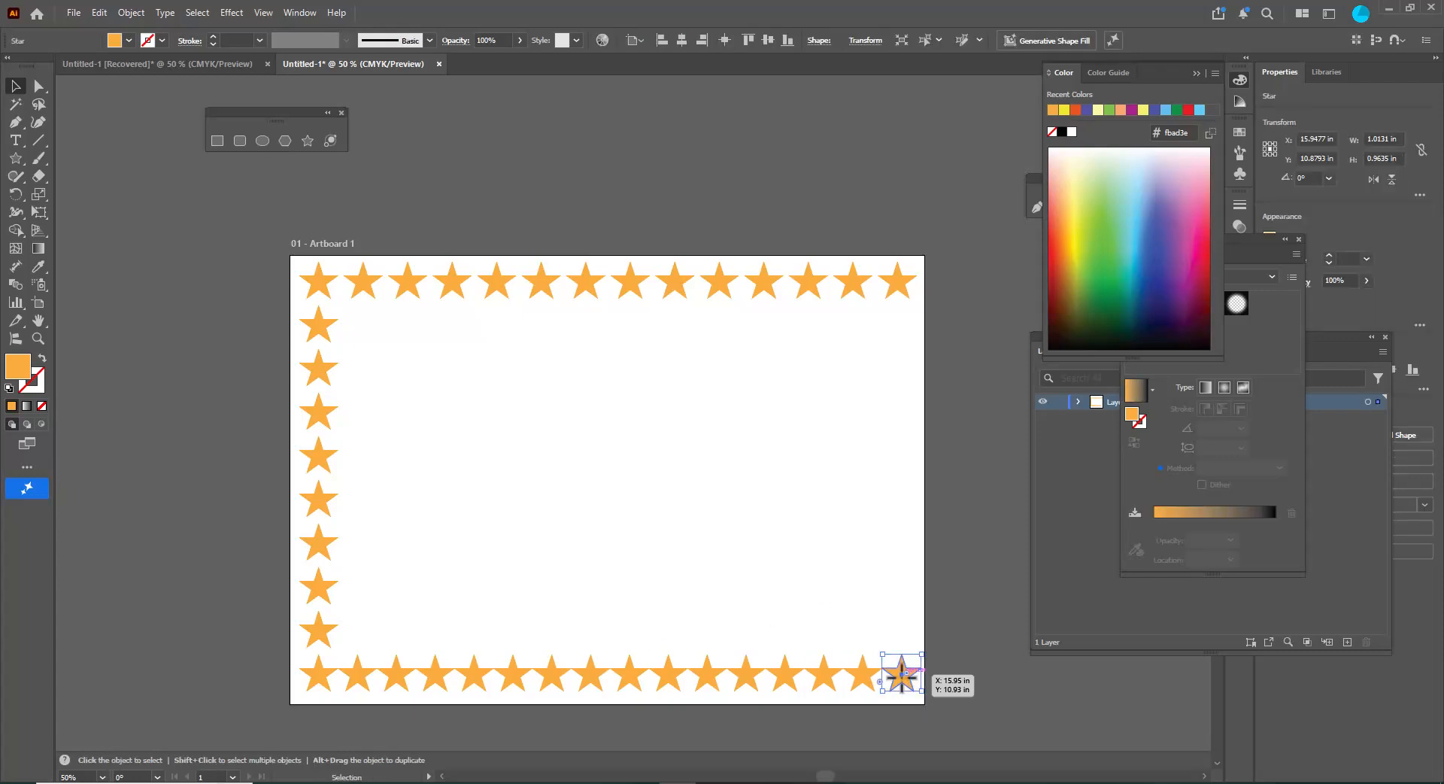
left_click_drag(904, 672, 903, 641)
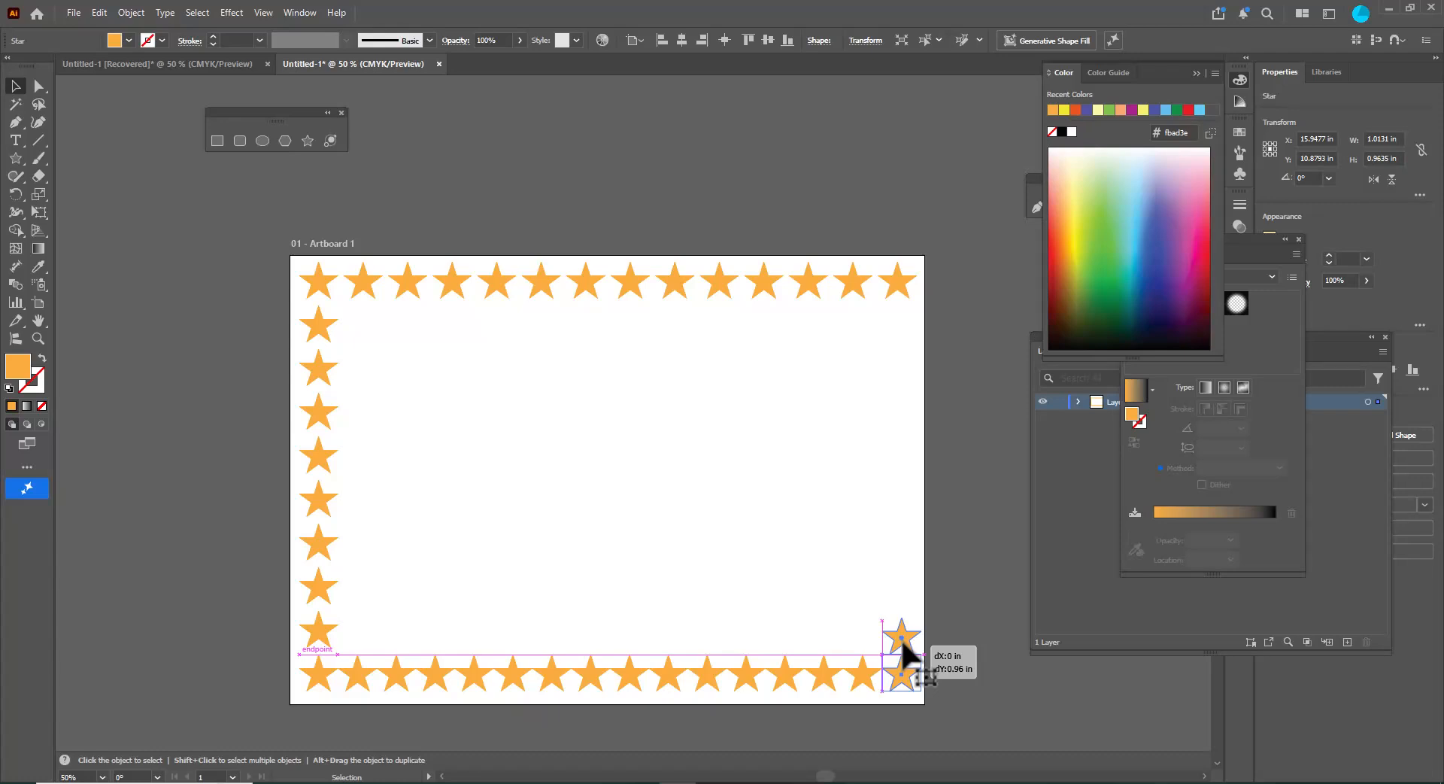
left_click_drag(902, 643, 904, 644)
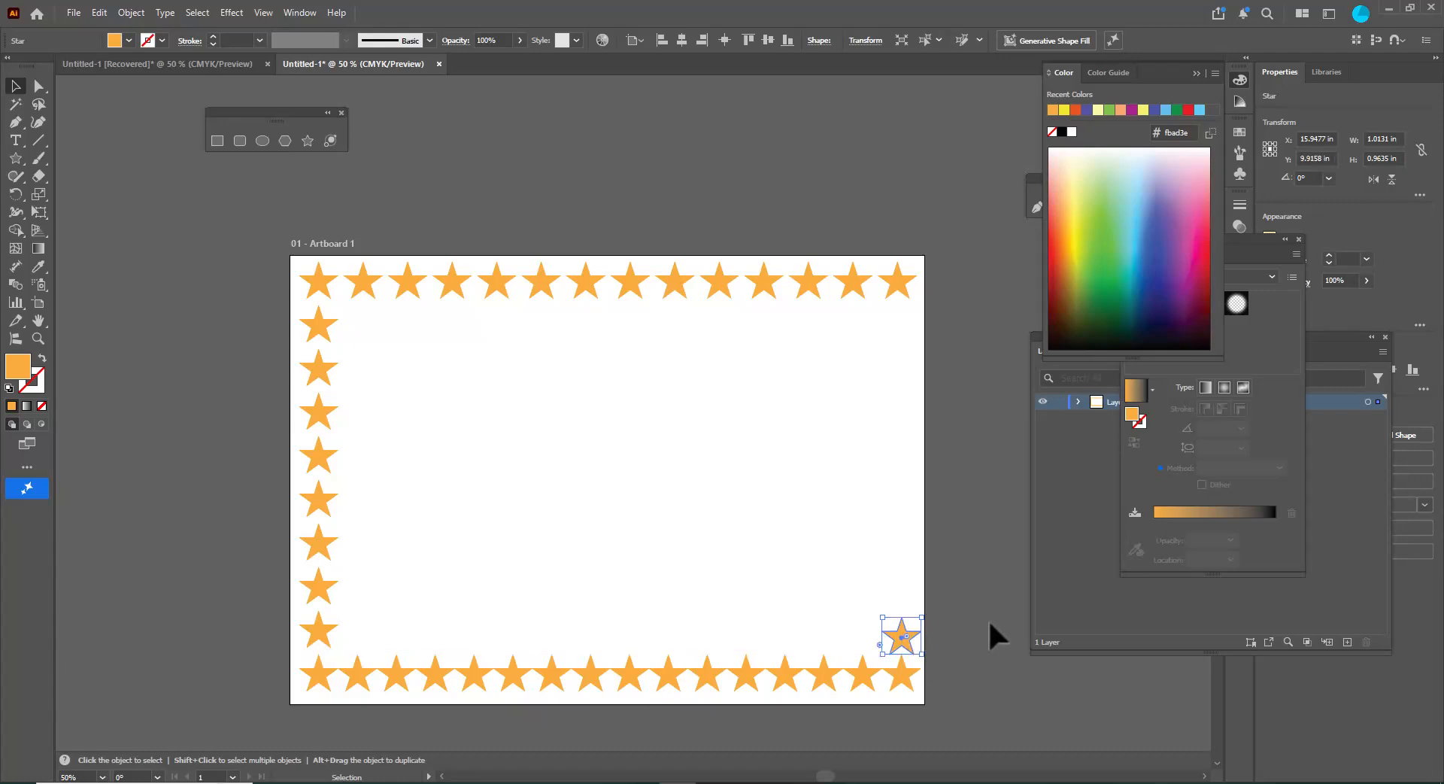
key("ctrl+d")
key("ctrl+d")
key("ctrl+d")
key("ctrl+d")
key("ctrl+d")
key("ctrl+d")
key("ctrl+d")
key("ctrl+d")
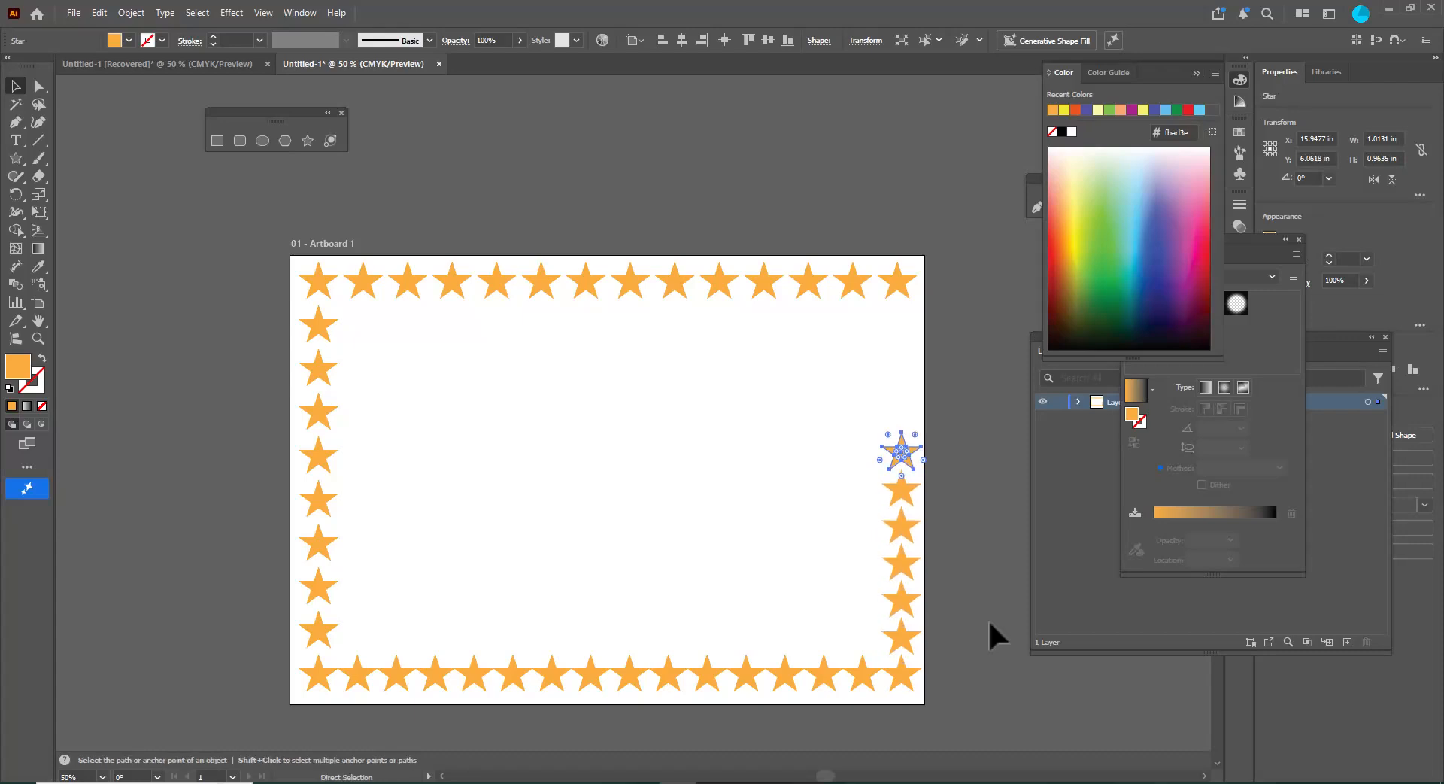
key("ctrl+d")
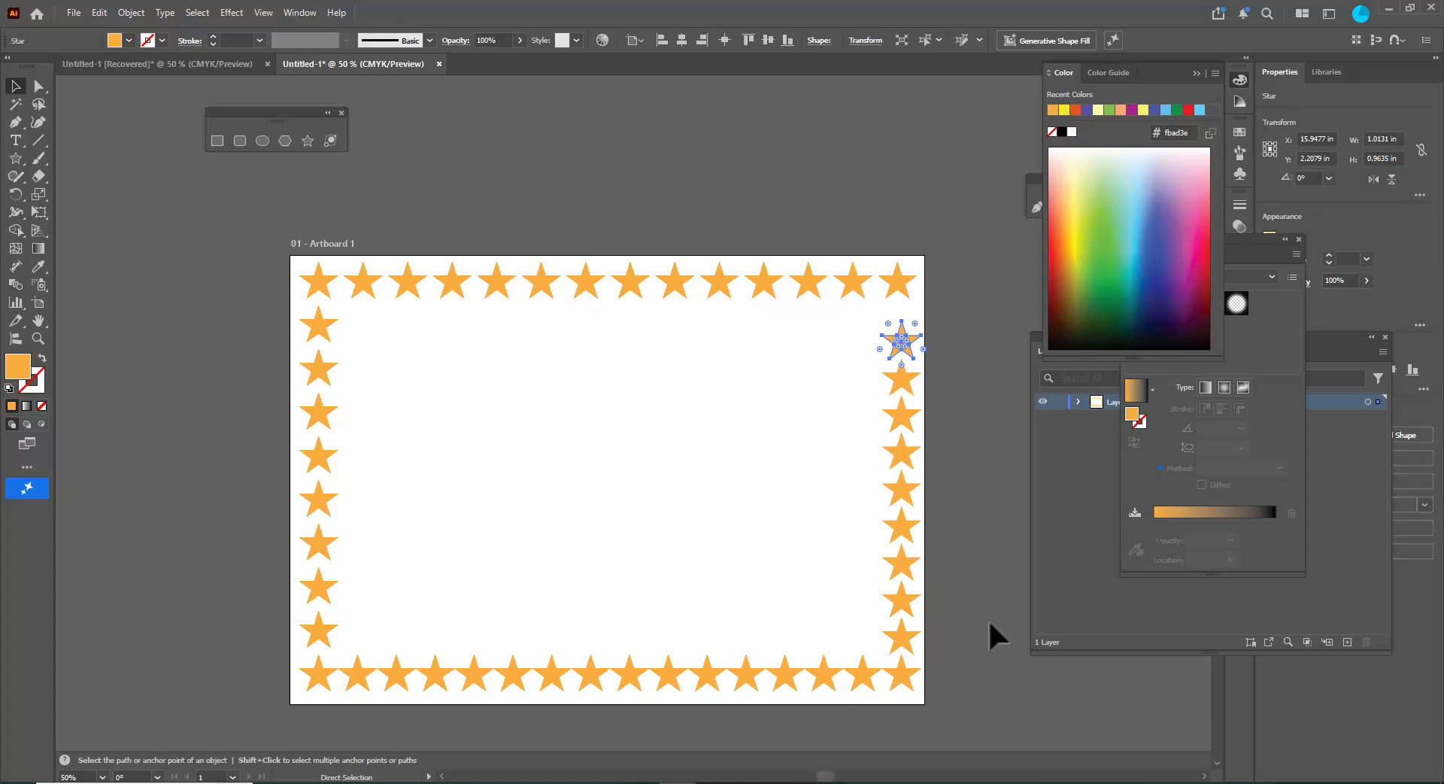
key("ctrl+d")
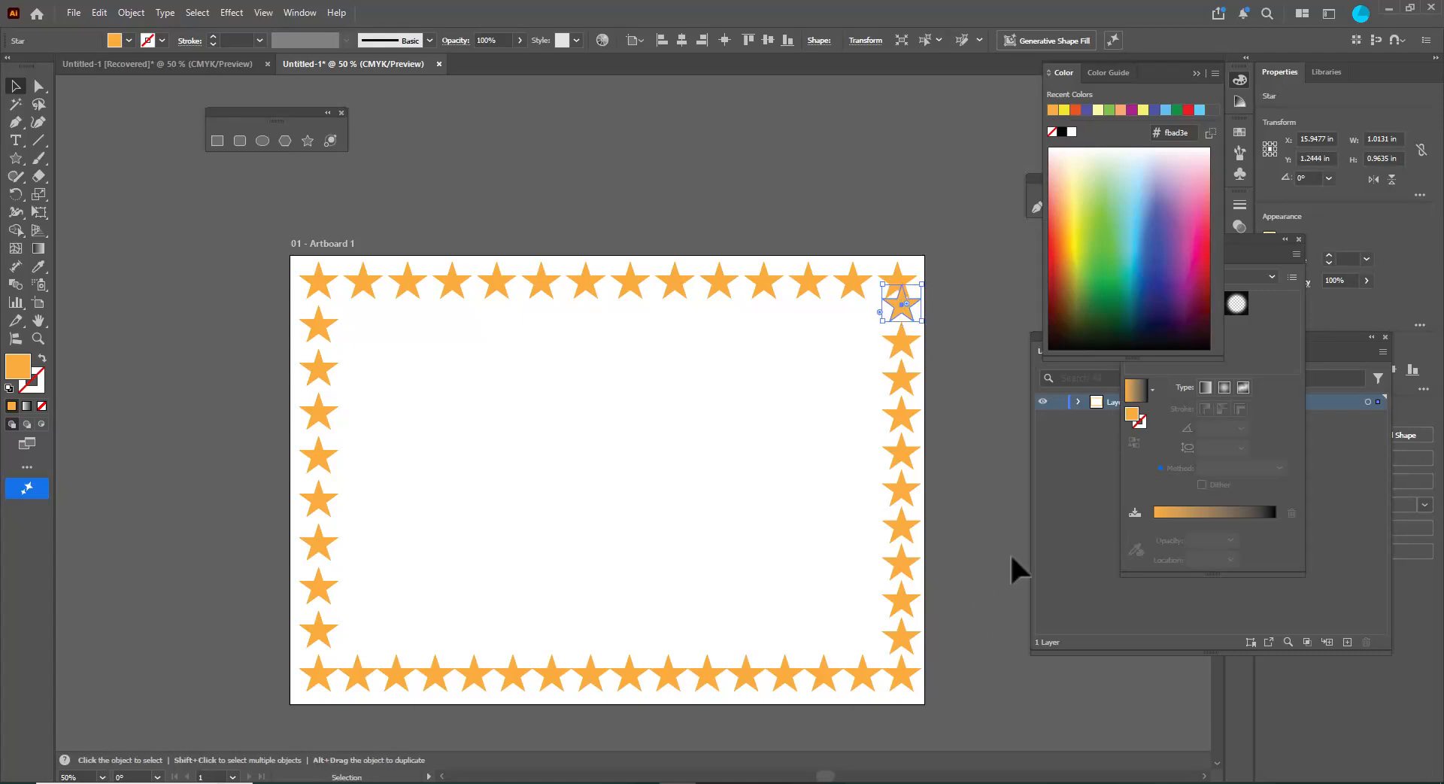
Undo all the upward star copies along the artboard's right edge.
key("ctrl+z")
key("ctrl+z")
key("ctrl+z")
key("ctrl+z")
key("ctrl+z")
key("ctrl+z")
key("ctrl+z")
key("ctrl+z")
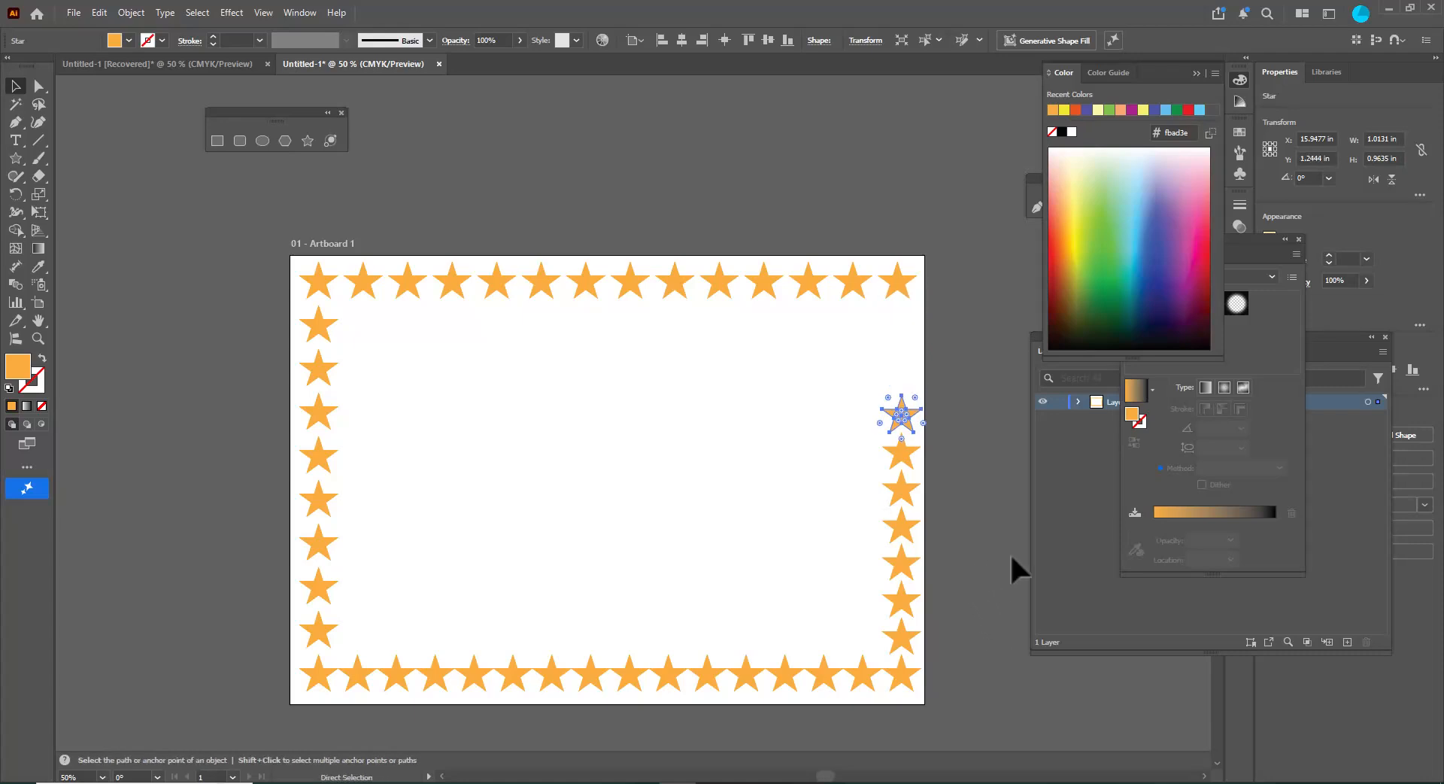
key("ctrl+z")
key("ctrl+z")
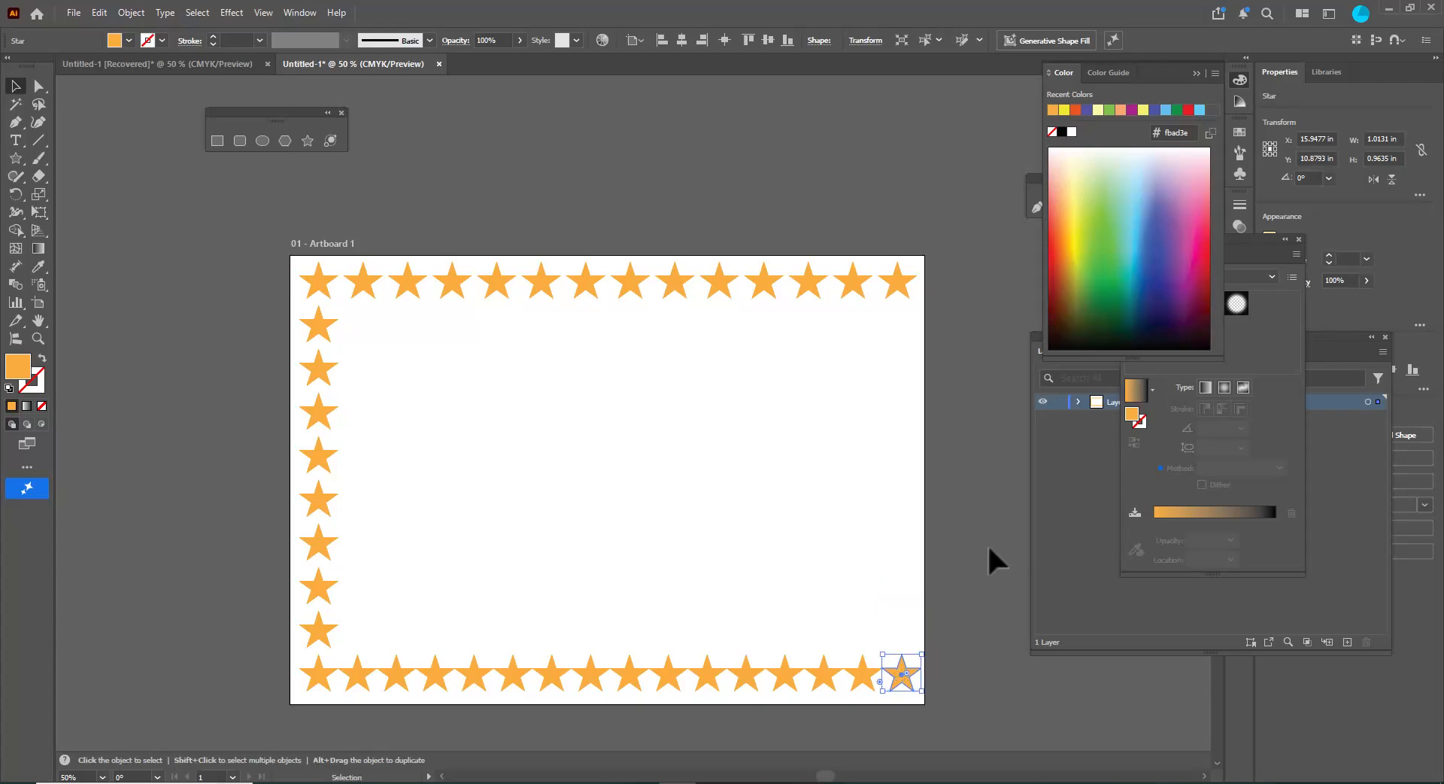
Copy the bottom-right corner star upward with wider spacing and repeat the copy along the artboard's right edge.
left_click(987, 551)
left_click(905, 675)
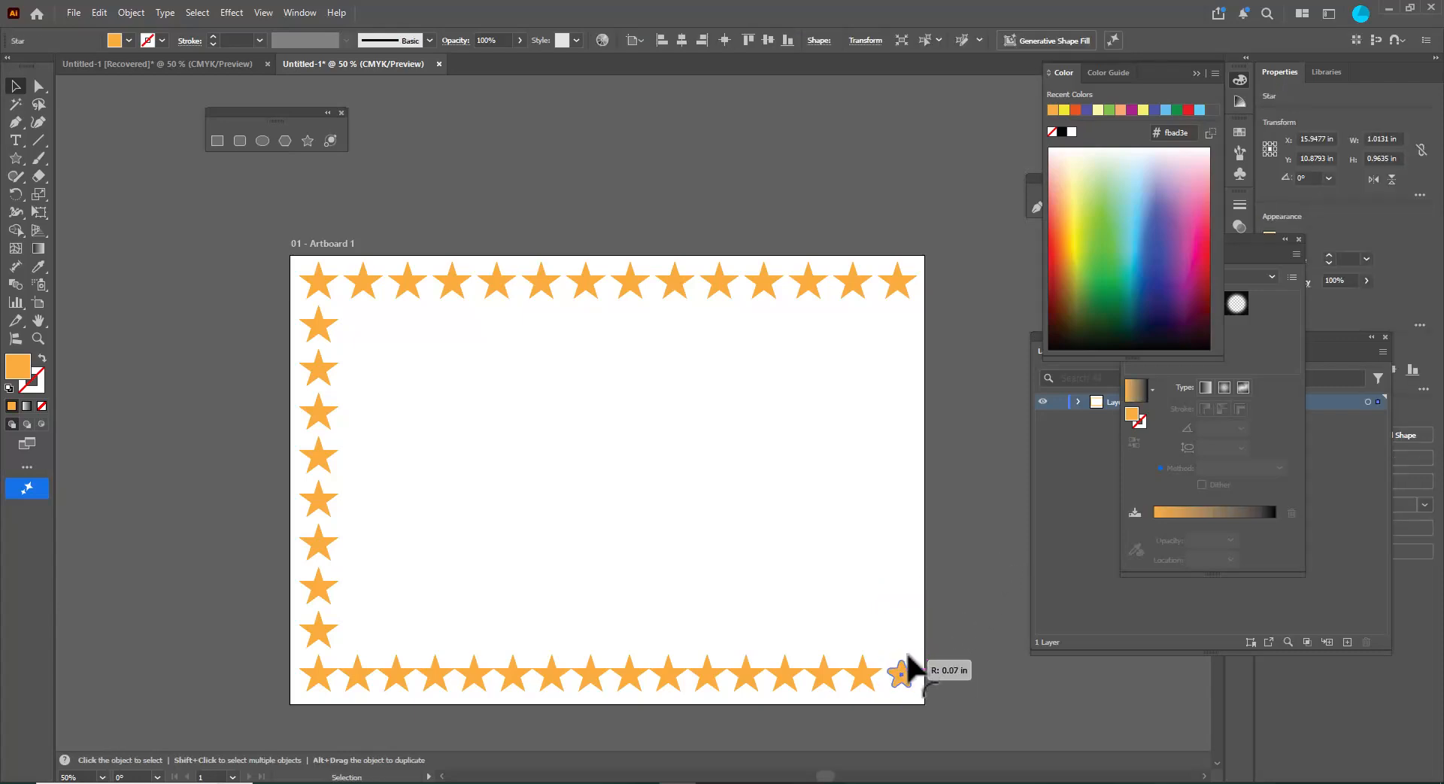
key("a")
scroll(908, 684, "up", 2)
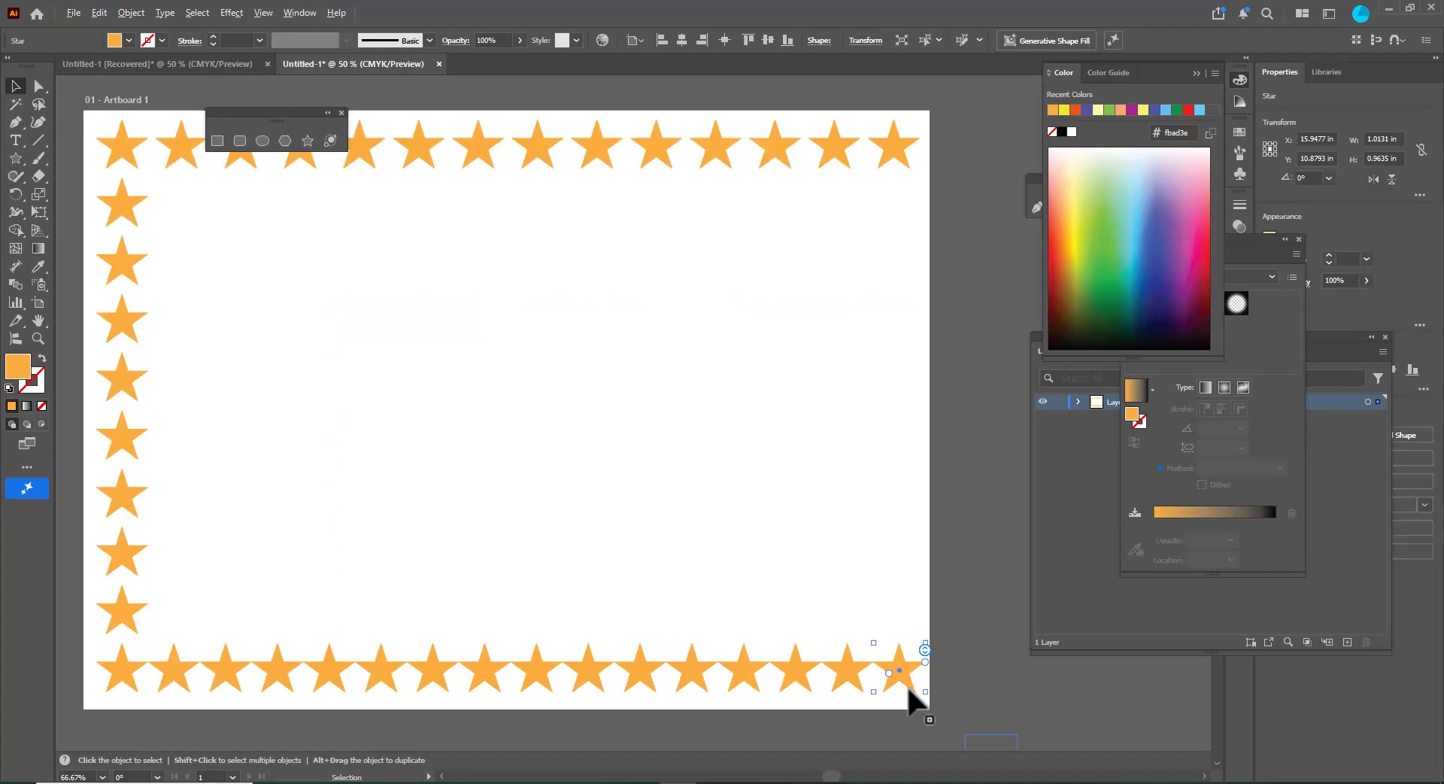
scroll(906, 667, "down", 2)
left_click_drag(906, 672, 901, 625)
key("ctrl+d")
key("ctrl+d")
key("ctrl+d")
key("ctrl+d")
key("ctrl+d")
key("ctrl+d")
key("ctrl+d")
left_click(997, 587, "ctrl")
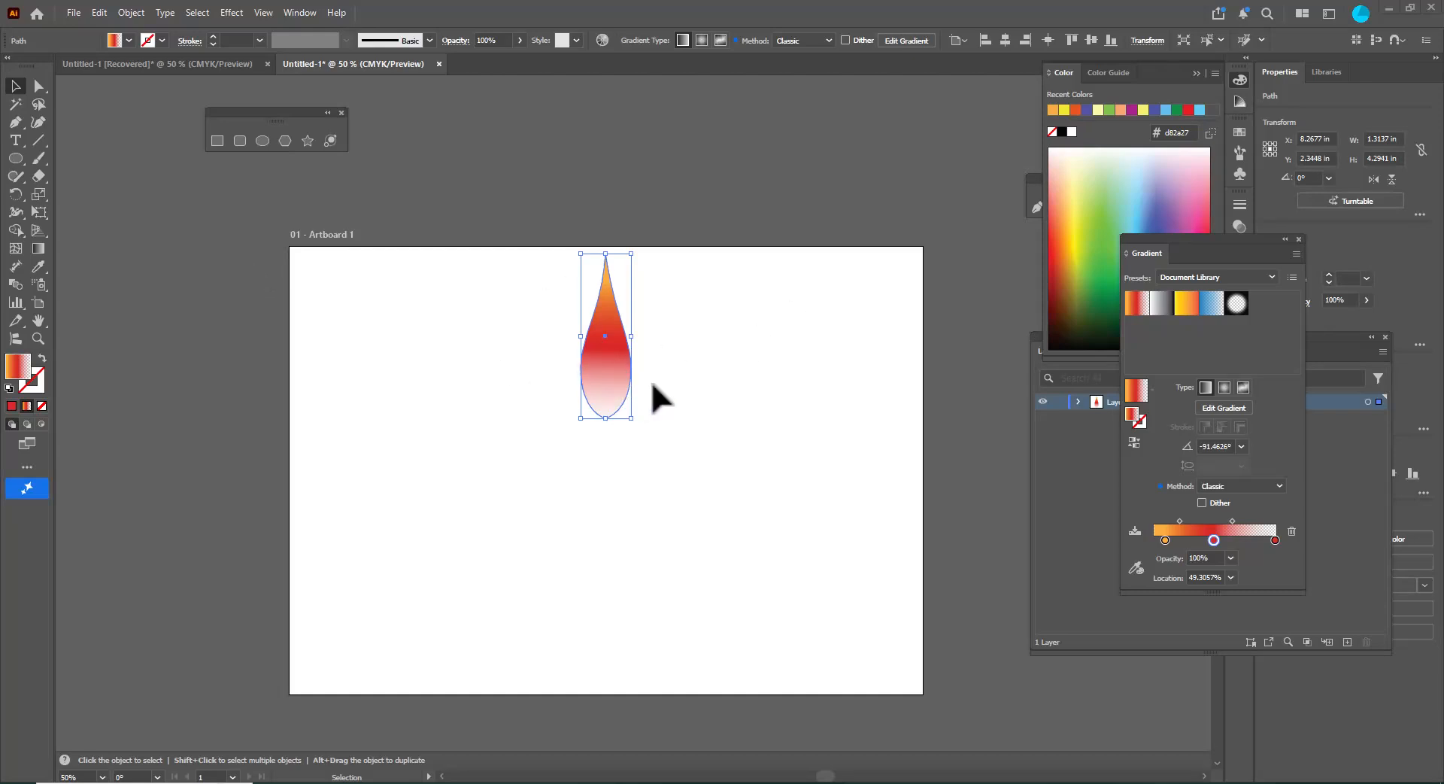
Rotate a copy of the gradient teardrop petal by 18° around a point below it near the artboard's vertical centre line.
left_click(15, 198)
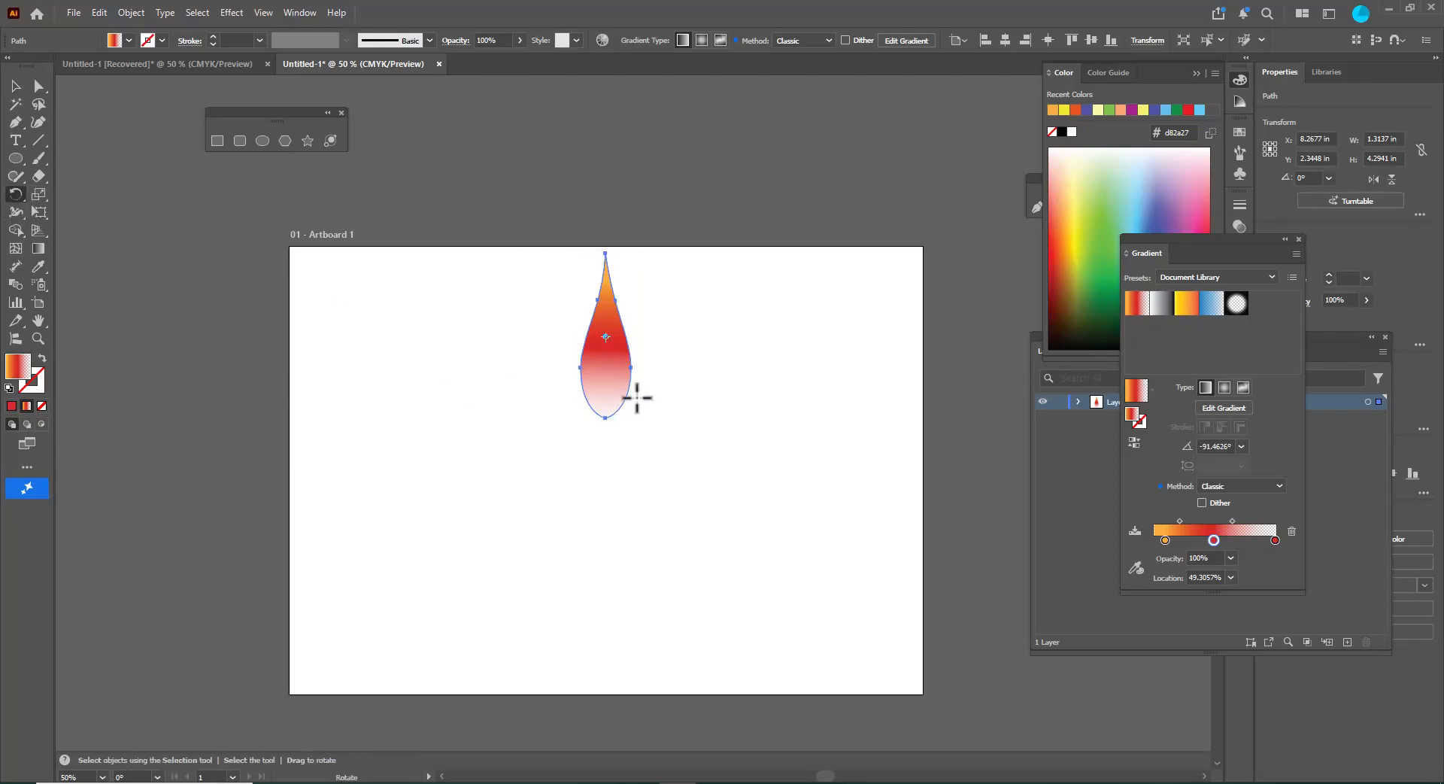
left_click(608, 520)
left_click(608, 521, "alt")
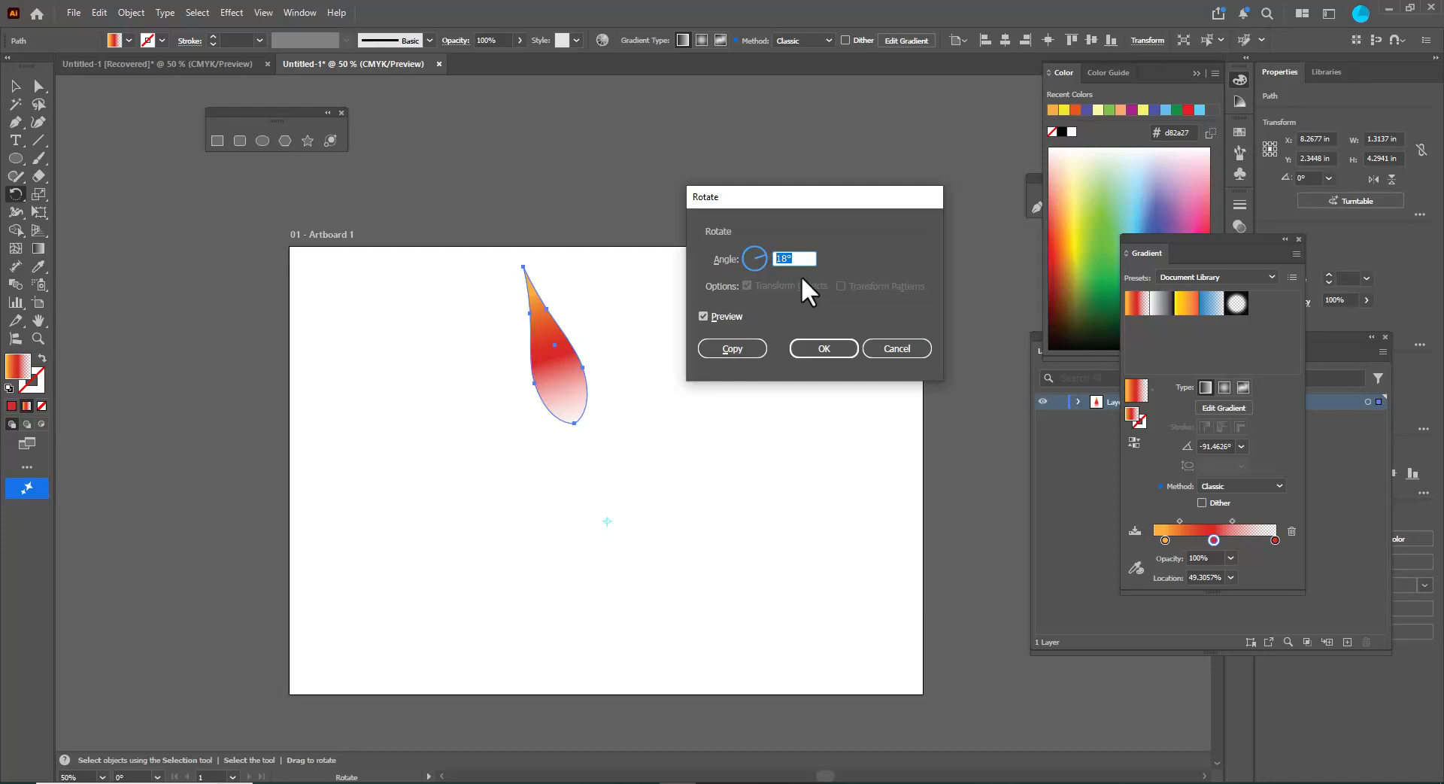
left_click(744, 352)
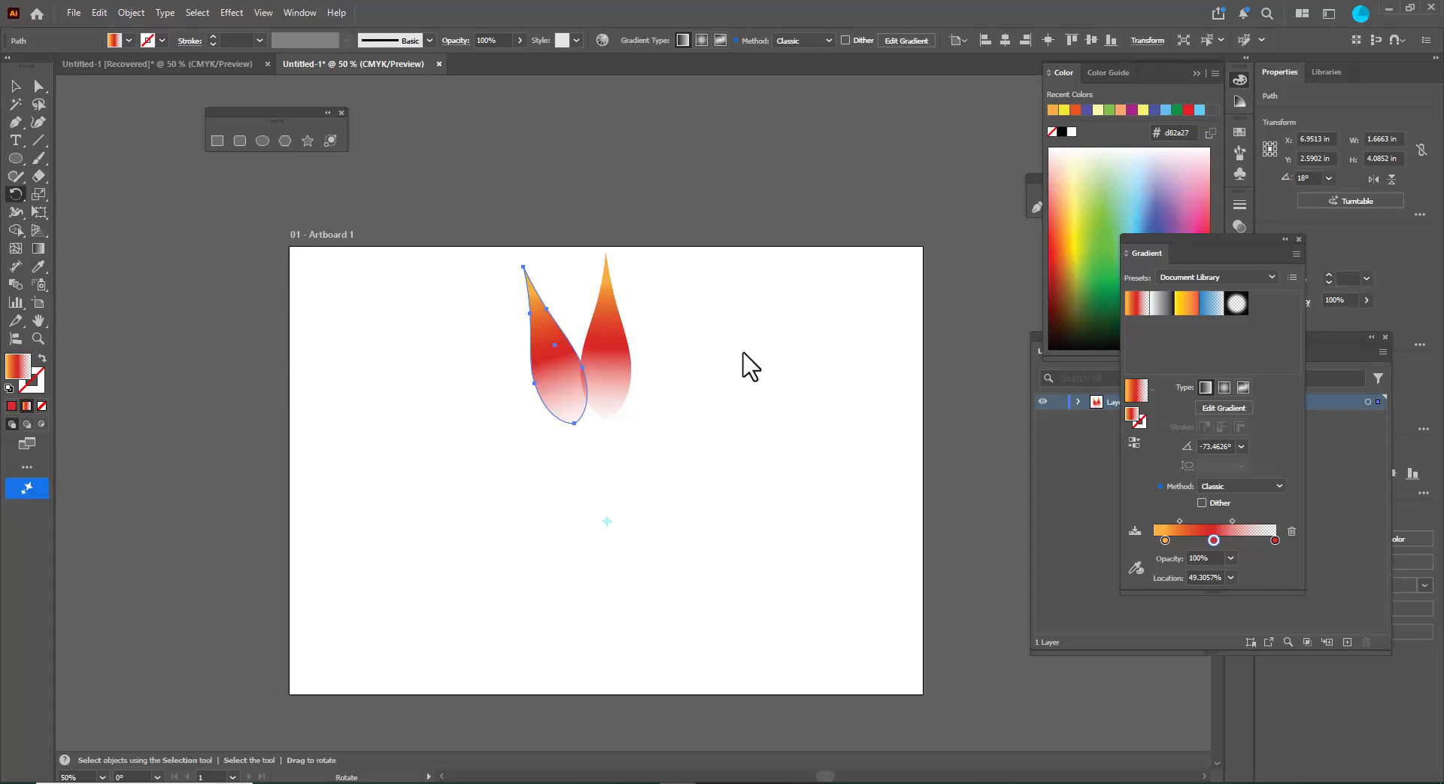
Repeat the 18° rotated petal copy until the petals fan from upright to a horizontal petal at 90°.
key("v")
key("ctrl+d")
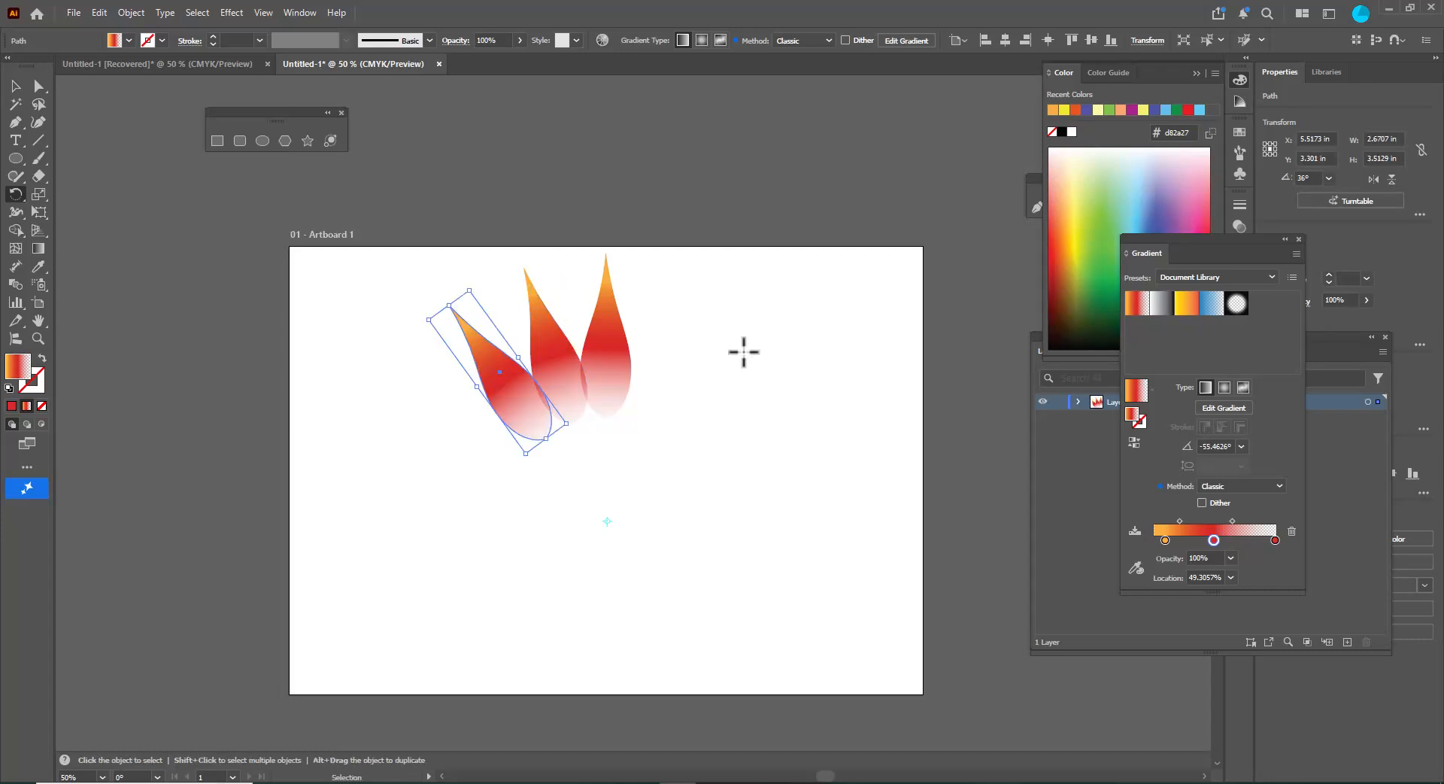
key("ctrl+d")
key("ctrl+d")
key("ctrl+d")
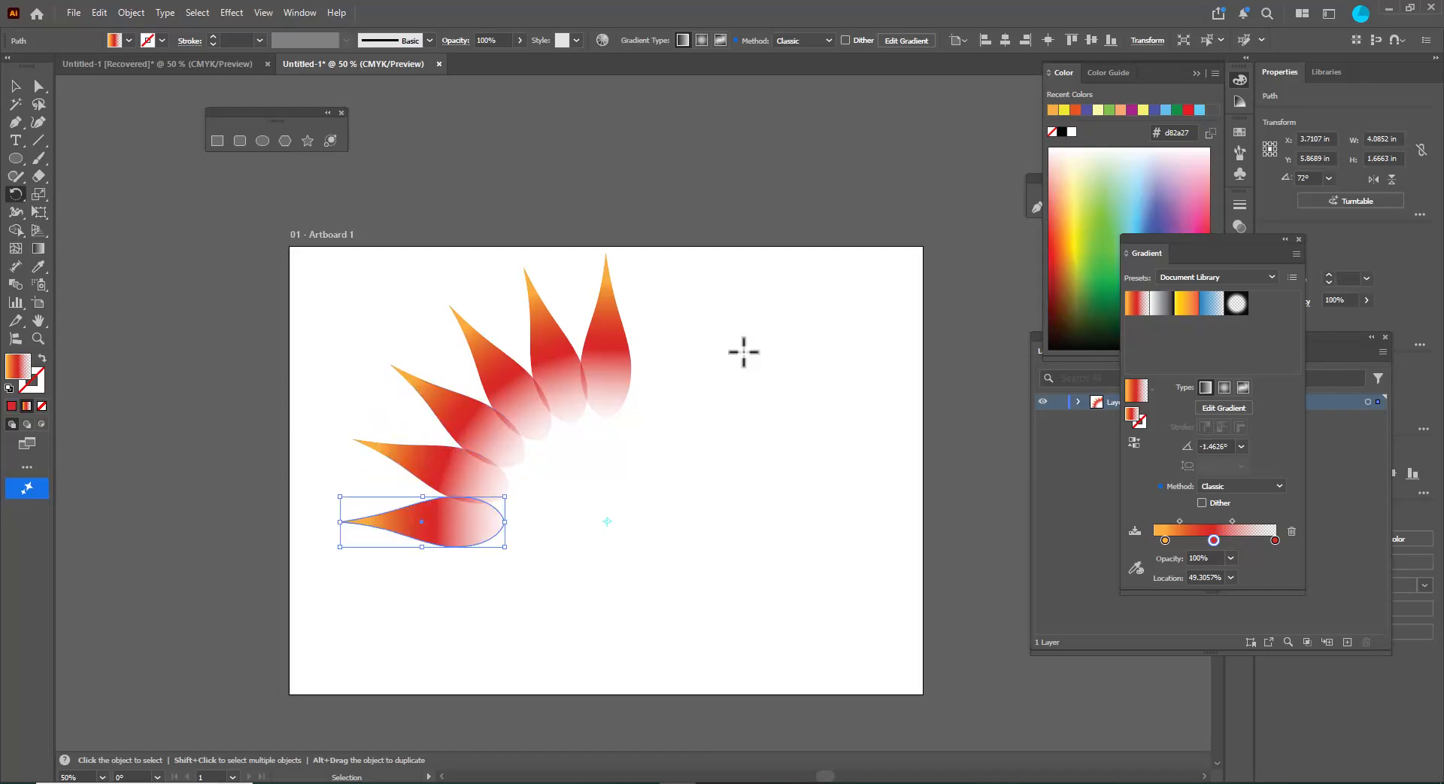
key("r")
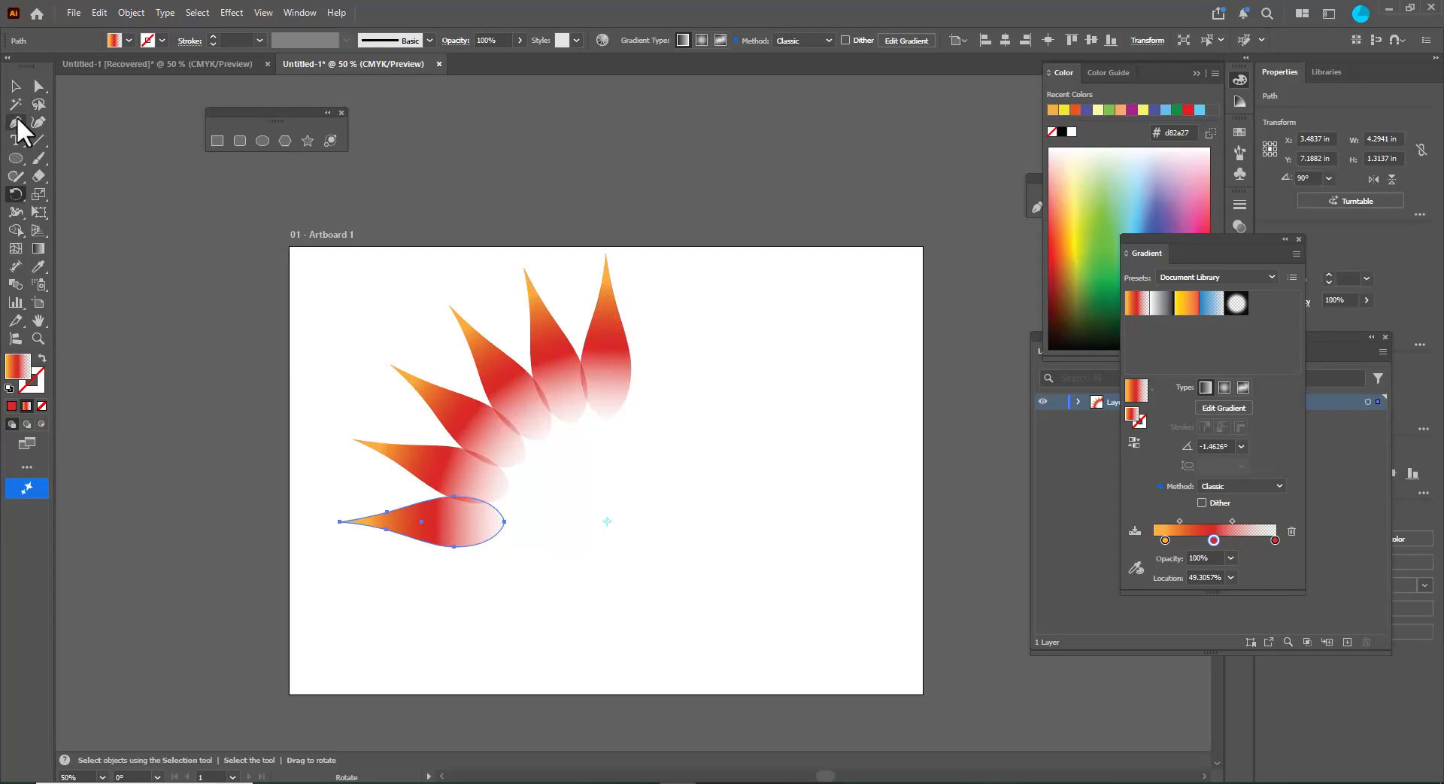
left_click(15, 85)
left_click(392, 242)
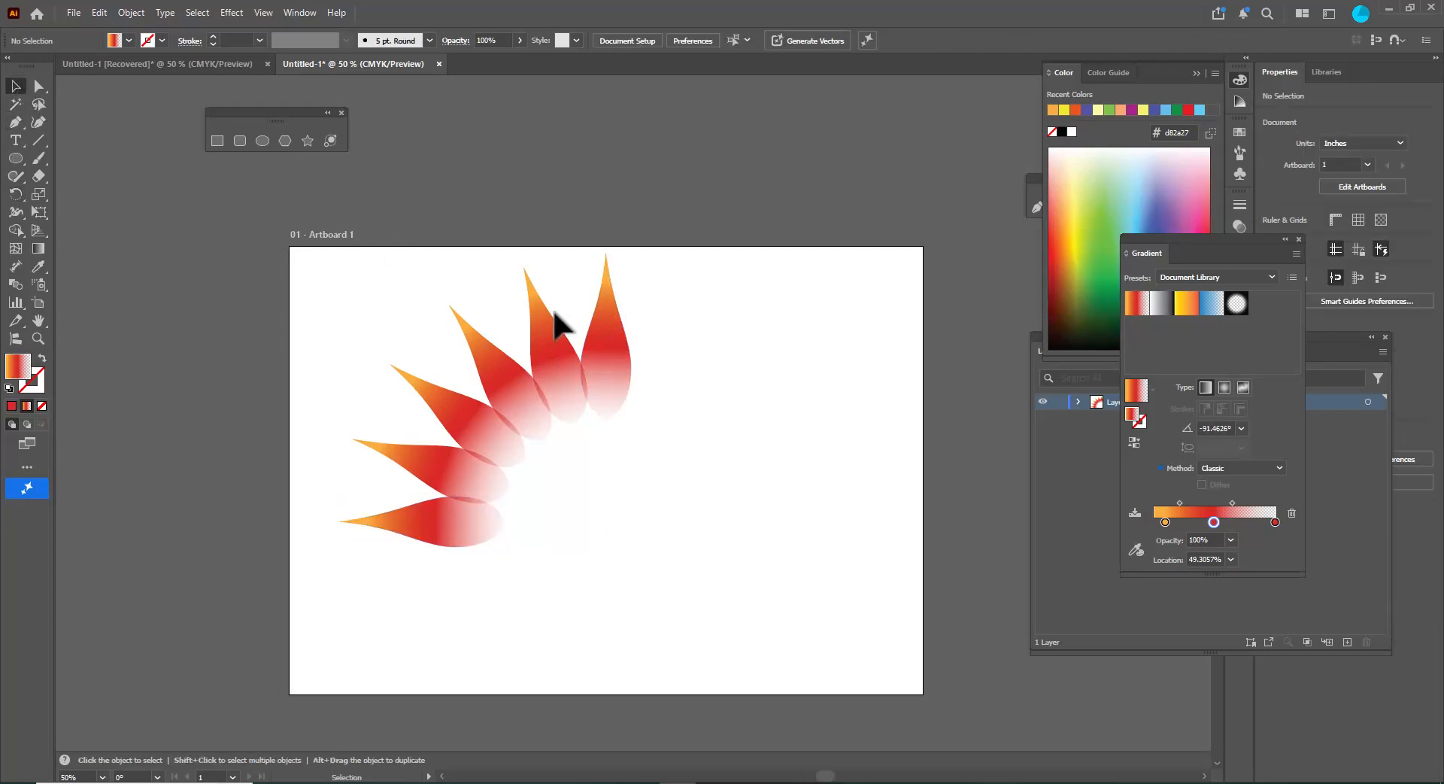
Group the five rotated petals, leaving the upright petal out of the group.
left_click(550, 323)
left_click(494, 367, "shift")
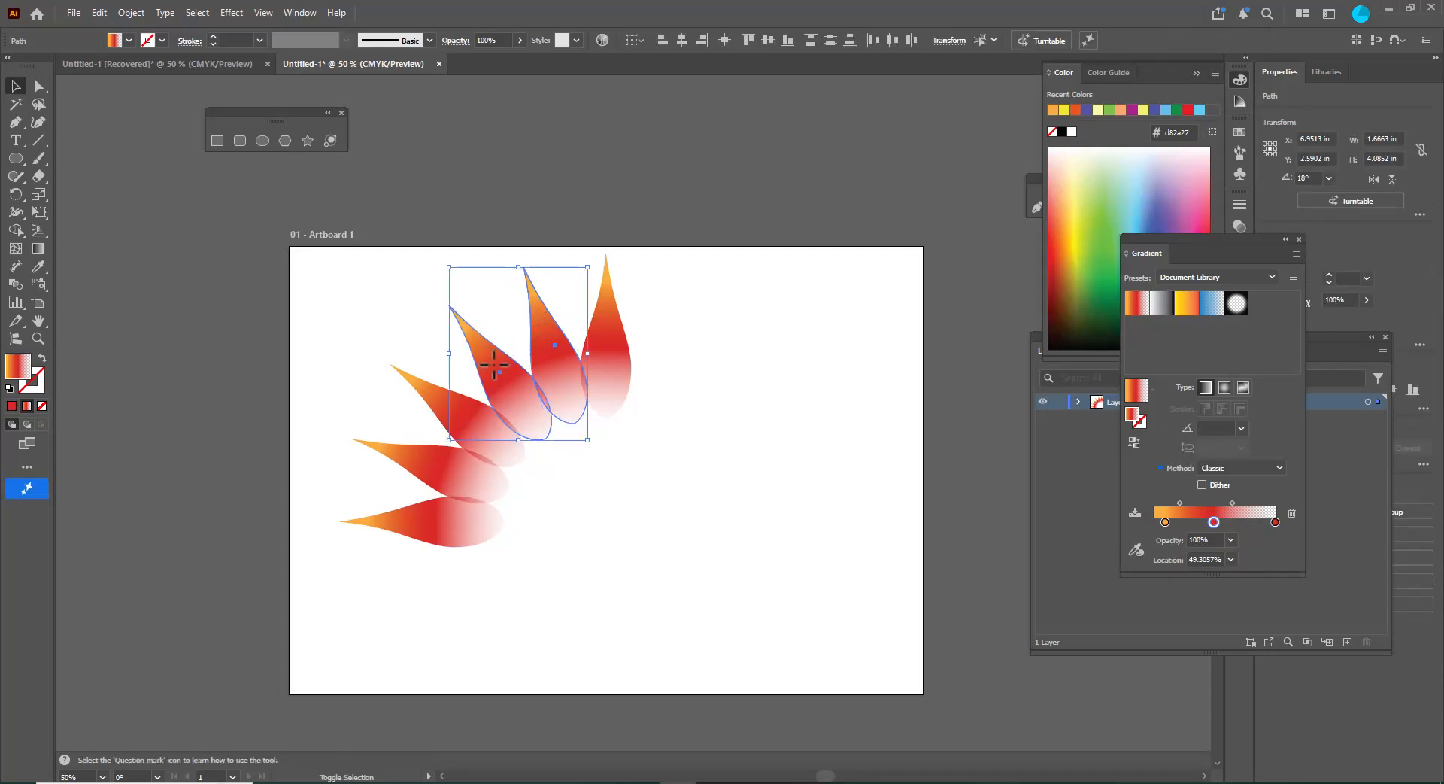
left_click(440, 406, "shift")
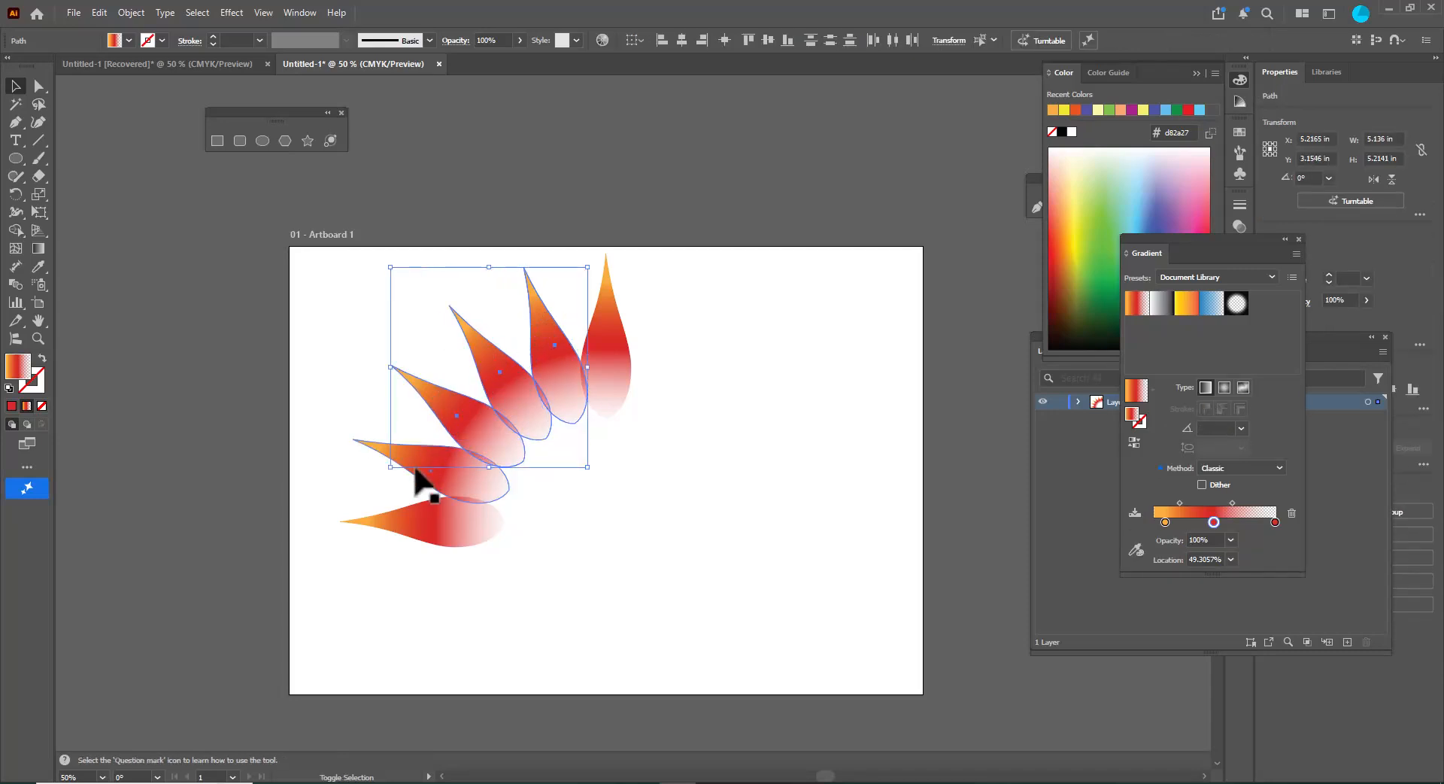
left_click(416, 472, "shift")
left_click(423, 531, "shift")
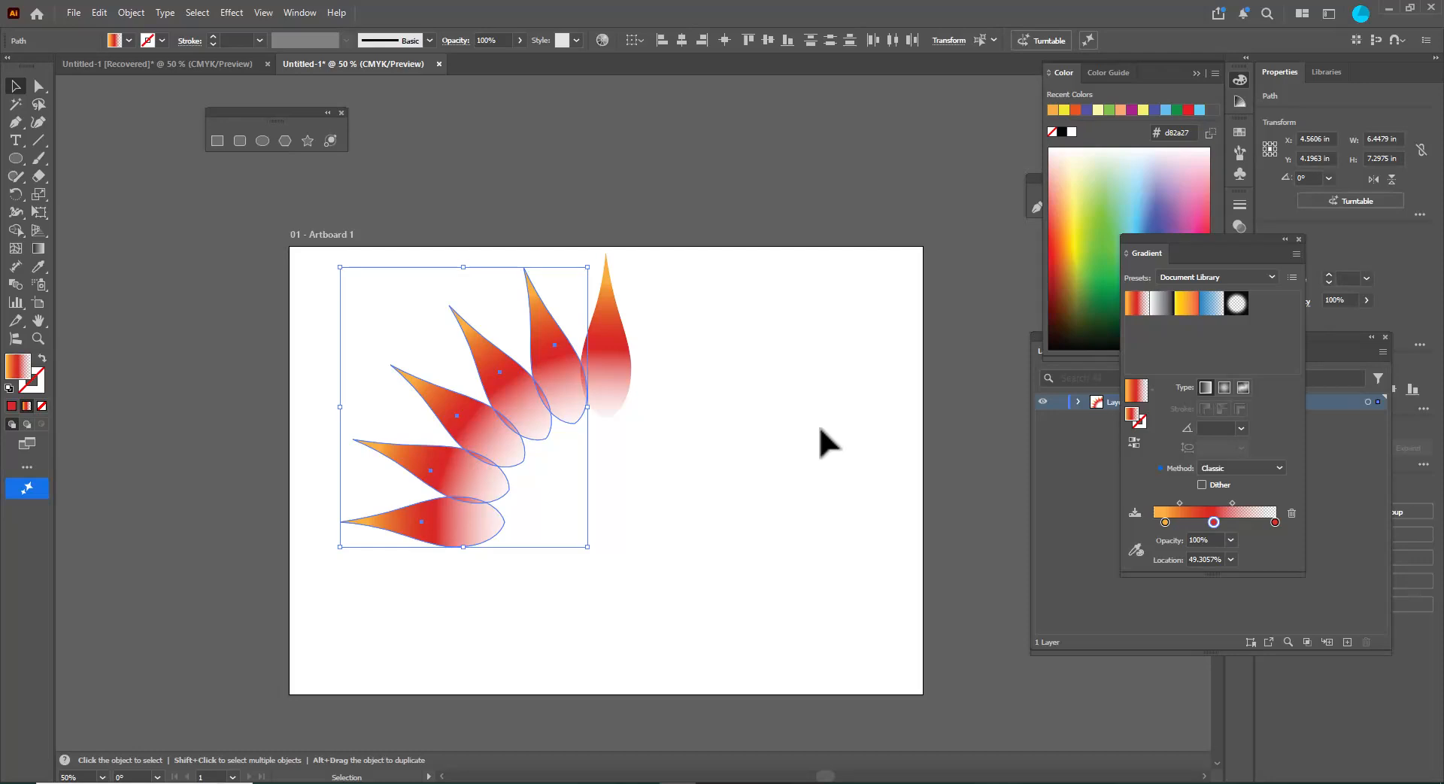
key("ctrl+g")
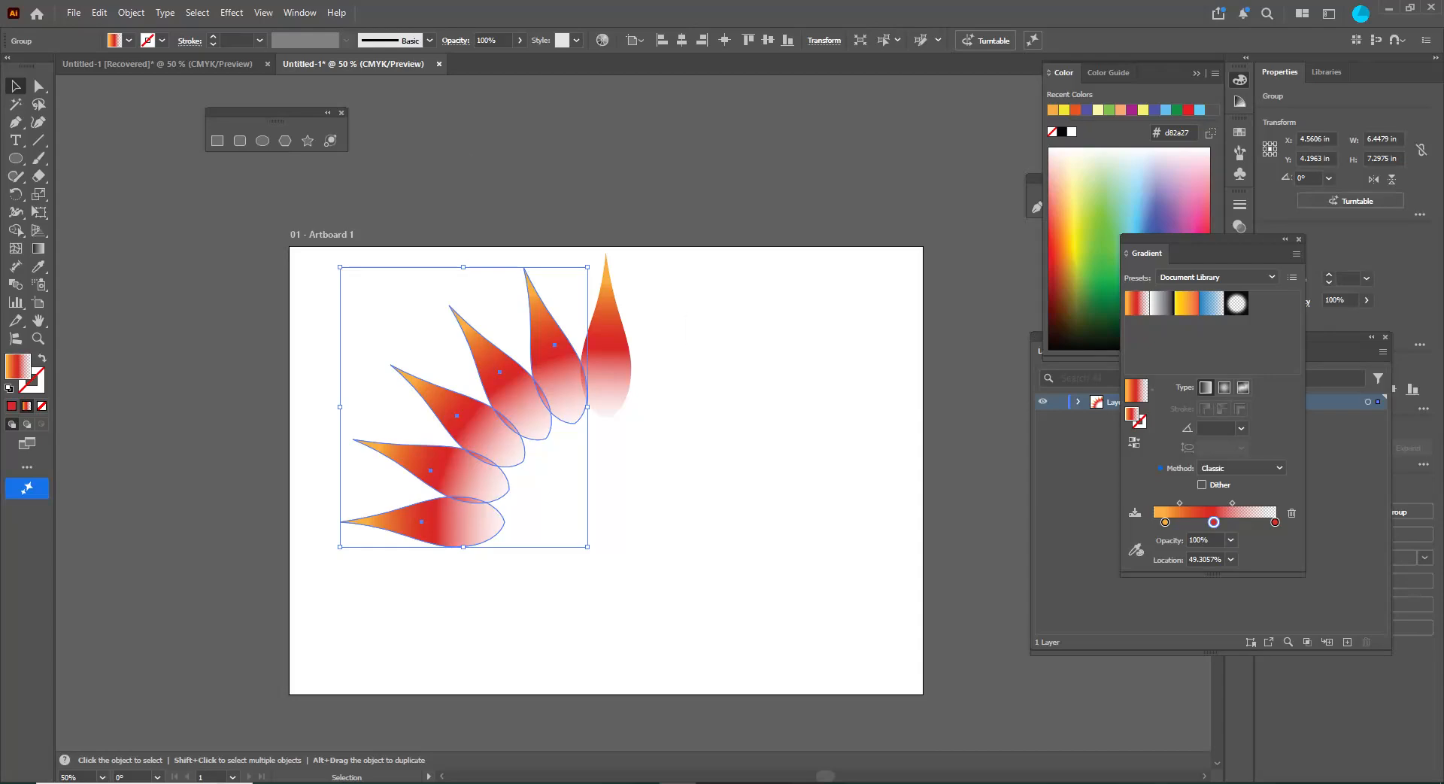
Reflect a copy of the petal group across a vertical axis through the upright petal's bottom anchor.
left_click(15, 193)
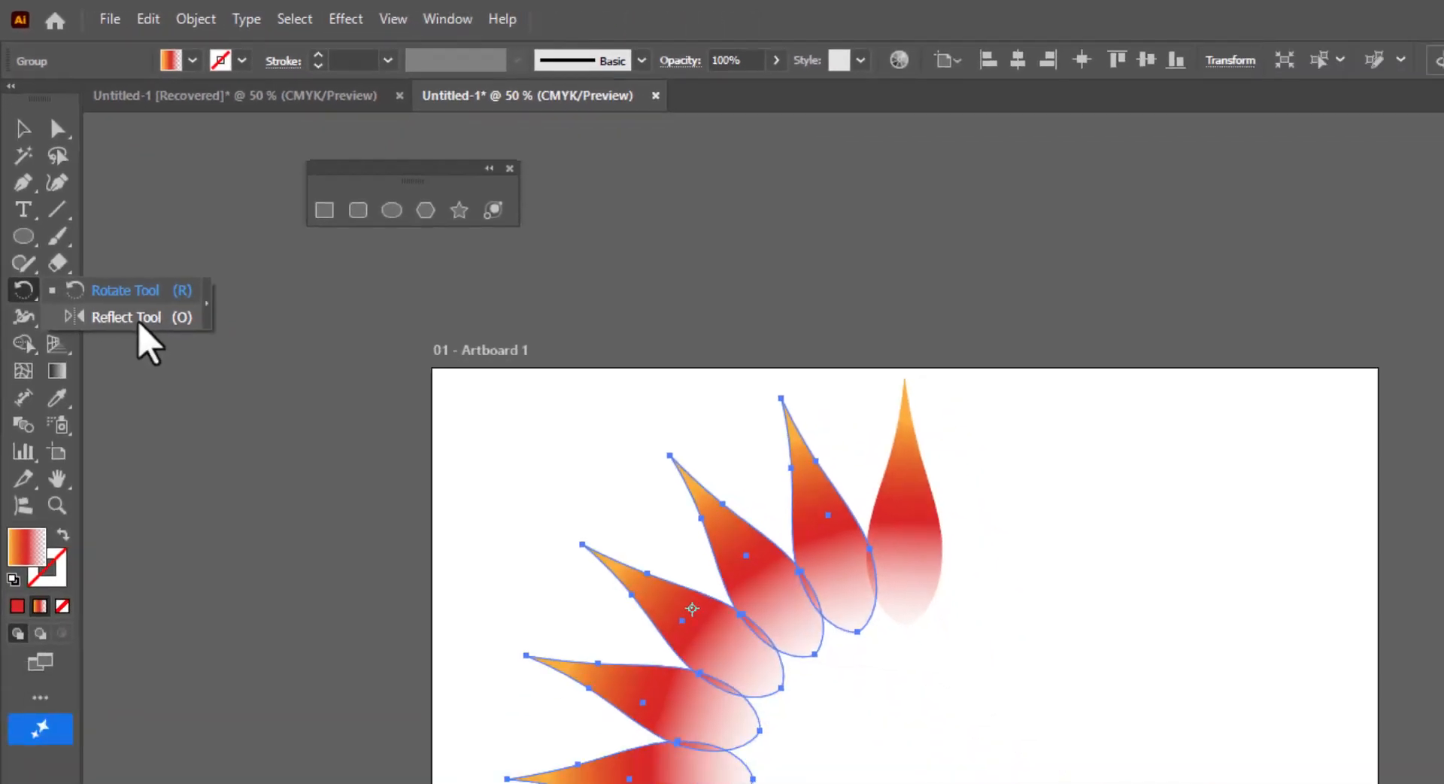
left_click(197, 460)
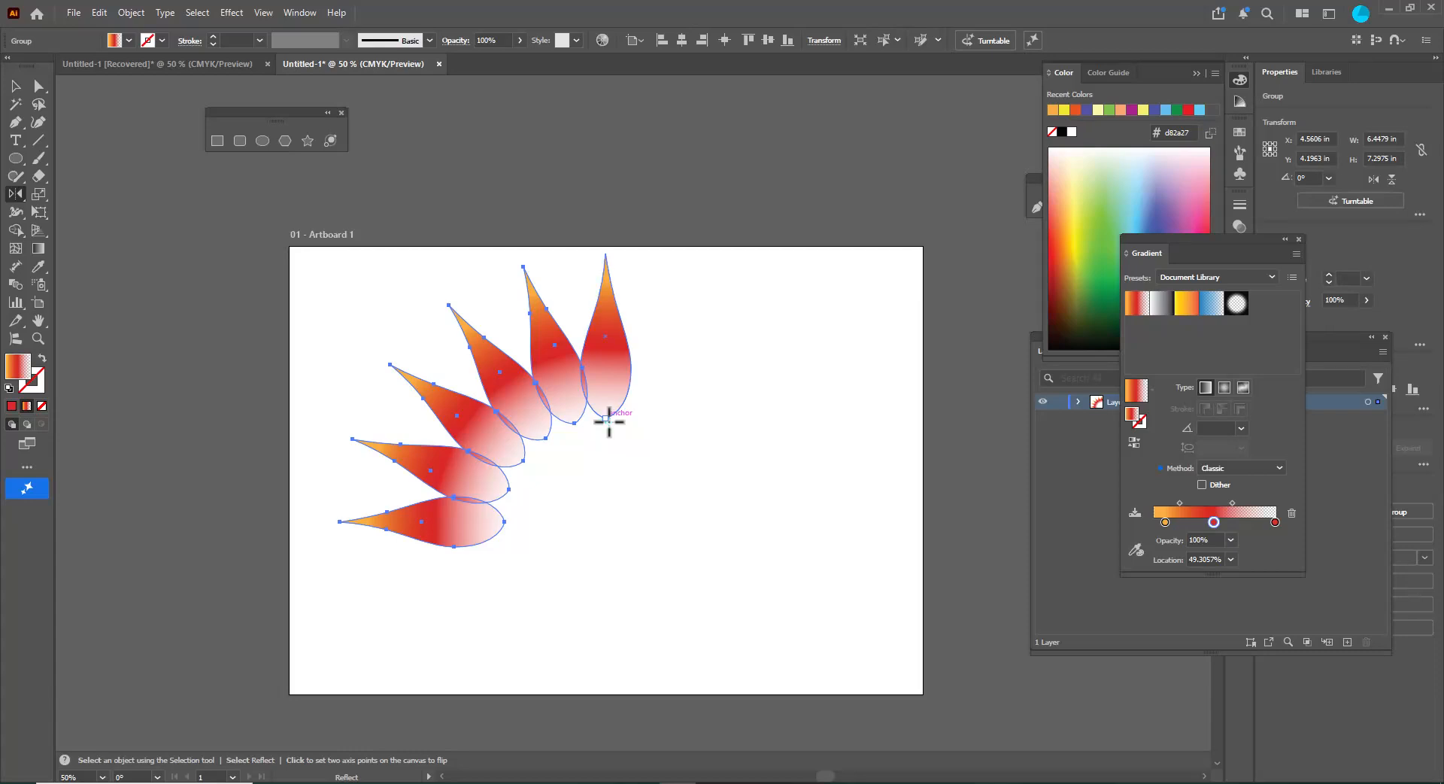
left_click(606, 419, "alt")
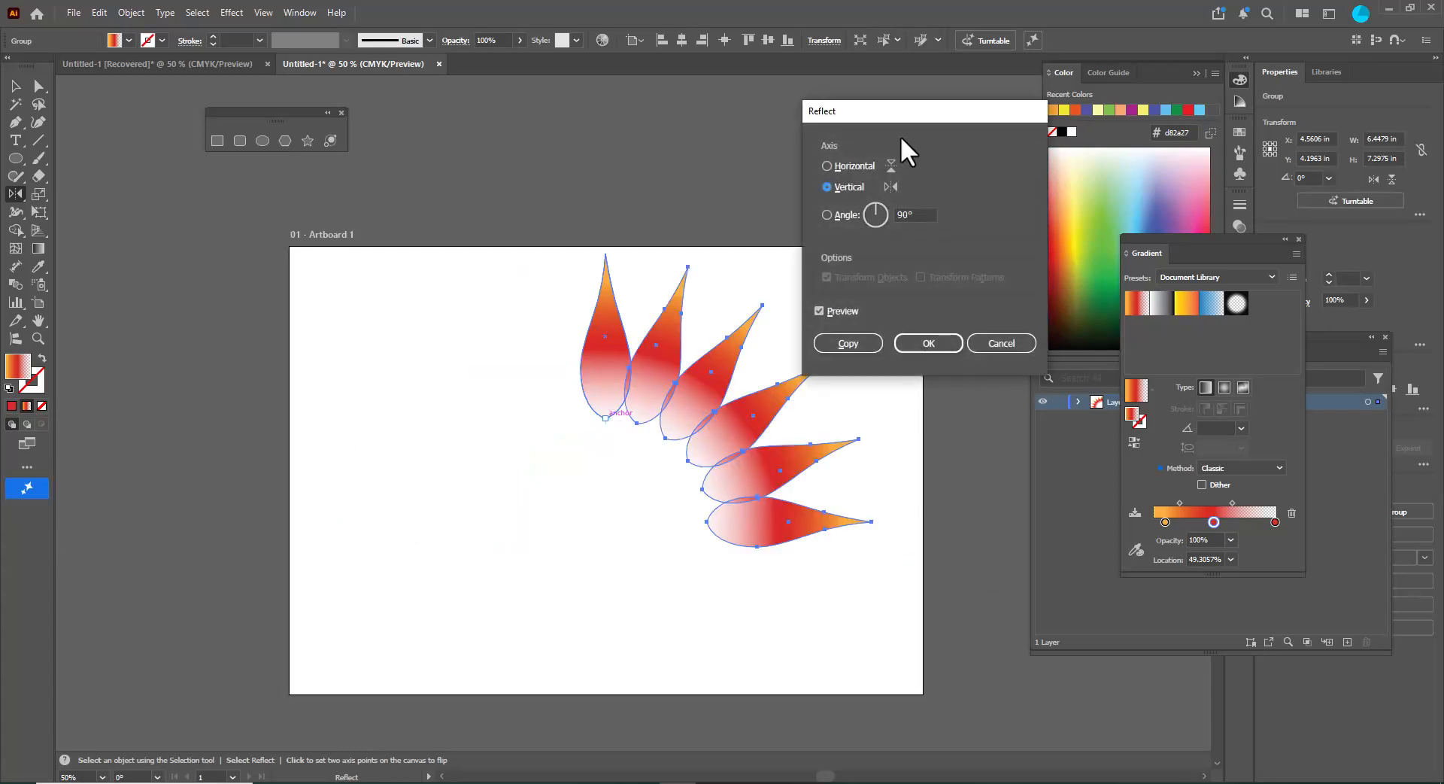
left_click_drag(904, 116, 374, 200)
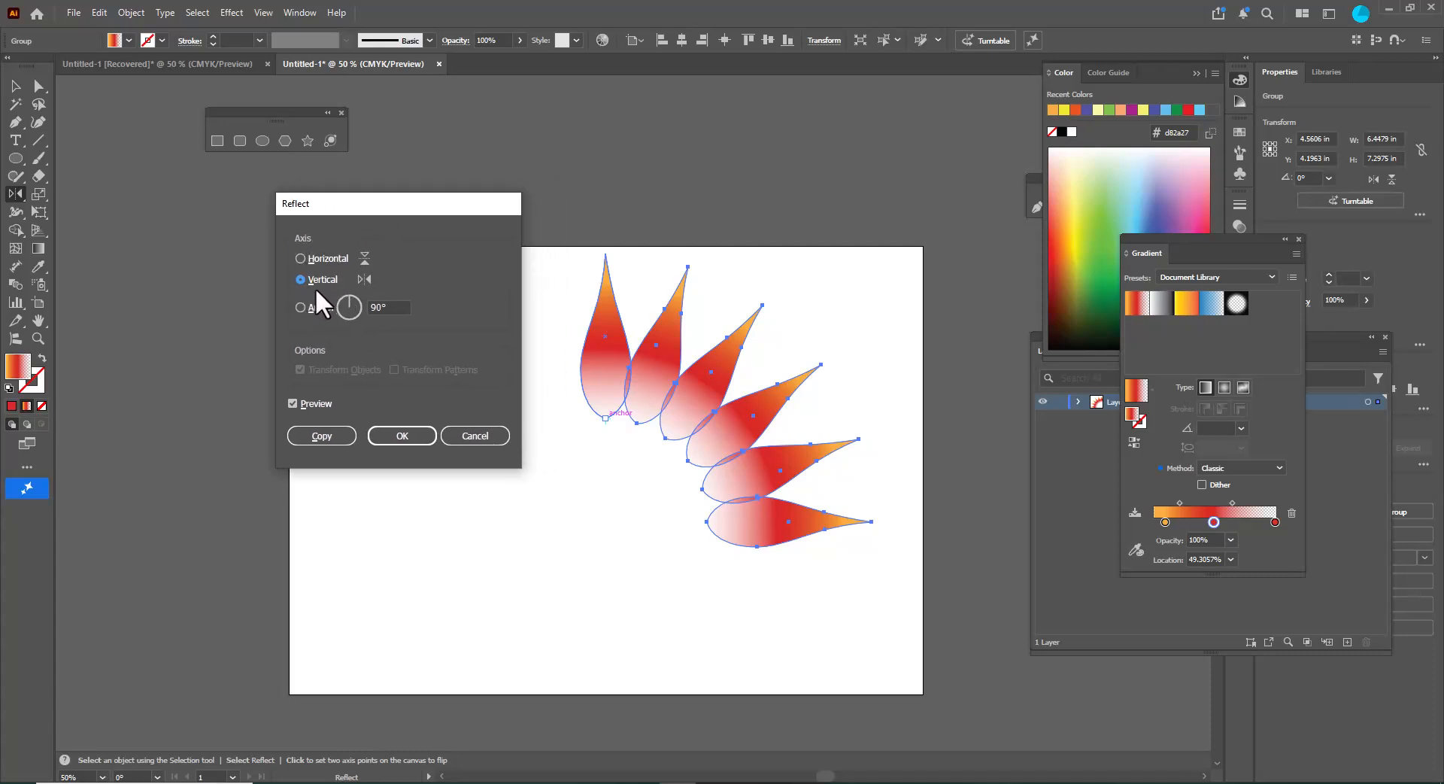
left_click_drag(398, 205, 1012, 66)
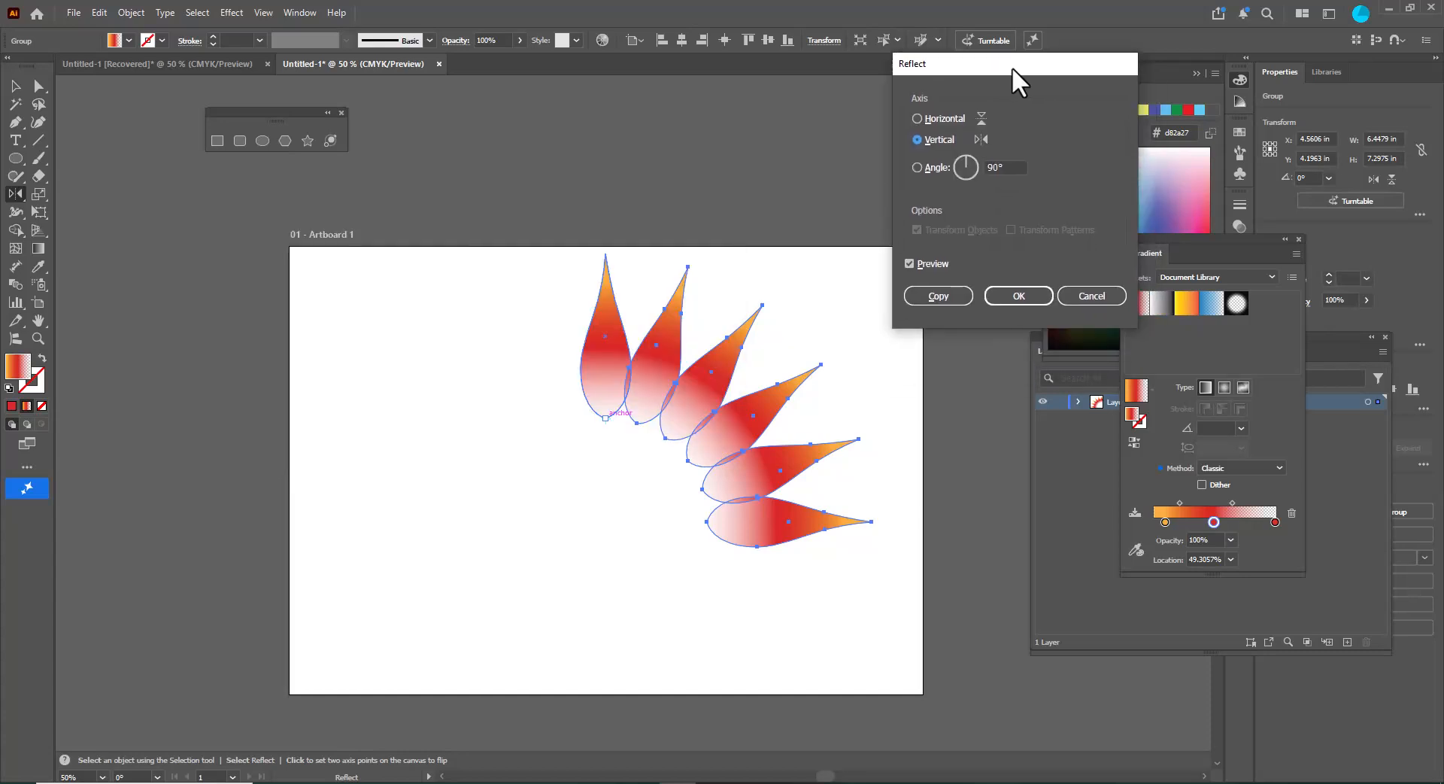
left_click(938, 294)
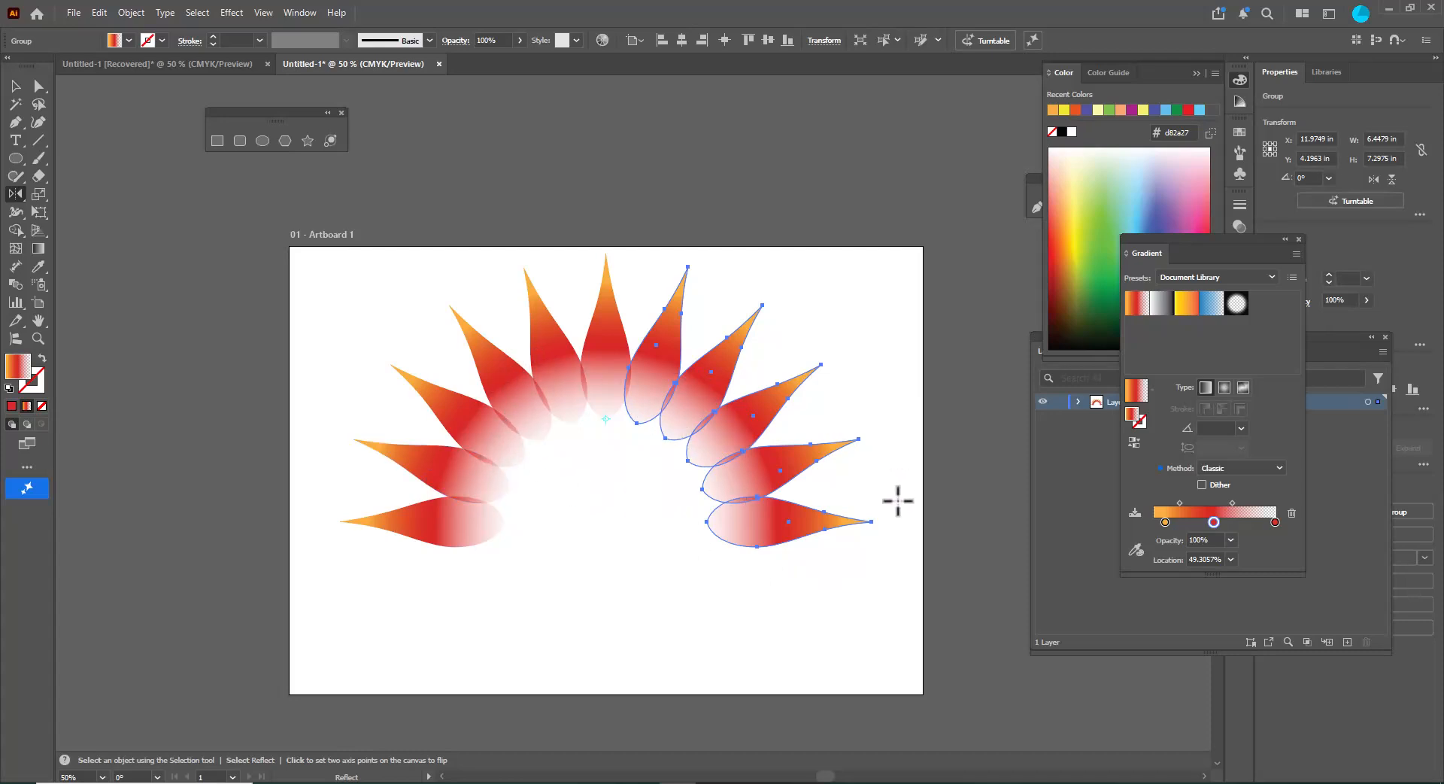
left_click(15, 86)
left_click(643, 197)
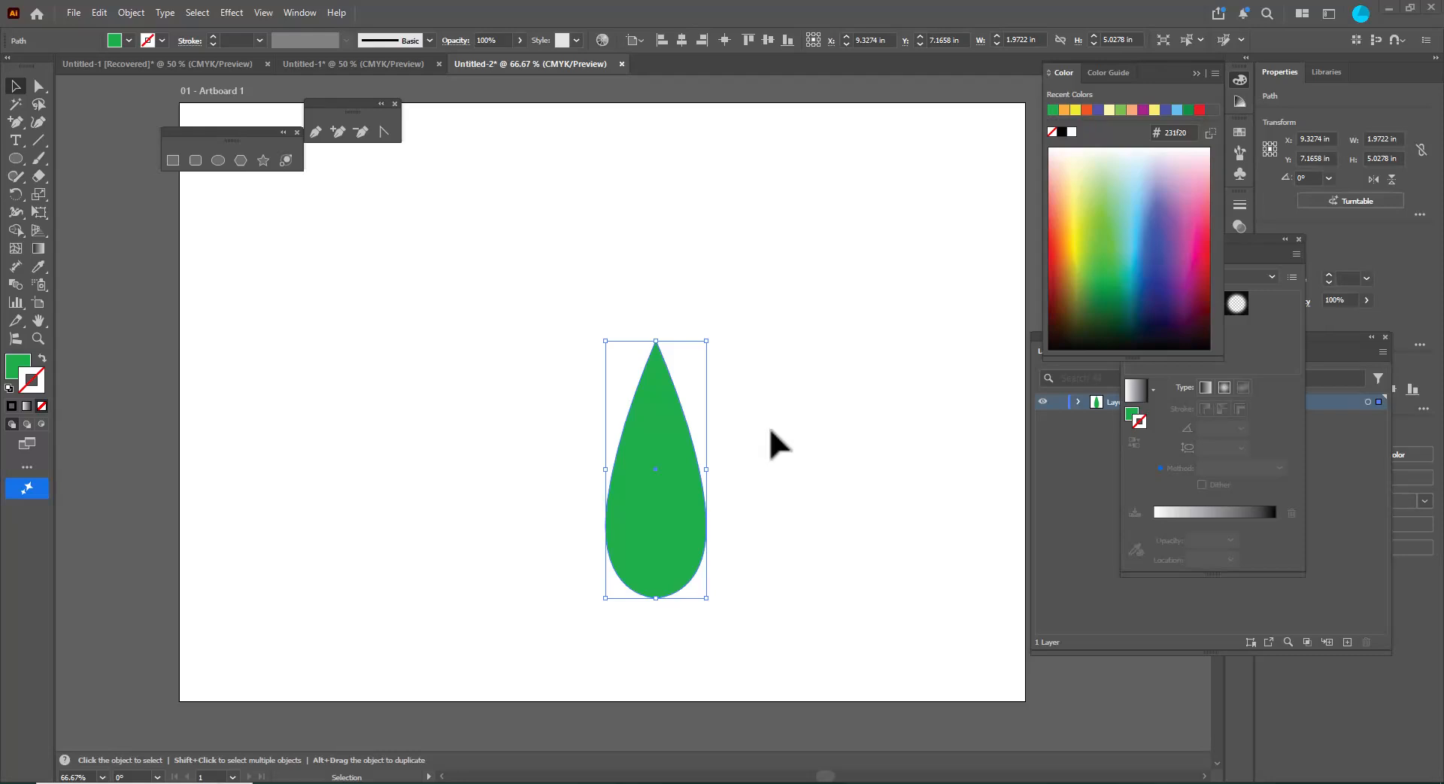
Shrink the green teardrop to a small leaf and tilt it to about 36.4° in the artboard's lower middle.
left_click_drag(708, 343, 676, 399)
left_click_drag(661, 467, 637, 432)
left_click(748, 488)
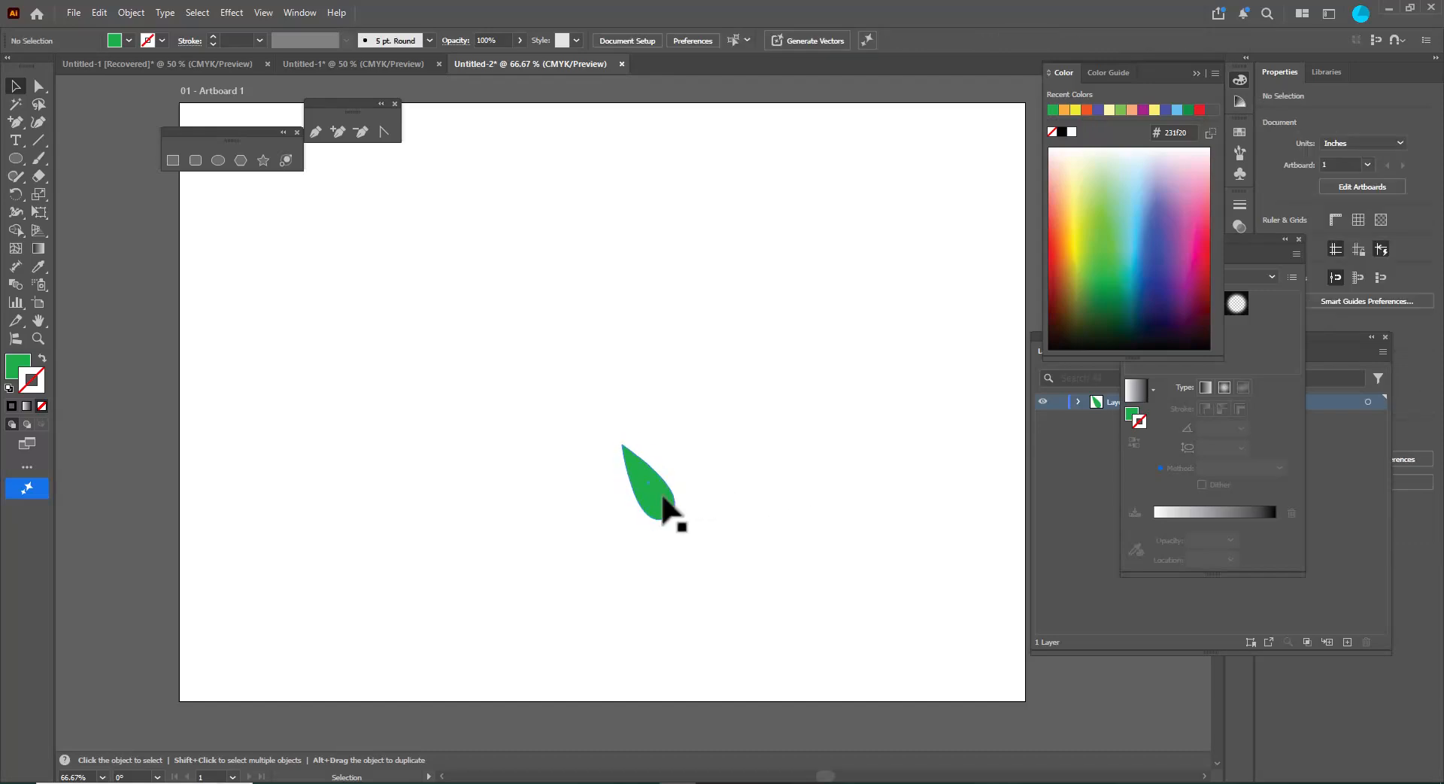
left_click_drag(662, 497, 669, 502)
left_click_drag(651, 440, 641, 441)
left_click(690, 459)
left_click(665, 502)
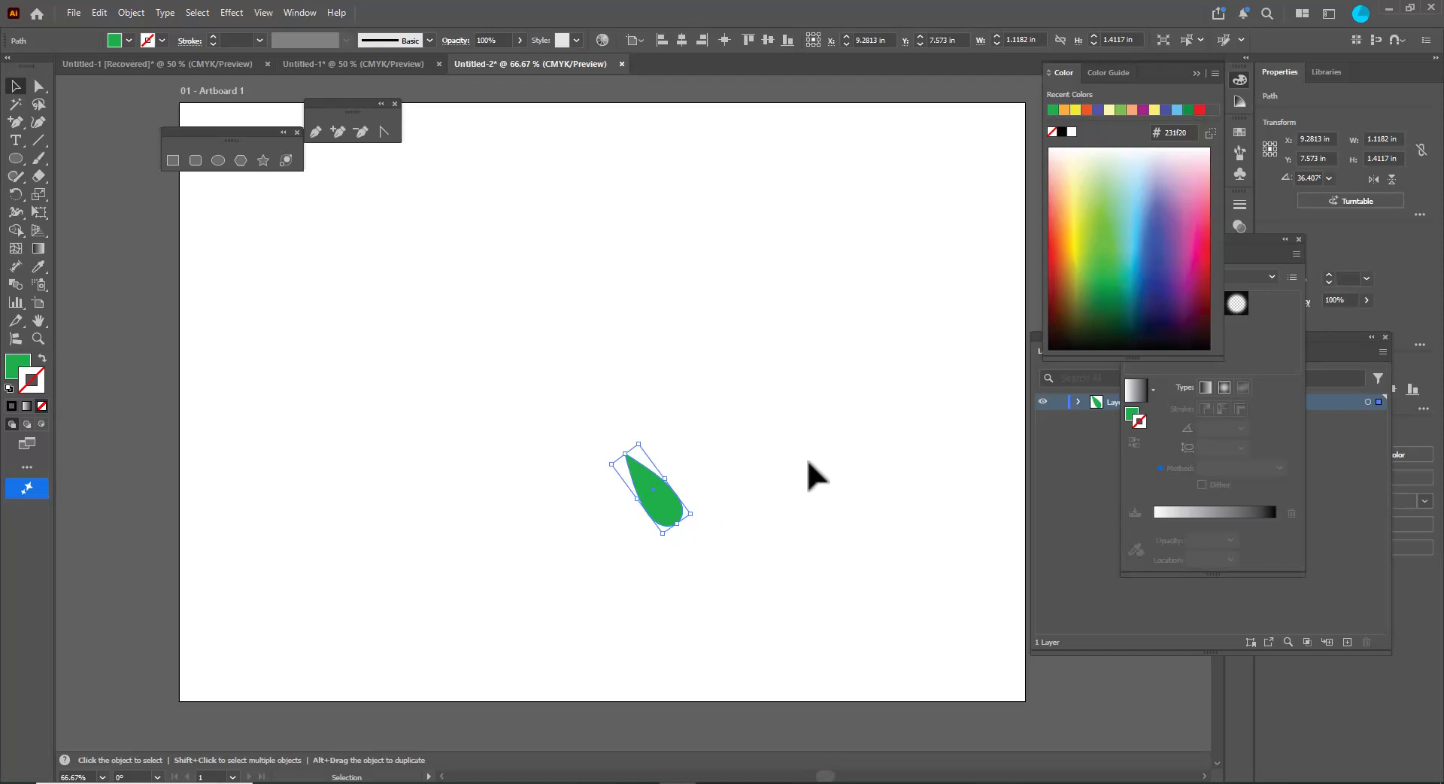
Reflect a copy of the green leaf across a vertical axis just beyond its rounded base.
key("o")
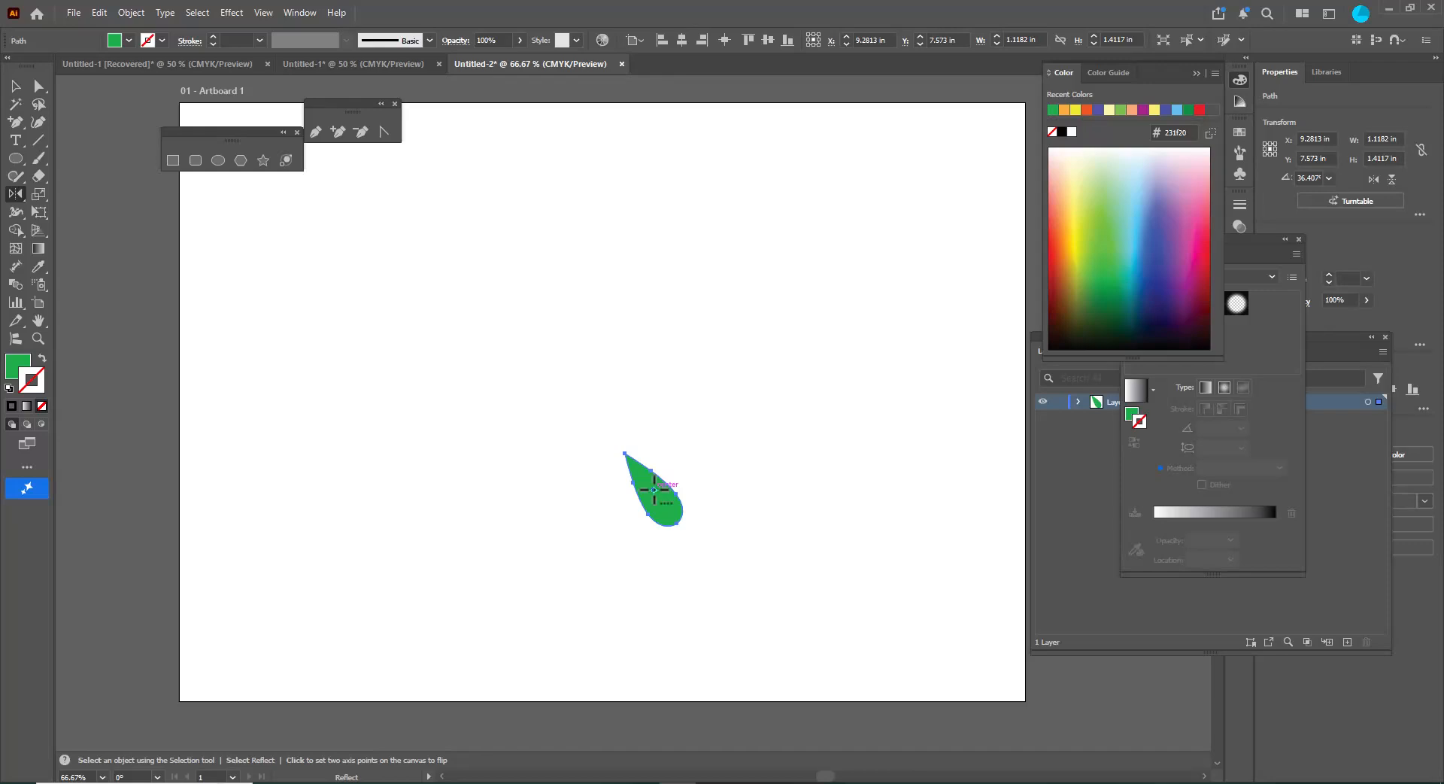
left_click(690, 522, "alt")
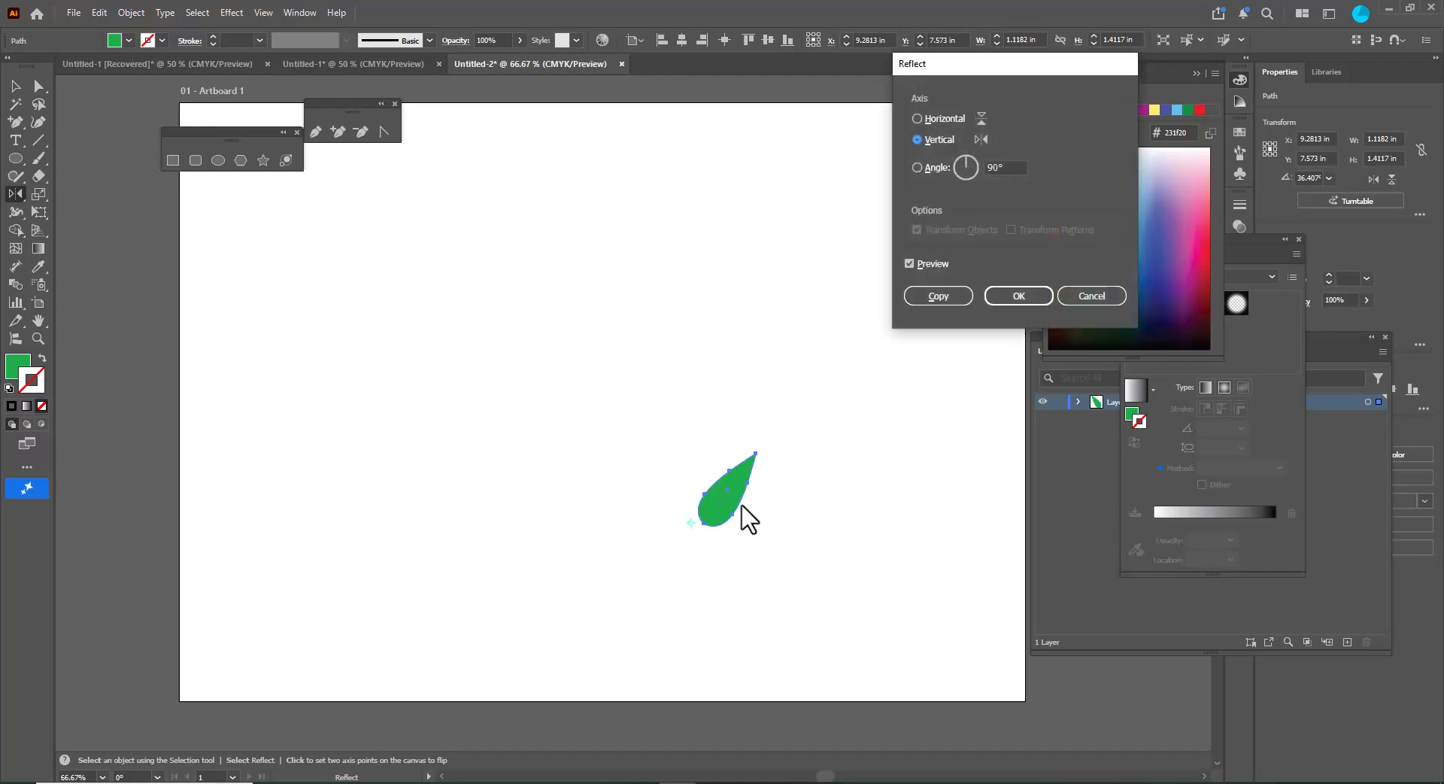
left_click_drag(957, 63, 847, 125)
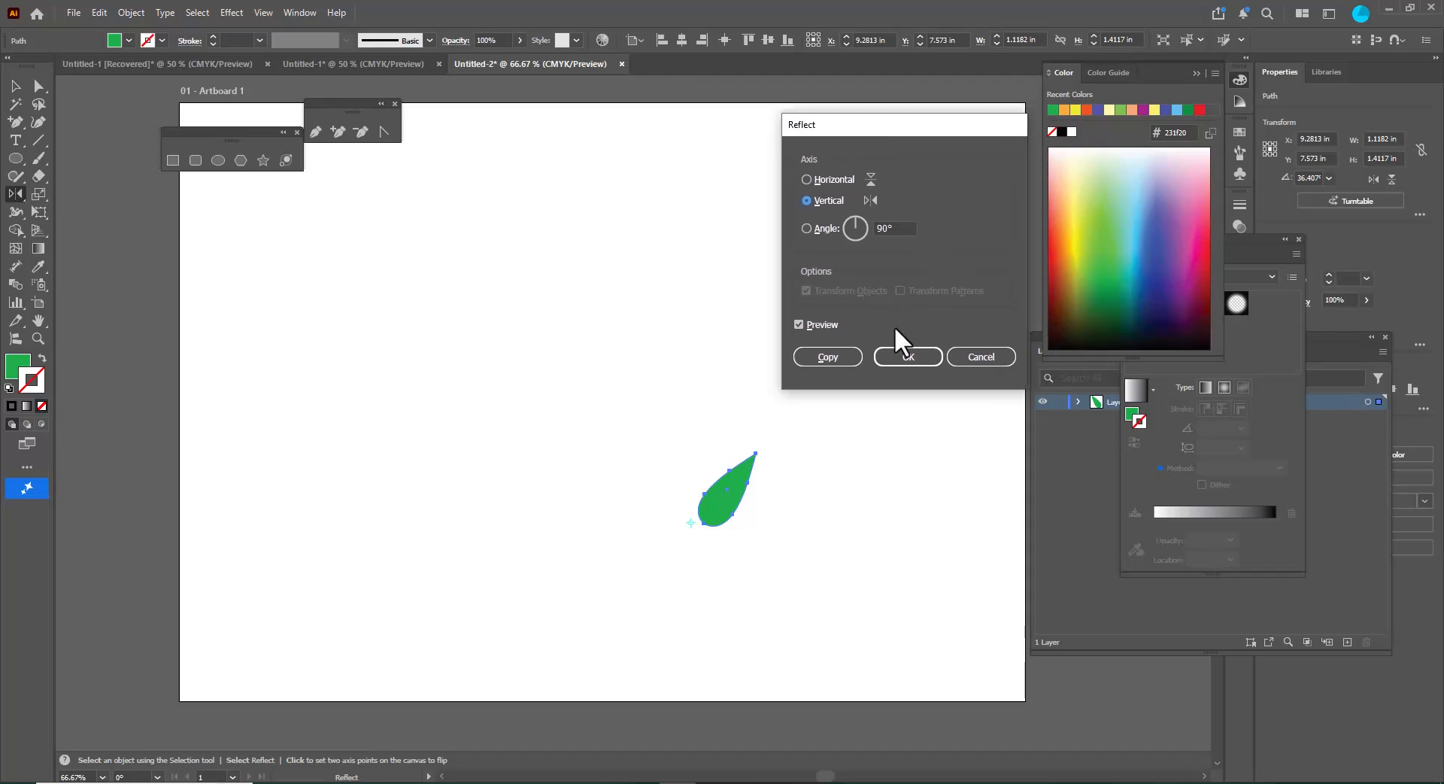
left_click(828, 357)
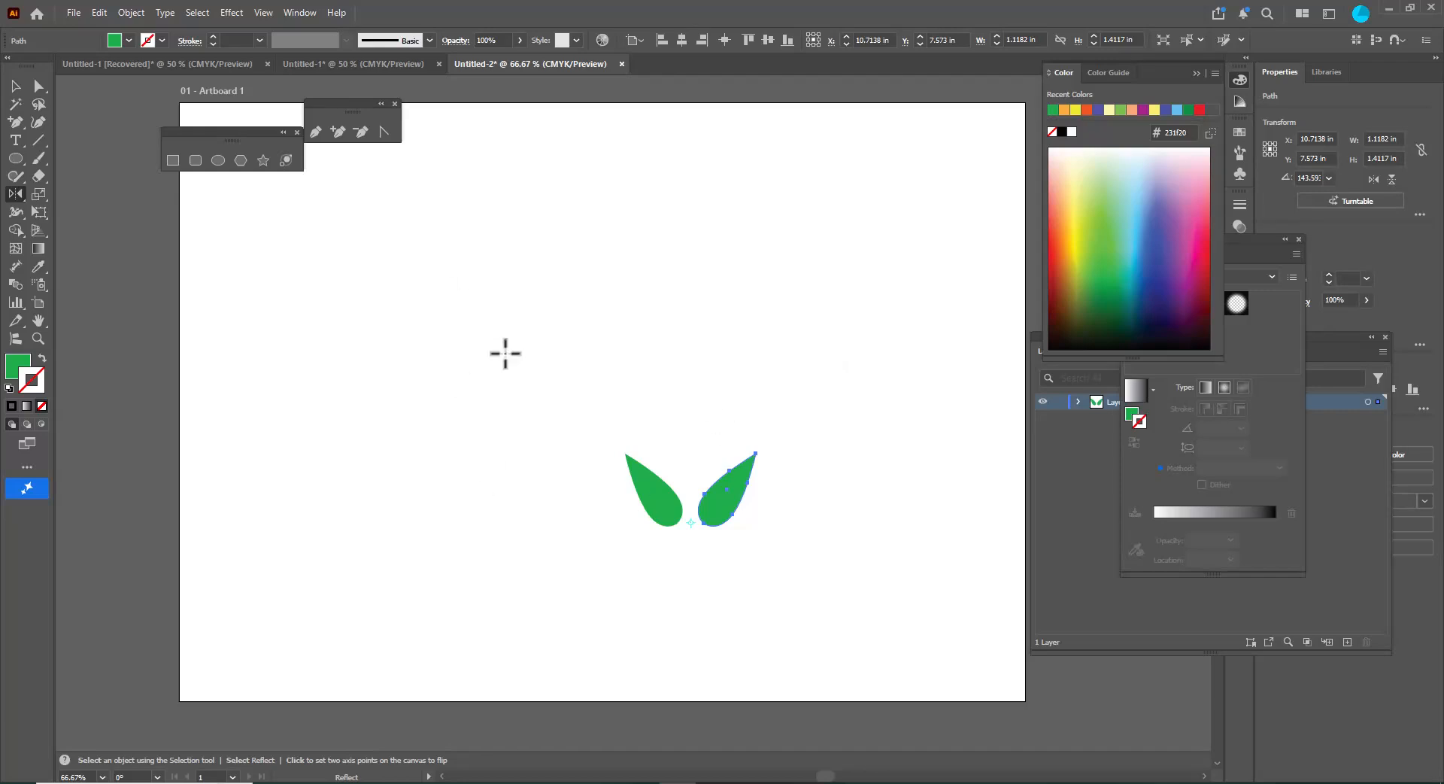
Move the mirrored leaf toward the original until their rounded bases touch.
left_click(16, 86)
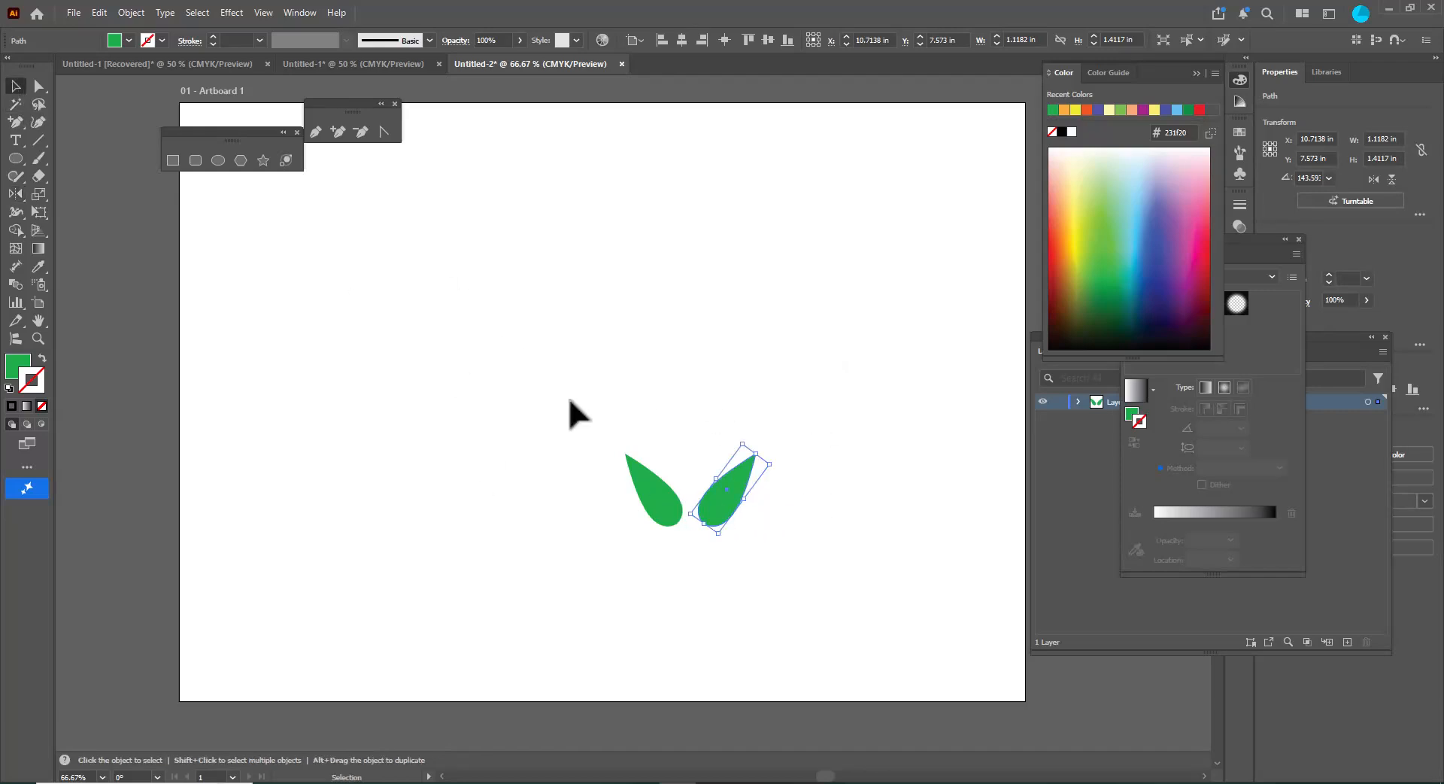
left_click(568, 410)
left_click(737, 499)
left_click_drag(737, 500, 723, 498)
left_click(753, 514)
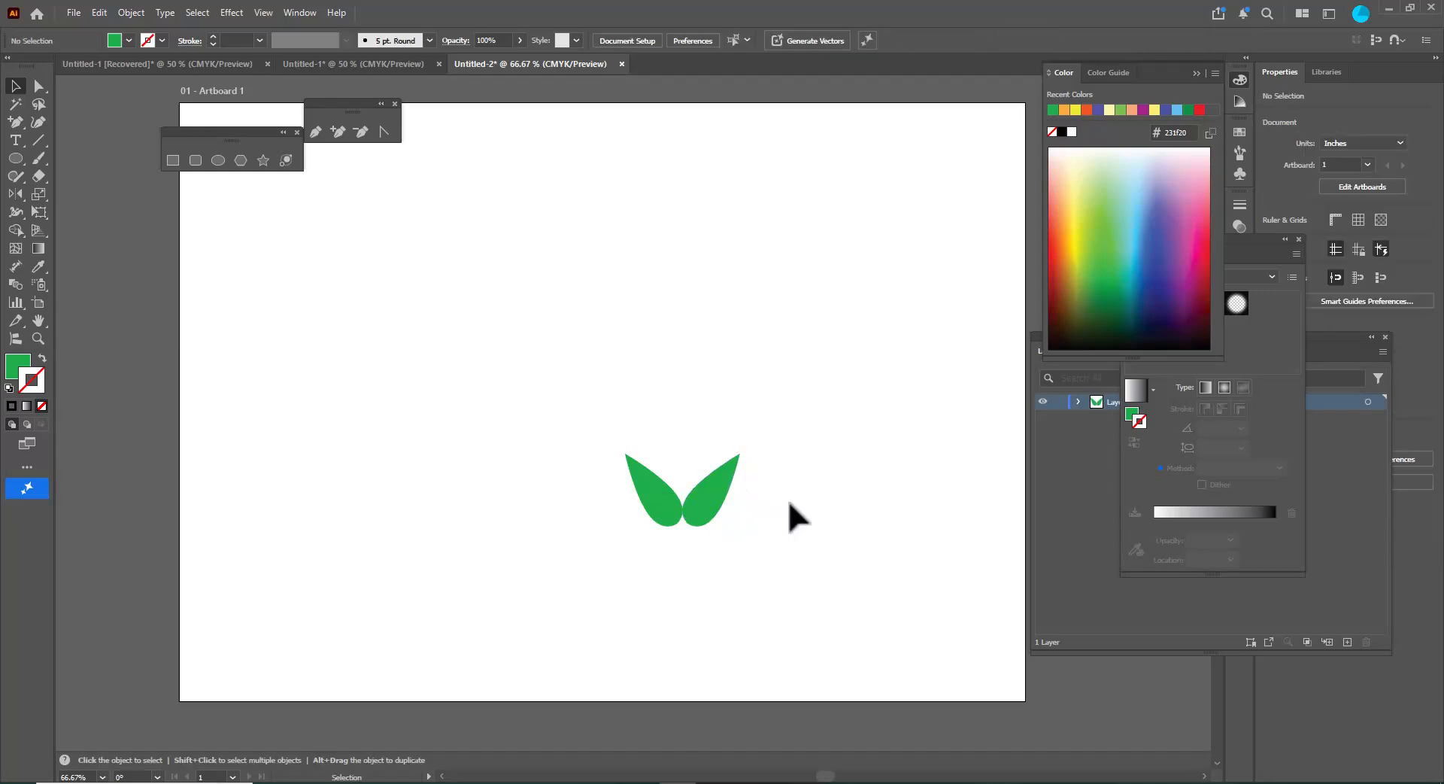
Group the two leaves, then scale the pair to about 1.31 × 0.83 in near the artboard's left side.
left_click_drag(577, 420, 788, 569)
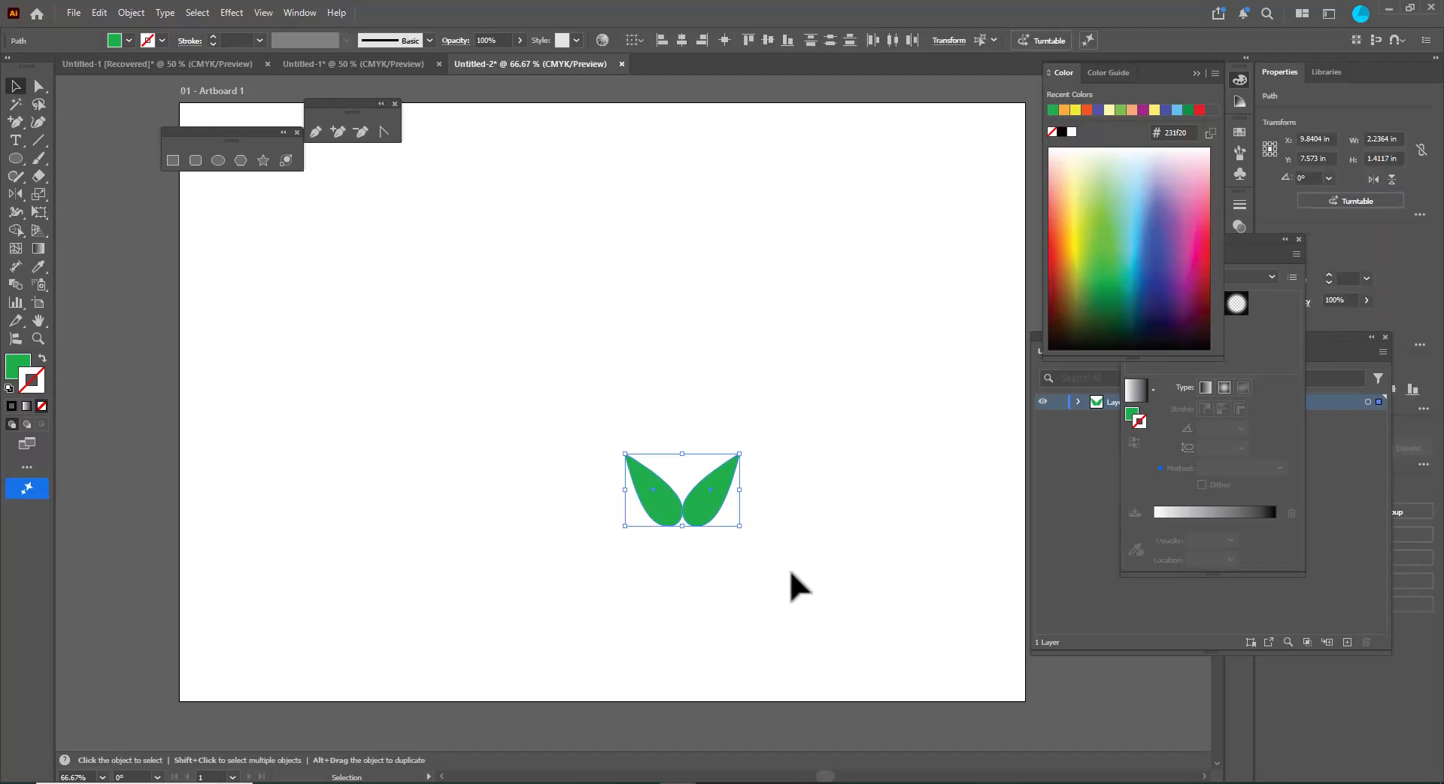
key("ctrl+g")
left_click_drag(699, 505, 315, 400)
left_click_drag(354, 349, 300, 367)
left_click_drag(232, 134, 153, 110)
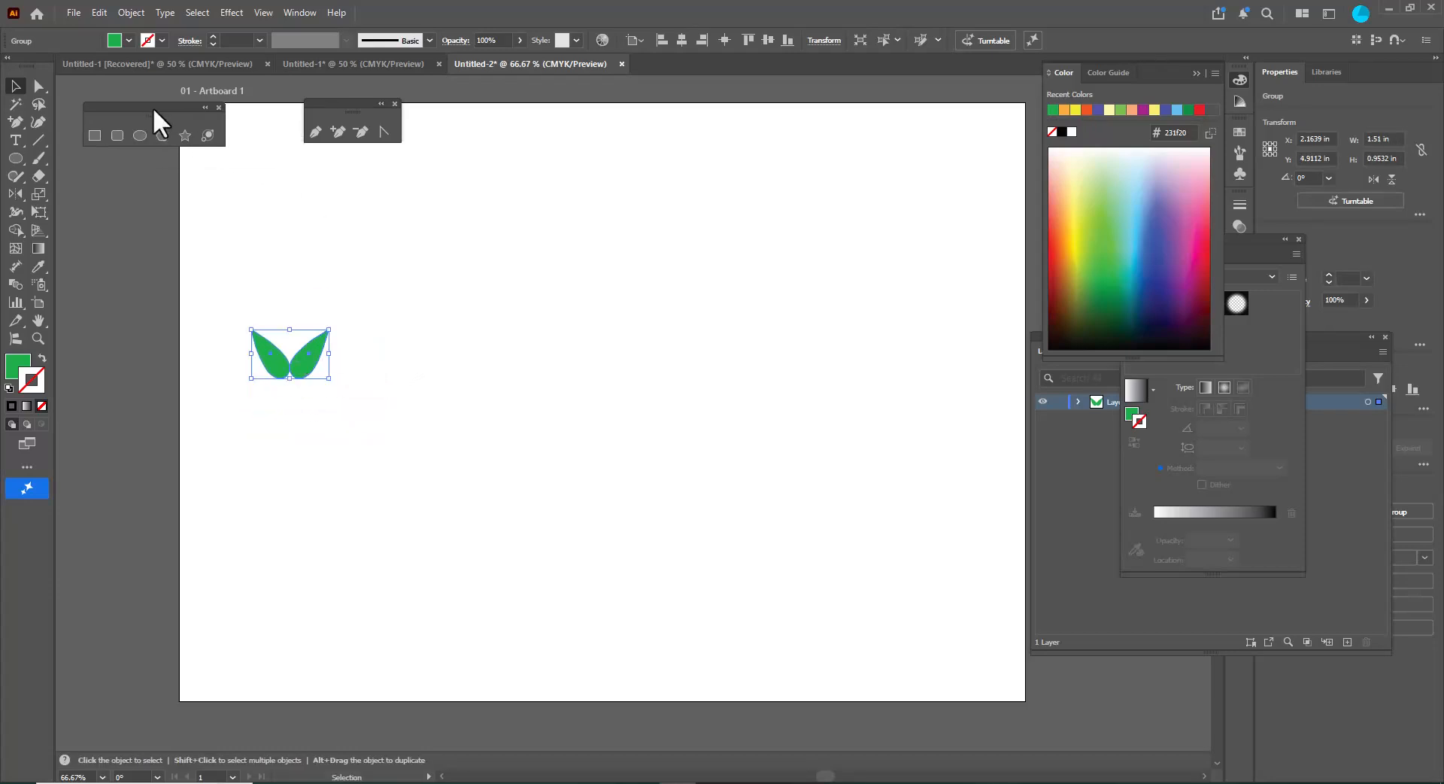
left_click_drag(323, 104, 91, 164)
left_click_drag(140, 110, 109, 101)
left_click_drag(312, 353, 379, 366)
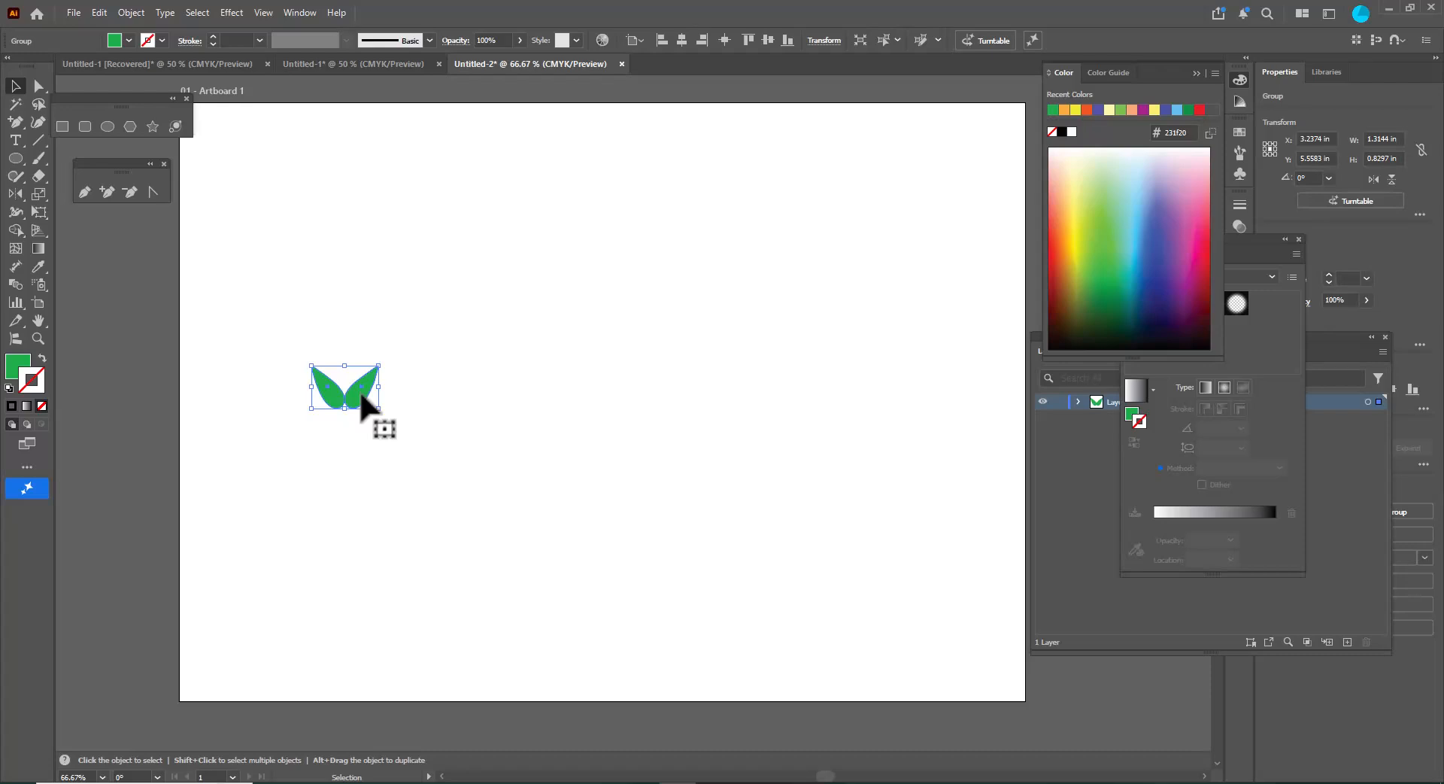
Copy the leaf pair about 10.6 in straight across to the artboard's right side and reflect the copy across the horizontal axis.
left_click_drag(362, 395, 905, 394)
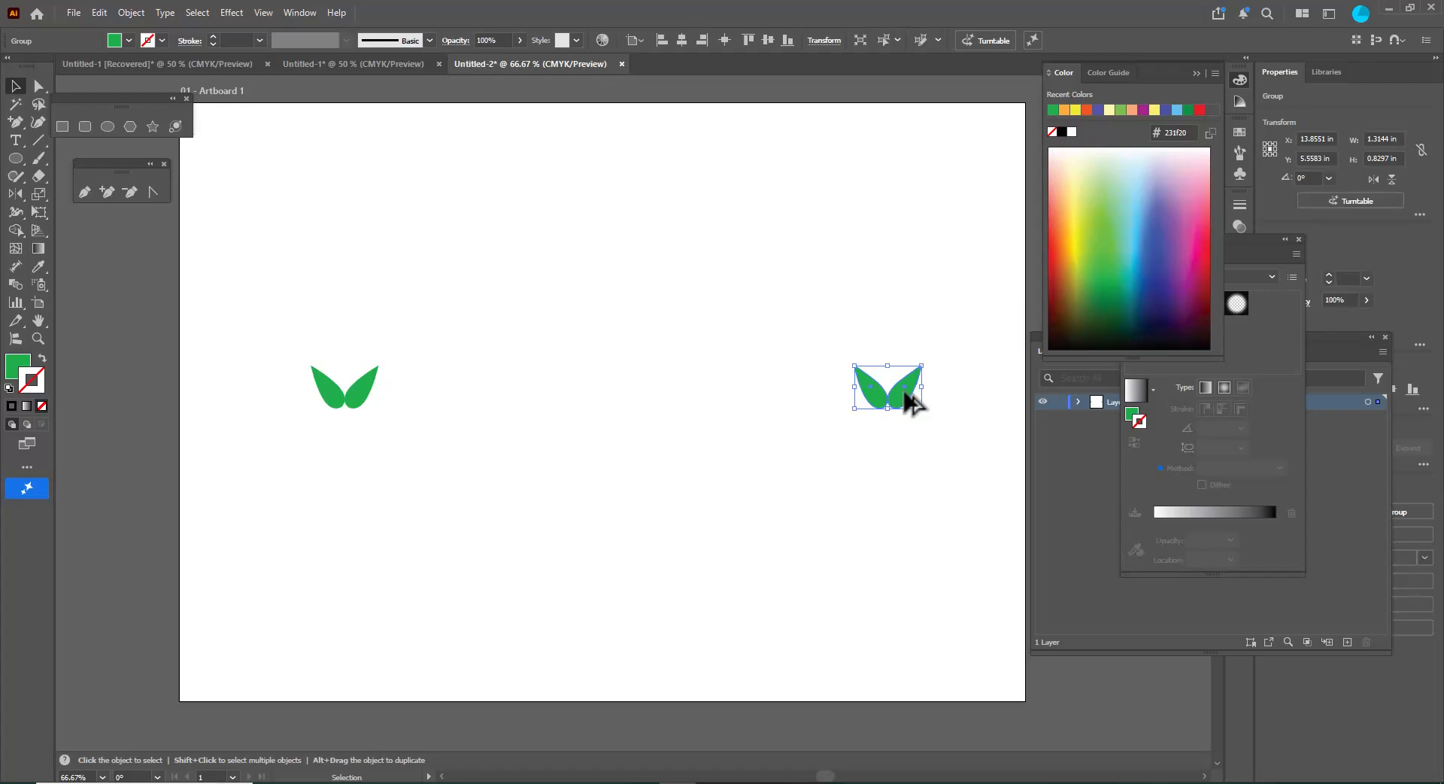
right_click(906, 398)
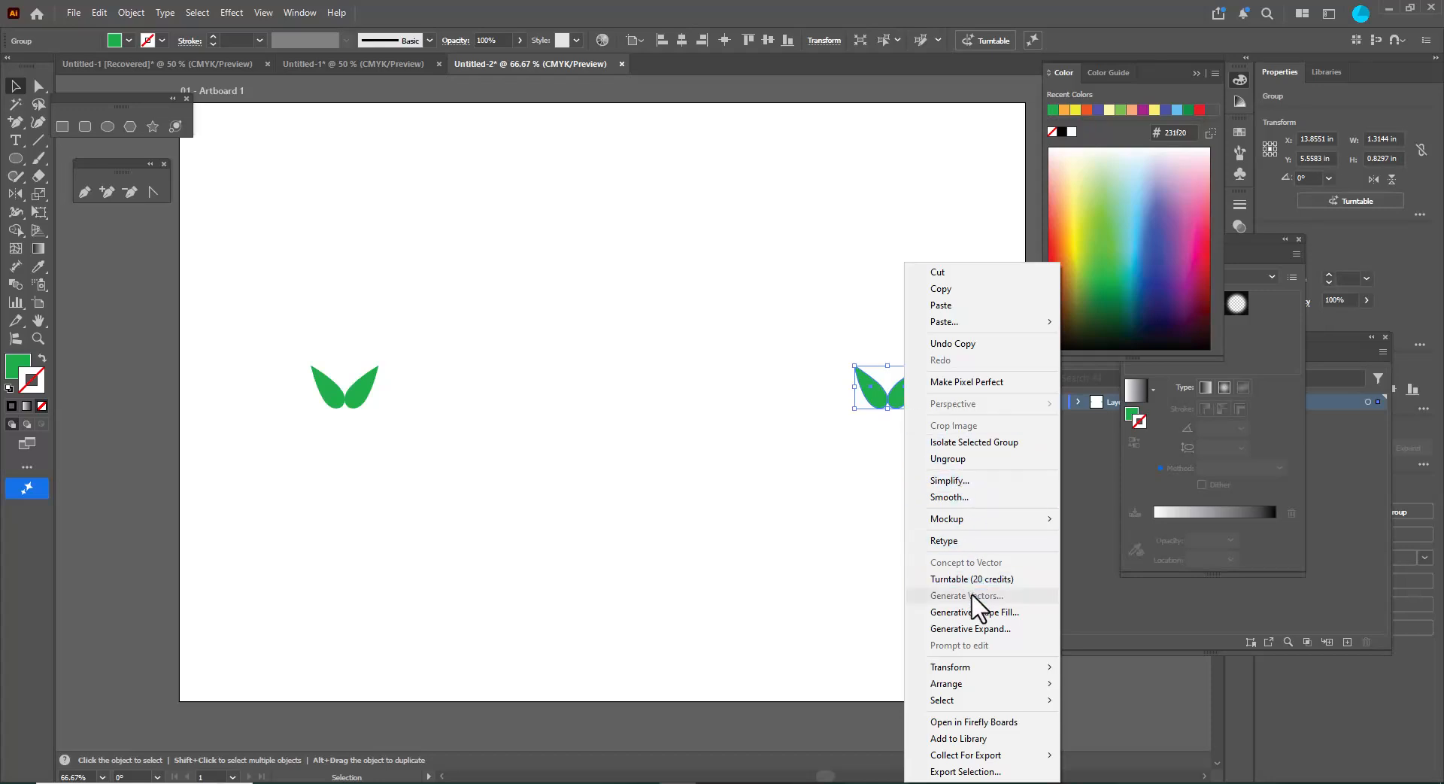
mouse_move(987, 669)
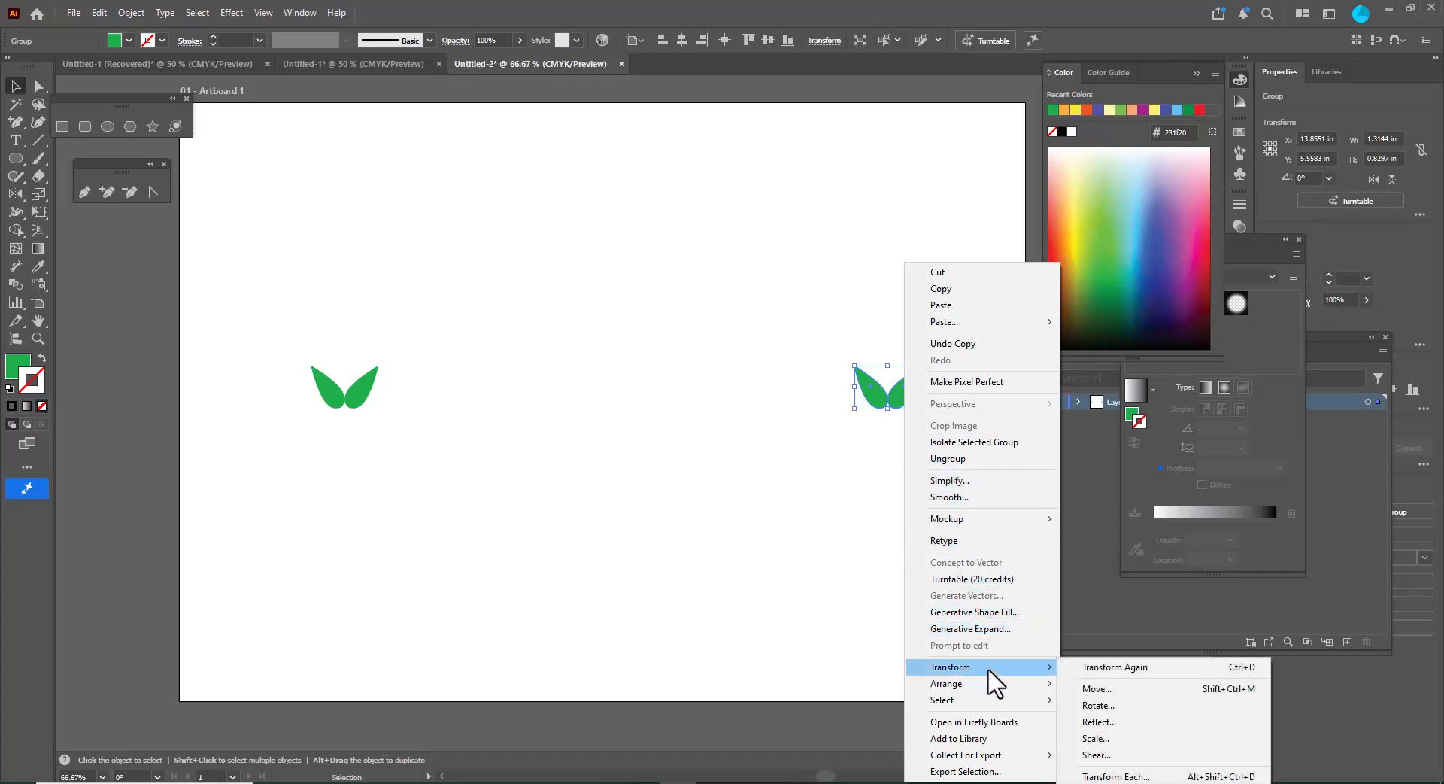
left_click(1127, 724)
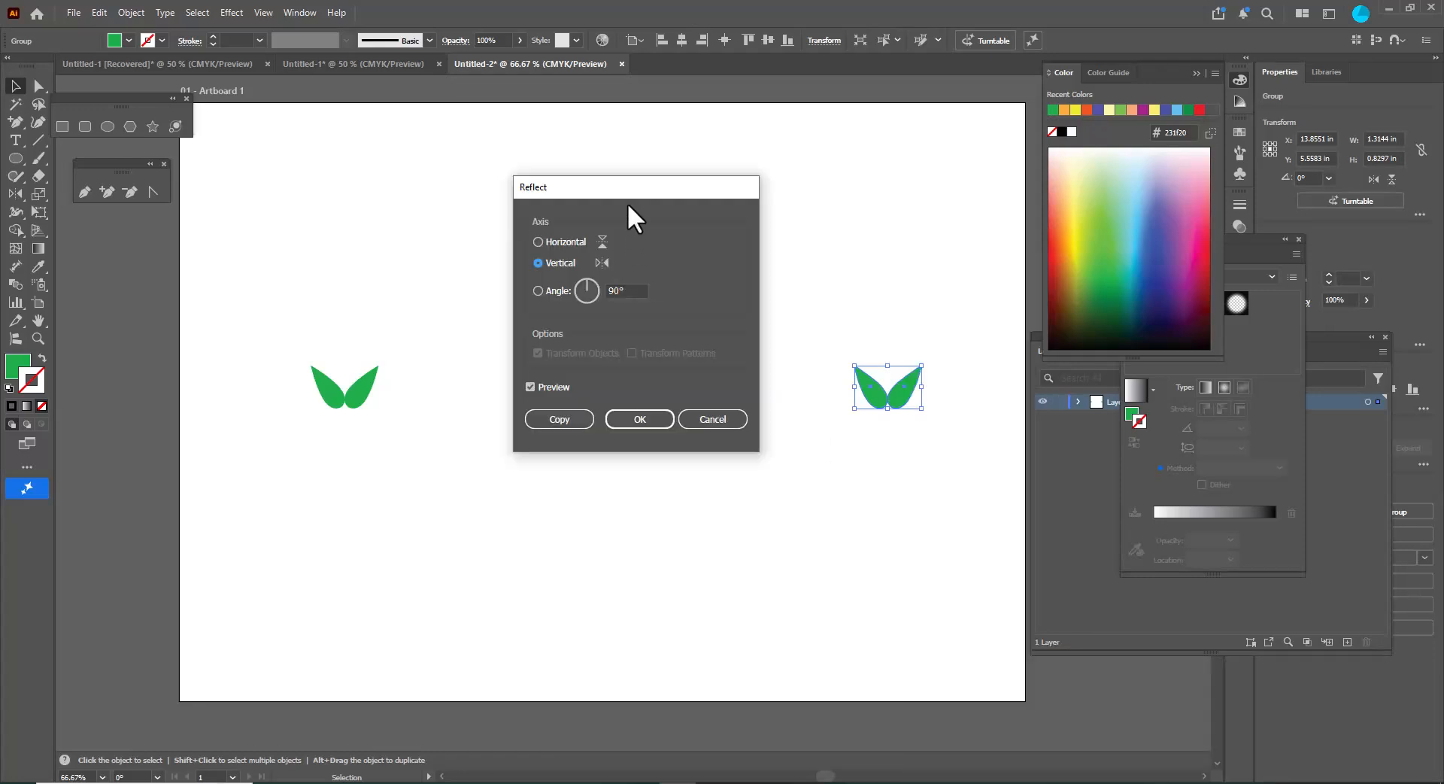
left_click_drag(627, 190, 653, 182)
left_click(565, 234)
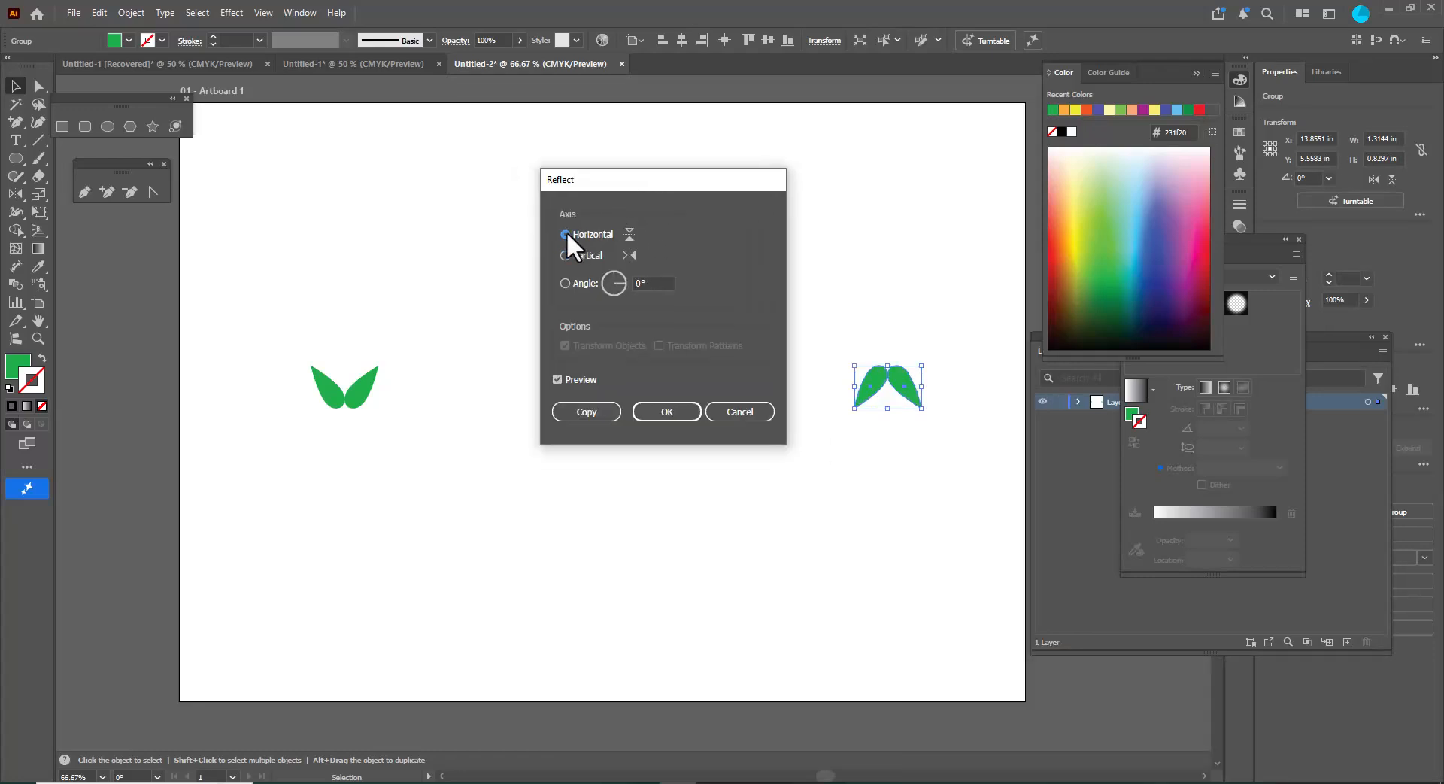
mouse_move(634, 182)
left_mouse_down()
mouse_move(590, 155)
mouse_move(626, 152)
mouse_move(621, 169)
left_mouse_up()
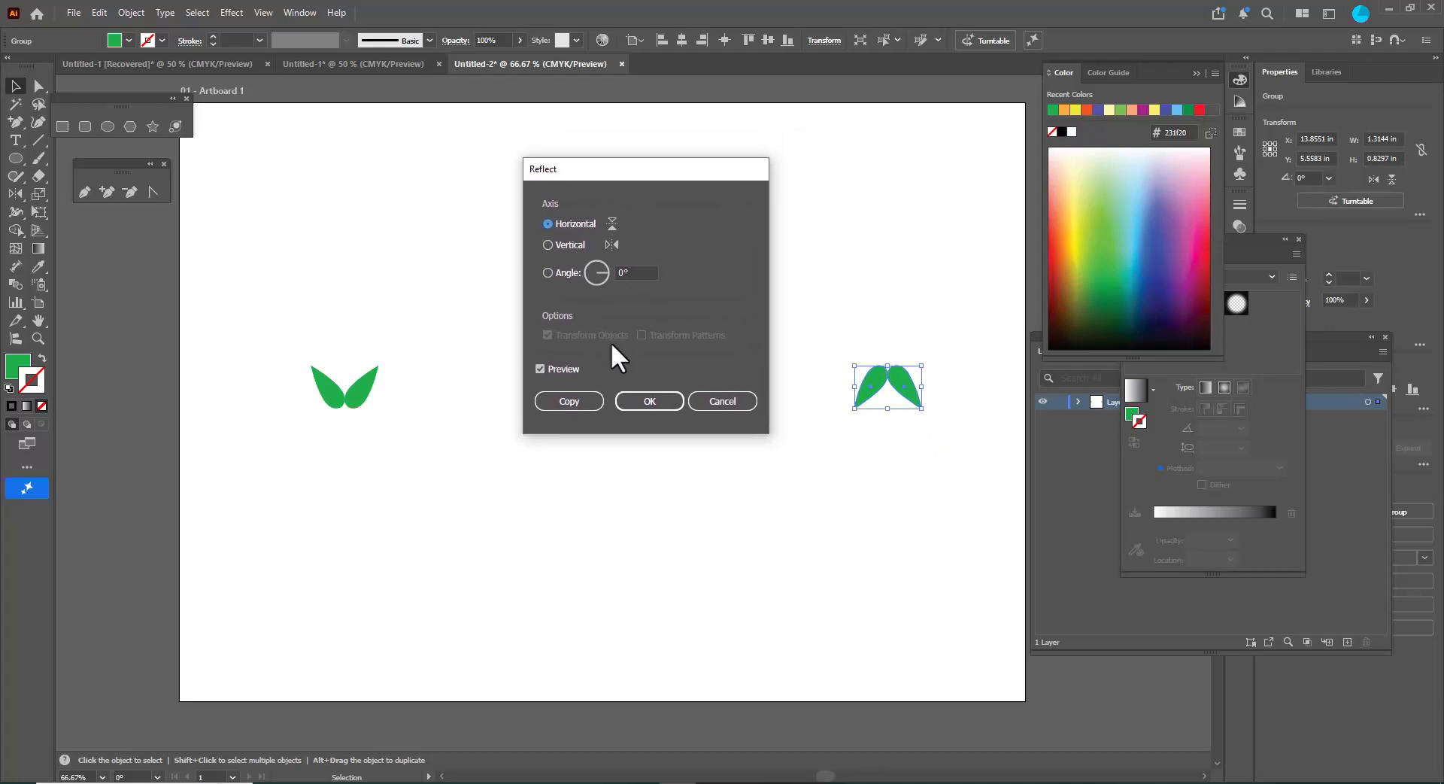
left_click(641, 401)
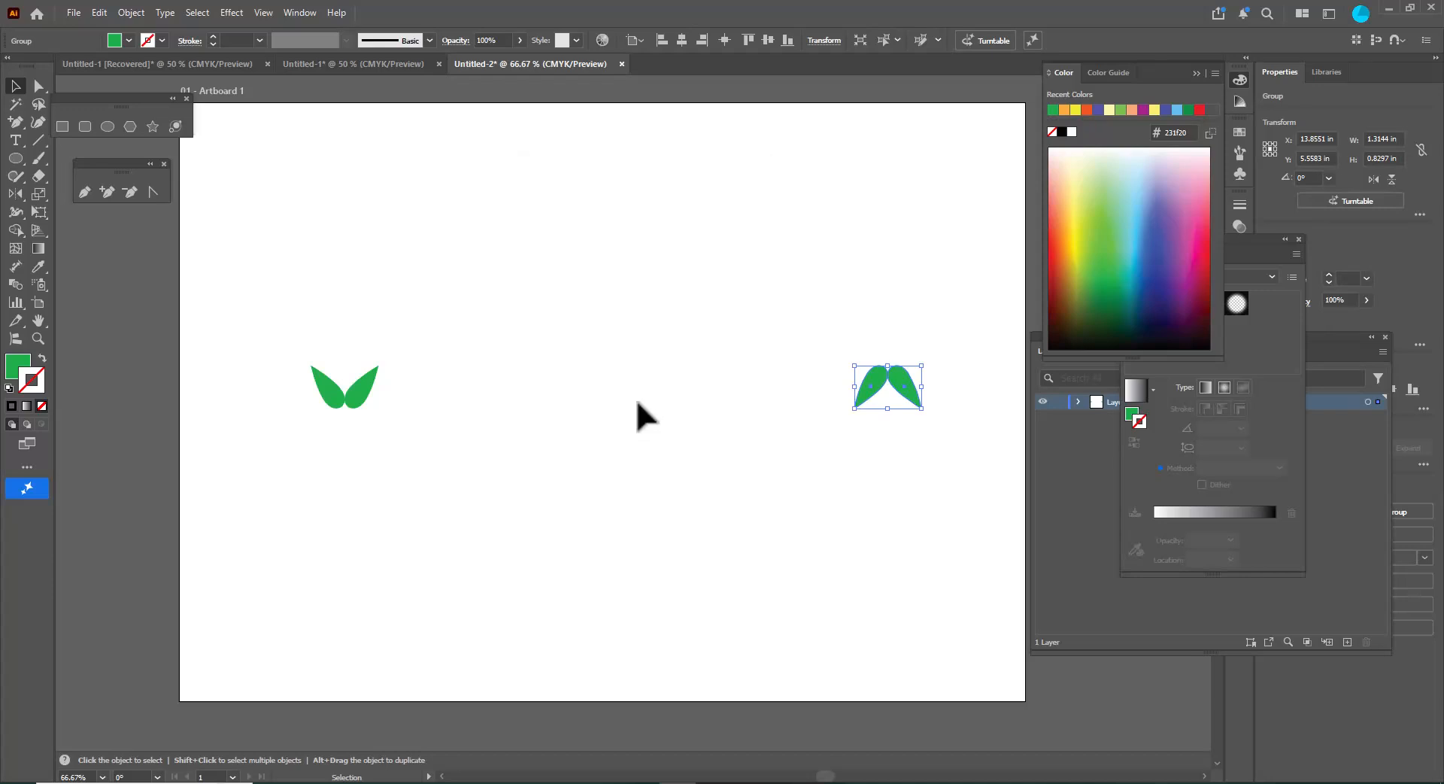
left_click(617, 410)
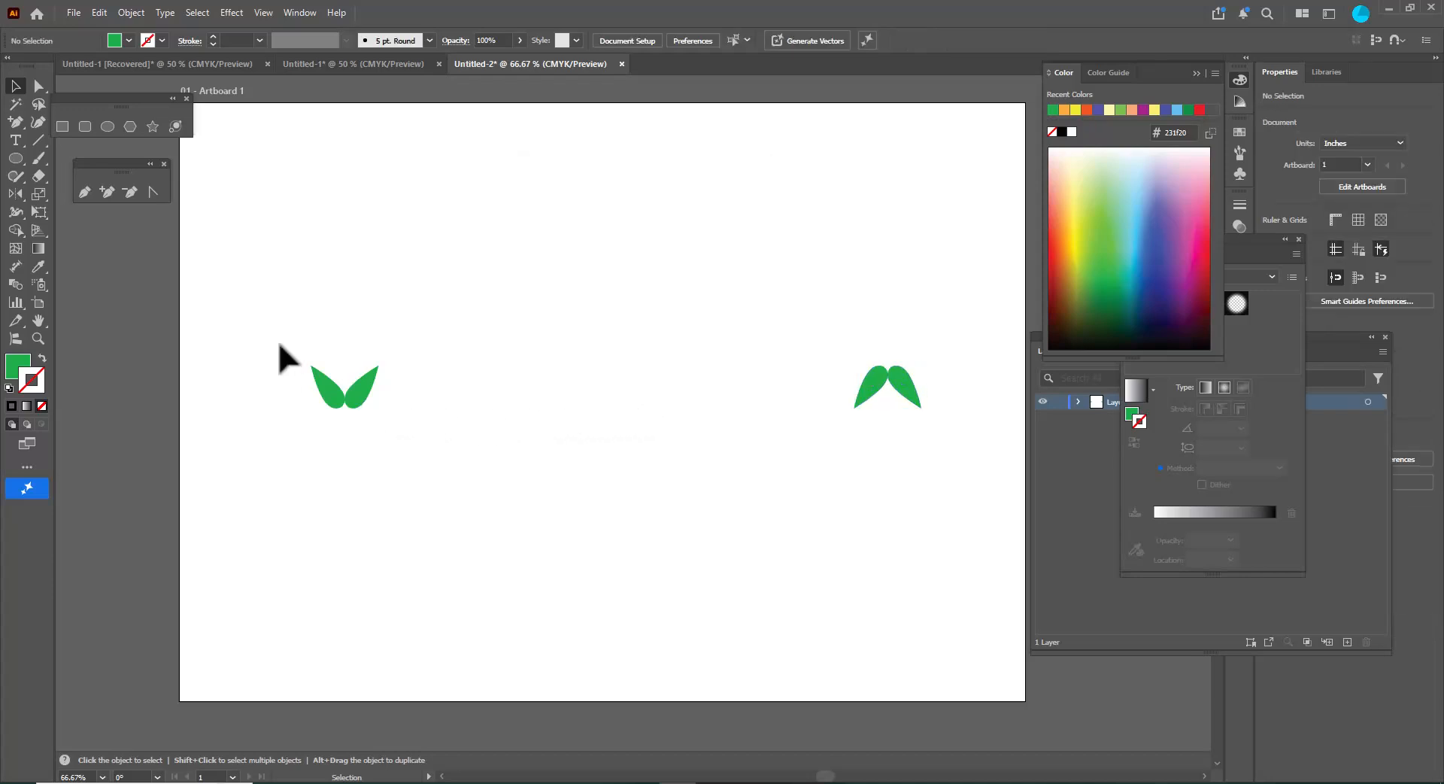
Rotate a copy of both leaf pairs about their shared centre so the copies sit directly beside the originals.
left_click_drag(283, 336, 961, 437)
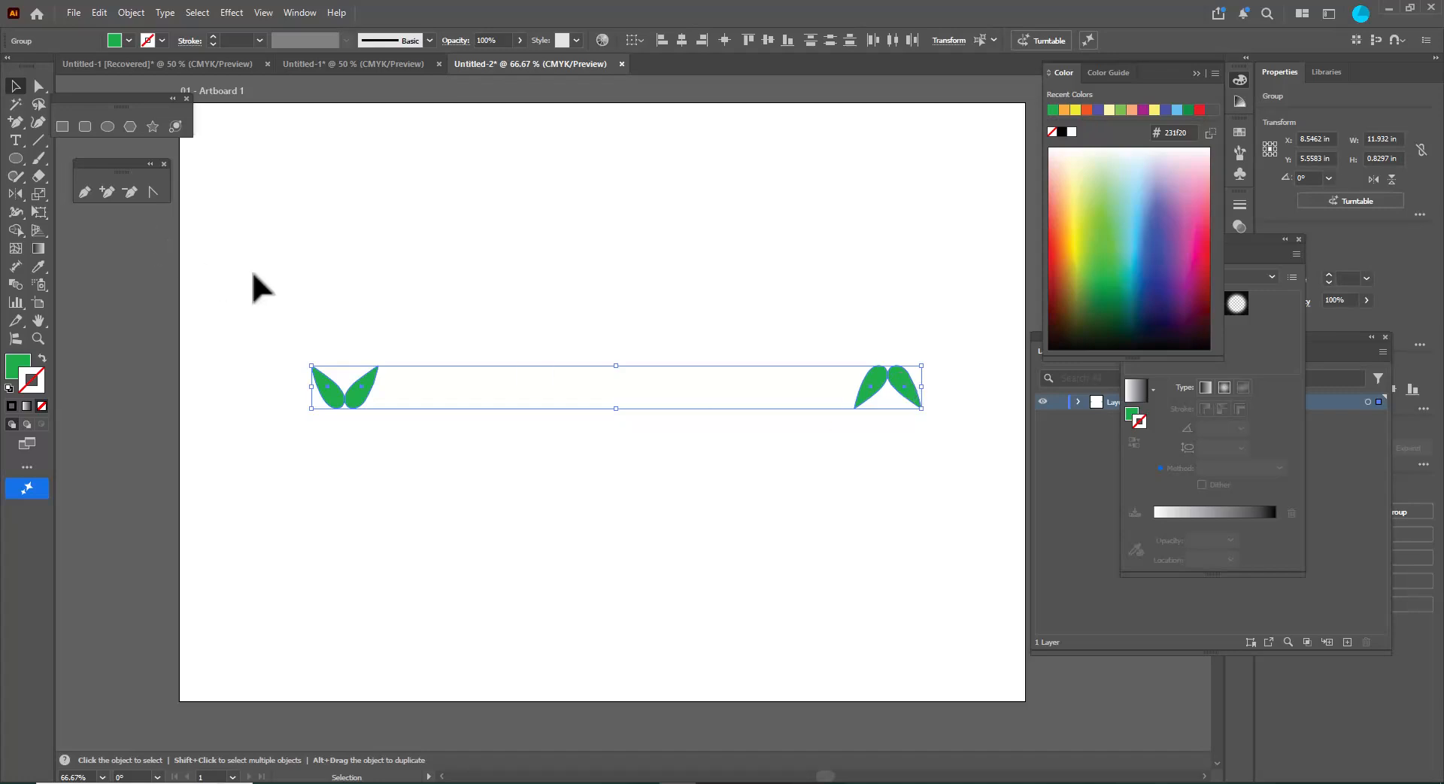
right_click(908, 392)
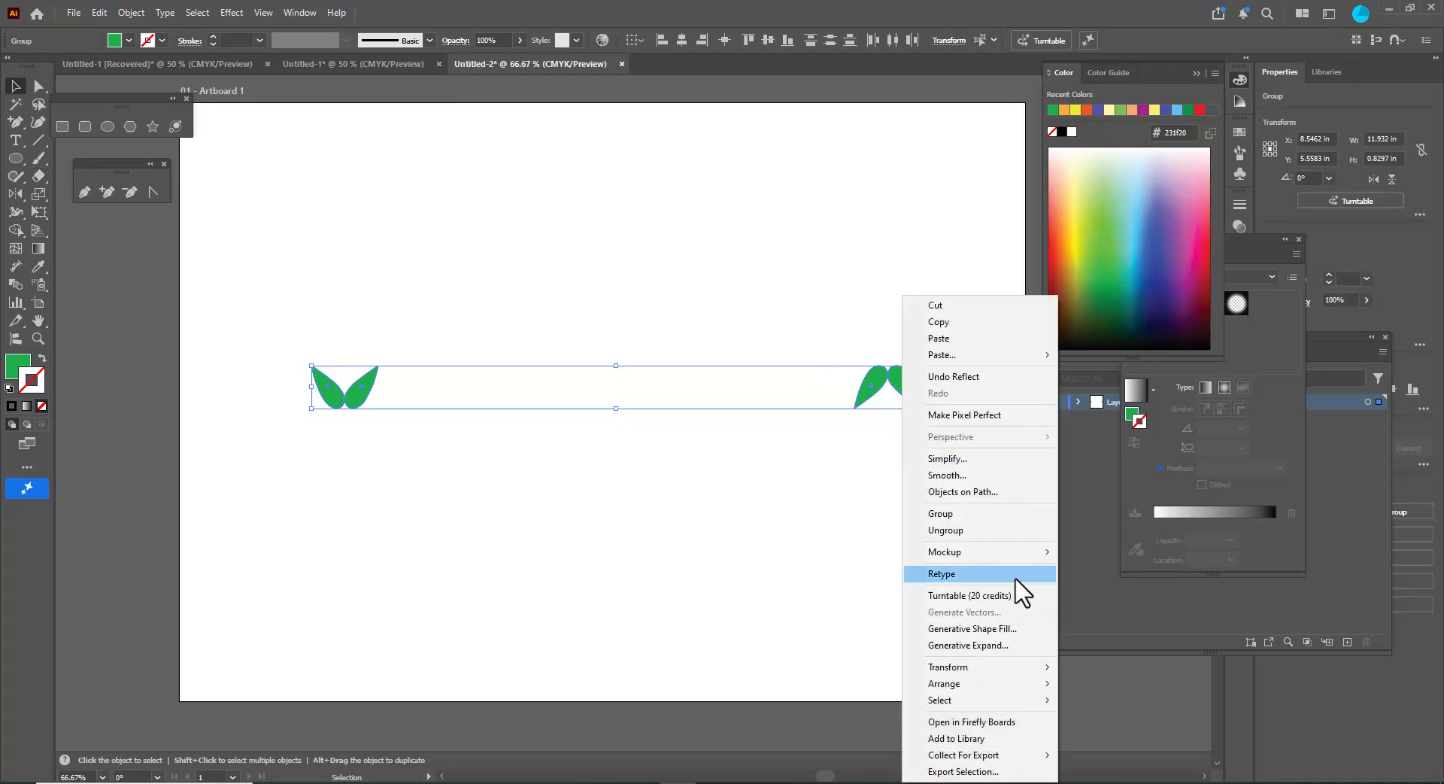
mouse_move(986, 672)
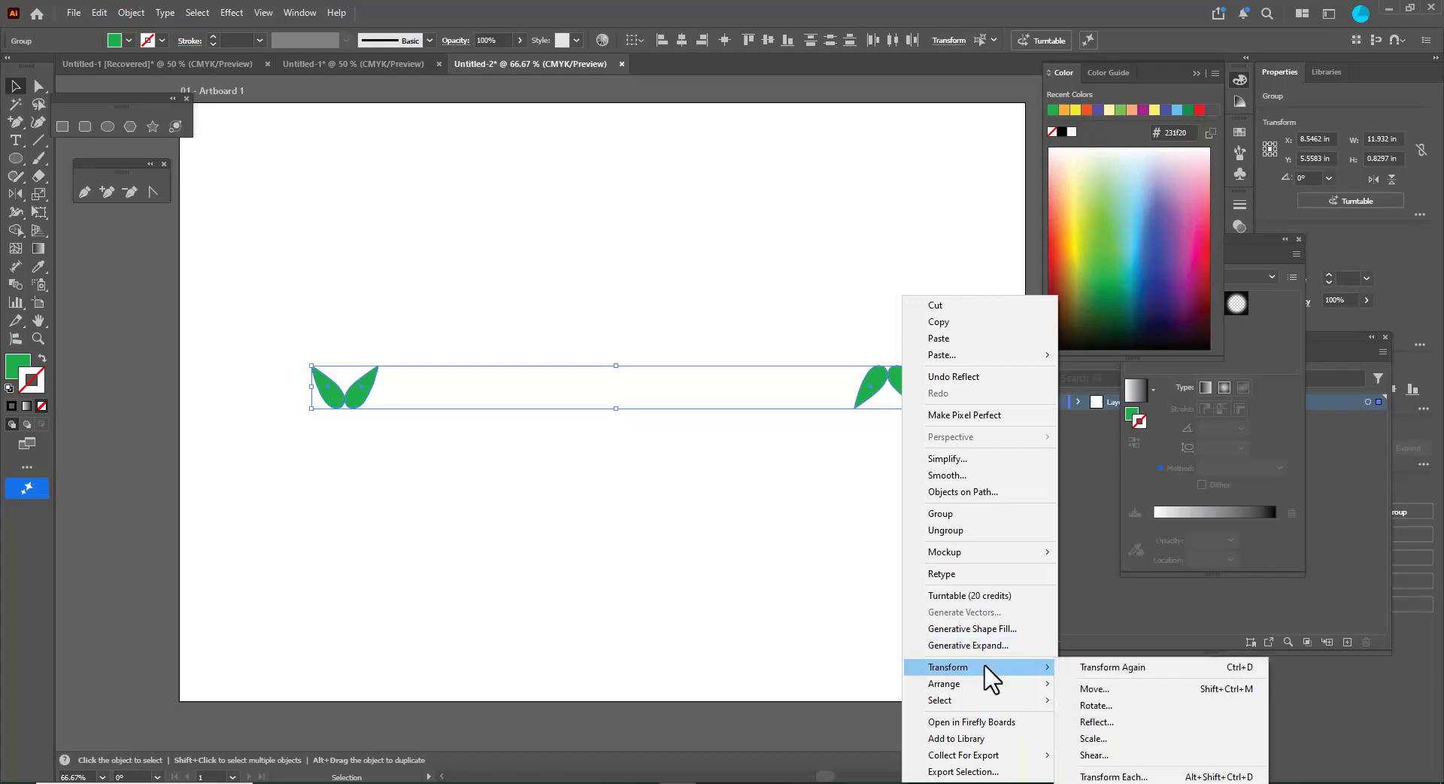
left_click(1122, 706)
left_click_drag(819, 205, 778, 138)
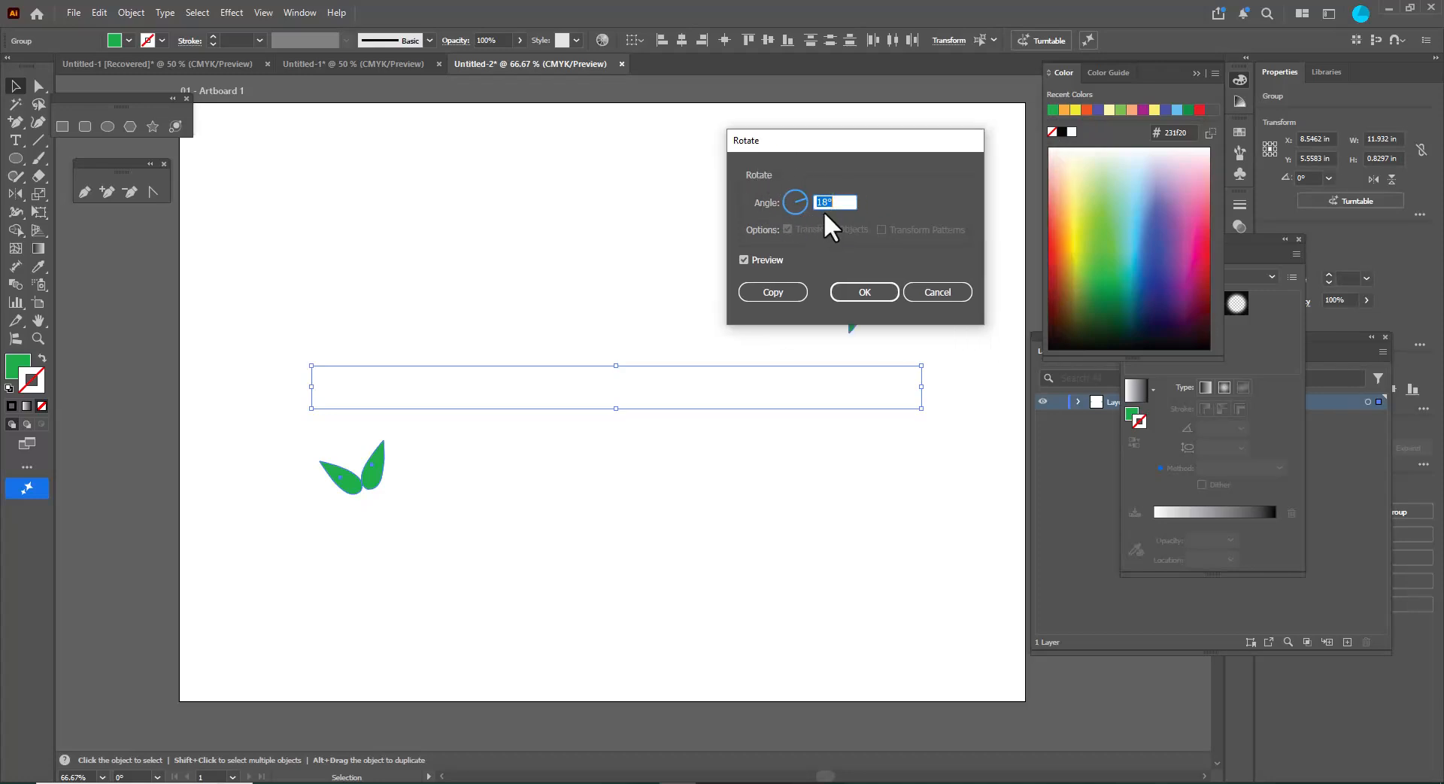
left_click_drag(842, 201, 817, 209)
left_click(779, 294)
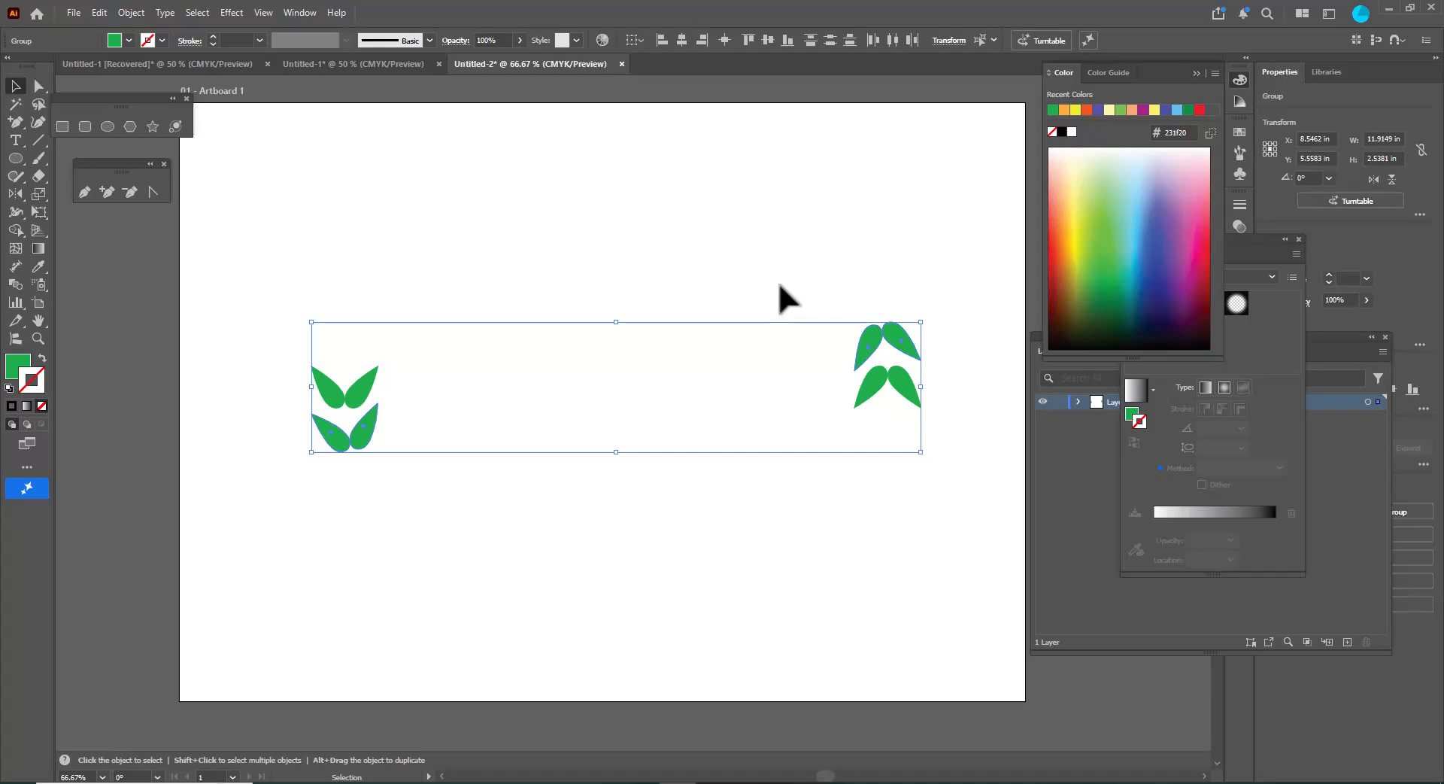
Repeat the rotated copy of the two leaf pairs until they form a complete circular wreath.
key("ctrl+d")
key("ctrl+d")
key("ctrl+d")
key("ctrl+d")
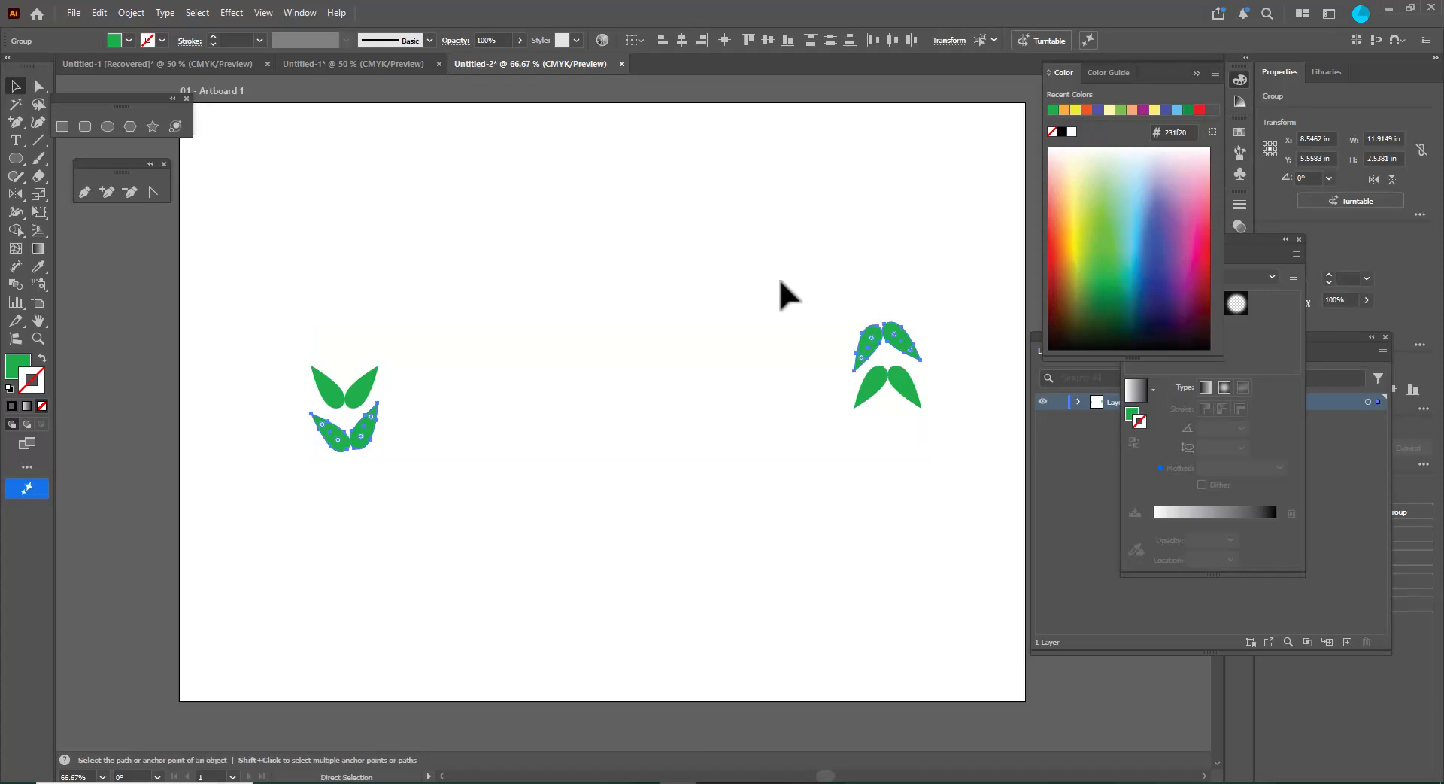
key("ctrl+d")
key("ctrl+d")
key("ctrl+d")
key("ctrl+d")
key("ctrl+d")
key("ctrl+d")
key("ctrl+d")
key("ctrl+d")
key("ctrl+d")
key("ctrl+d")
key("ctrl+d")
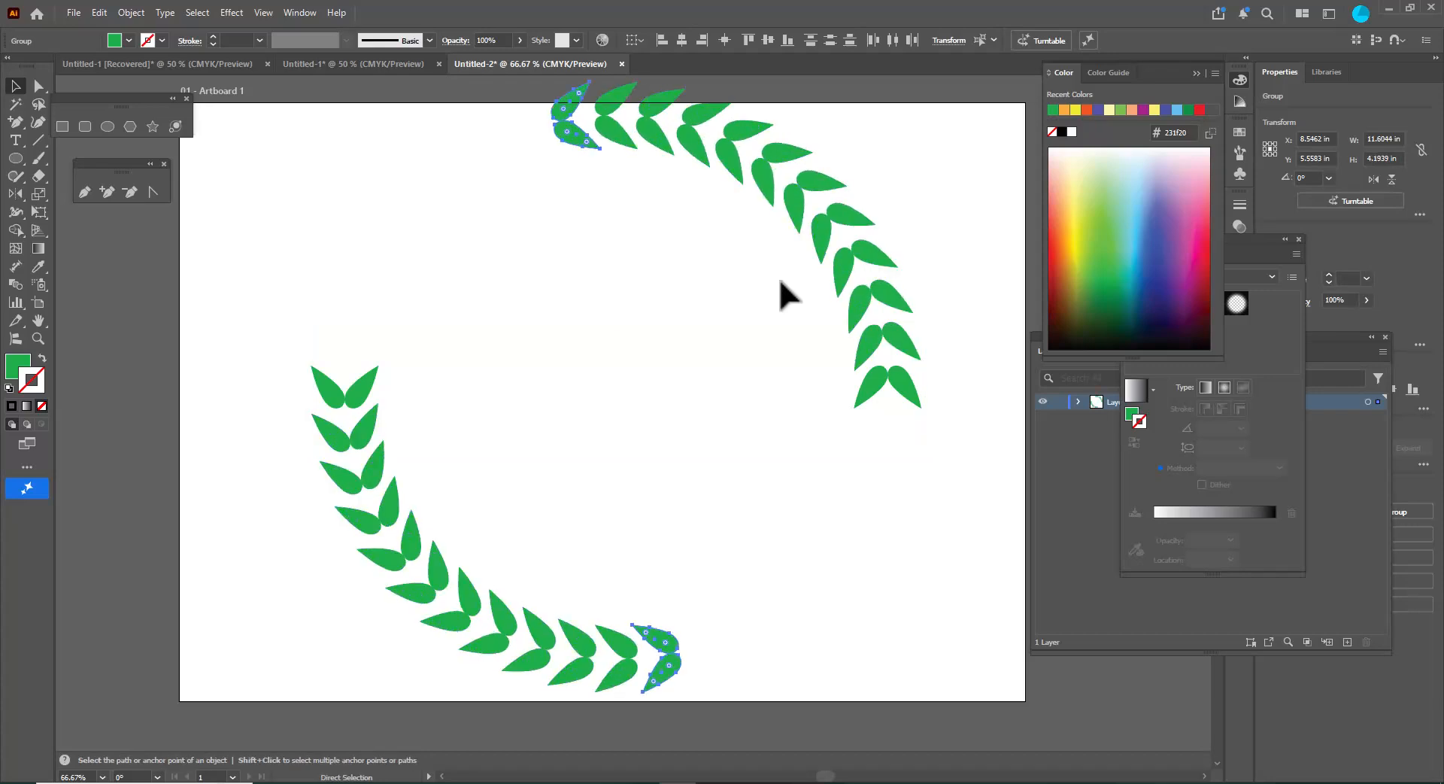
key("ctrl+d")
key("ctrl+d")
key("v")
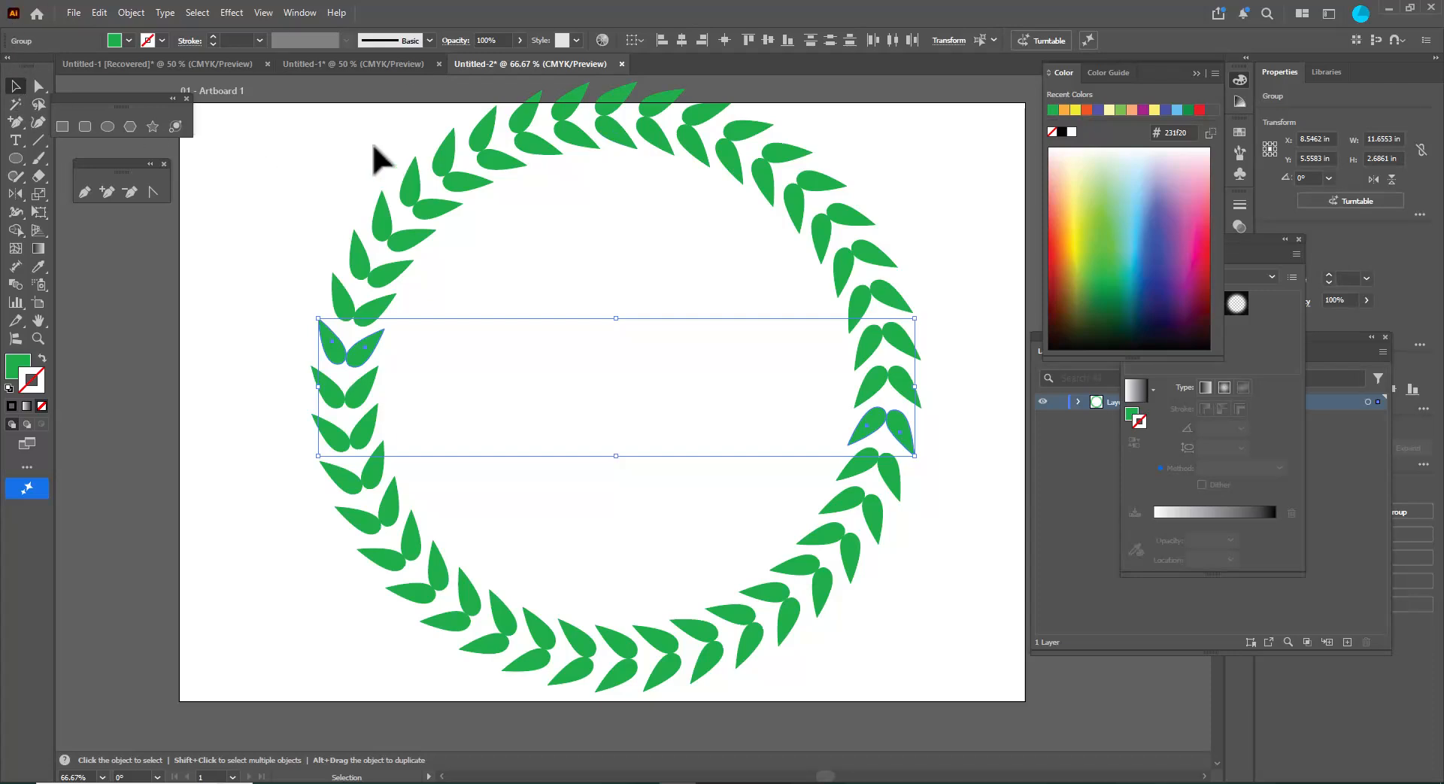
Scale the whole wreath proportionally about its centre to about 8.64 × 8.64 in.
left_click_drag(258, 86, 959, 734)
scroll(827, 169, "up", 2)
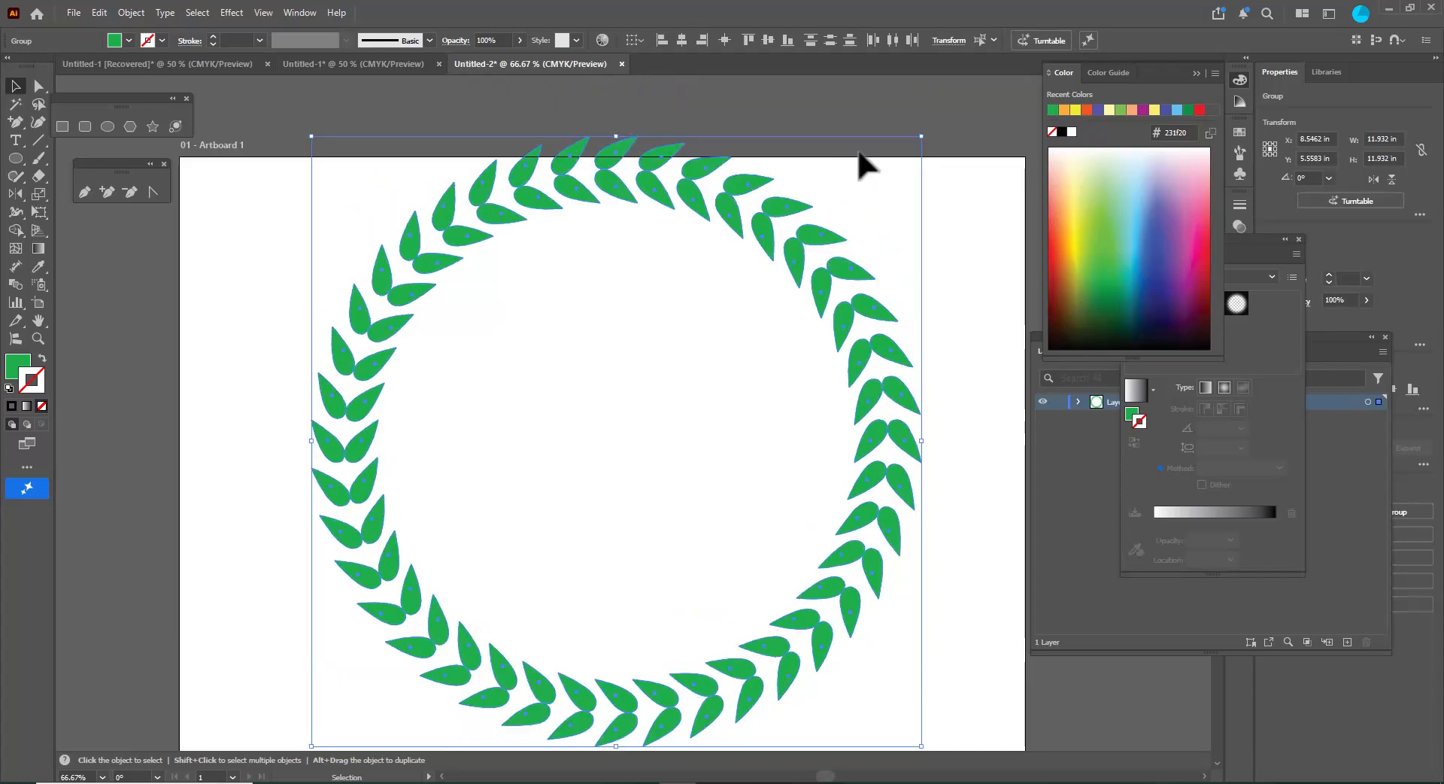
left_click_drag(921, 136, 838, 203)
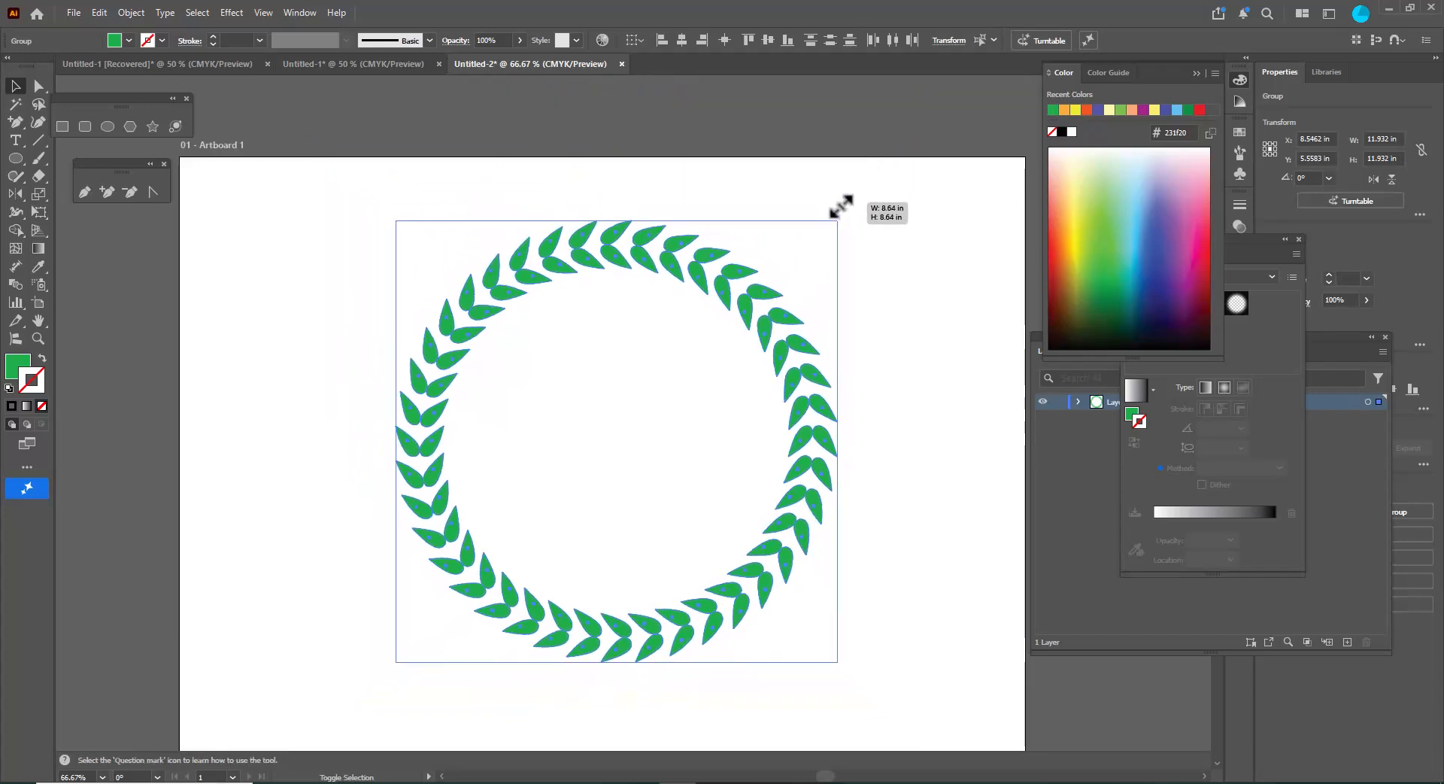
left_click(880, 305)
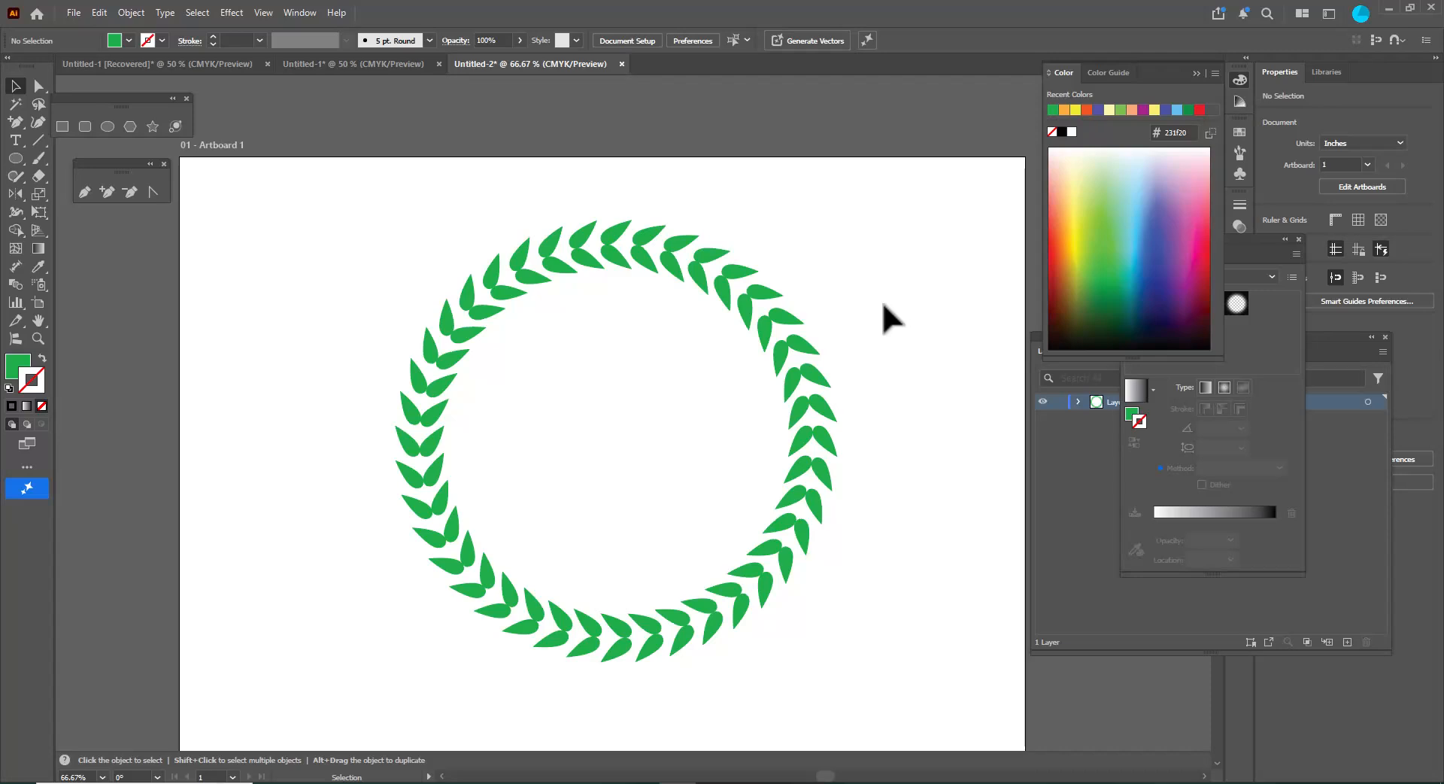
Group the whole wreath and rotate a copy slightly about its centre so the copied leaves fill the gaps.
left_click_drag(346, 224, 894, 743)
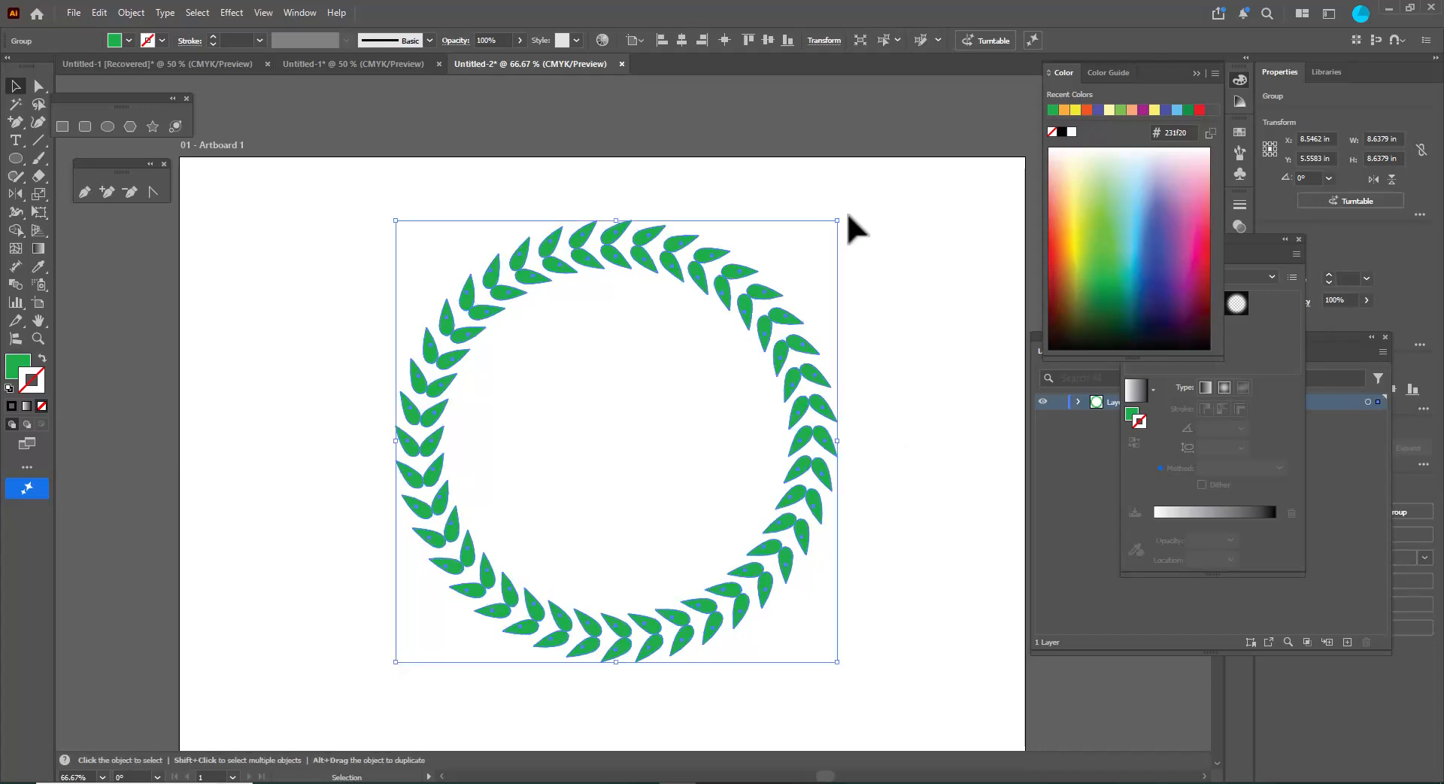
left_click_drag(846, 216, 865, 239)
Give the copied wreath an orange f47c20 fill with no stroke and deselect it.
left_click(1061, 241)
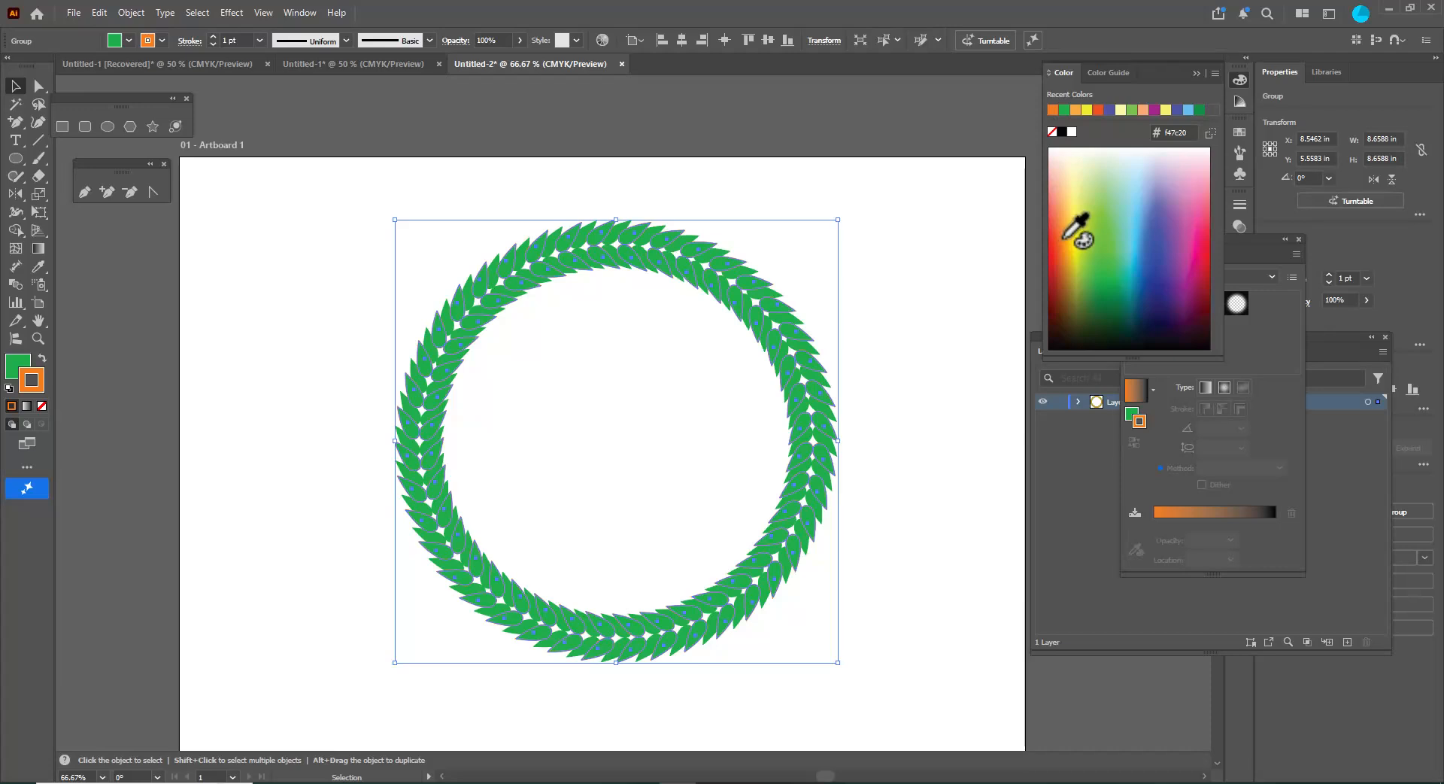
key("shift+x")
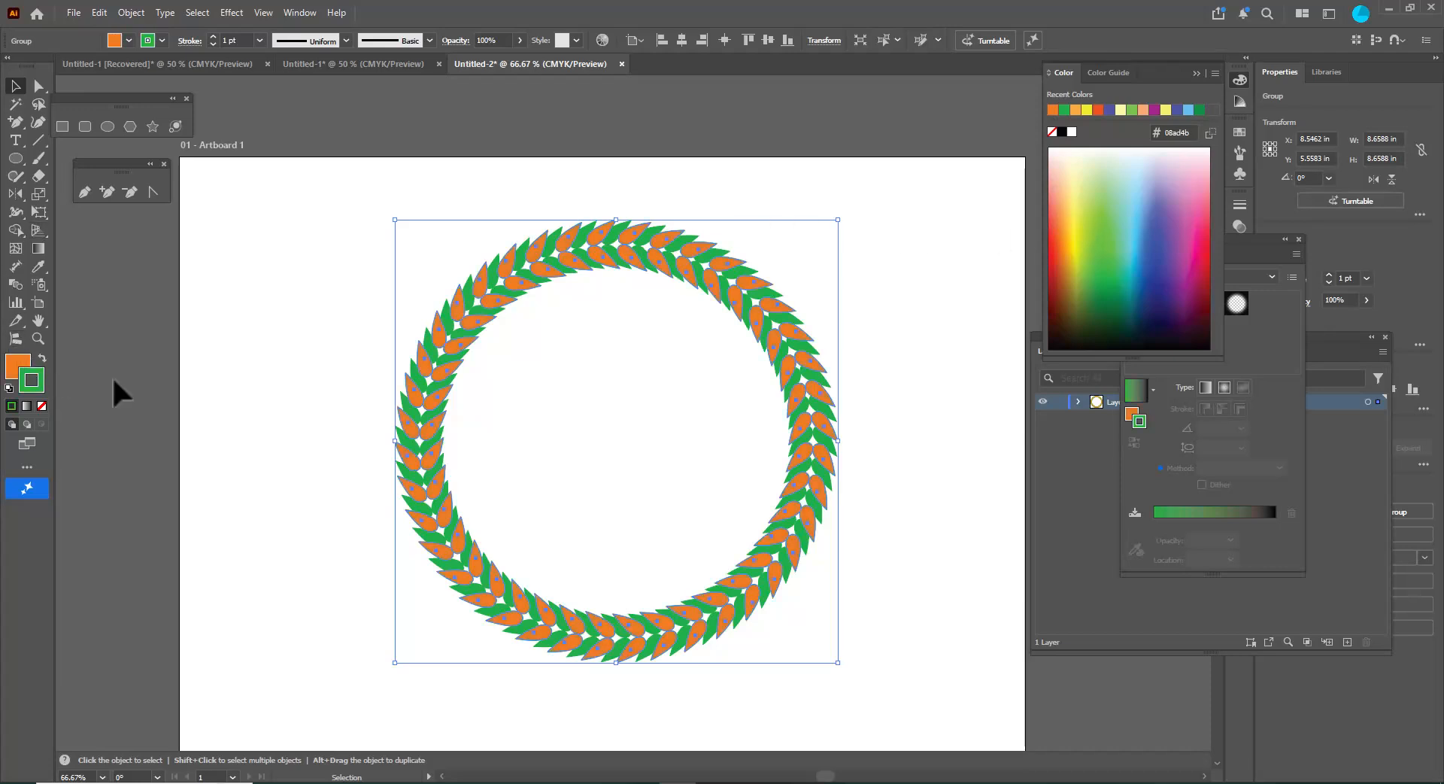
key("slash")
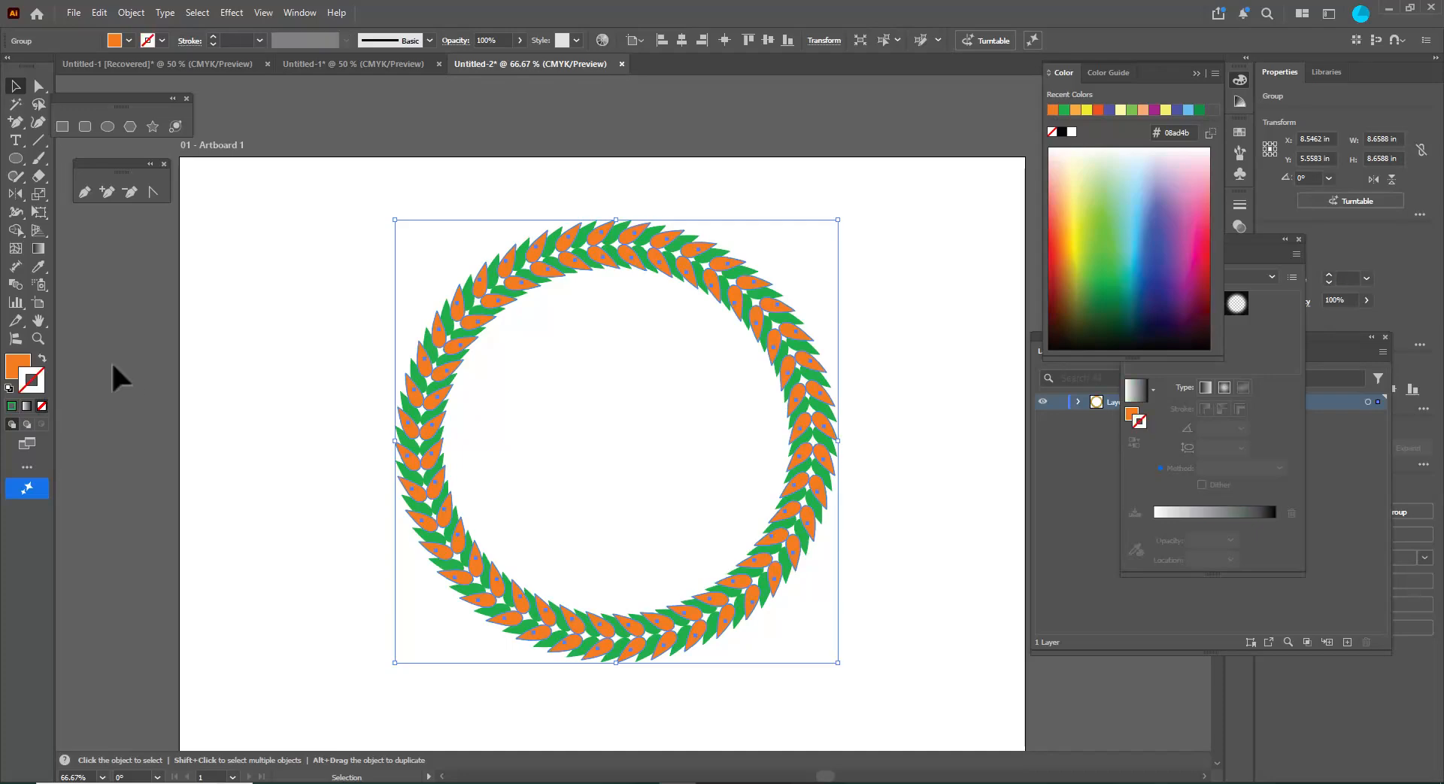
key("x")
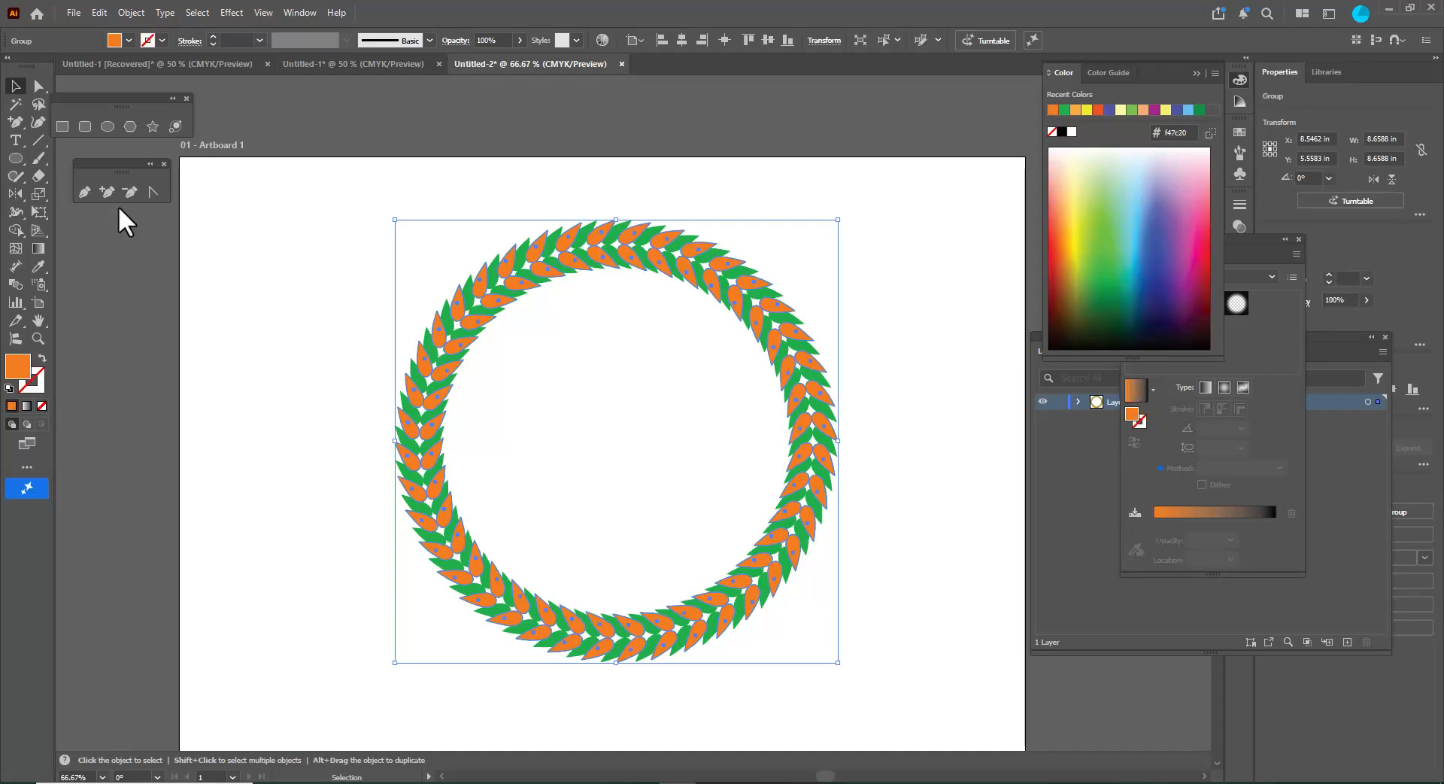
left_click_drag(846, 218, 838, 220)
left_click(330, 316)
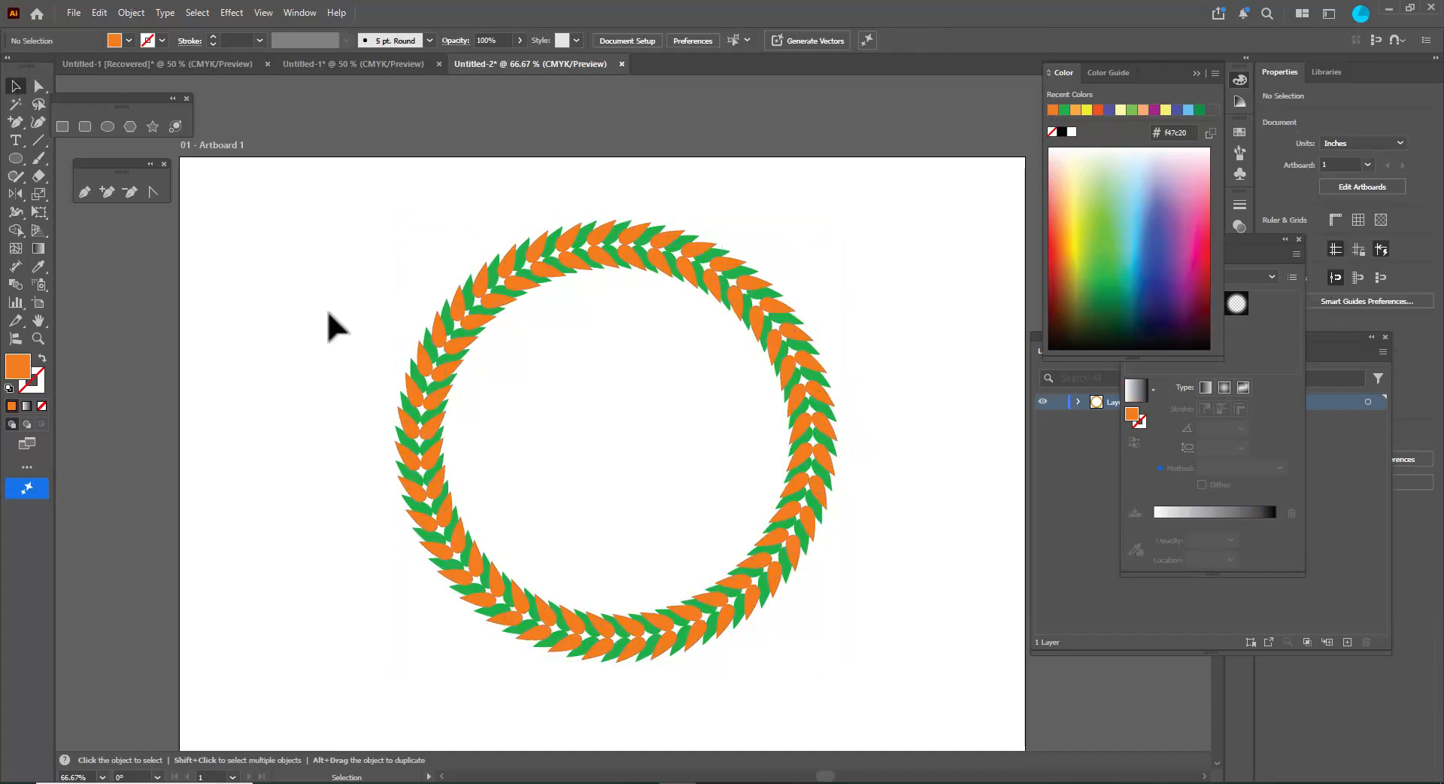